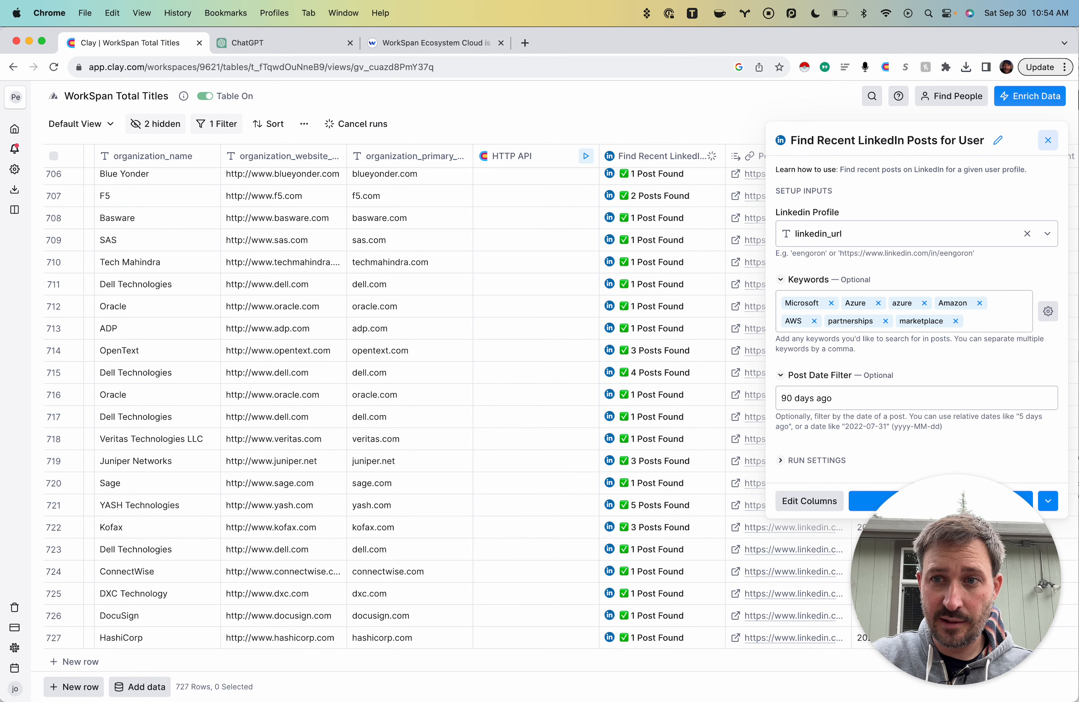
- Close the settings of the Find Recent LinkedIn Posts enrichment and examine the table's post columns
click(1048, 140)
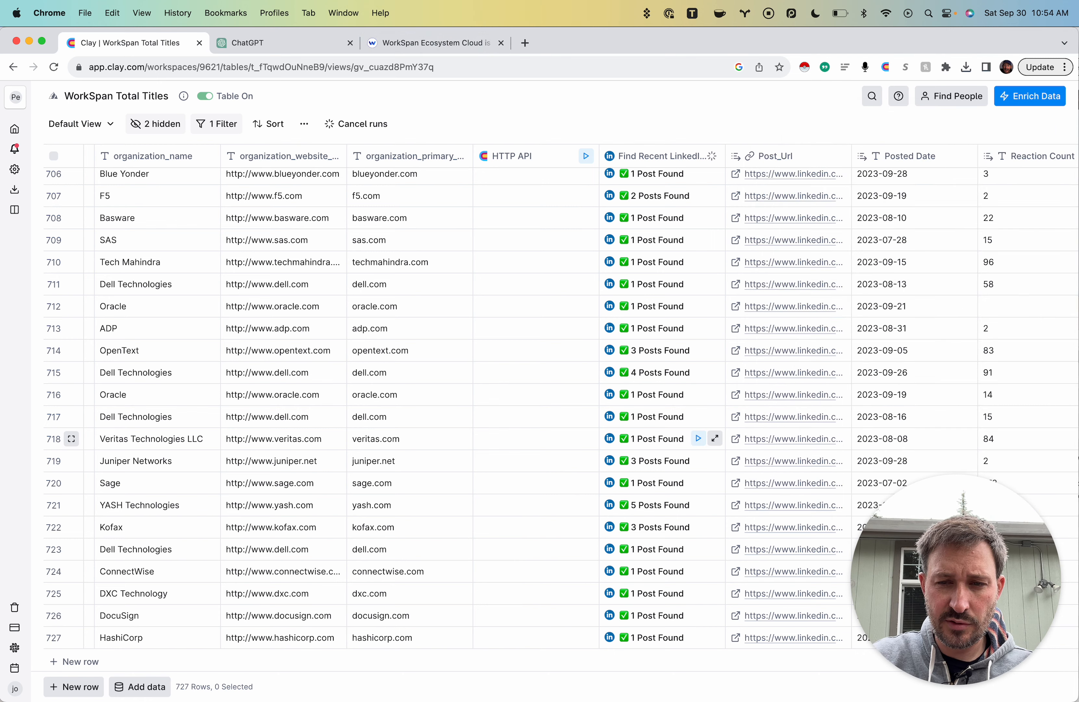
scroll(701, 437, right, 1)
scroll(546, 406, right, 10)
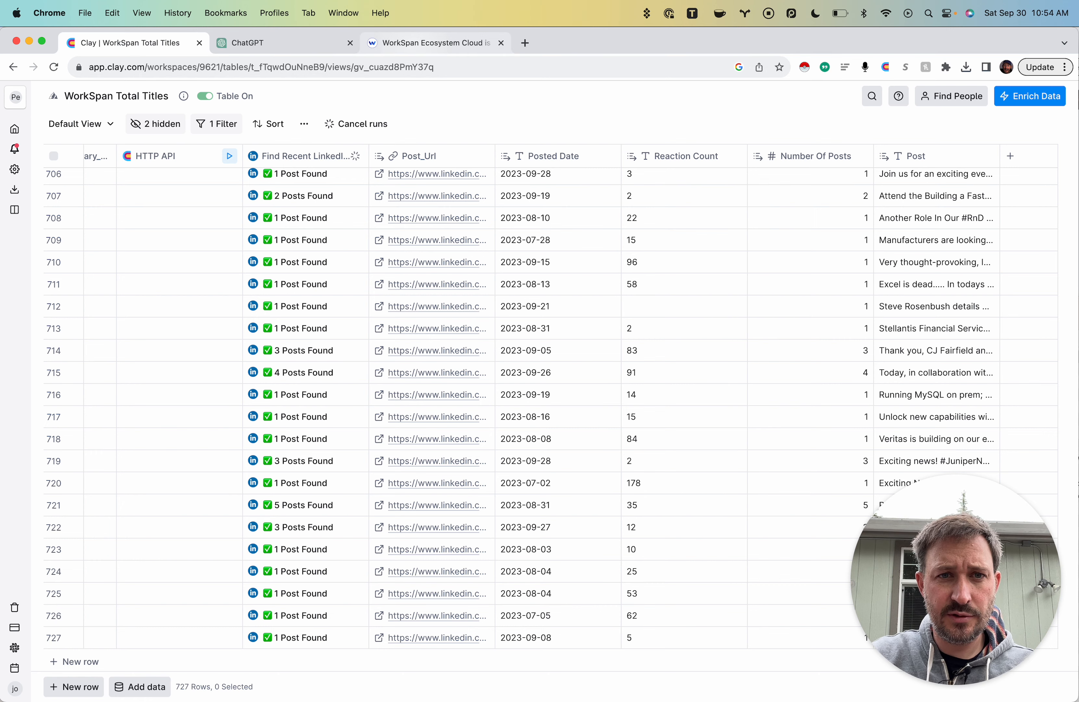
- Copy the full text of the WorkSpan home page and switch to ChatGPT
click(428, 43)
key(super+a)
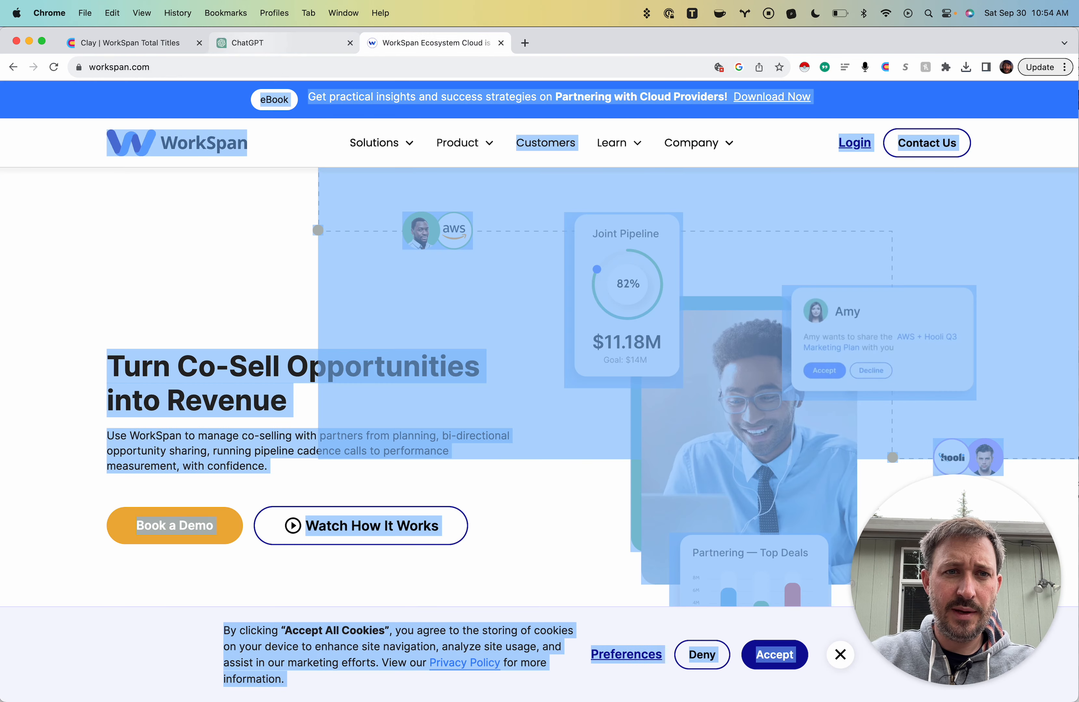
click(273, 42)
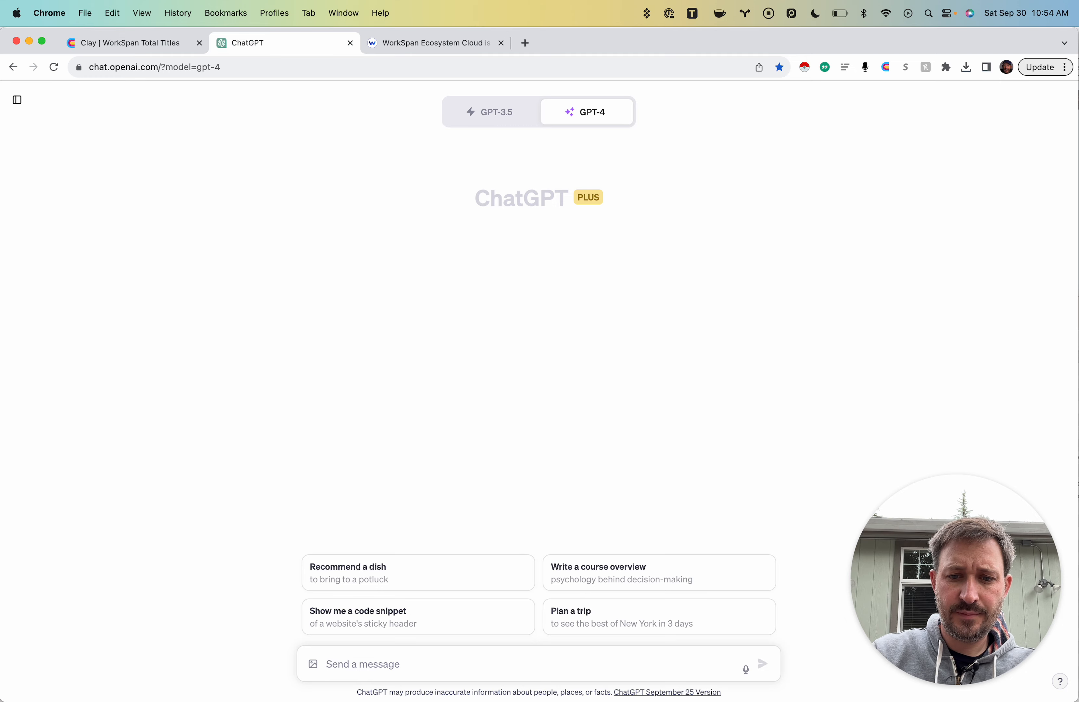
- Enter a prompt requesting the company's exhaustive ICP and buyer persona from the lens of a VP of Product Marketing, followed by the copied page text
click(745, 668)
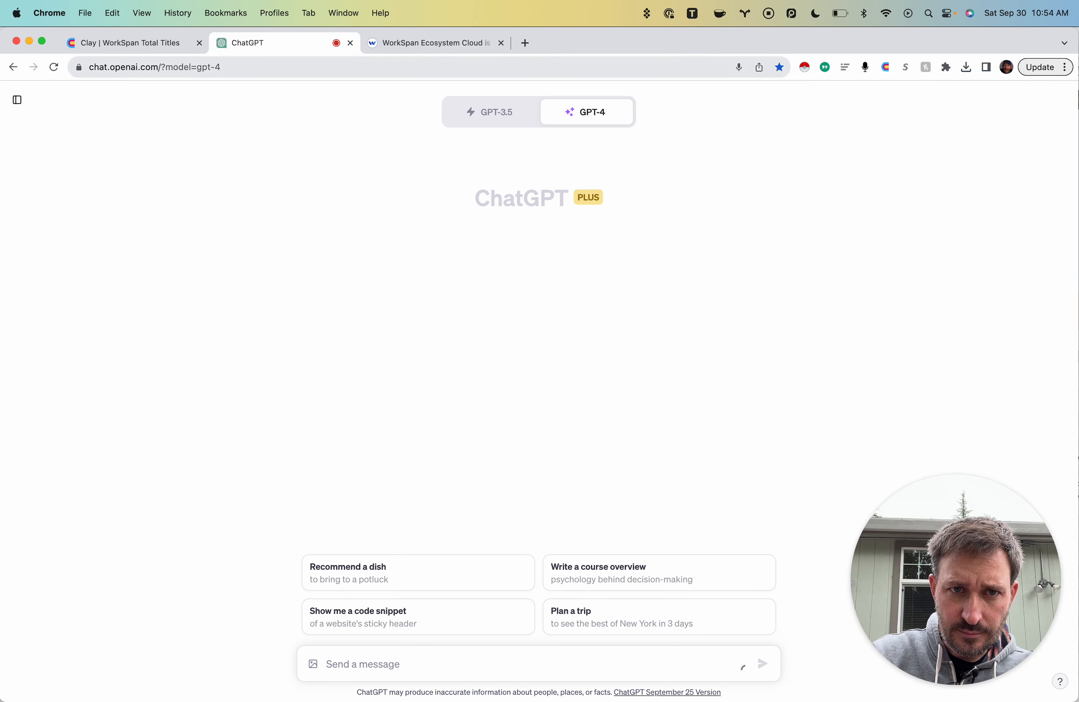
text(Define this company's ICP and buyer persona from the lens of a VP of Product Marketing. Leave no stone unturned. I am not interested in short summaries. I want you to be completely exhaustive. The goal is for this ICP and persona to be taken to leadership team and define their entire strategy. Work out your thinking step by step.)
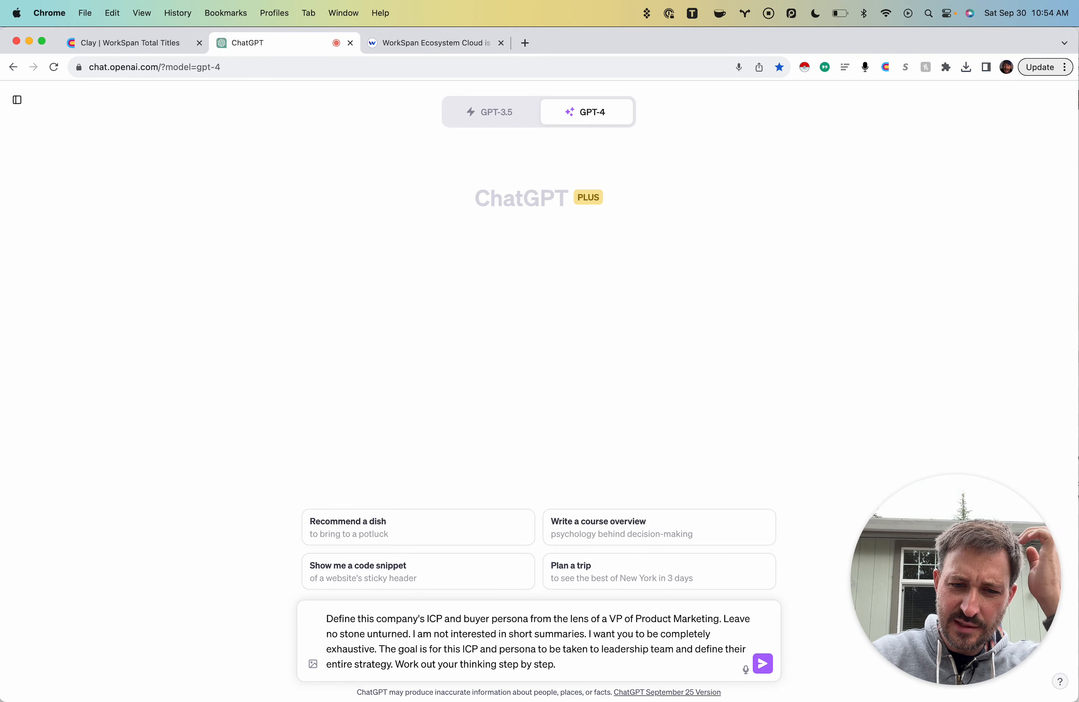
key(shift+Return)
key(super+v)
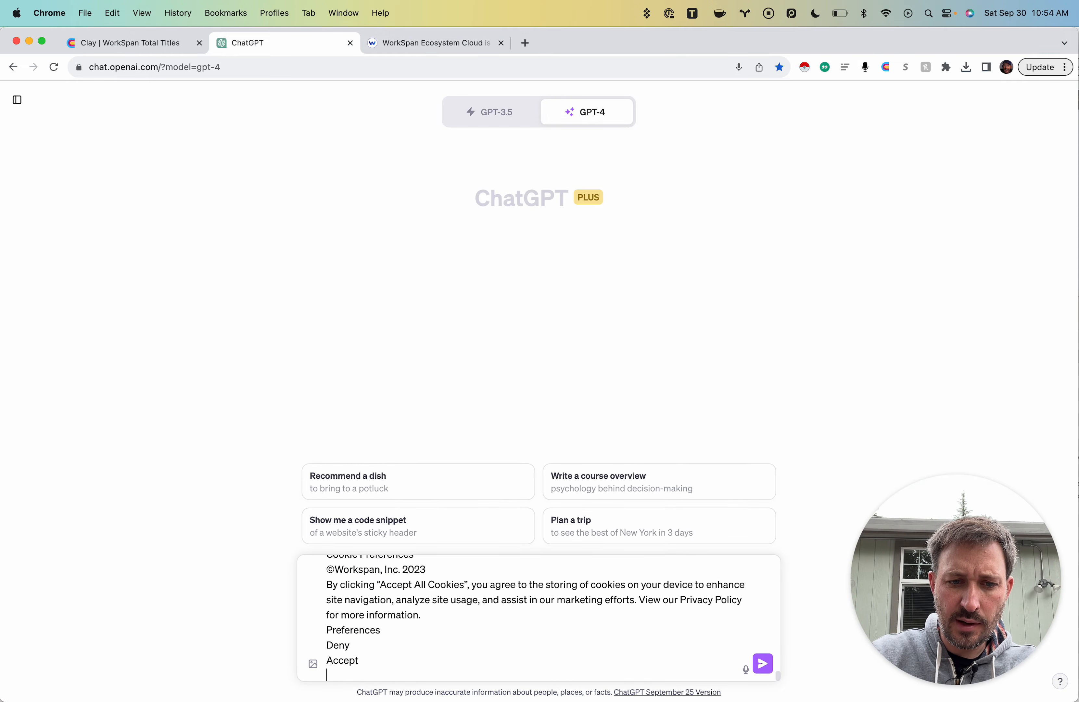
scroll(537, 615, up, 10)
scroll(537, 615, up, 10)
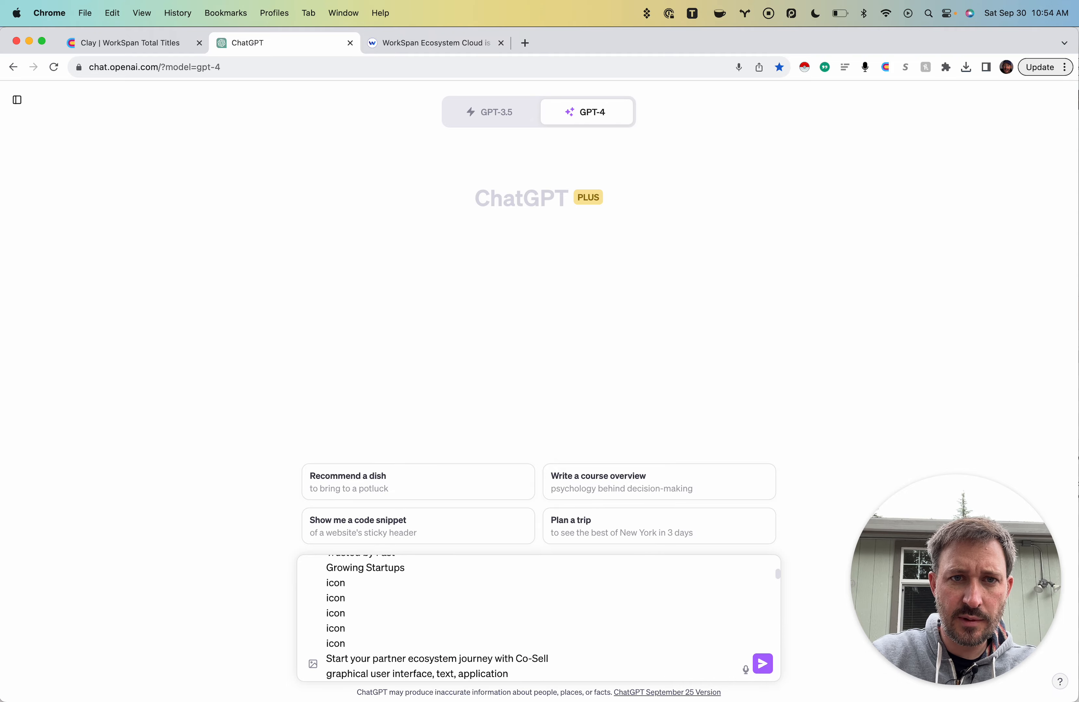
- Open WorkSpan's Ecosystem Business Process, Data Hub, Intelligence, Access Control and Multi-Party Ecosystems product pages in separate browser tabs
click(435, 43)
click(514, 291)
mouse_move(464, 143)
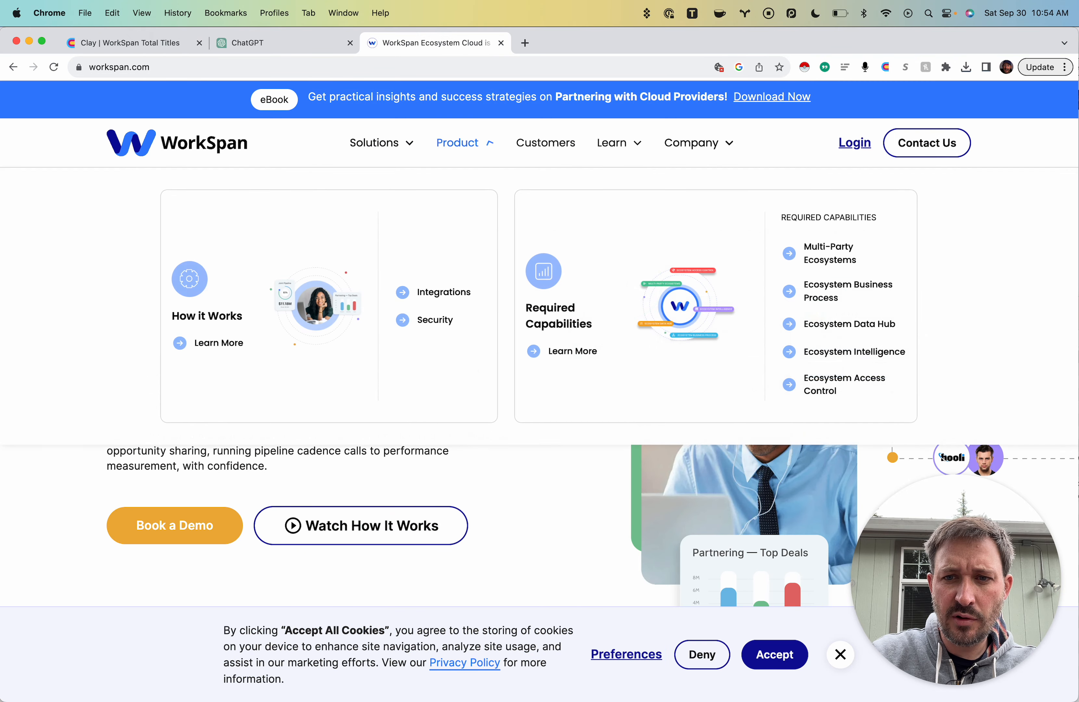
super+click(848, 290)
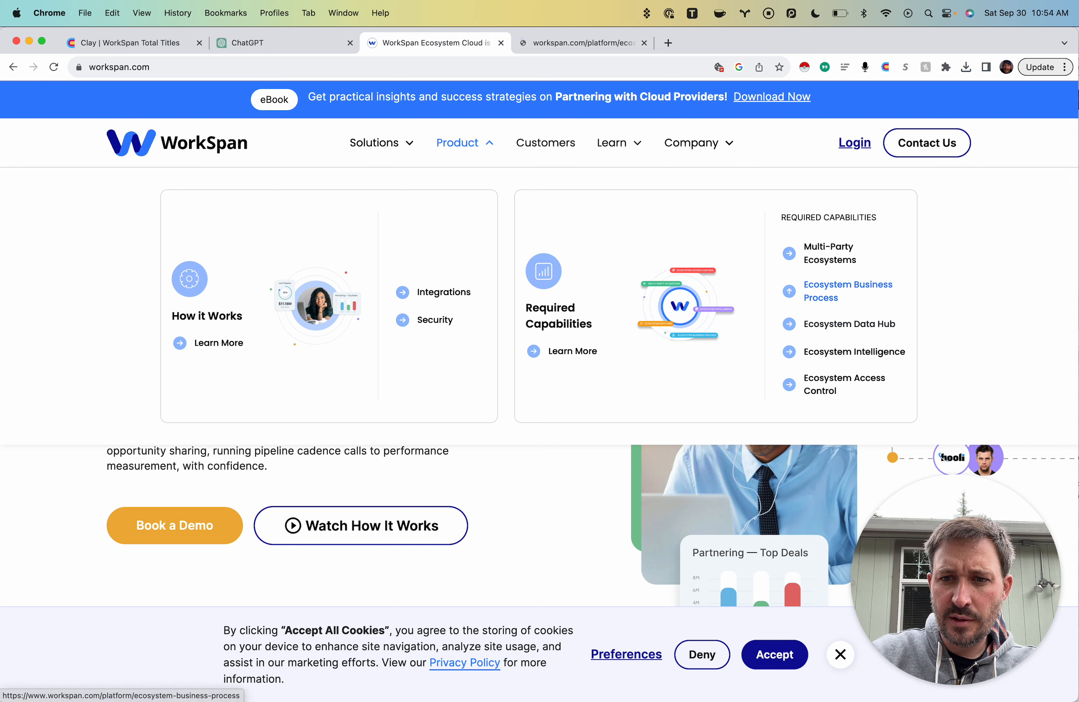
super+click(850, 323)
super+click(854, 351)
super+click(844, 384)
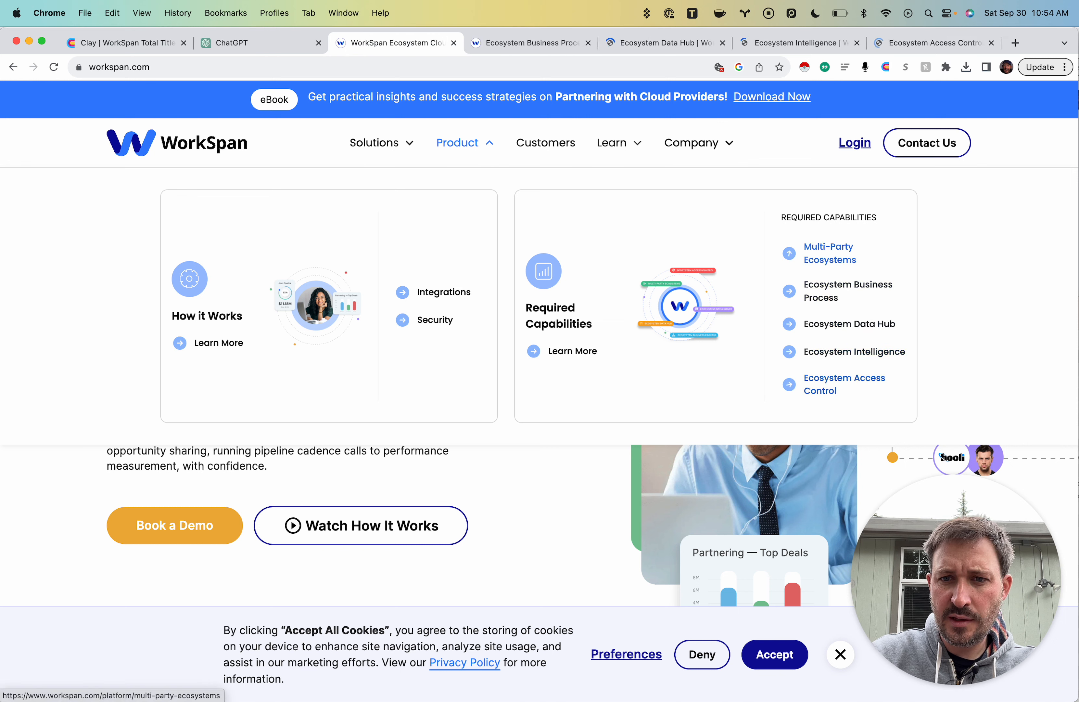
super+click(830, 252)
super+click(848, 291)
- Copy the full text of the Ecosystem Business Process page and insert it into the ChatGPT prompt
key(ctrl+Tab)
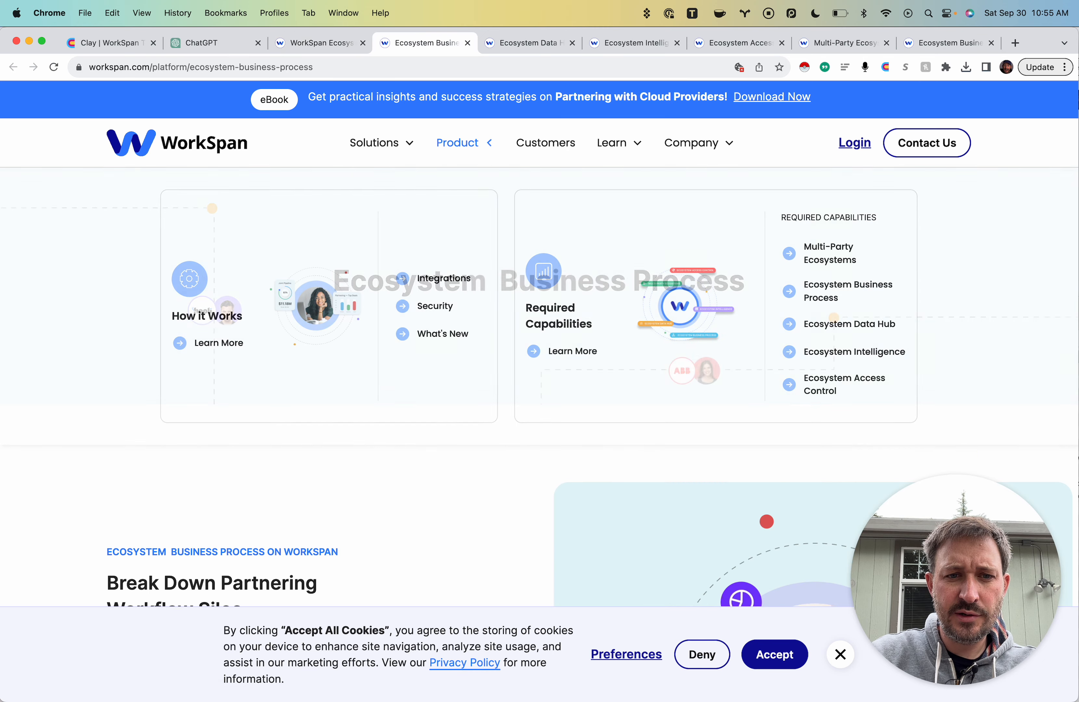
key(super+a)
scroll(540, 410, down, 20)
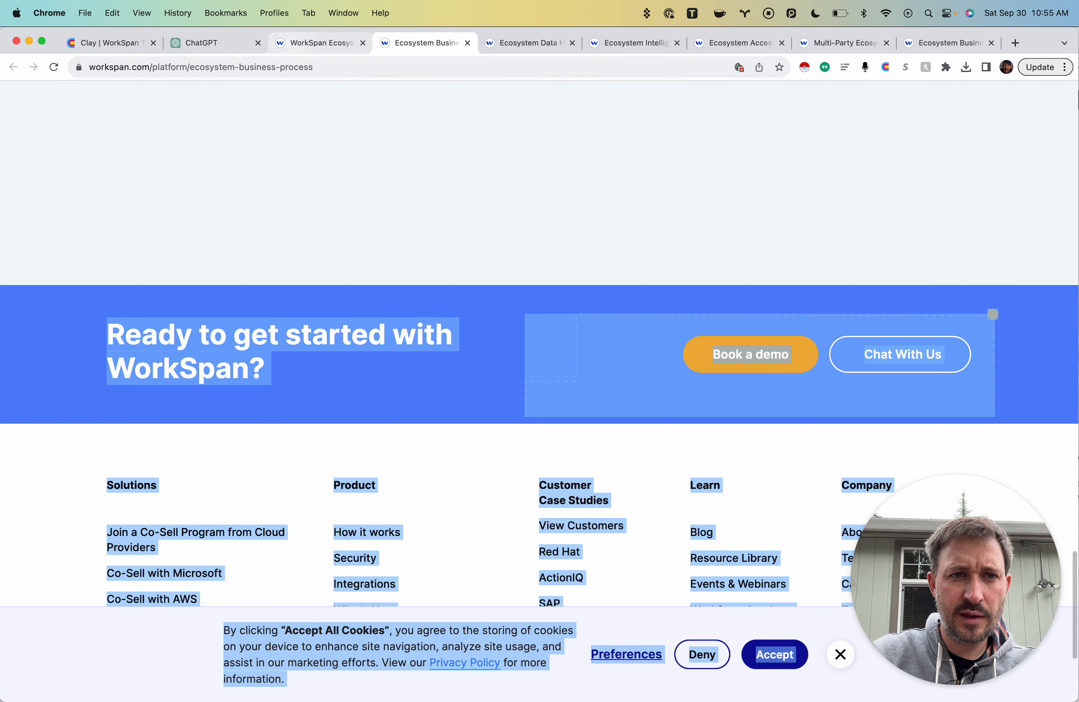
key(ctrl+shift+Tab)
key(ctrl+shift+Tab)
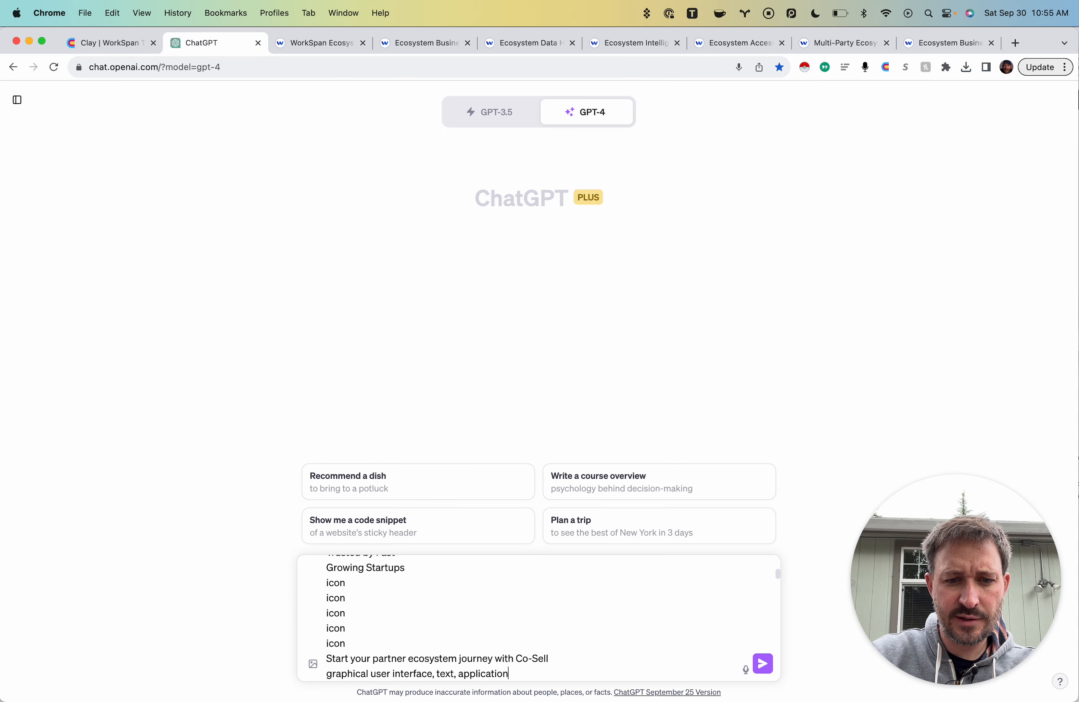
key(super+v)
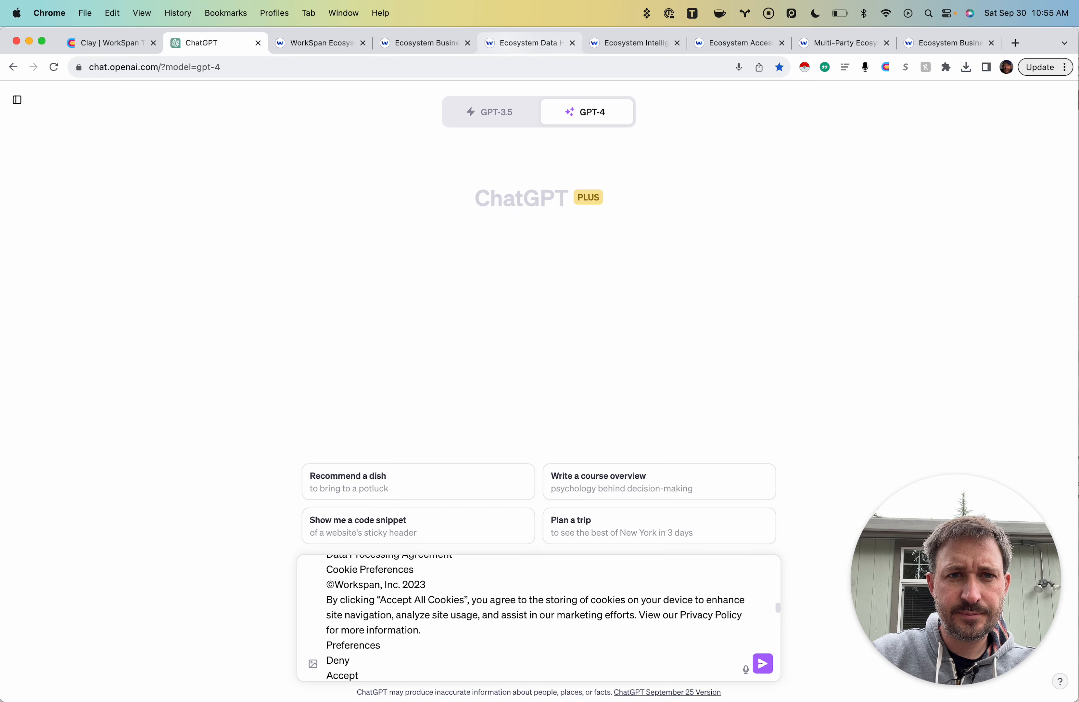
- Copy the full text of the Ecosystem Data Hub page
key(ctrl+Tab)
key(ctrl+Tab)
key(ctrl+Tab)
key(ctrl+shift+Tab)
key(ctrl+Tab)
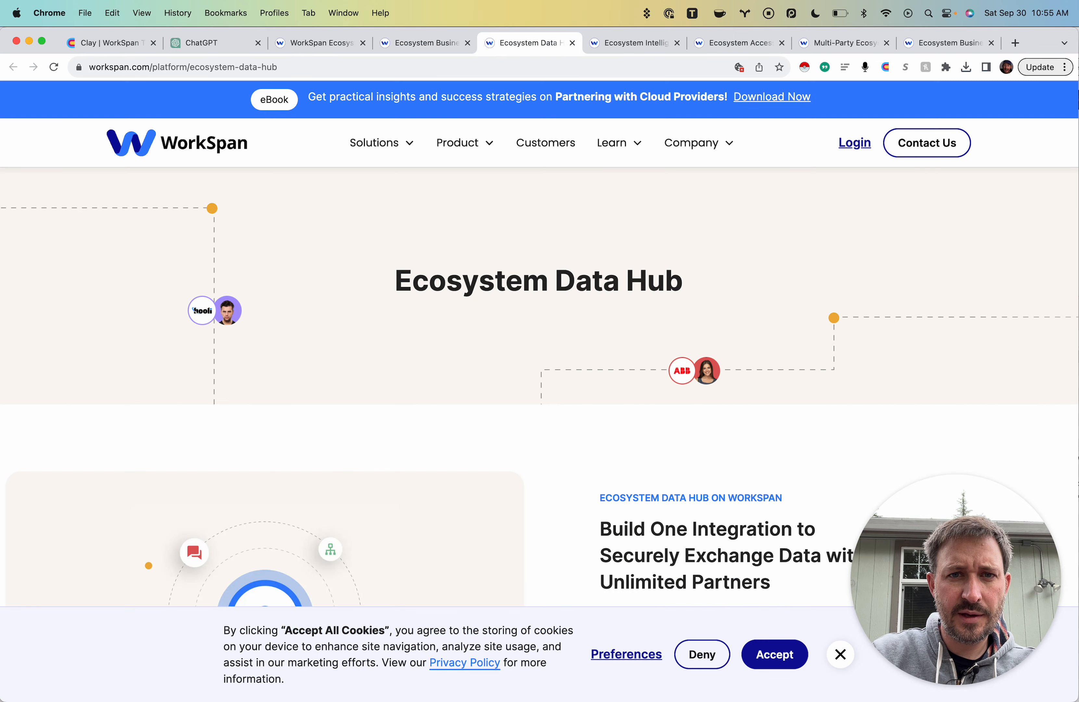
key(super+a)
key(super+c)
- Add the copied Ecosystem Data Hub text to the ChatGPT prompt after a blank line and send the message
key(ctrl+shift+Tab)
key(ctrl+shift+Tab)
key(ctrl+shift+Tab)
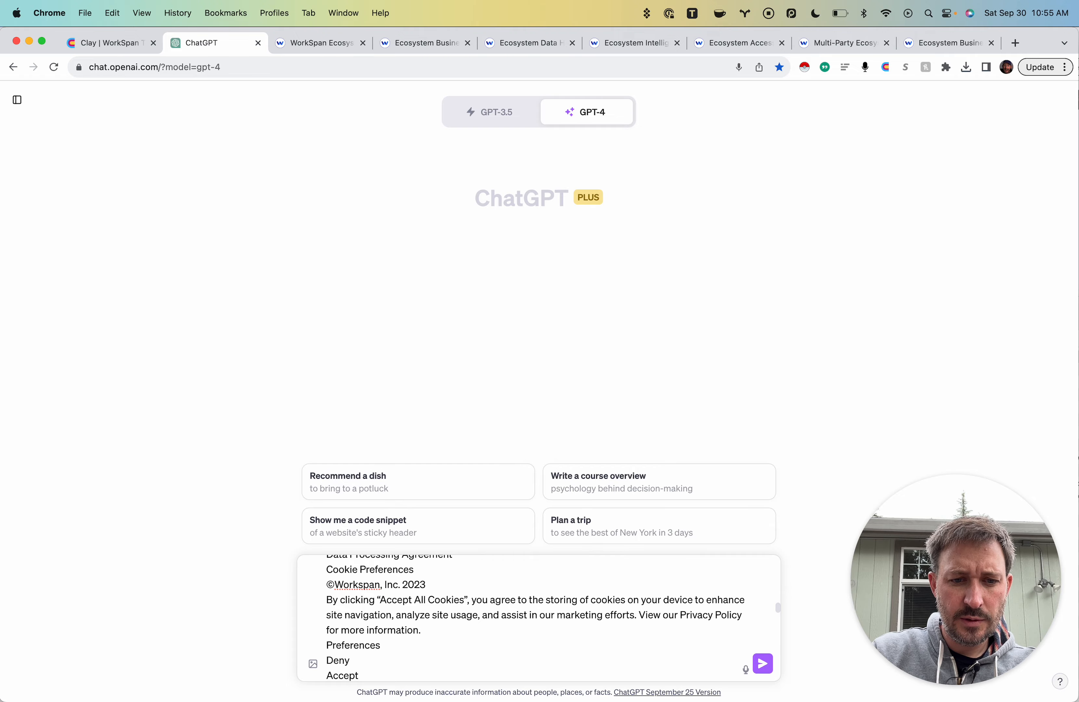
key(shift+Return)
key(shift+Return)
key(super+v)
scroll(538, 618, up, 20)
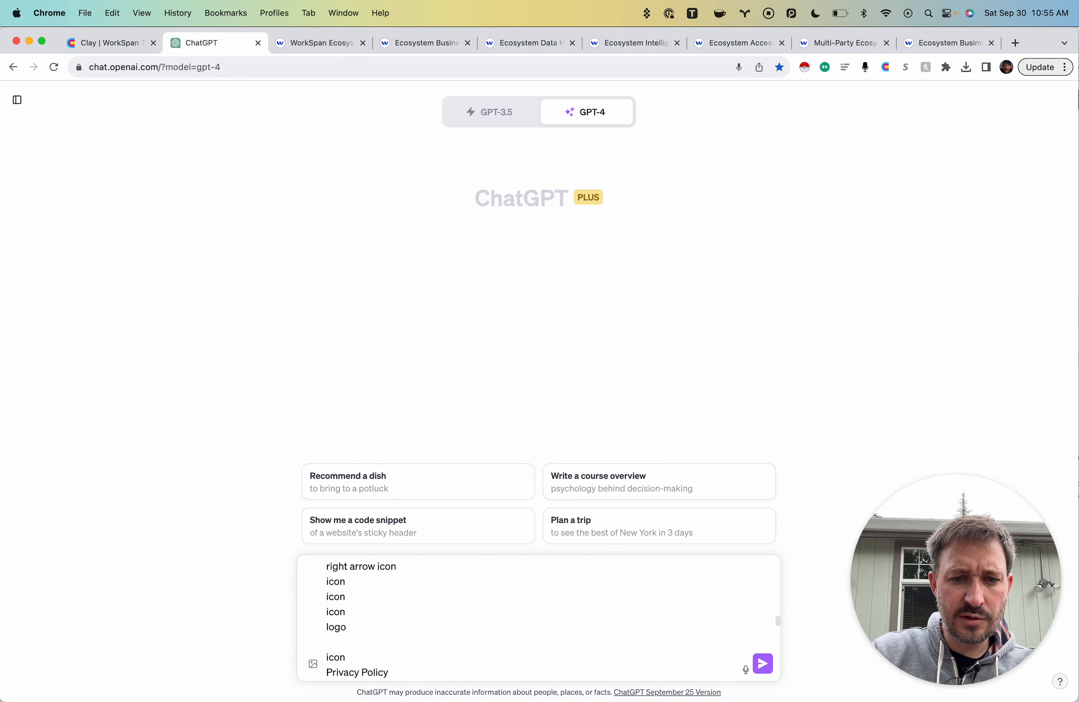
scroll(539, 618, down, 20)
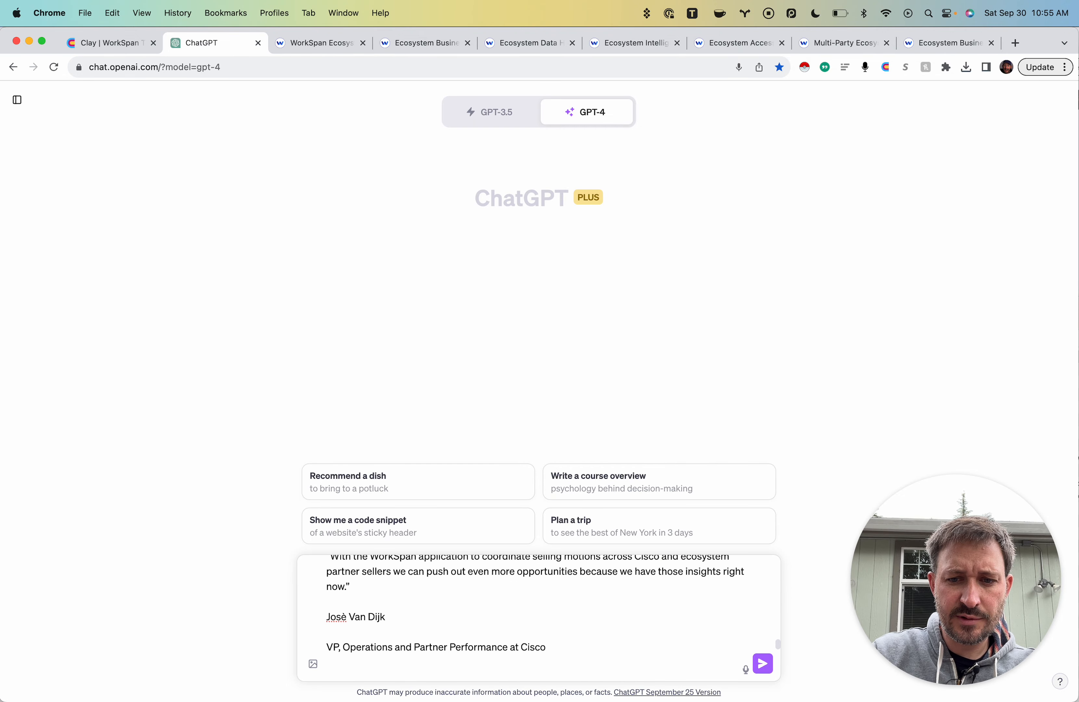
key(Return)
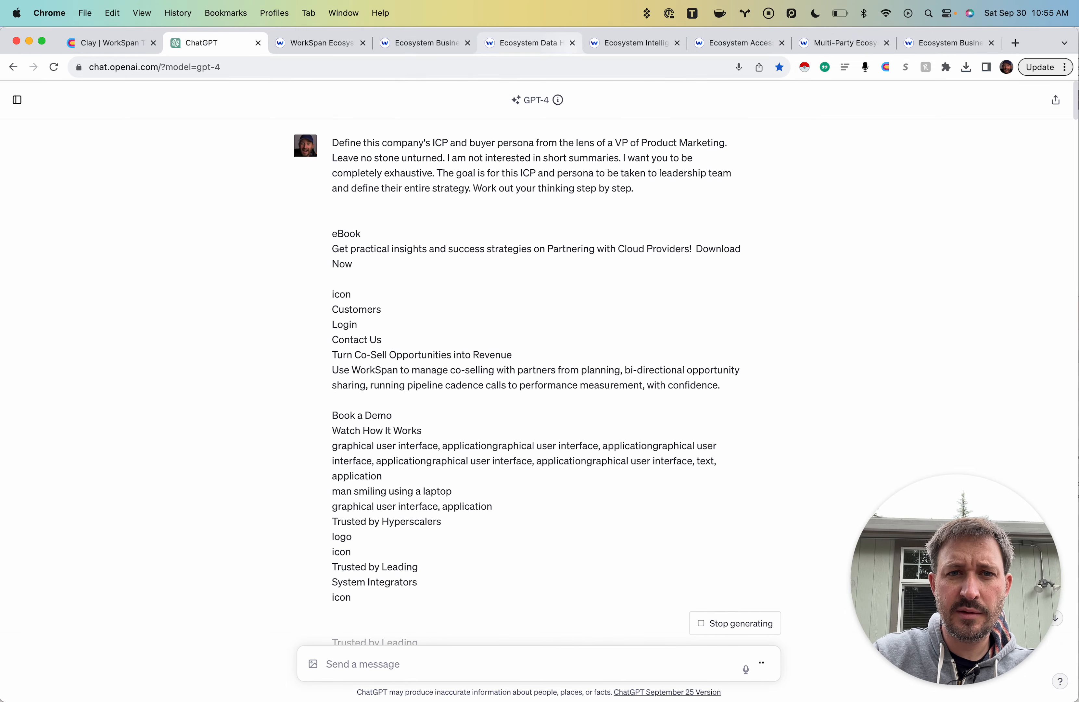
scroll(538, 346, down, 20)
scroll(539, 346, down, 20)
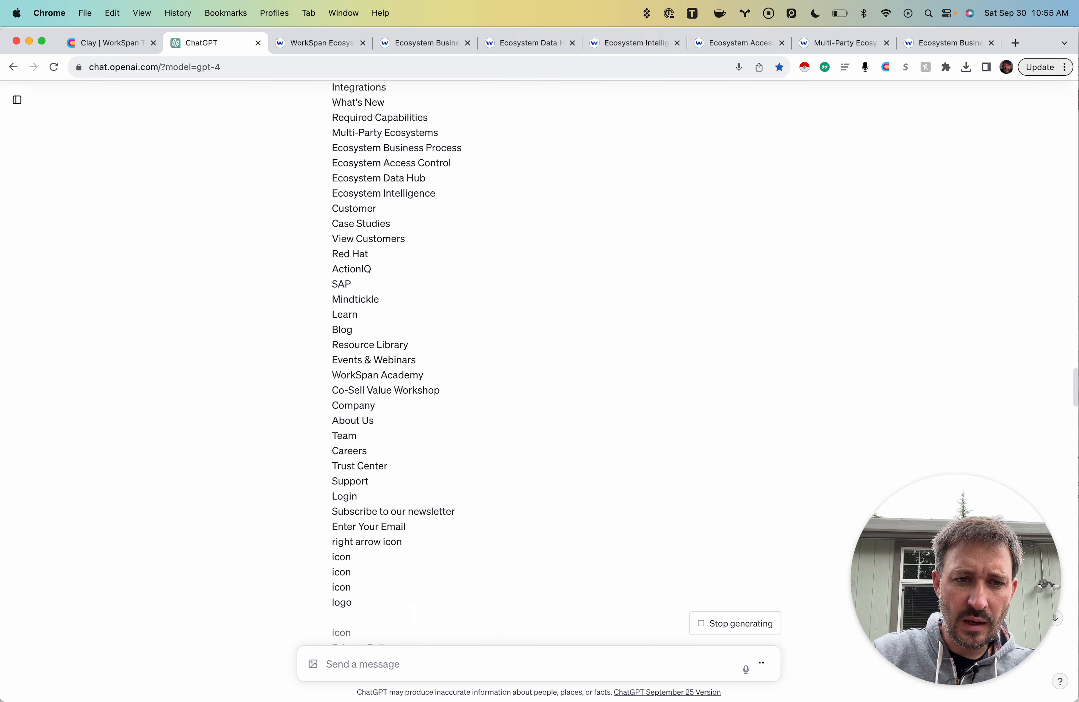
- Generate a ChatGPT summary of the WorkSpan home page with the browser extension and read through its points
key(ctrl+Tab)
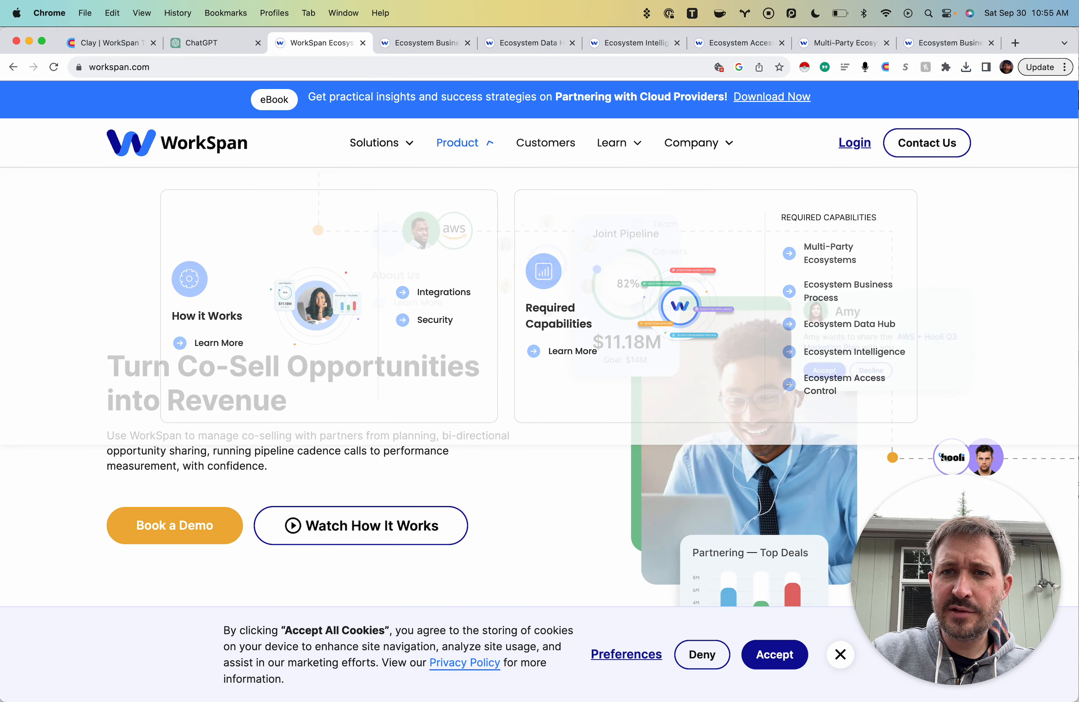
click(825, 67)
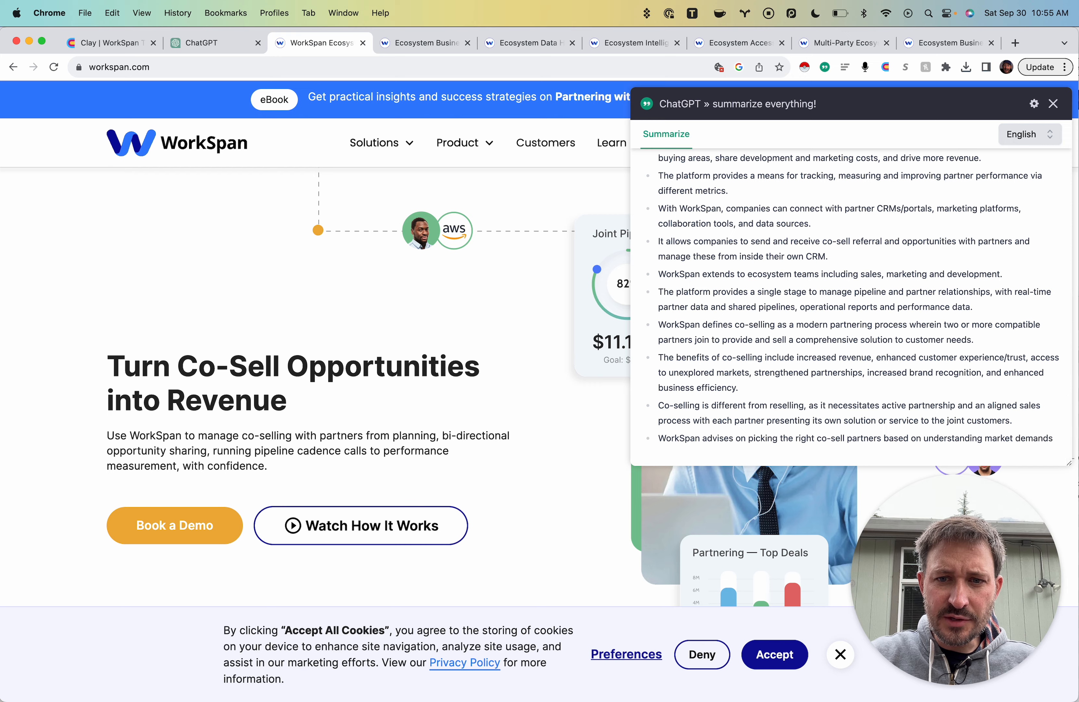
scroll(314, 342, down, 3)
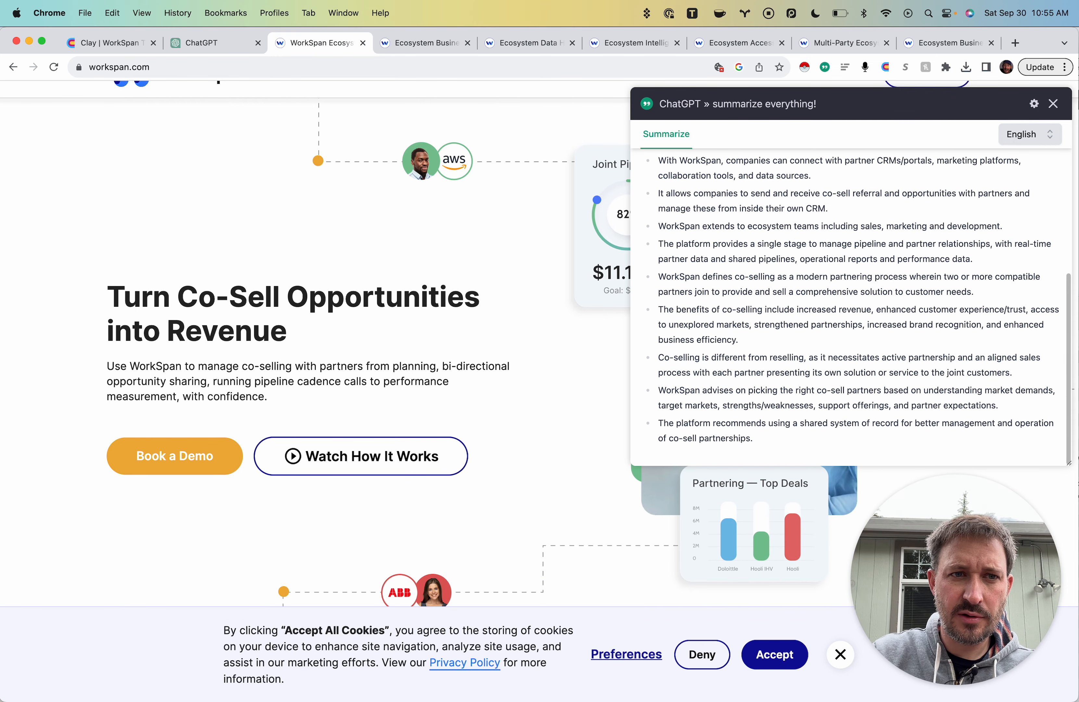
- Return to the ChatGPT conversation and examine the generated ICP and buyer persona analysis
click(214, 43)
scroll(540, 356, down, 20)
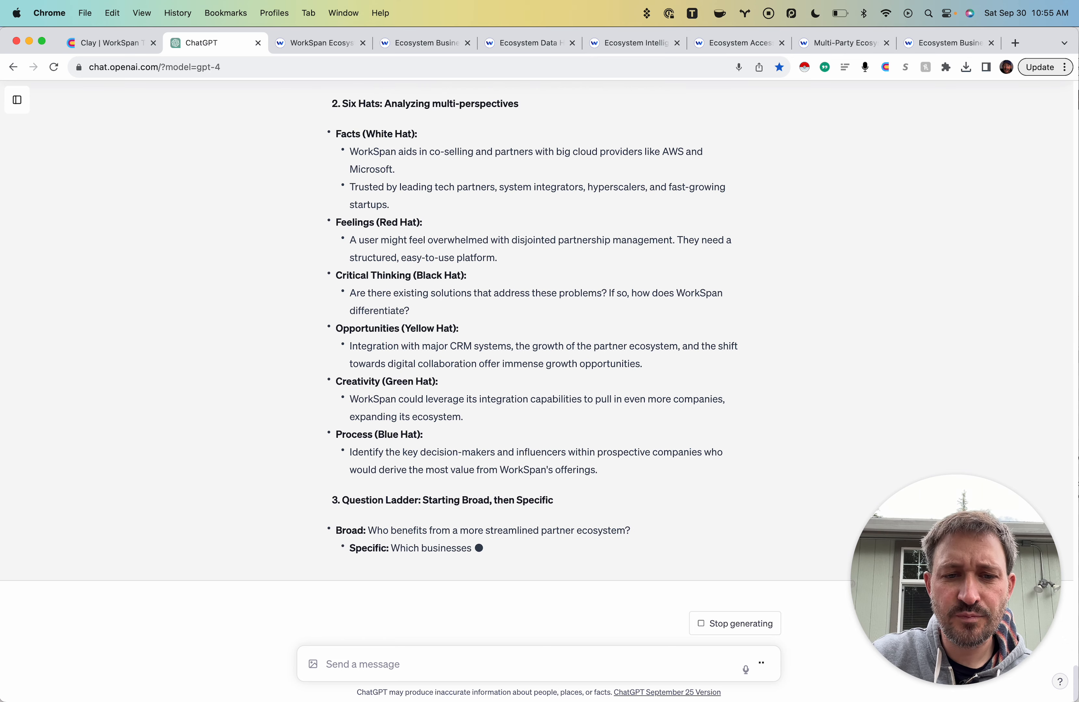
scroll(537, 351, up, 7)
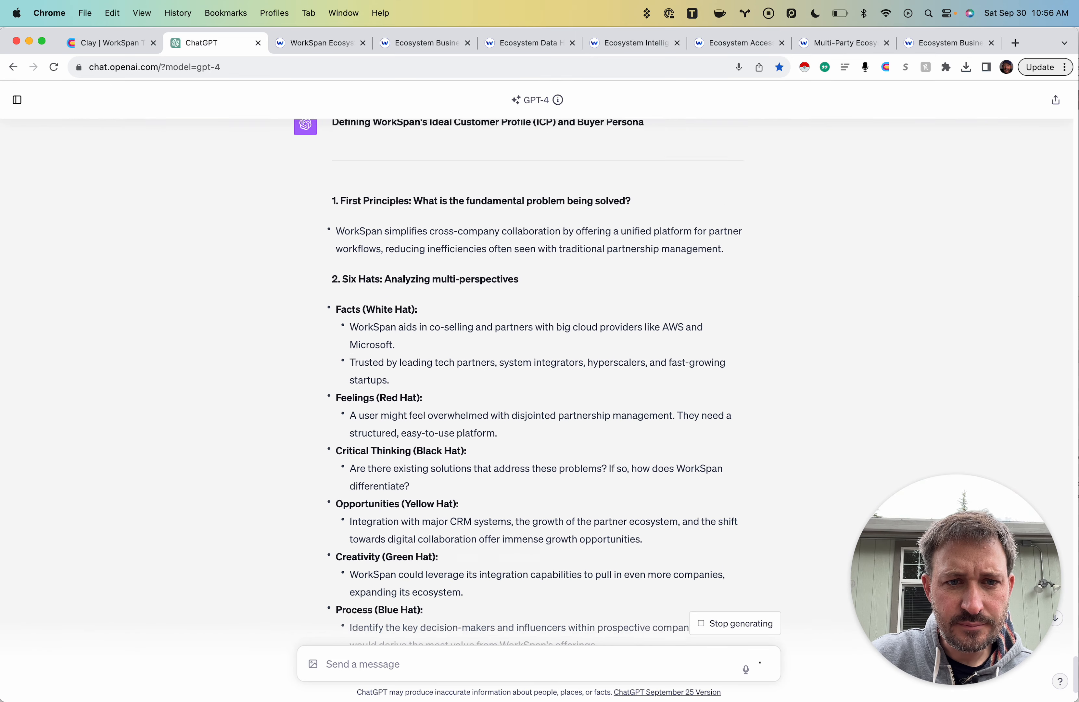
scroll(537, 351, down, 8)
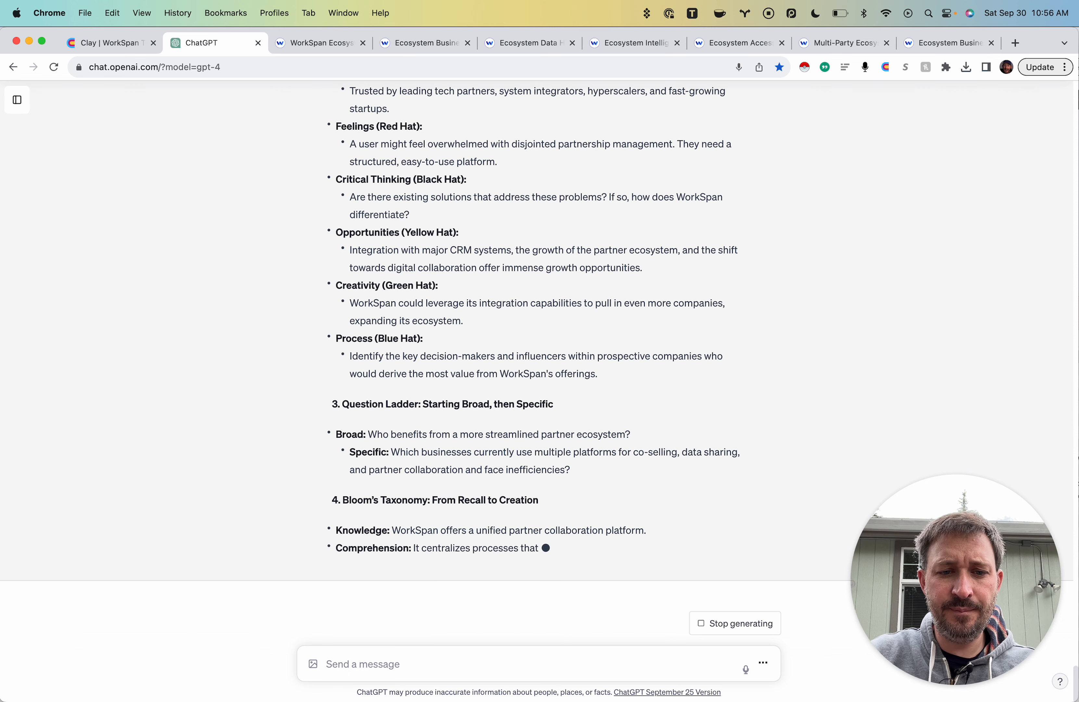
text(Now)
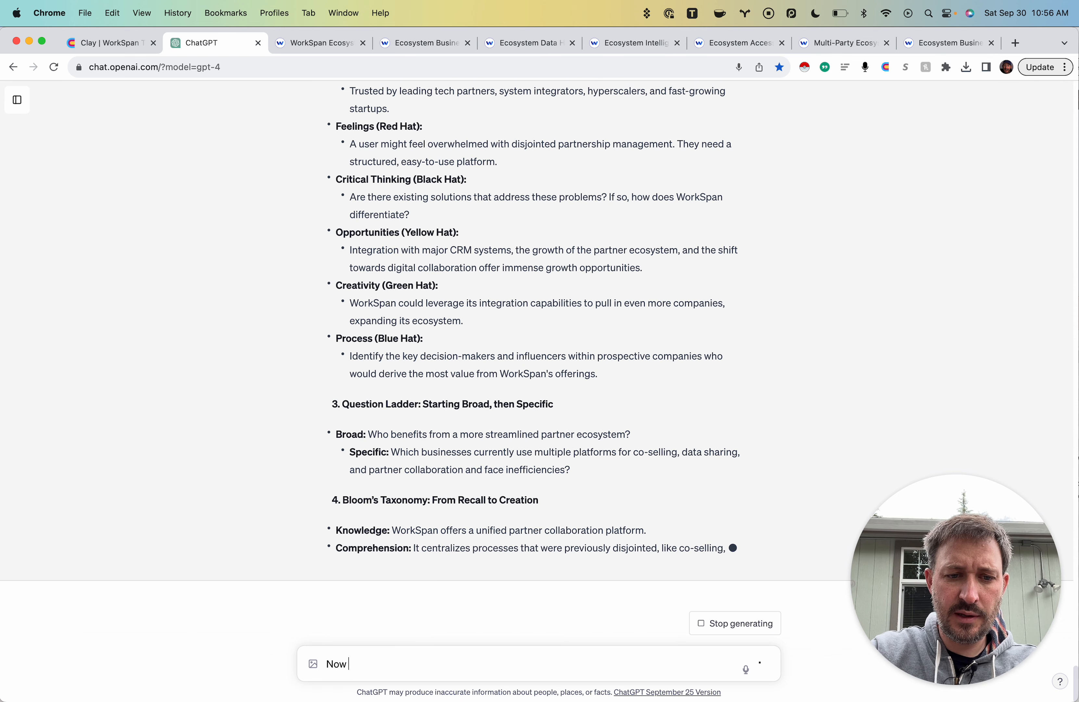
text( give me the ICP and Persona)
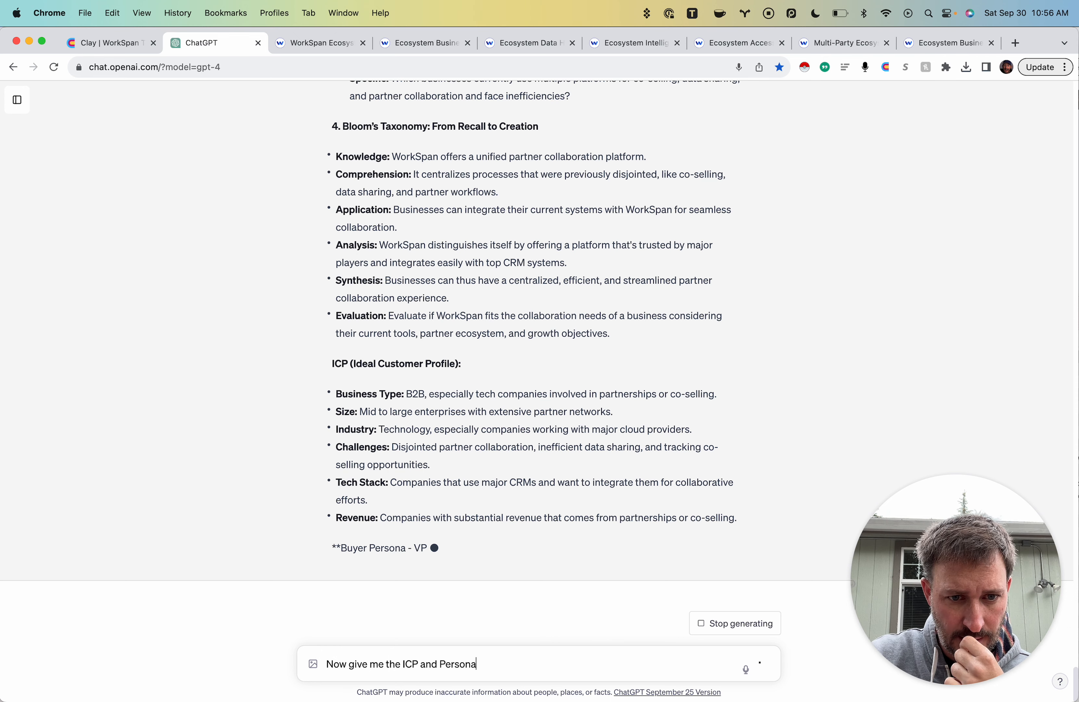
key(super+a)
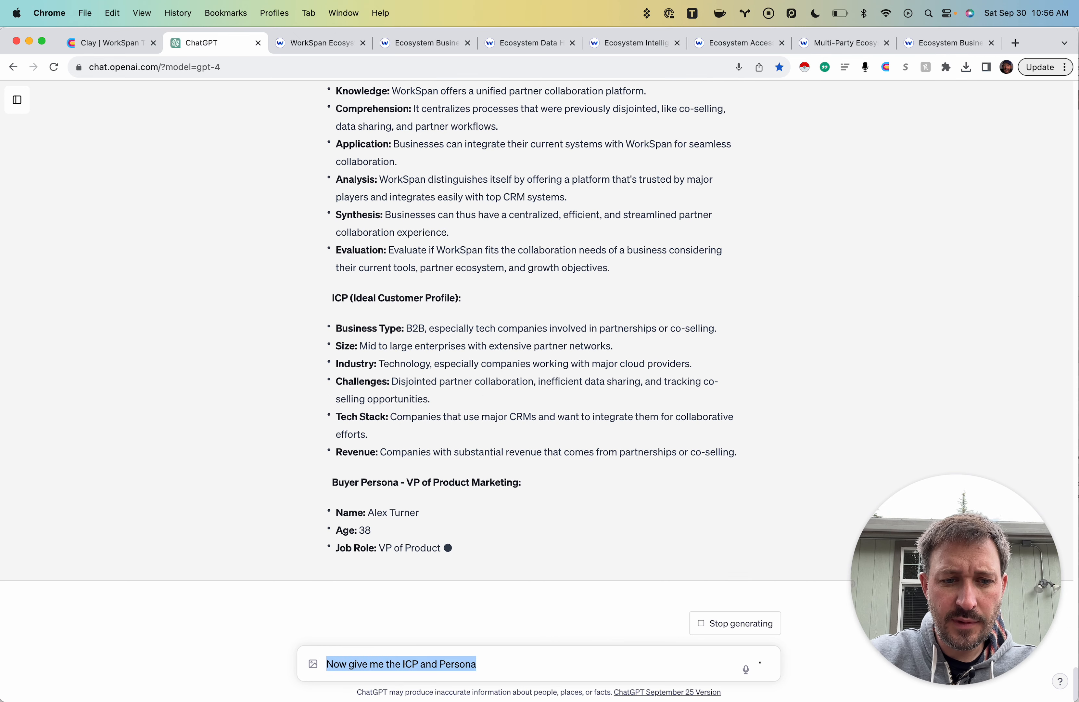
key(BackSpace)
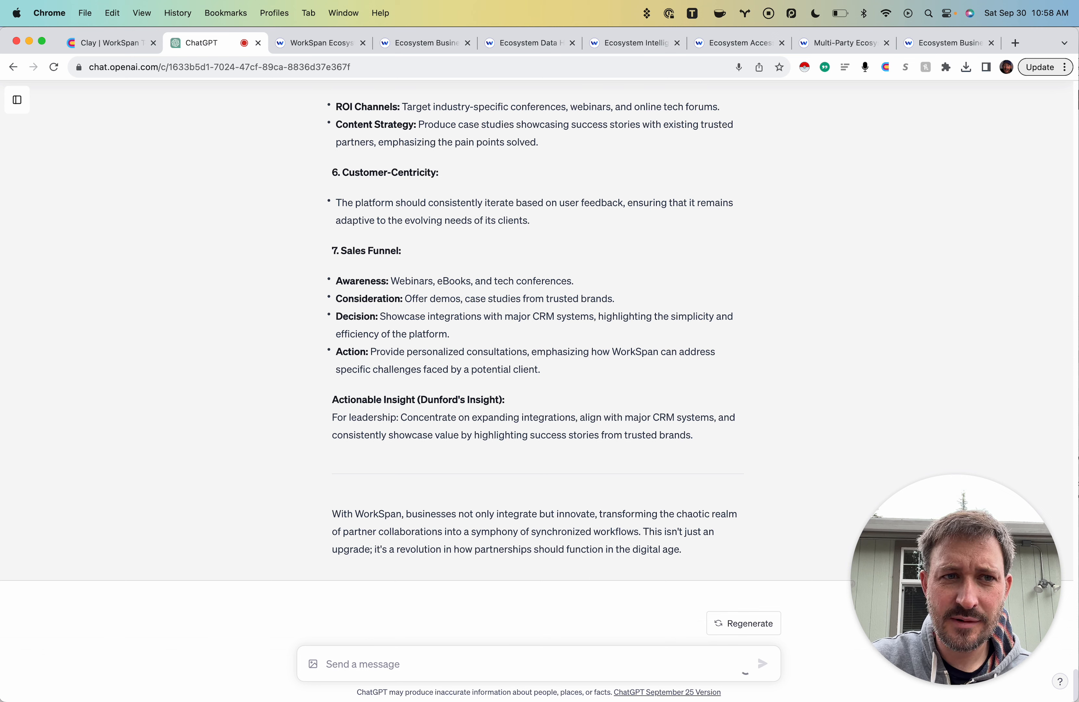
- Return to the Clay table WorkSpan Total Titles and open its selection of data enrichments
click(230, 67)
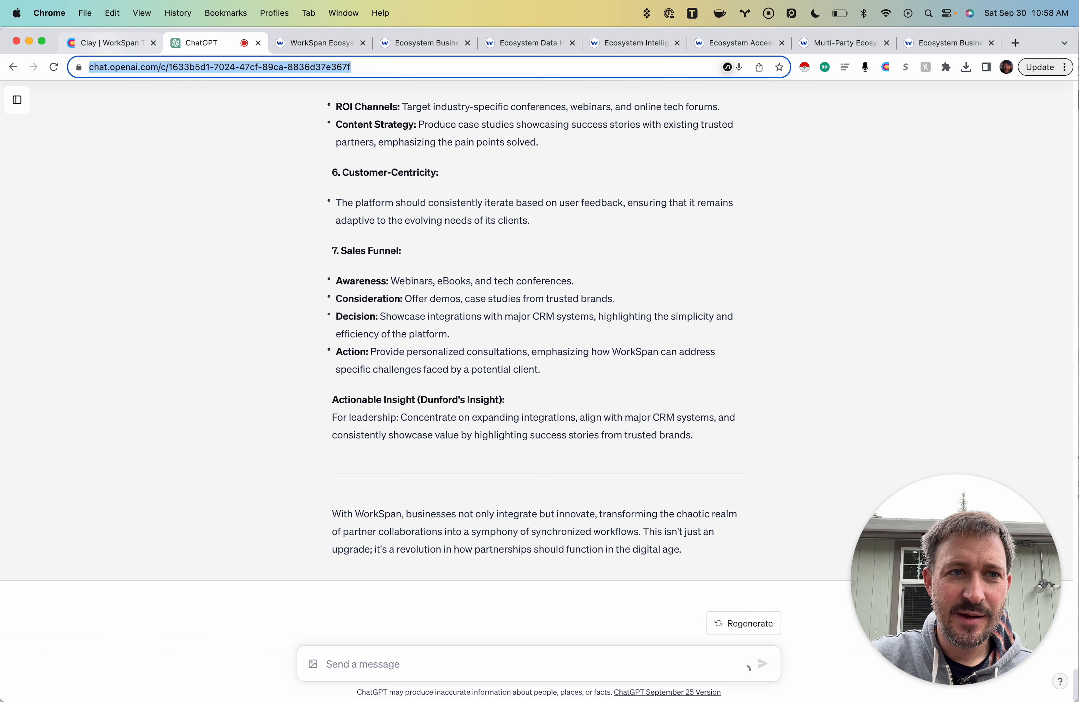
click(112, 43)
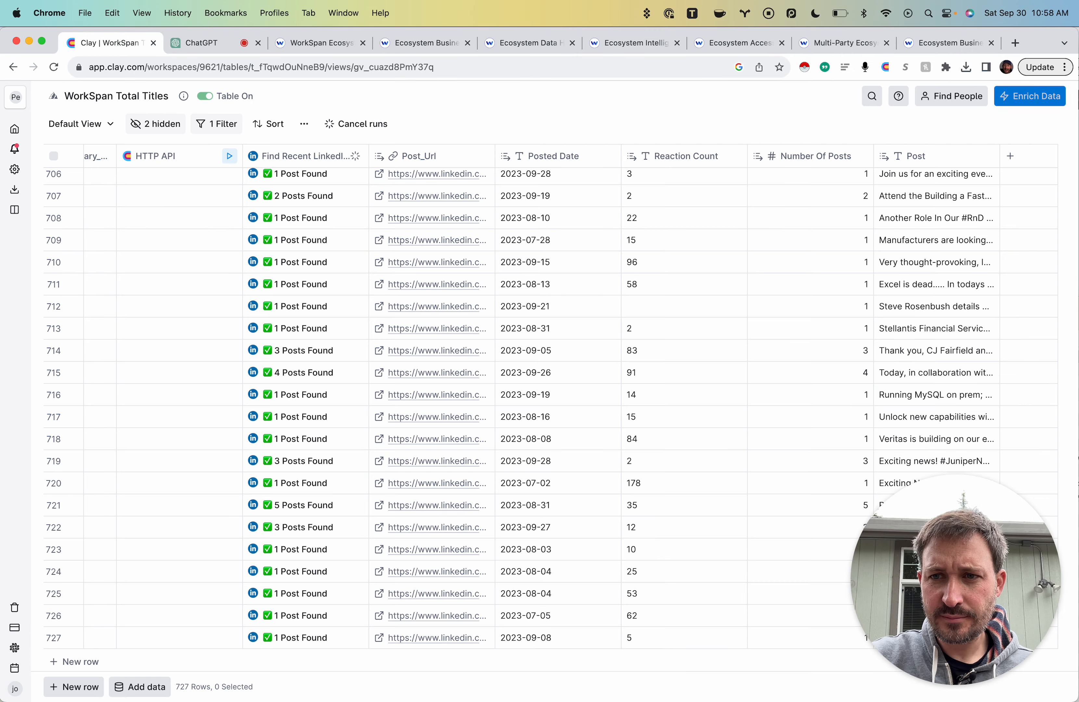
click(1030, 96)
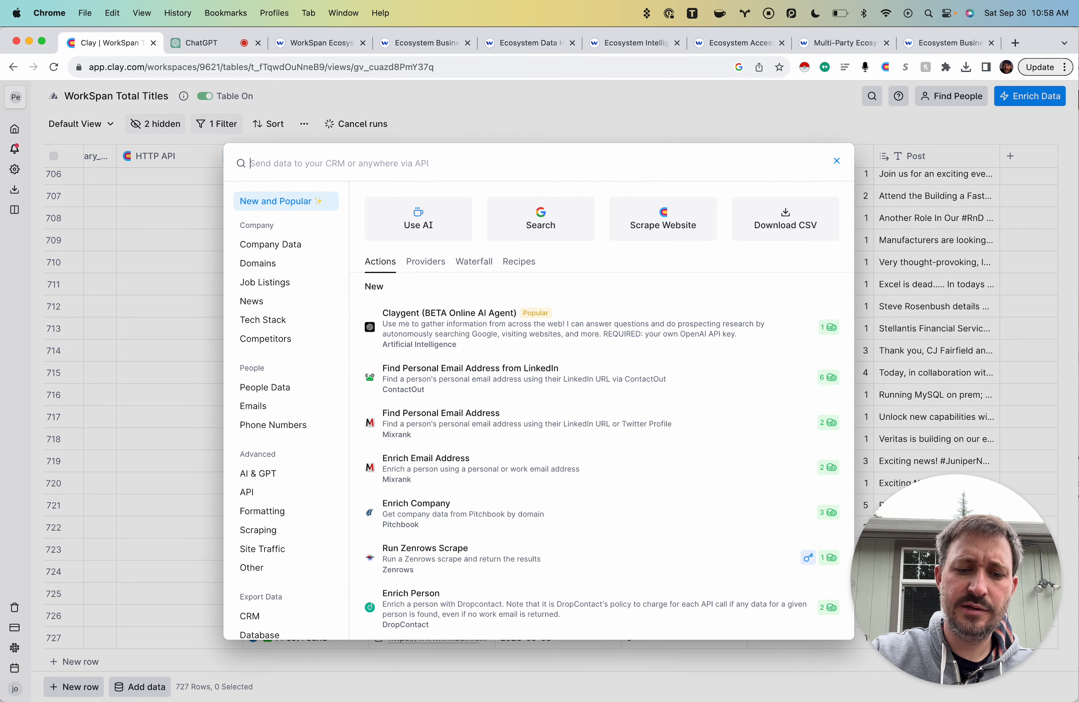
text(open)
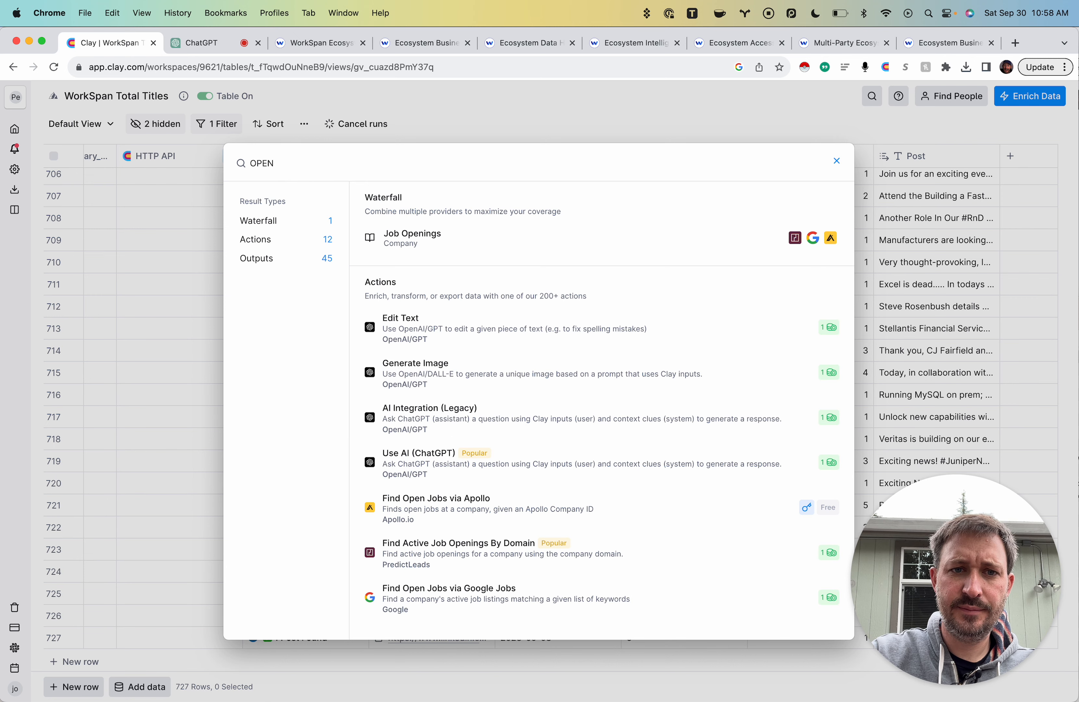
key(BackSpace)
key(BackSpace)
key(BackSpace)
key(BackSpace)
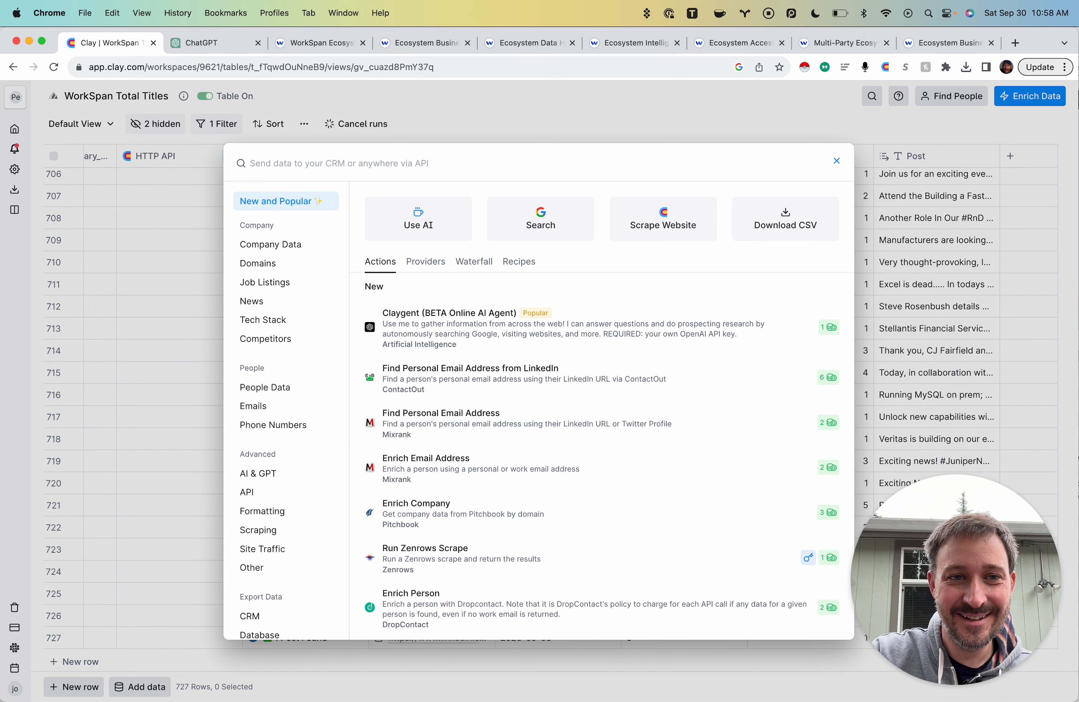
text(LINKEDIN)
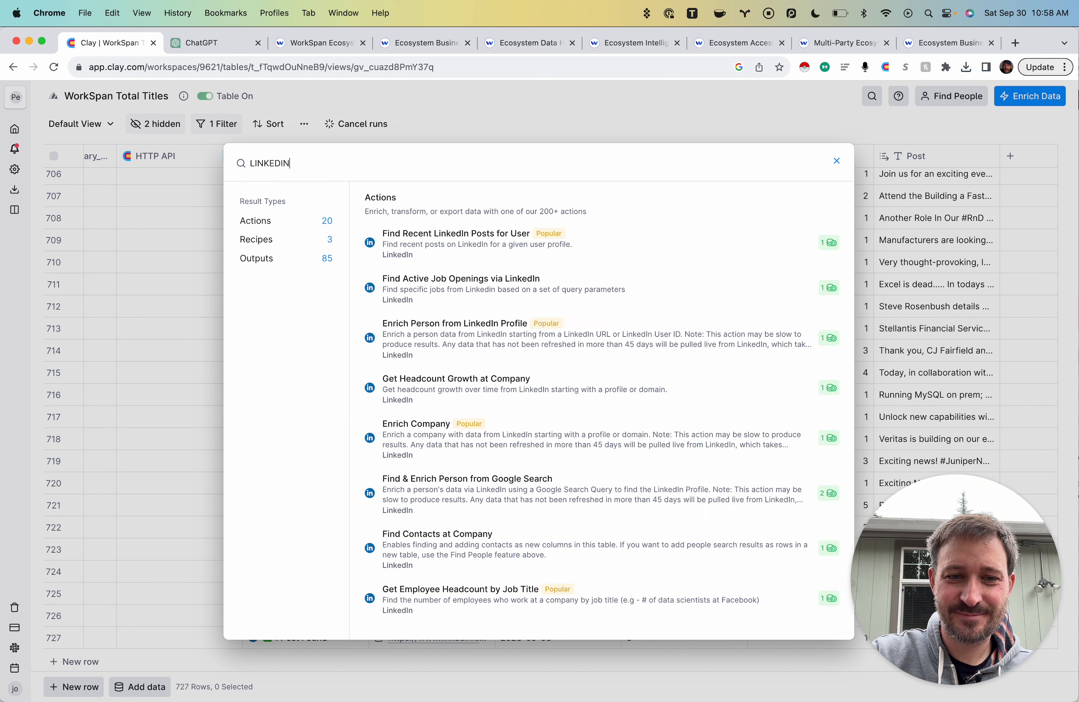
key(super+a)
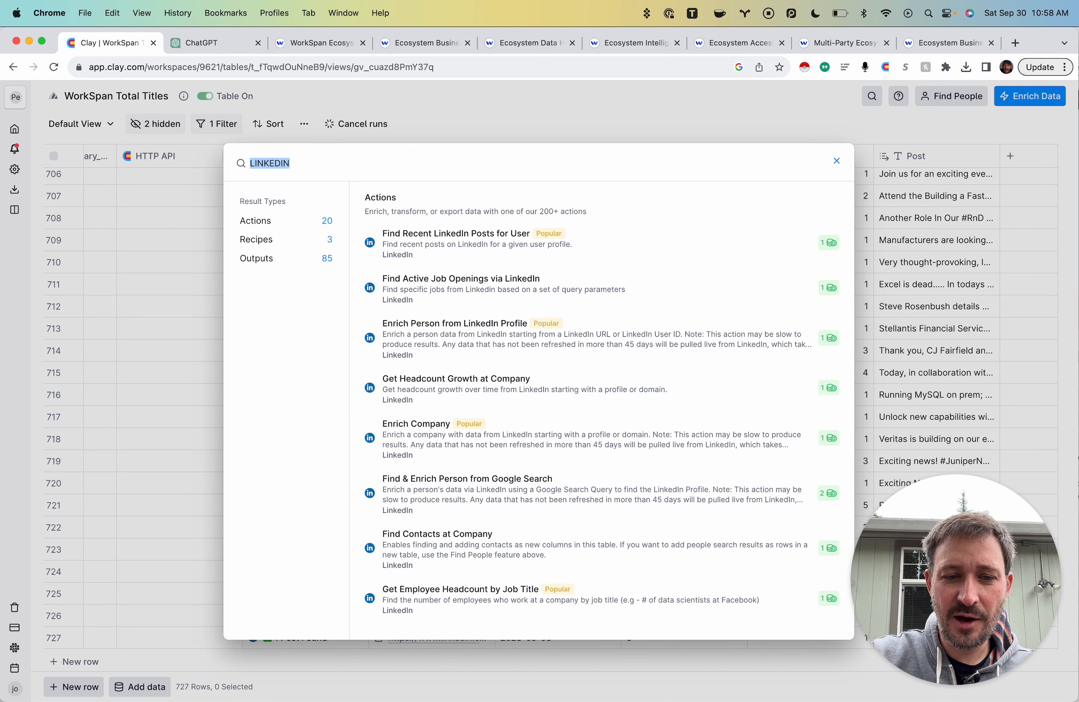
- Search the enrichments for OPENAI, choose AI Integration (Legacy) and set its number of messages to 3
text(OPENAI)
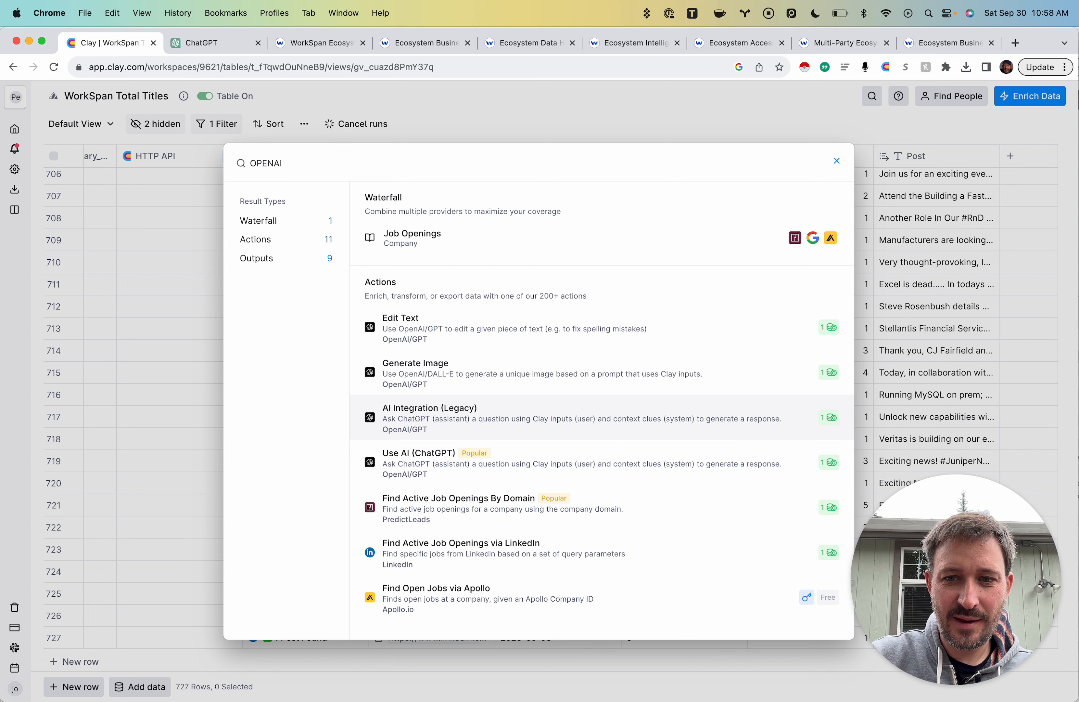
click(430, 417)
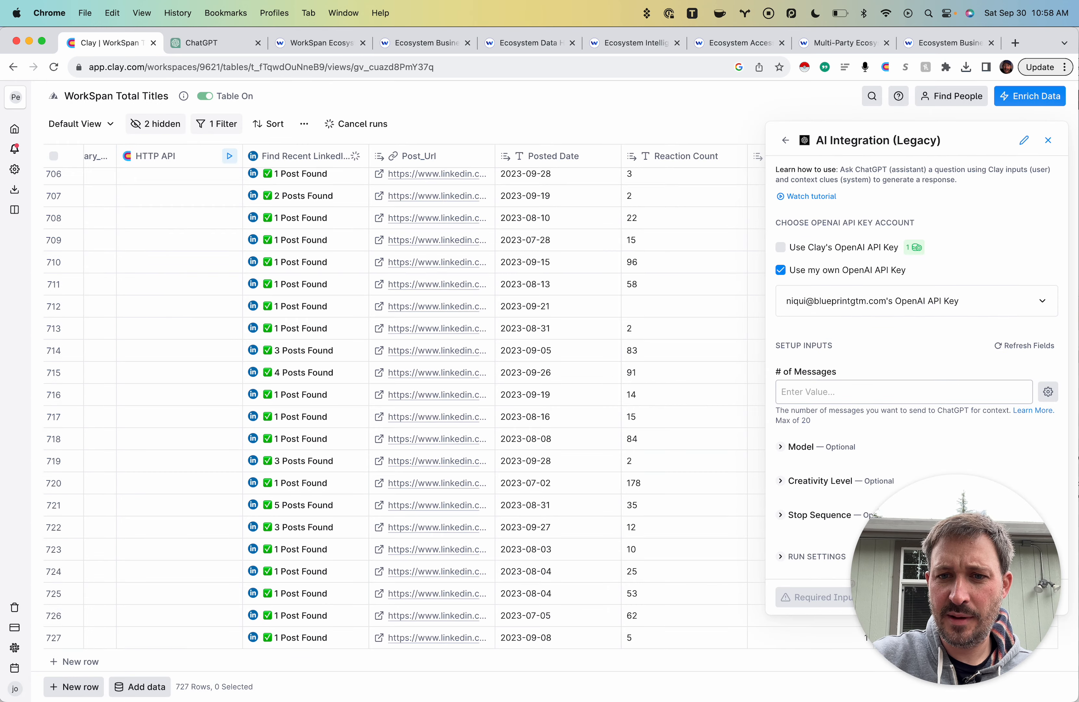
click(904, 392)
text(3)
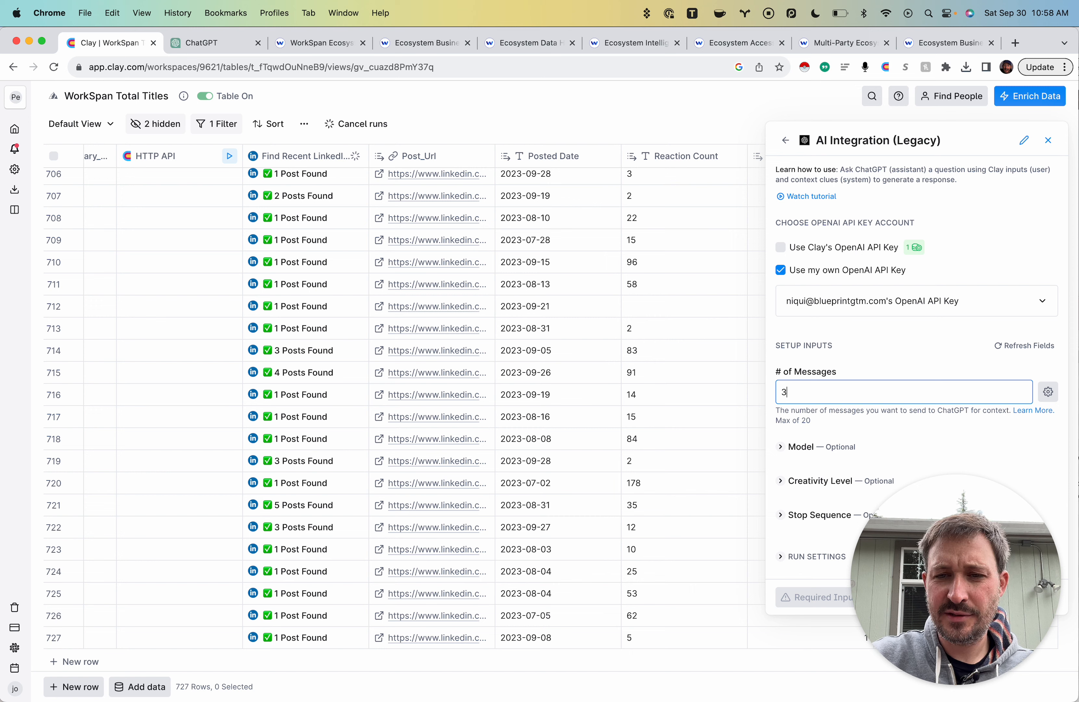
- Set the role for Message #1 to "System - Context for the role the AI is playing"
click(825, 518)
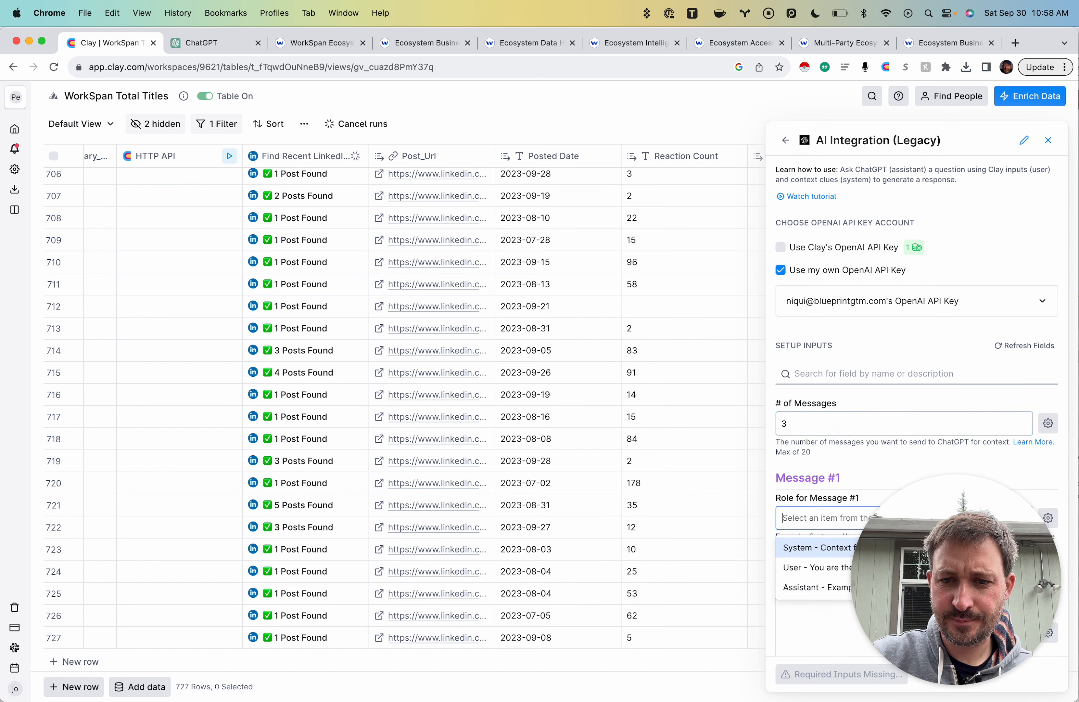
click(817, 547)
drag(956, 578, 963, 119)
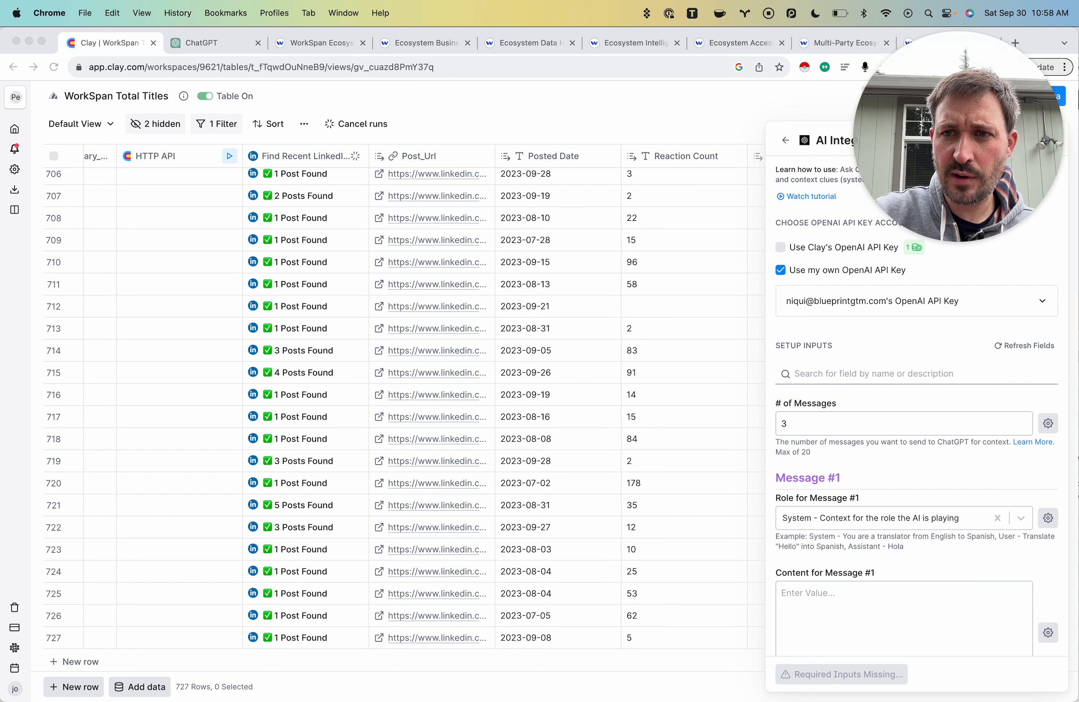
- Enter as Message #1 content: "You are a VP of Product marketing for WorkSpan and understand ICPs and Personas well and you care deeply about targeting."
click(904, 615)
click(904, 616)
scroll(915, 410, down, 10)
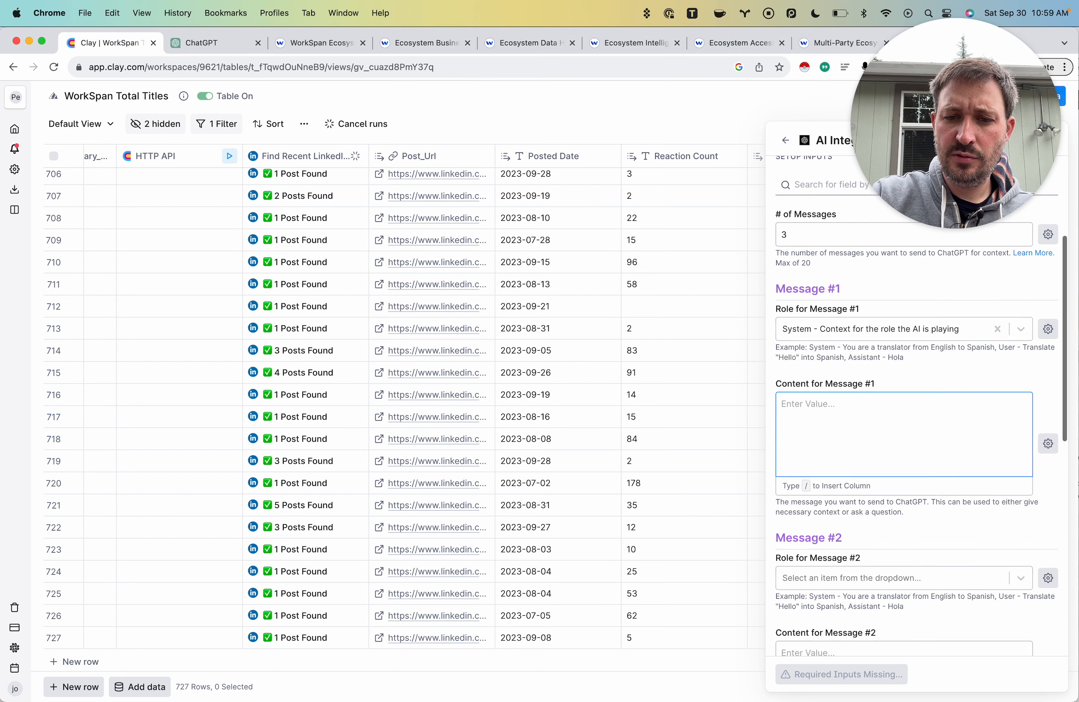
scroll(915, 410, up, 7)
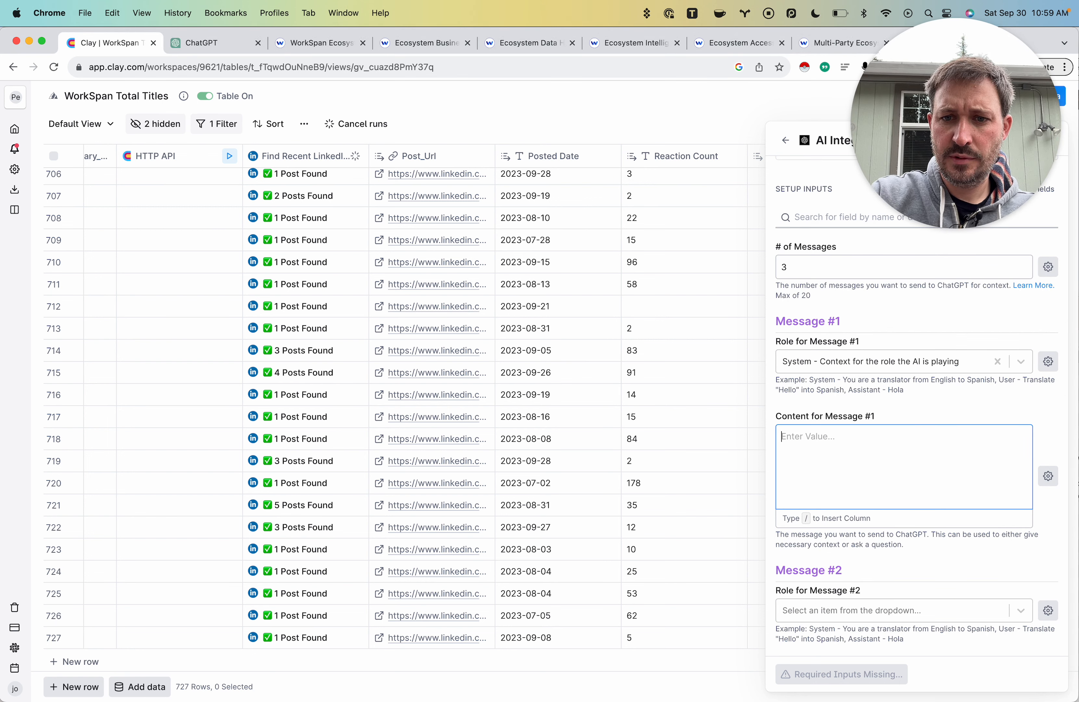
text(You are a VP of P)
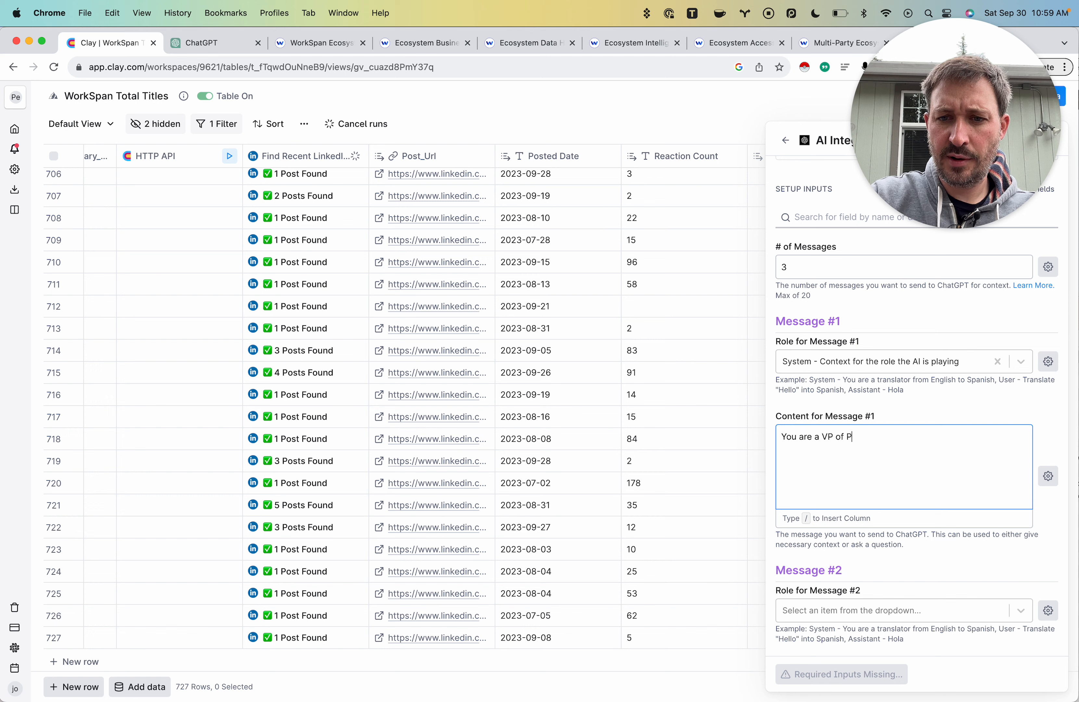
text(roduct marketing and u)
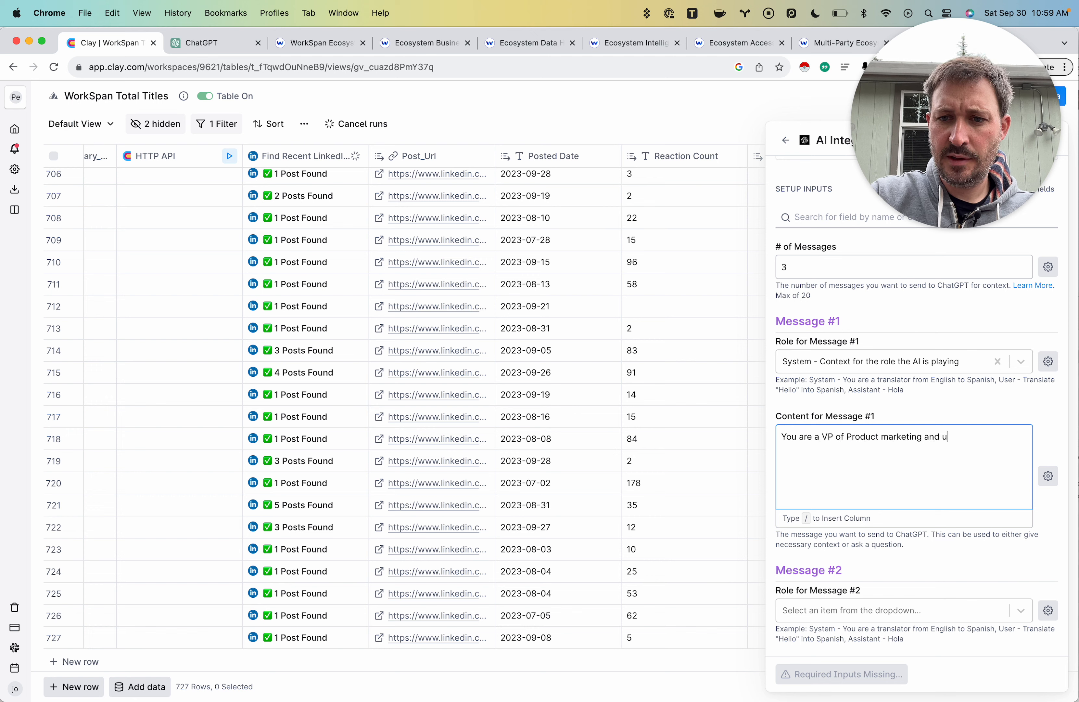
text(nderstand ICPs and )
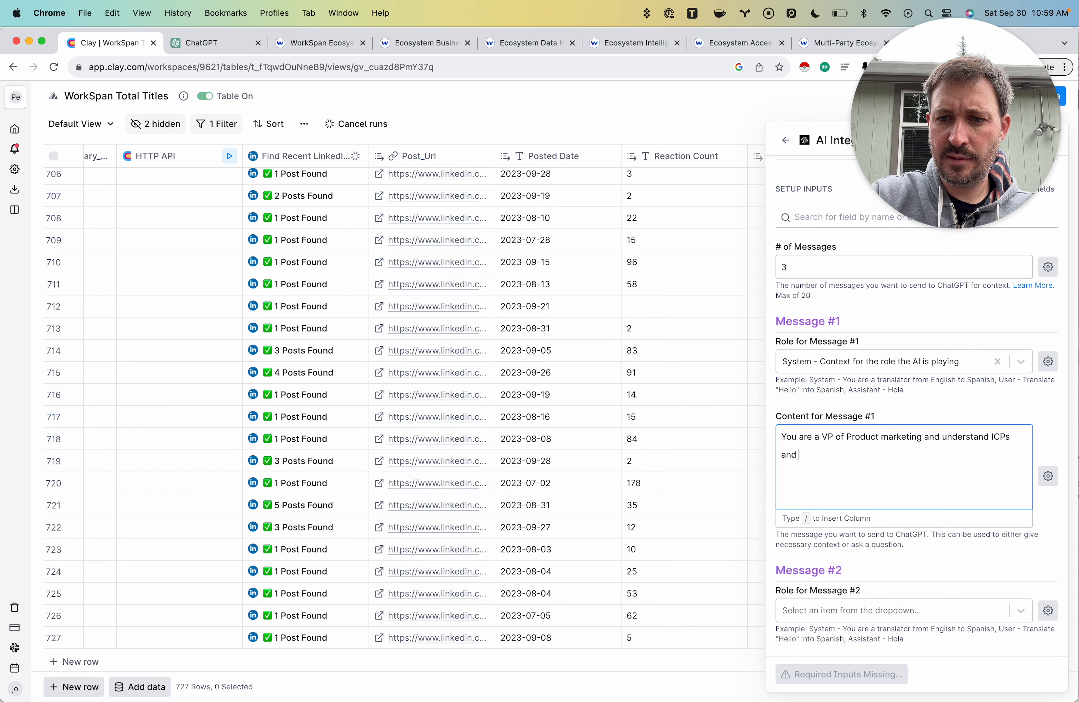
text(Personas well )
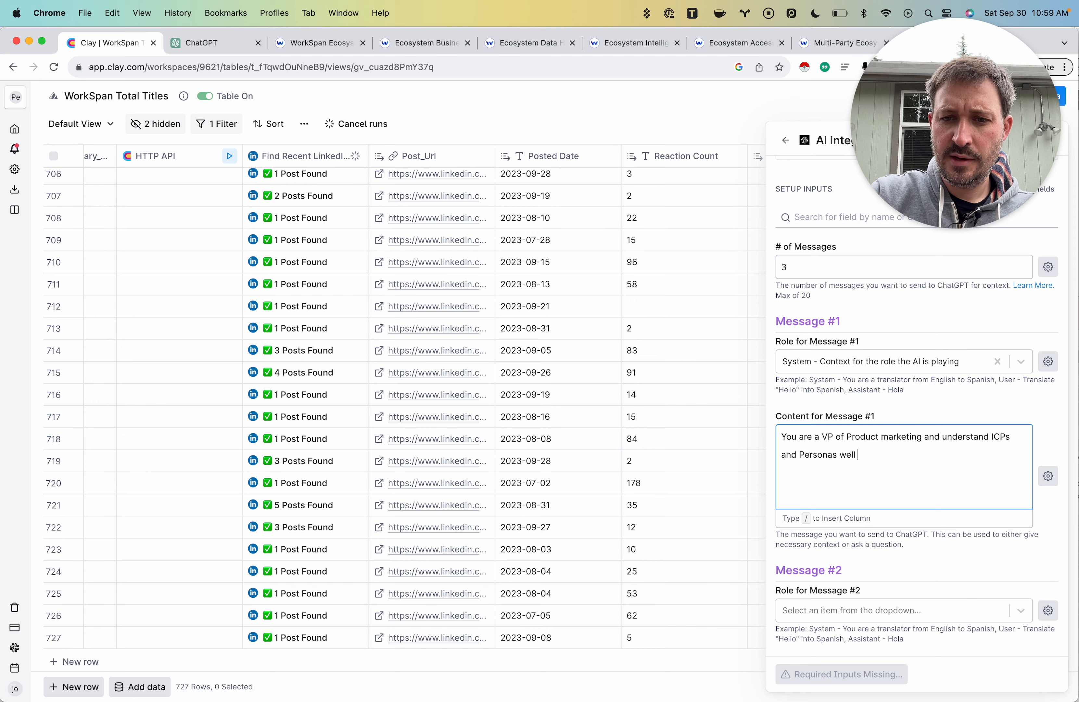
text(and you care dee)
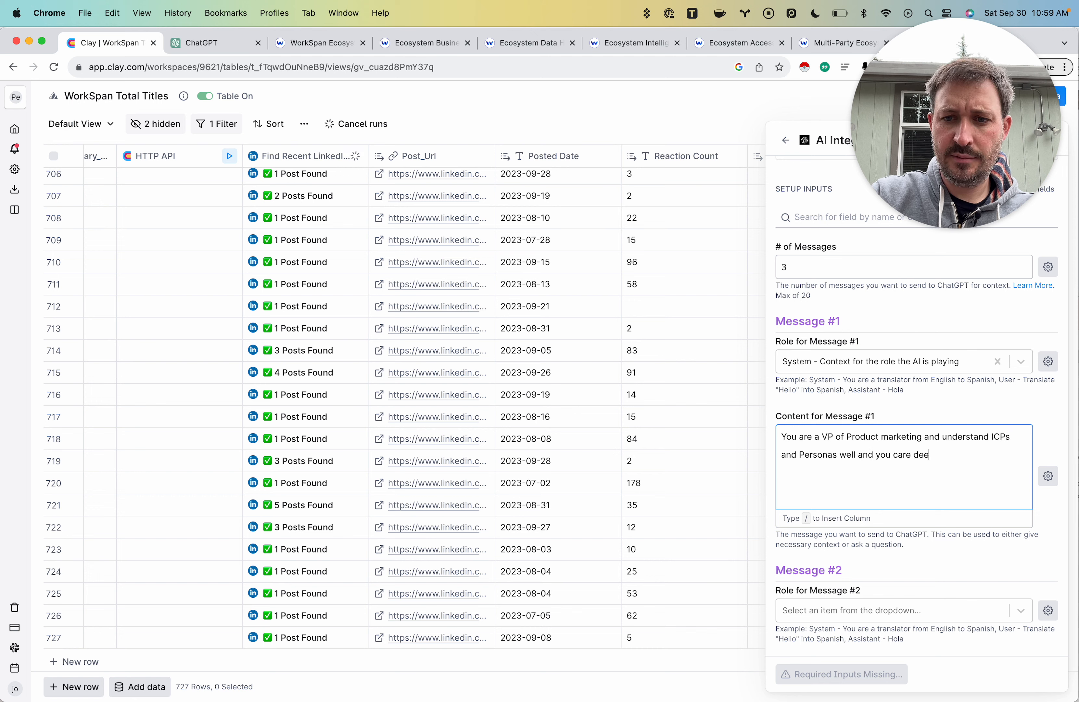
text(ply about targeting. )
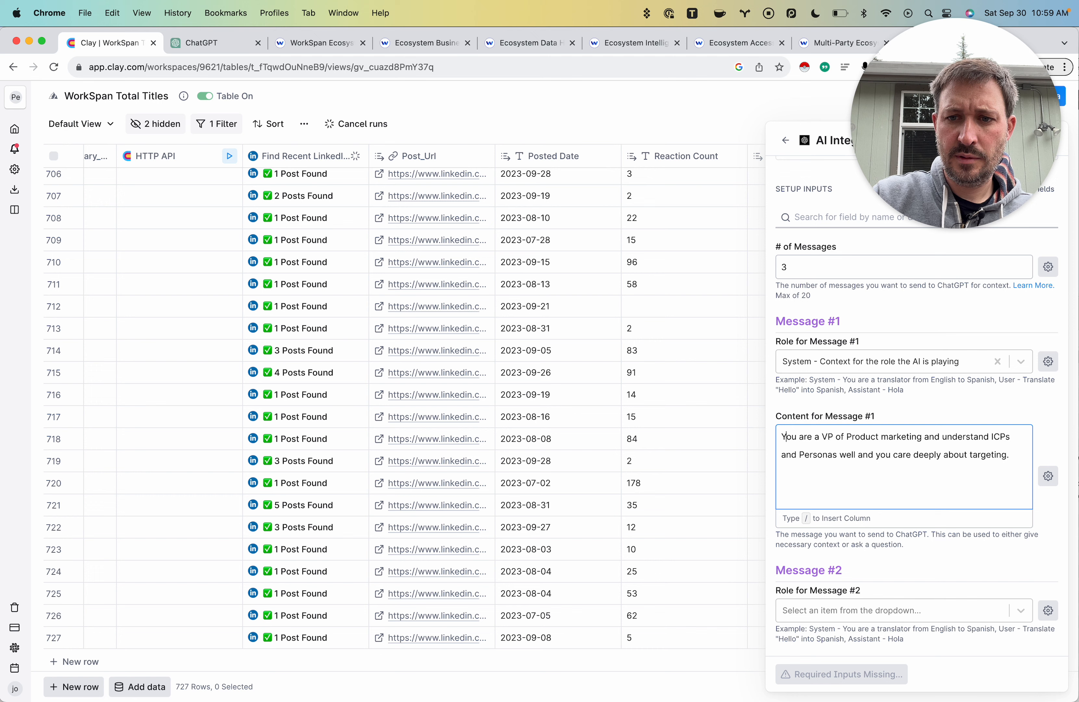
text(for )
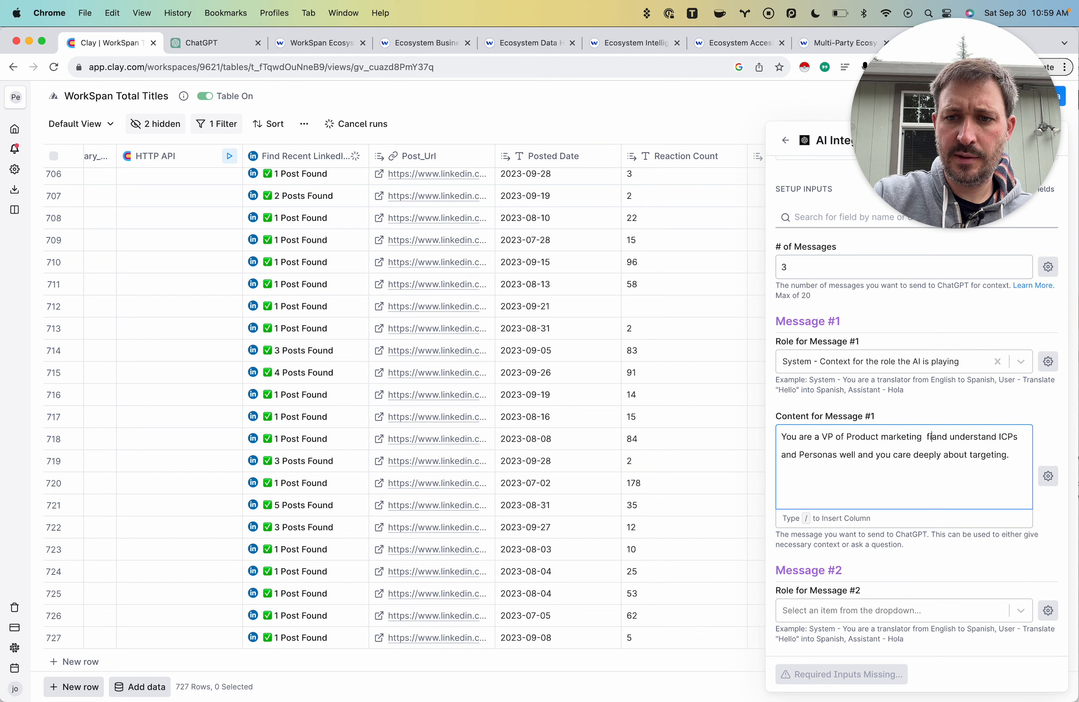
text(WorkSpan)
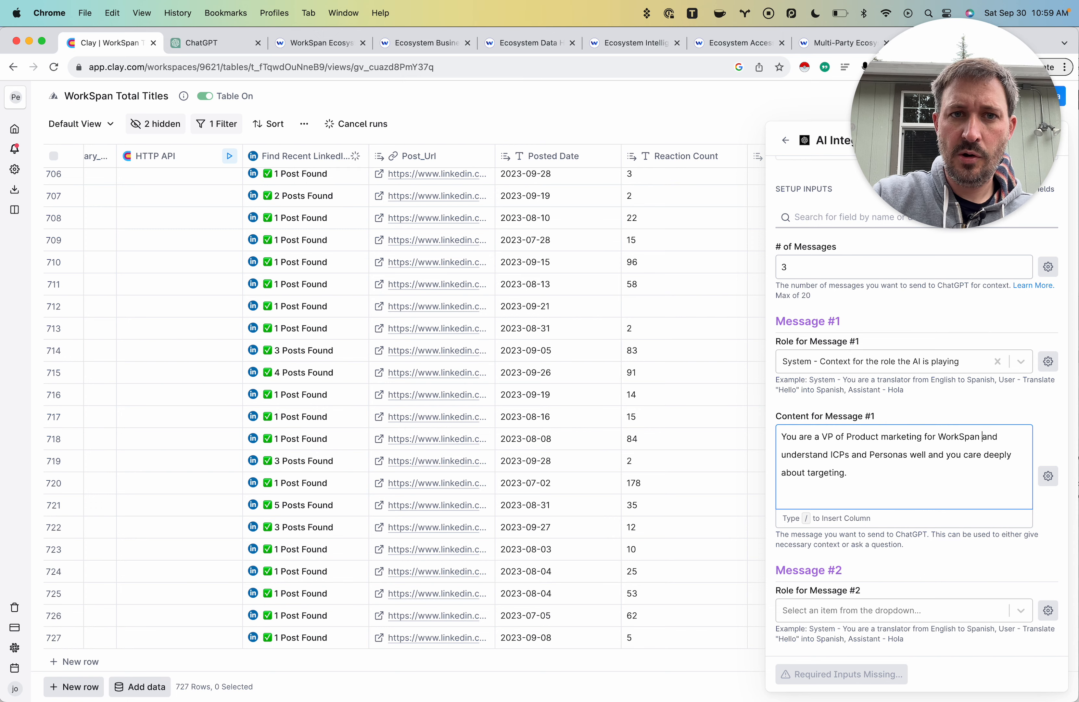
- Copy the extension's ChatGPT summary from the WorkSpan home page
click(321, 42)
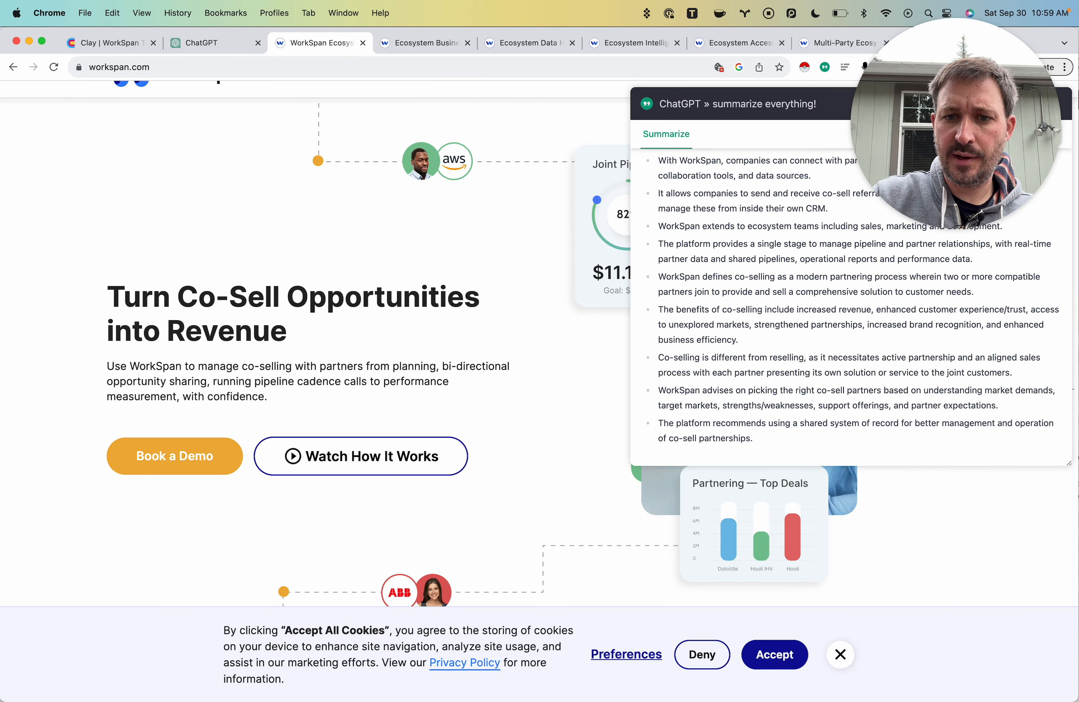
key(super+a)
key(super+c)
- Send the ChatGPT request for a prompt that scores LinkedIn posts from 1 to 10 for relevance to WorkSpan
click(212, 42)
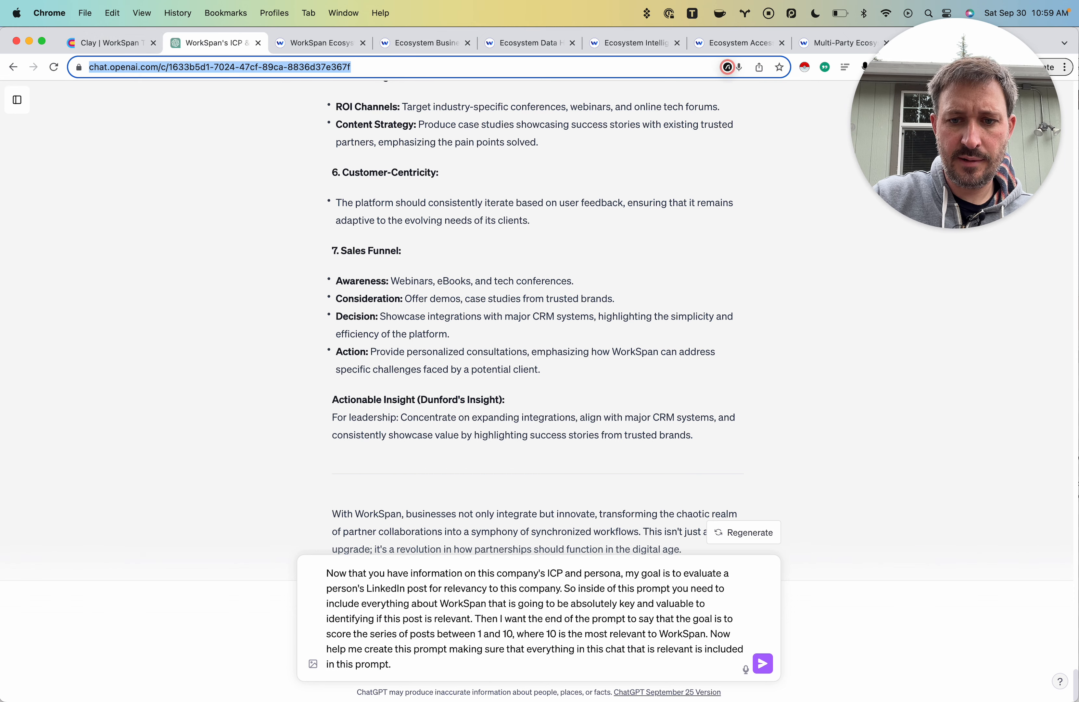
click(763, 663)
- Back in Clay, append "Here is info about WorkSpan (" to the Message #1 content, followed by the copied WorkSpan summary
click(112, 42)
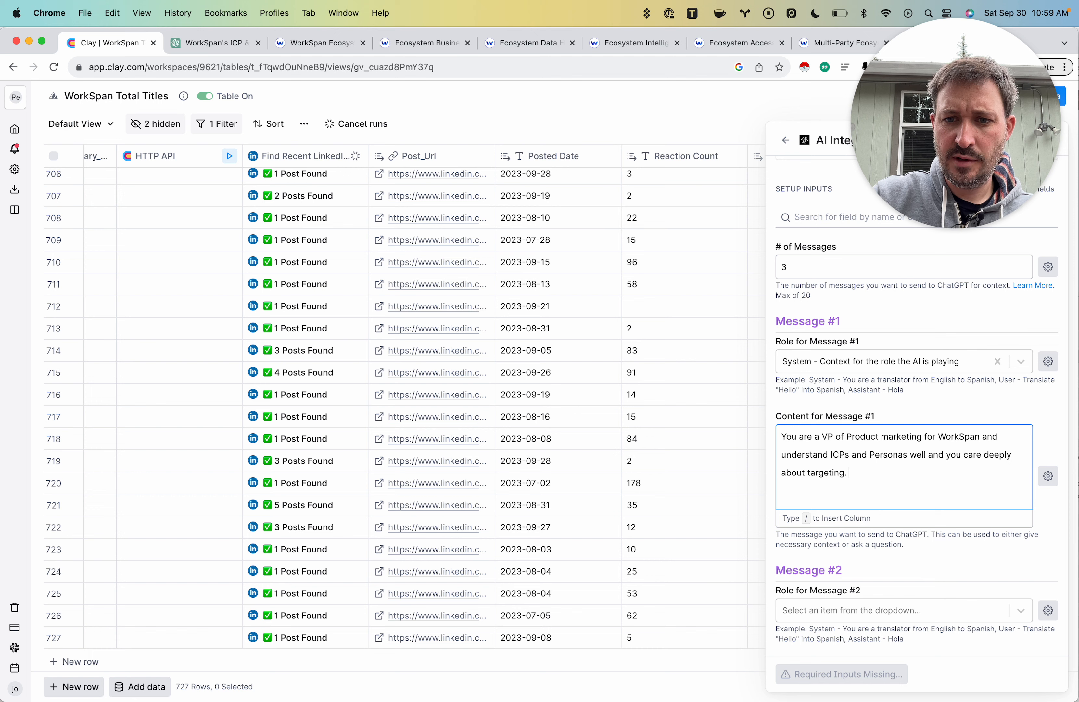
text(HER)
key(BackSpace)
key(BackSpace)
key(BackSpace)
text(H)
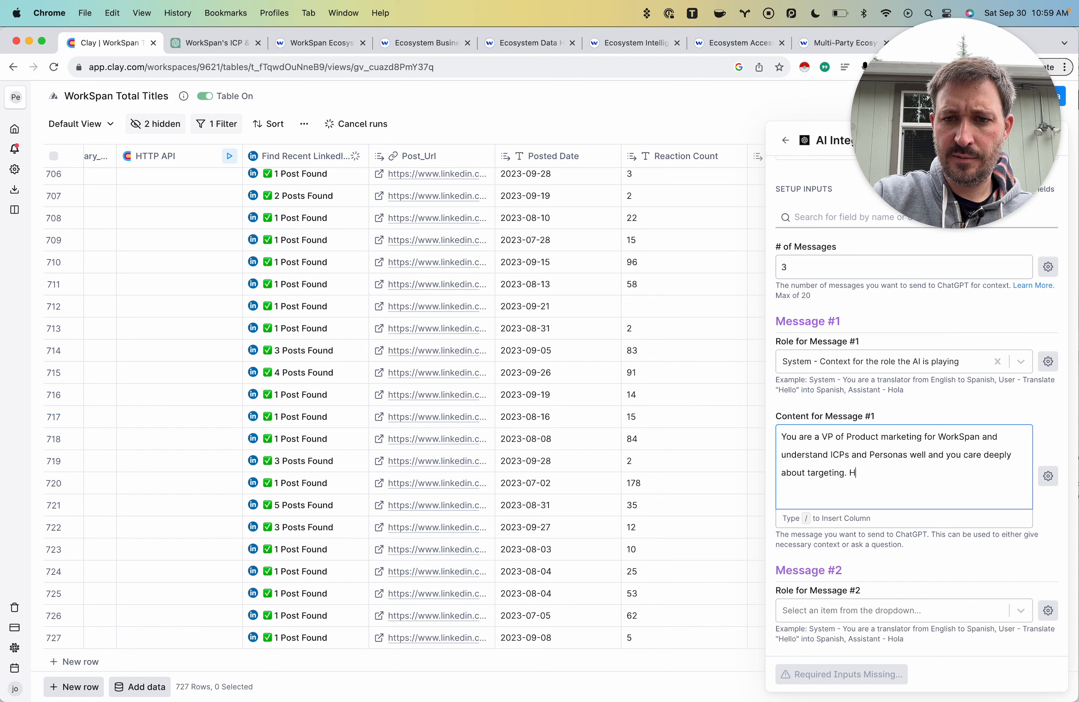
text(ere is info about work)
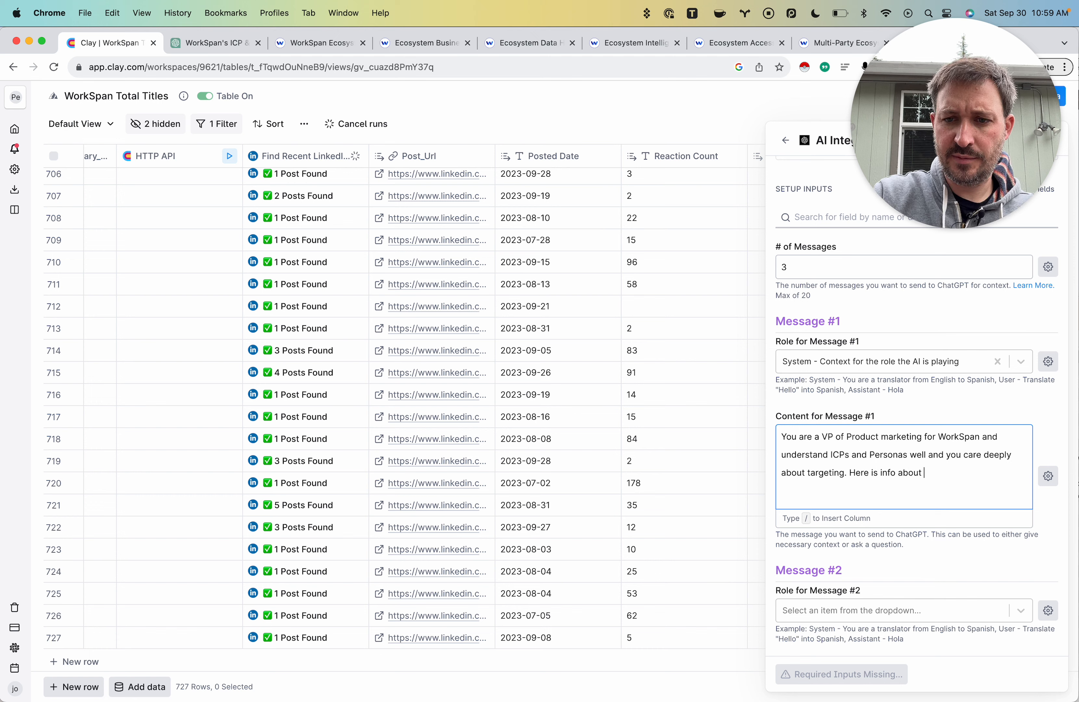
key(BackSpace)
key(BackSpace)
key(BackSpace)
key(BackSpace)
text(WorkSpan ()
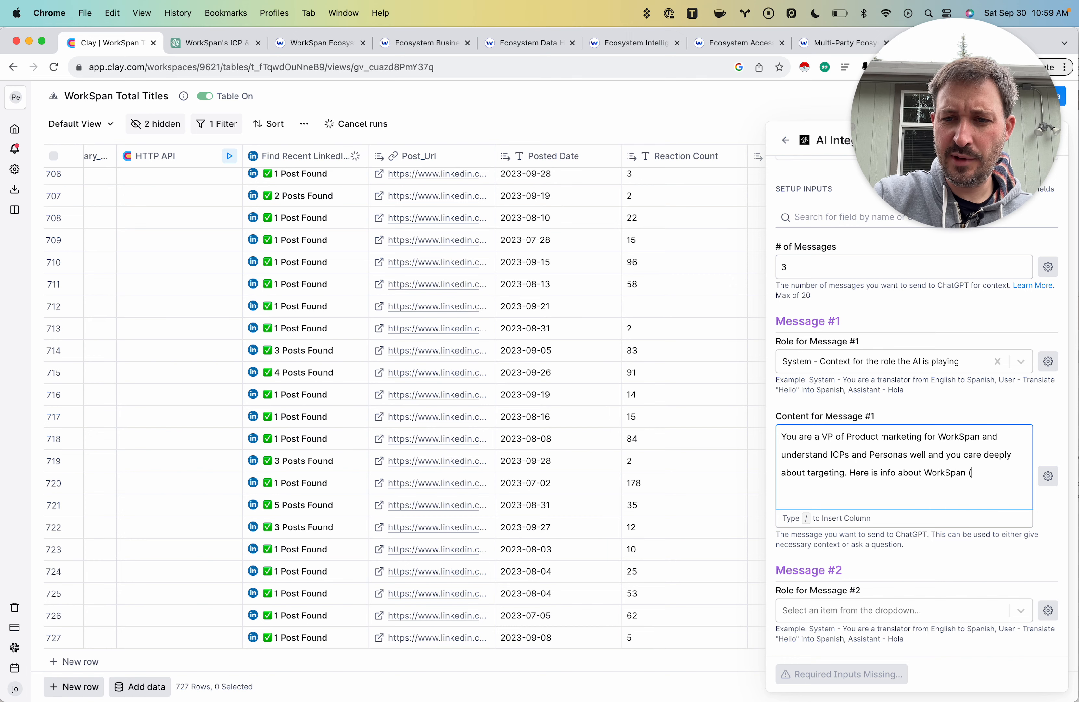
key(super+v)
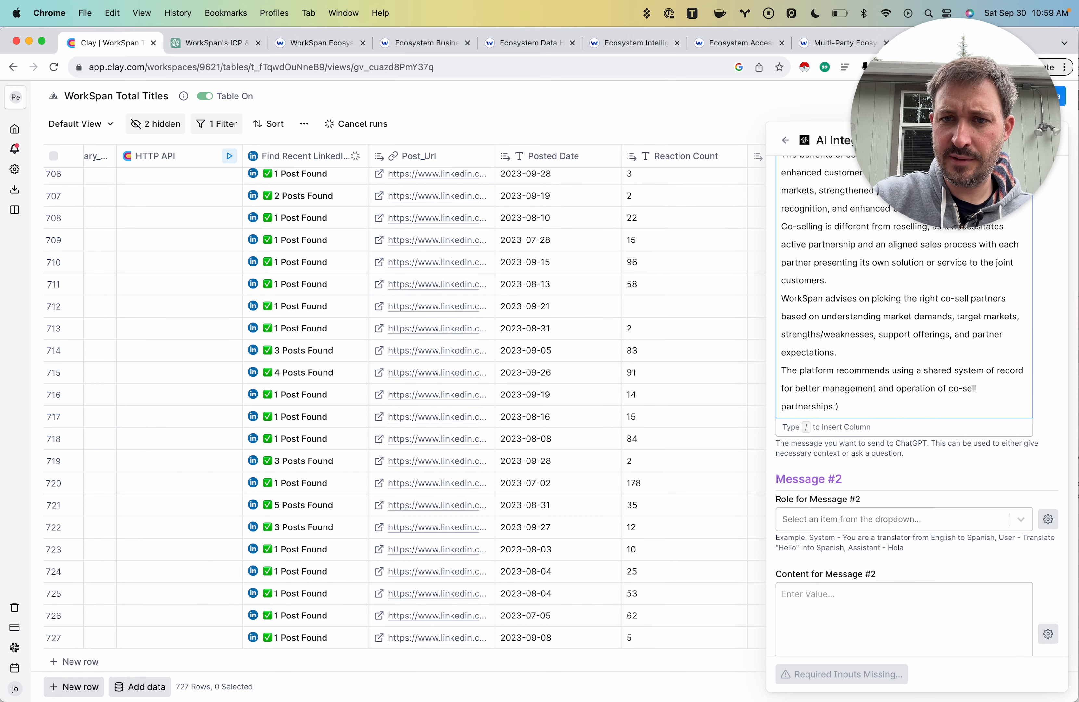
- Delete the extension's leftover interface text before the summary's first sentence in the Message #1 content
scroll(916, 410, up, 15)
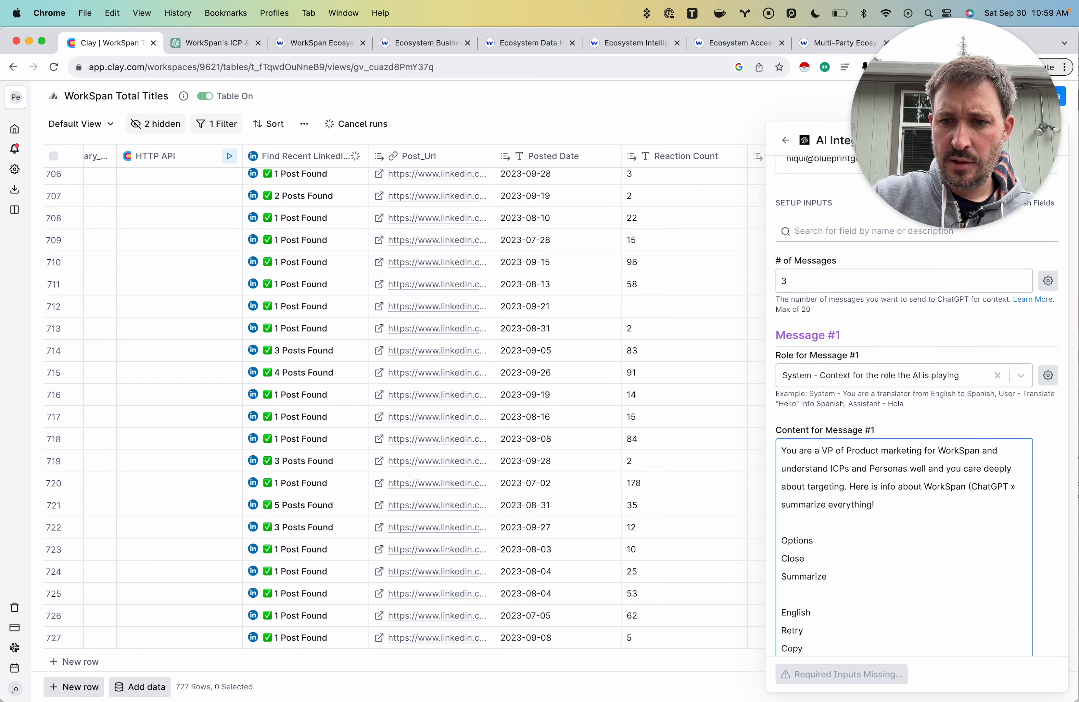
drag(977, 486, 804, 567)
key(BackSpace)
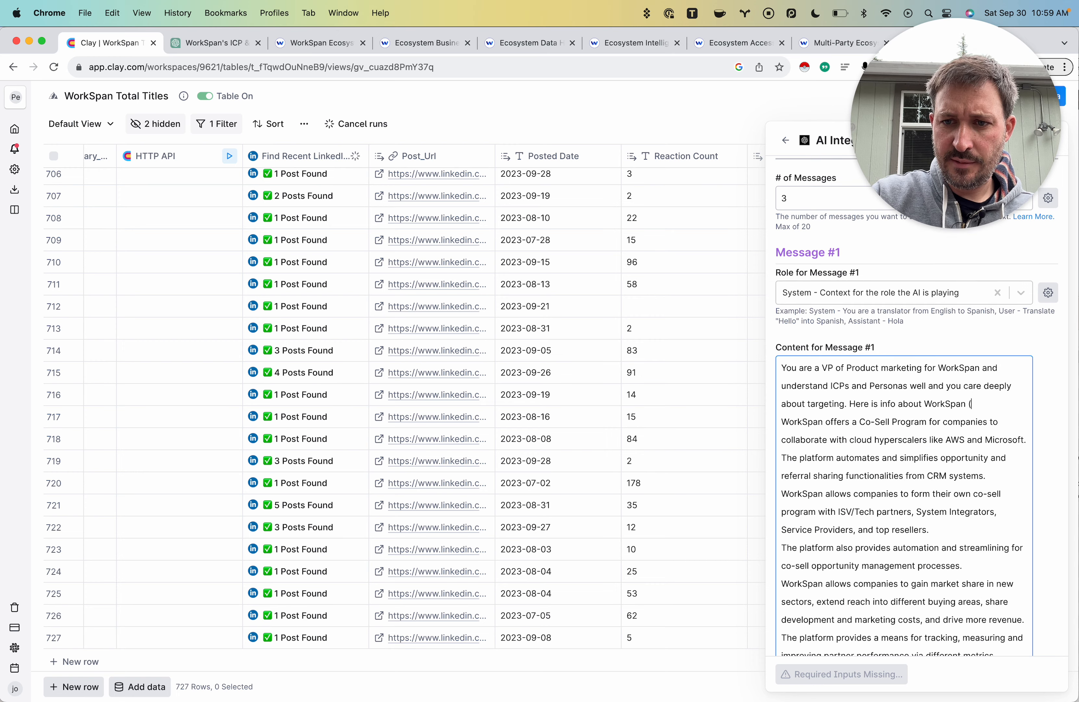
- Set the role for Message #2 to "User - You are the user. This is you typing inputs into ChatGPT"
scroll(904, 501, down, 15)
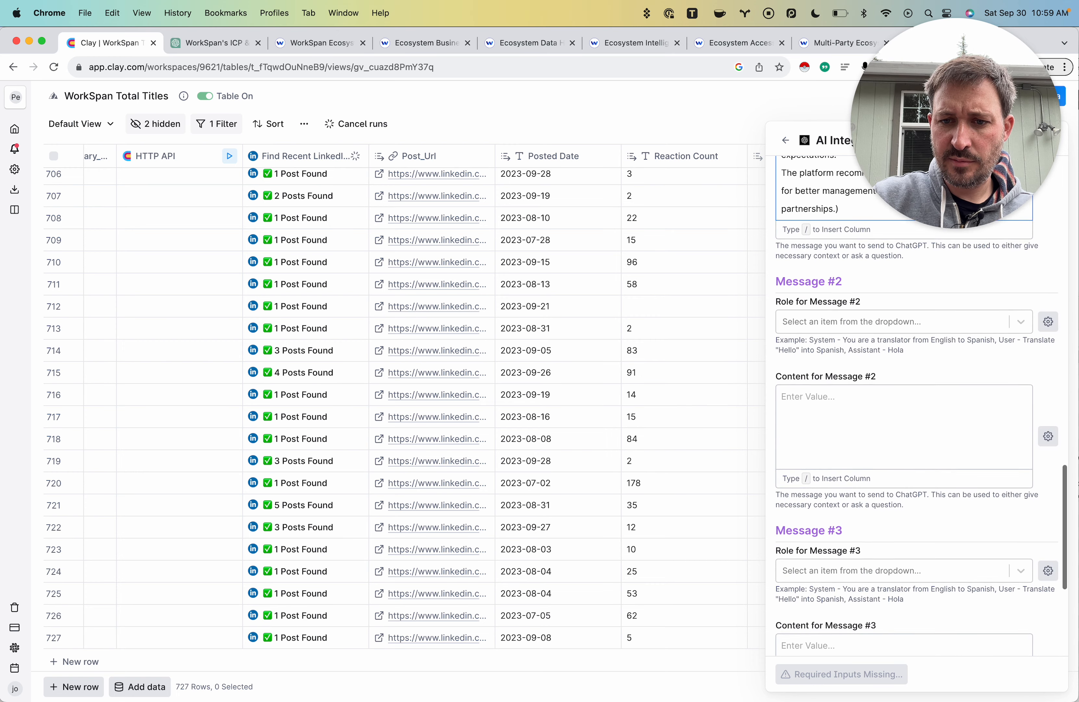
scroll(904, 407, up, 5)
click(904, 408)
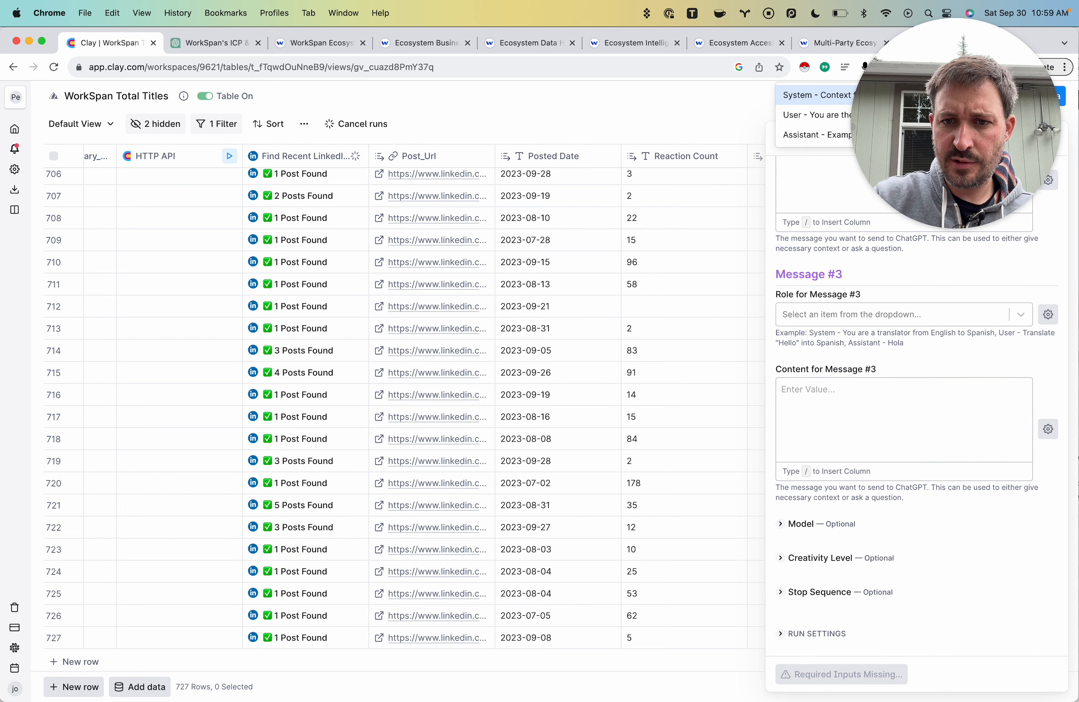
scroll(904, 408, up, 2)
scroll(904, 319, up, 4)
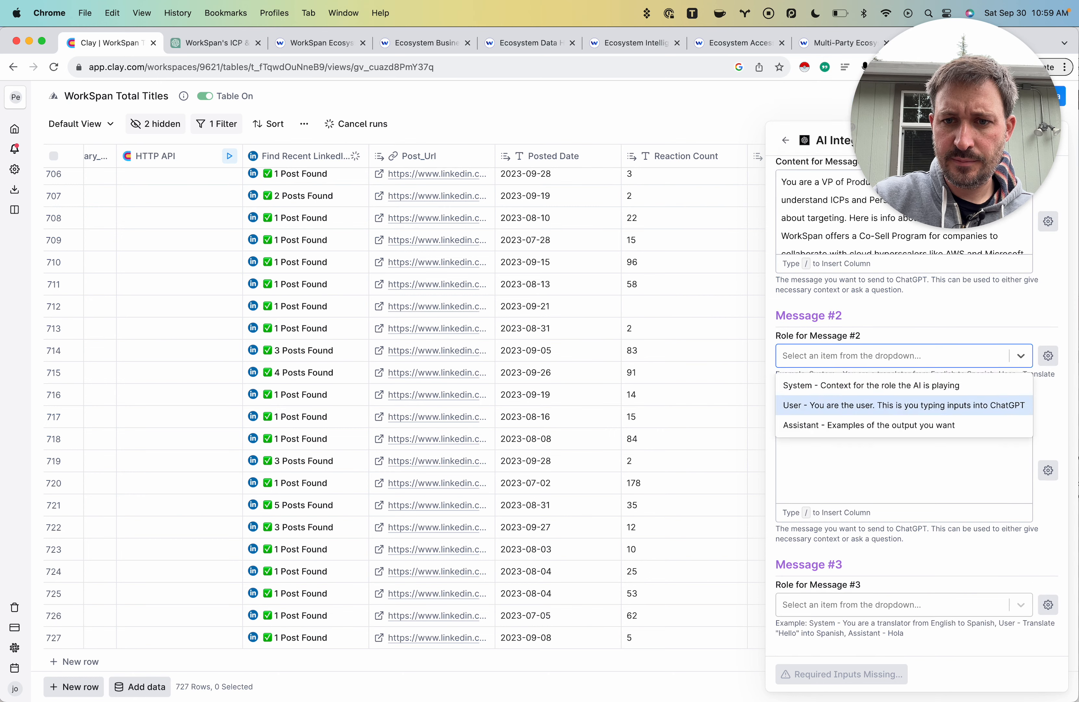
click(842, 406)
click(903, 460)
text(Her)
key(BackSpace)
key(BackSpace)
key(BackSpace)
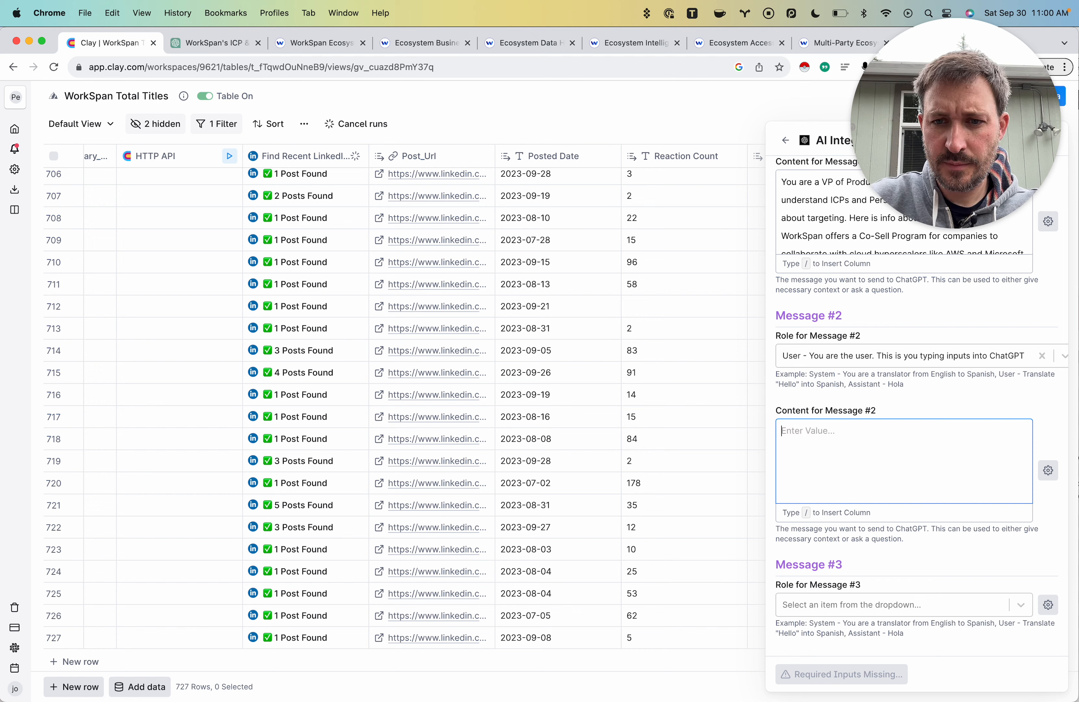
key(F5)
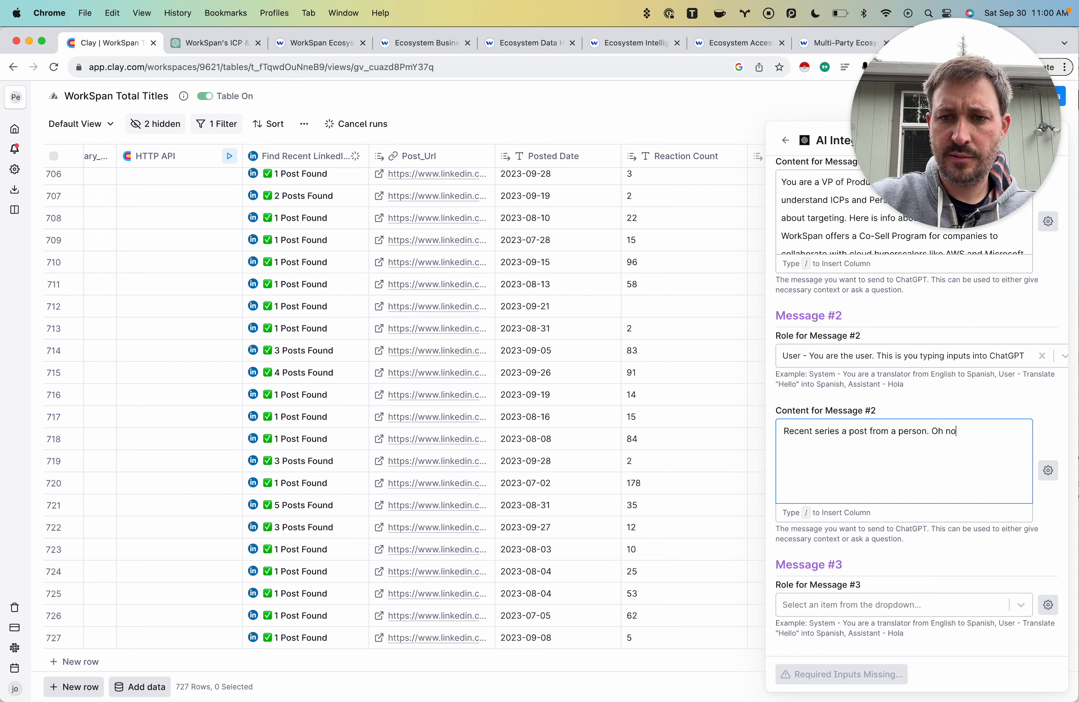
key(super+a)
key(BackSpace)
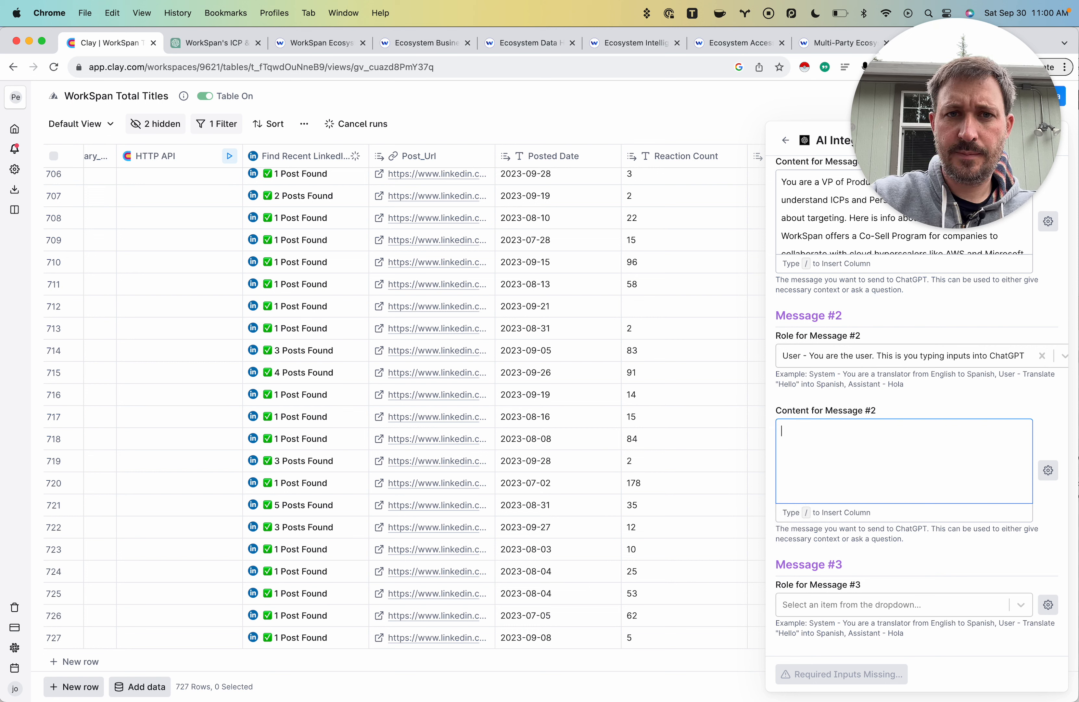
- Copy ChatGPT's generated prompt from "Background Information on WorkSpan" through the Objective paragraph and paste it into Clay's Message #2 content
click(215, 42)
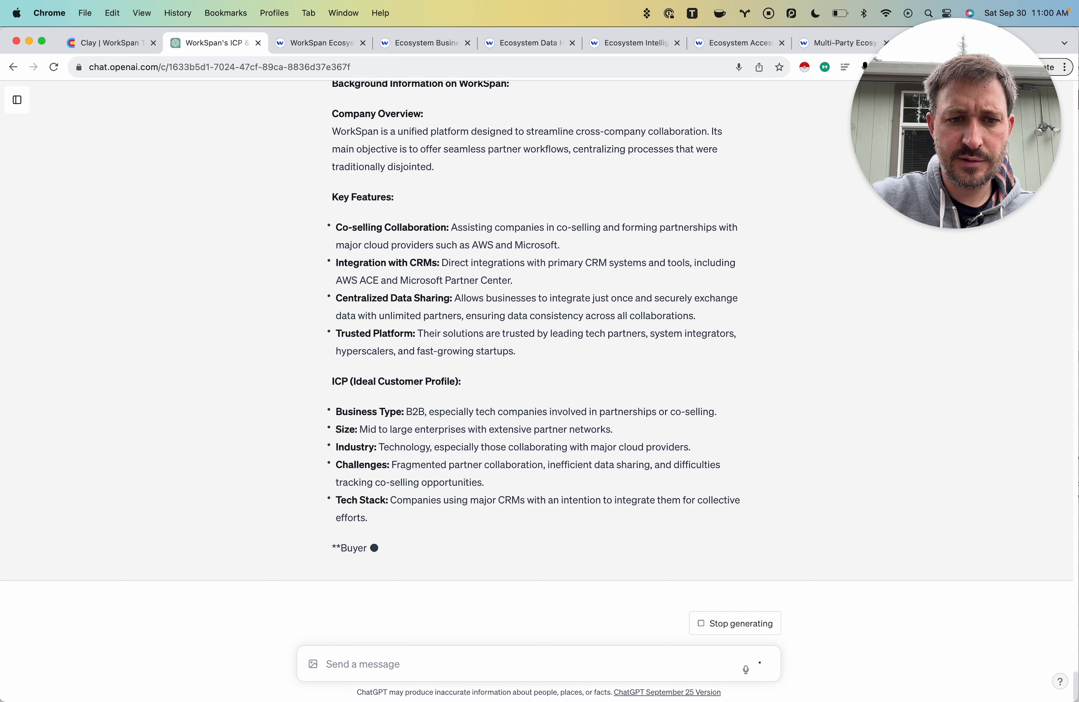
scroll(538, 365, up, 2)
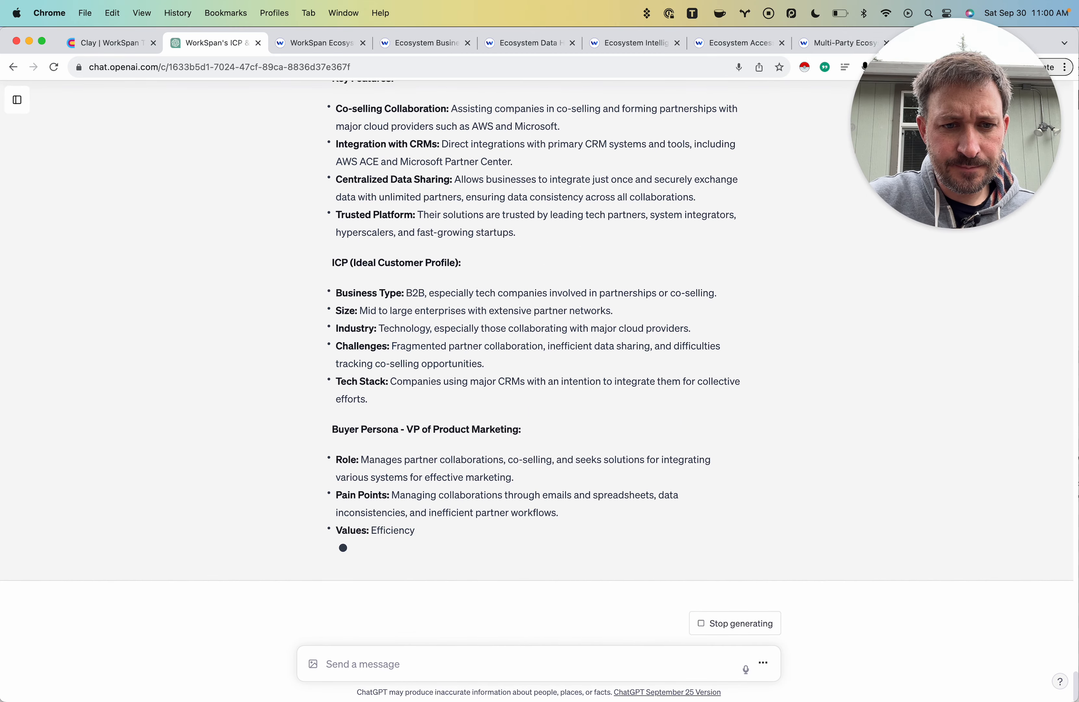
scroll(537, 364, up, 7)
scroll(537, 365, up, 1)
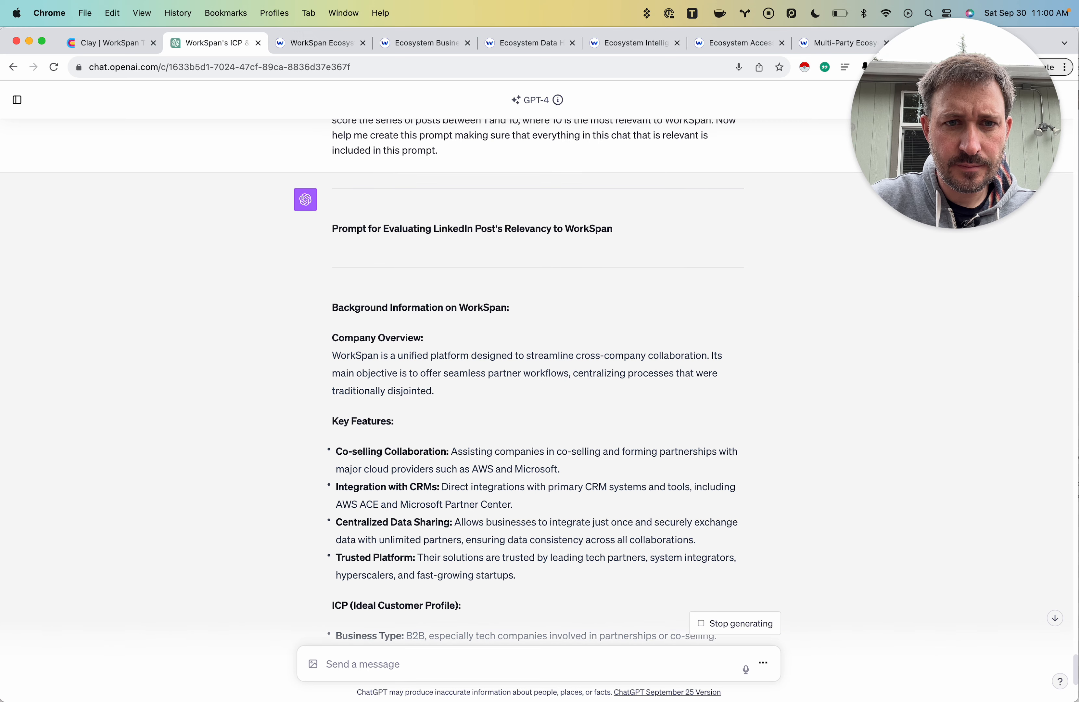
scroll(537, 365, down, 9)
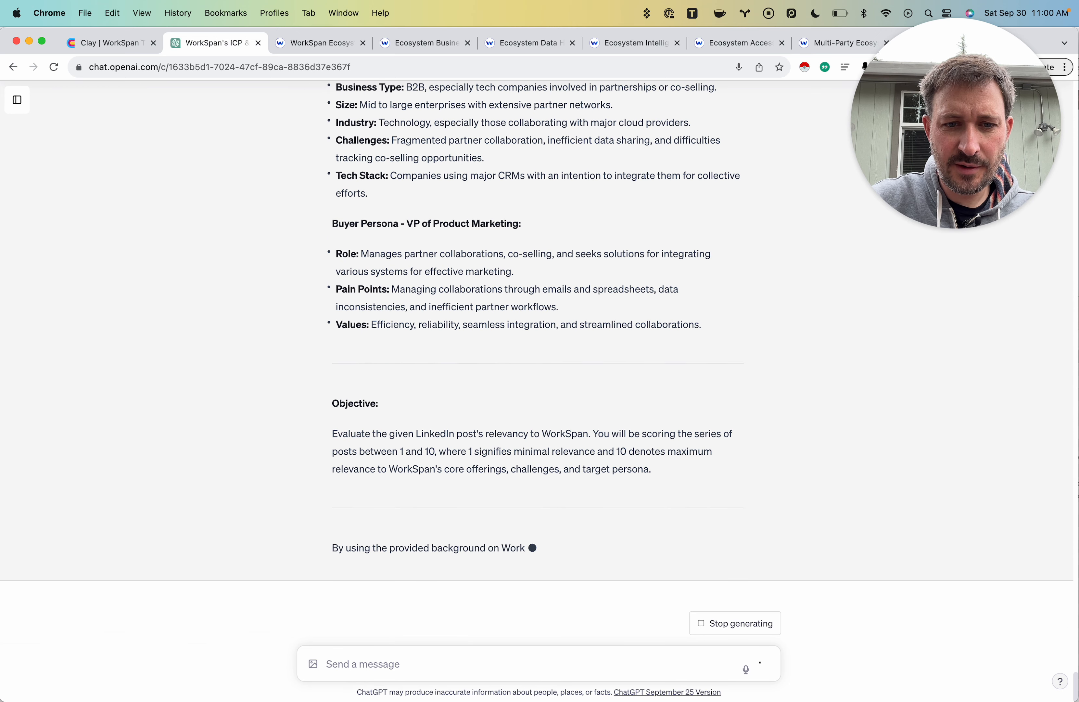
drag(491, 301, 329, 232)
scroll(490, 307, up, 10)
key(super+c)
click(110, 43)
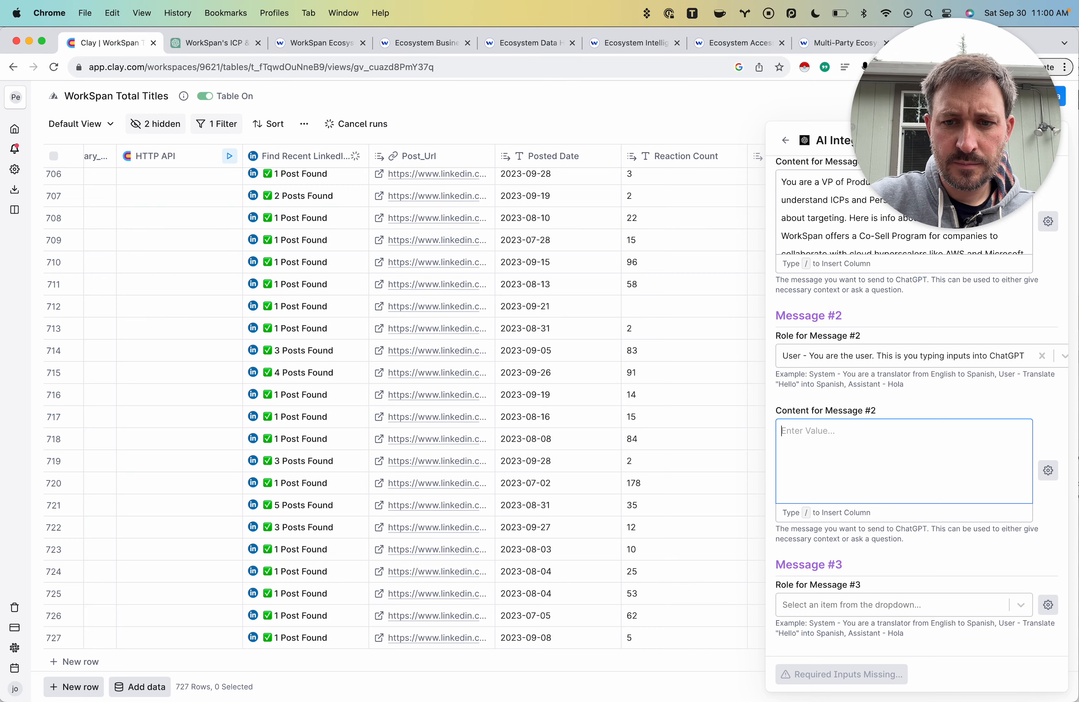
key(super+v)
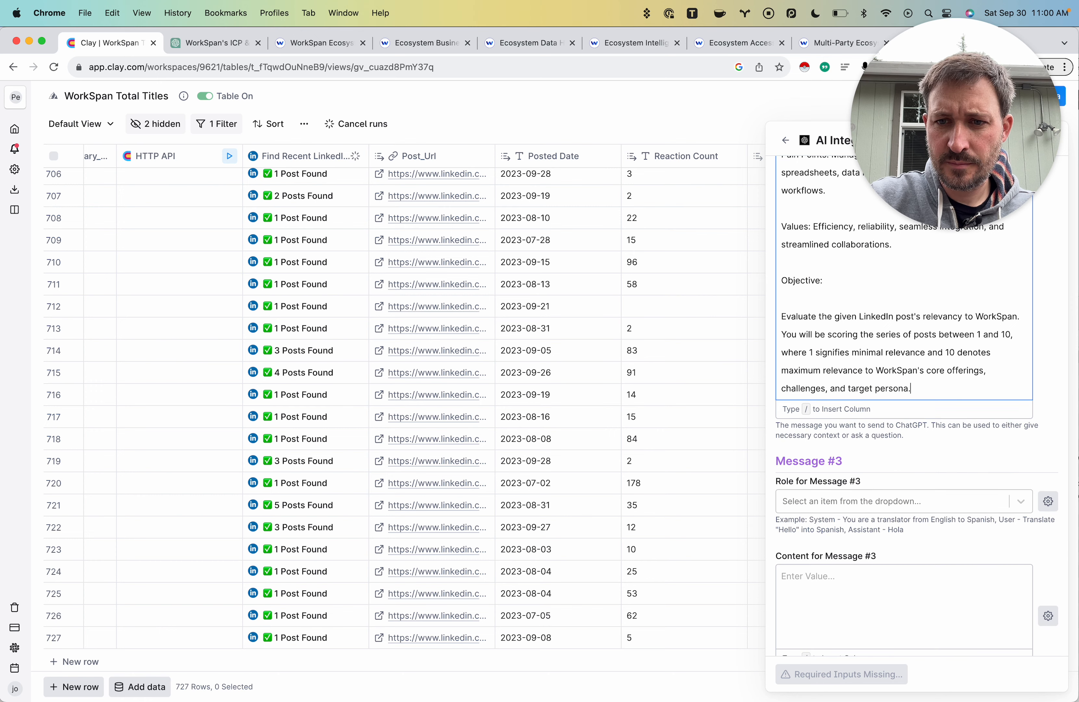
- Set the role for Message #3 to "User - You are the user. This is you typing inputs into ChatGPT"
click(892, 501)
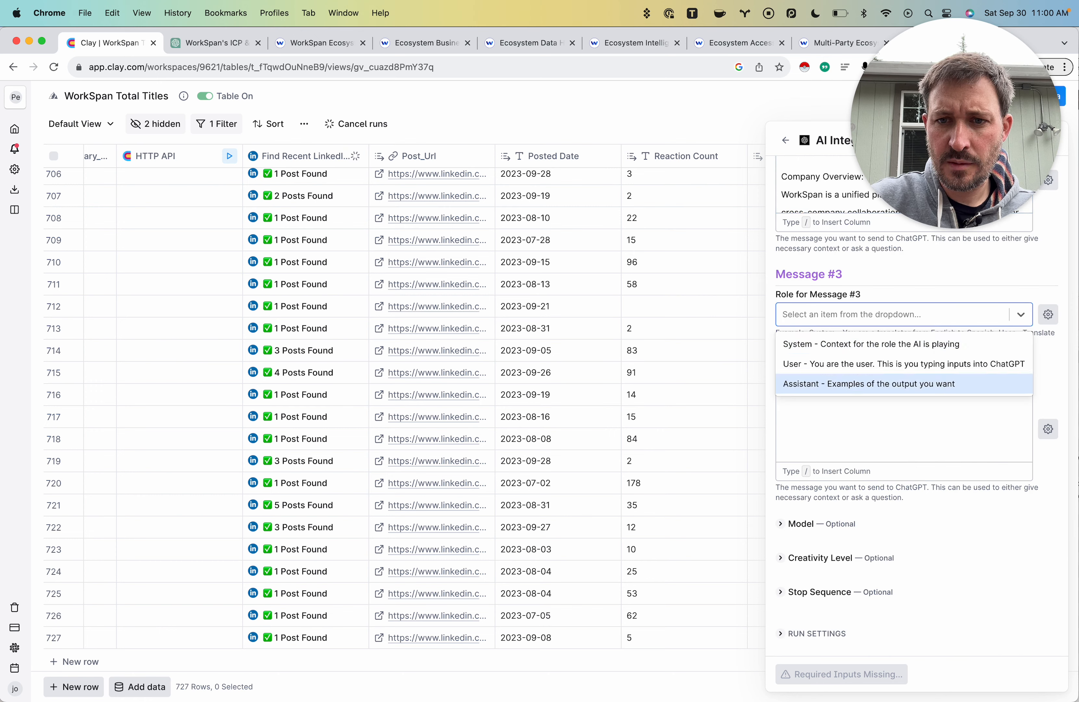
click(892, 363)
scroll(892, 364, up, 9)
scroll(893, 364, down, 3)
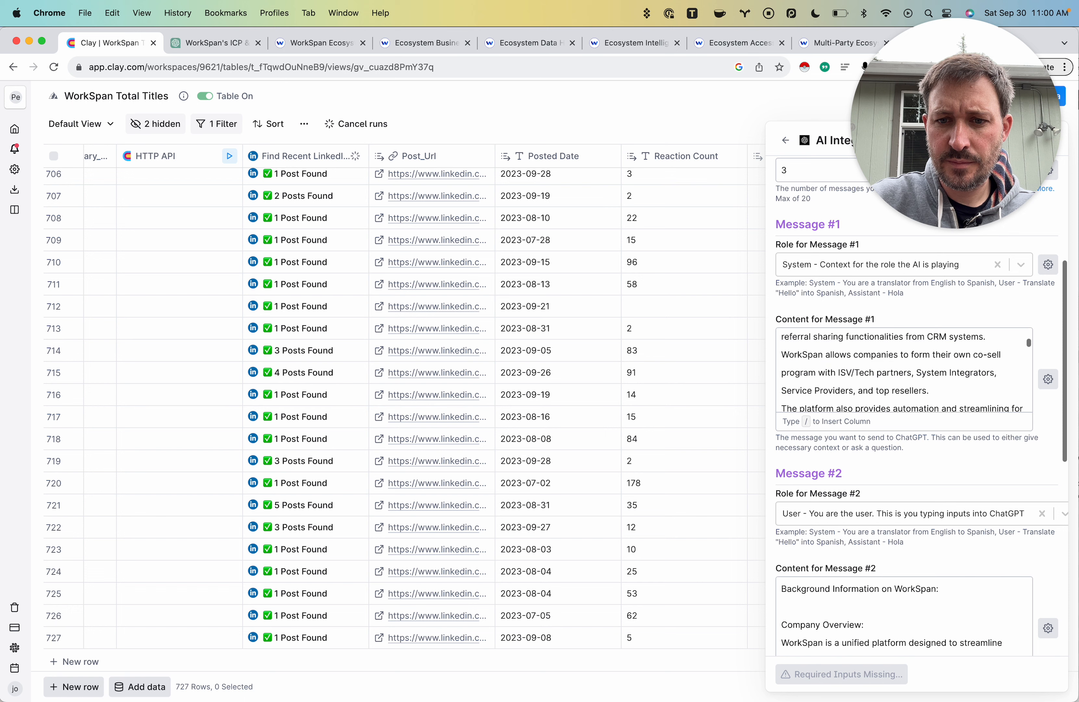
scroll(892, 446, down, 5)
scroll(892, 447, down, 5)
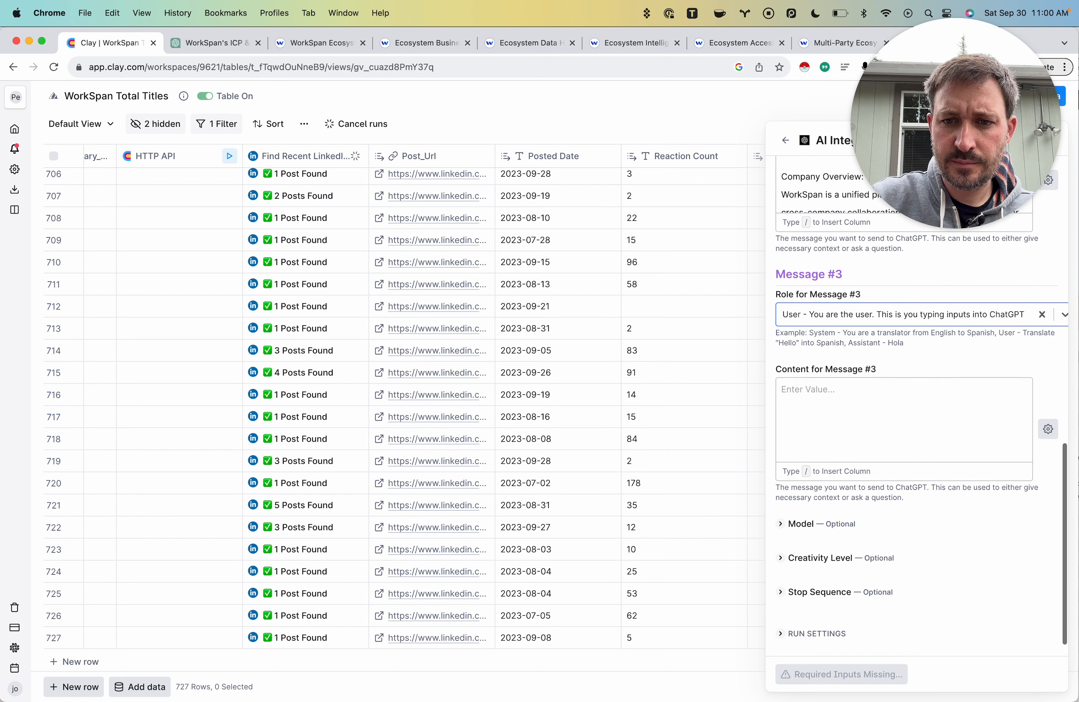
text(H)
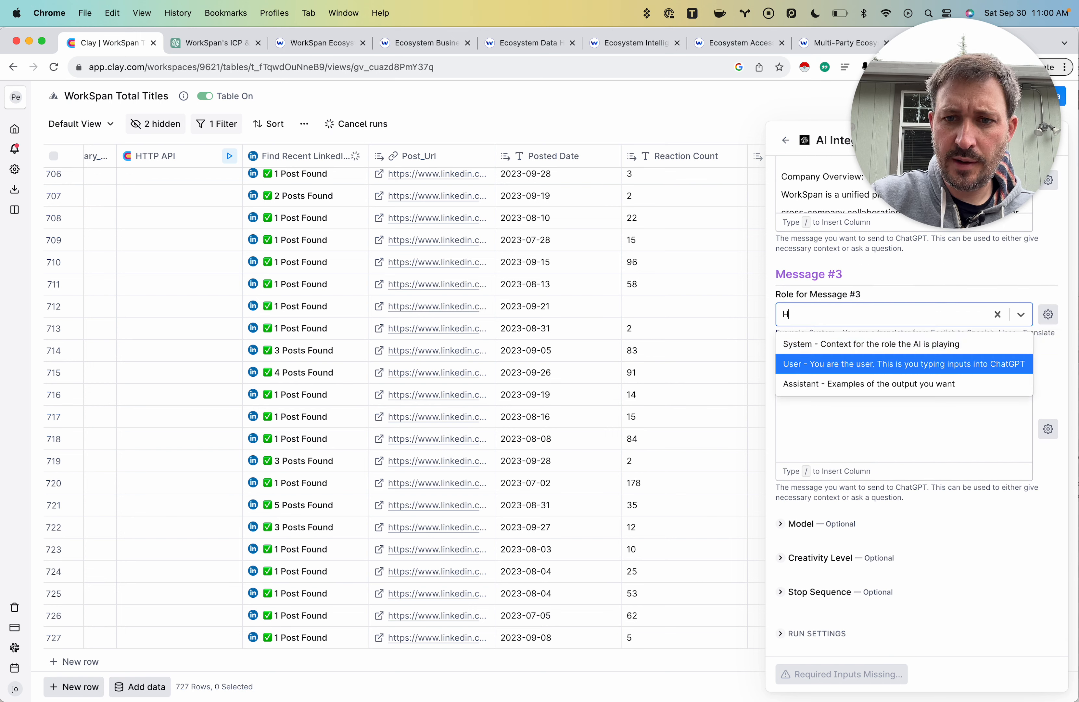
key(Return)
scroll(892, 455, down, 4)
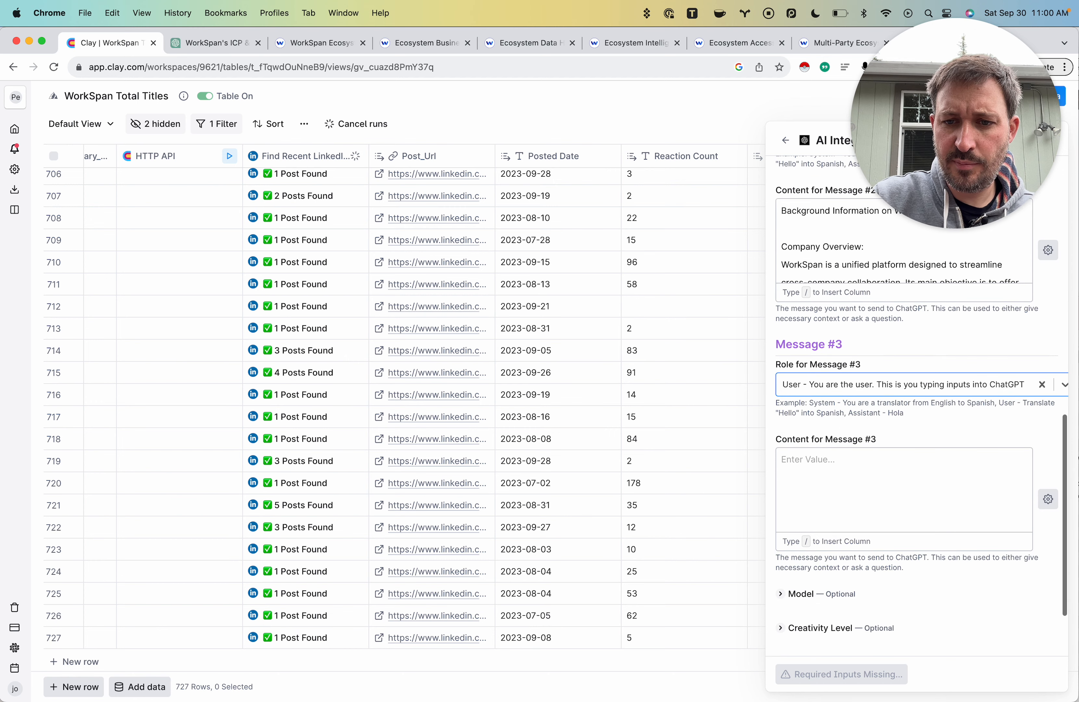
- Write "Here are the contents of the users' post from the last 90 days, ONLY RETURN 1-10 as a score):" as the Message #3 content
click(892, 483)
text(hell)
key(BackSpace)
key(BackSpace)
key(BackSpace)
key(BackSpace)
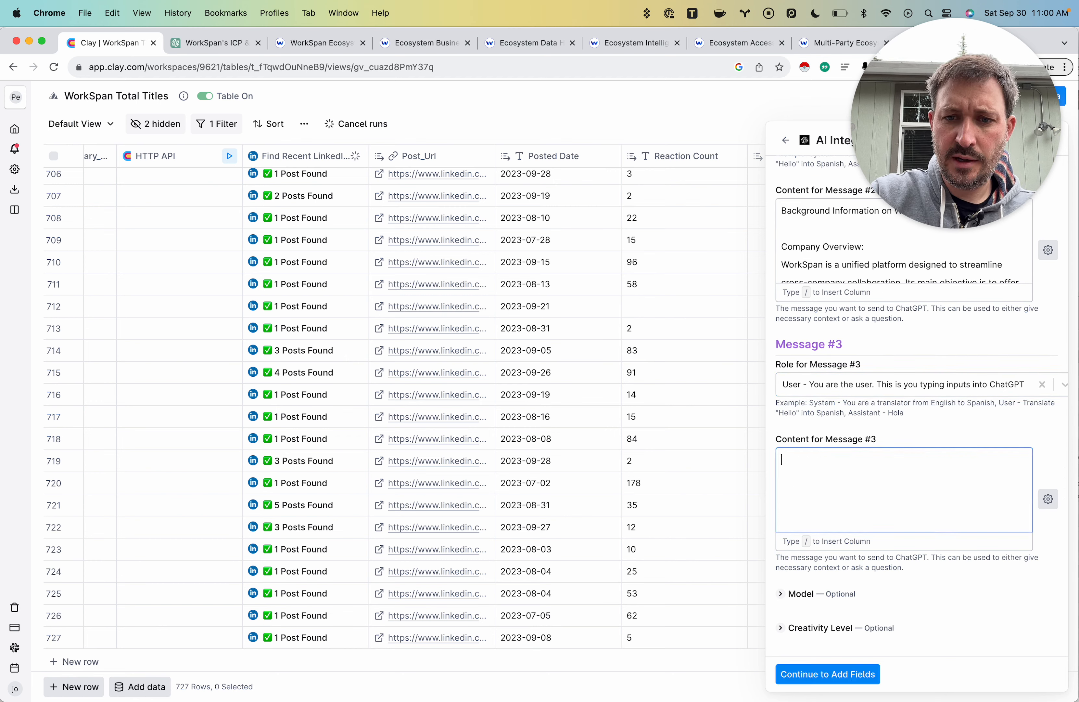
text(Here are the contnet)
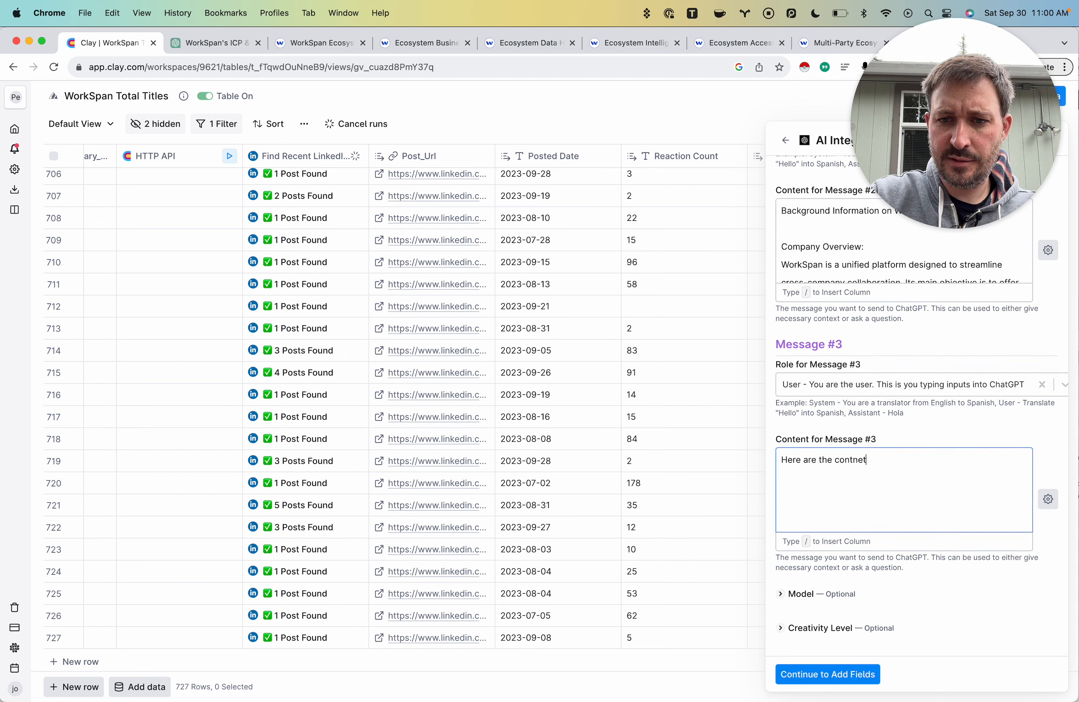
key(BackSpace)
key(BackSpace)
key(BackSpace)
text(ents of t)
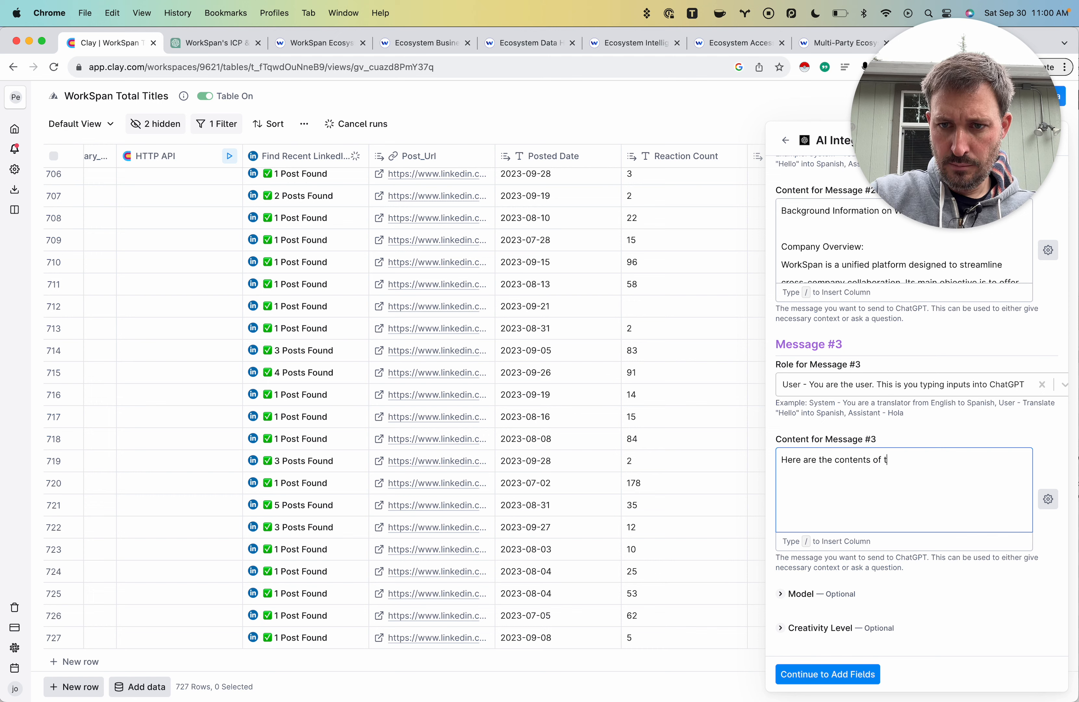
text(he userr)
key(BackSpace)
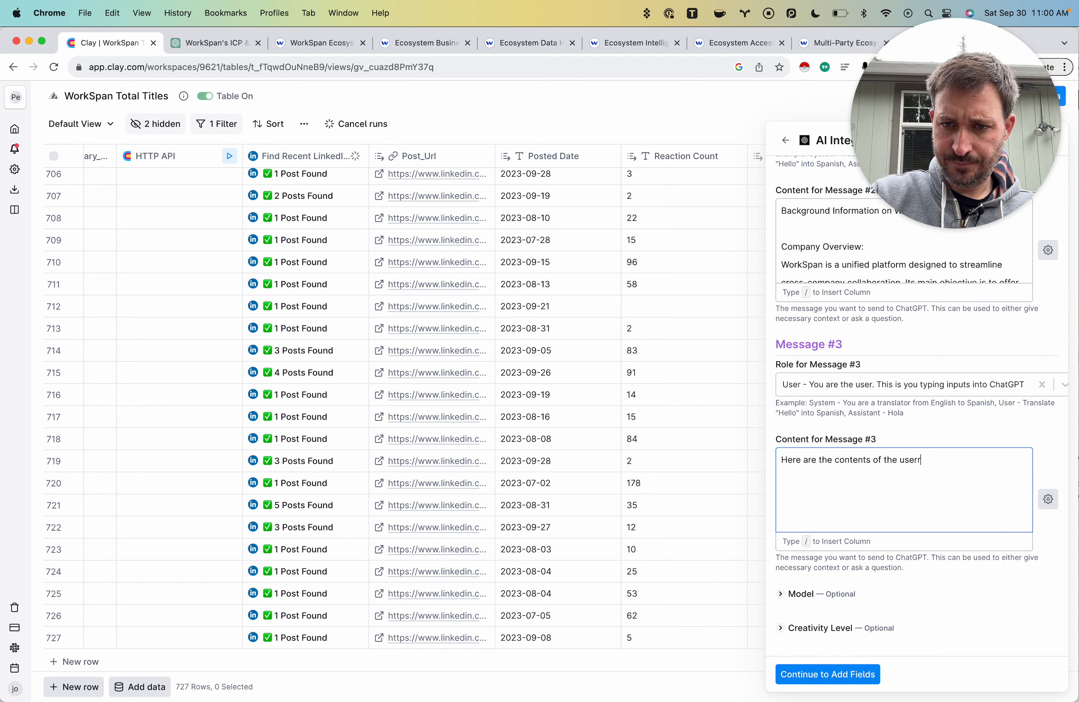
text(s' post from the last)
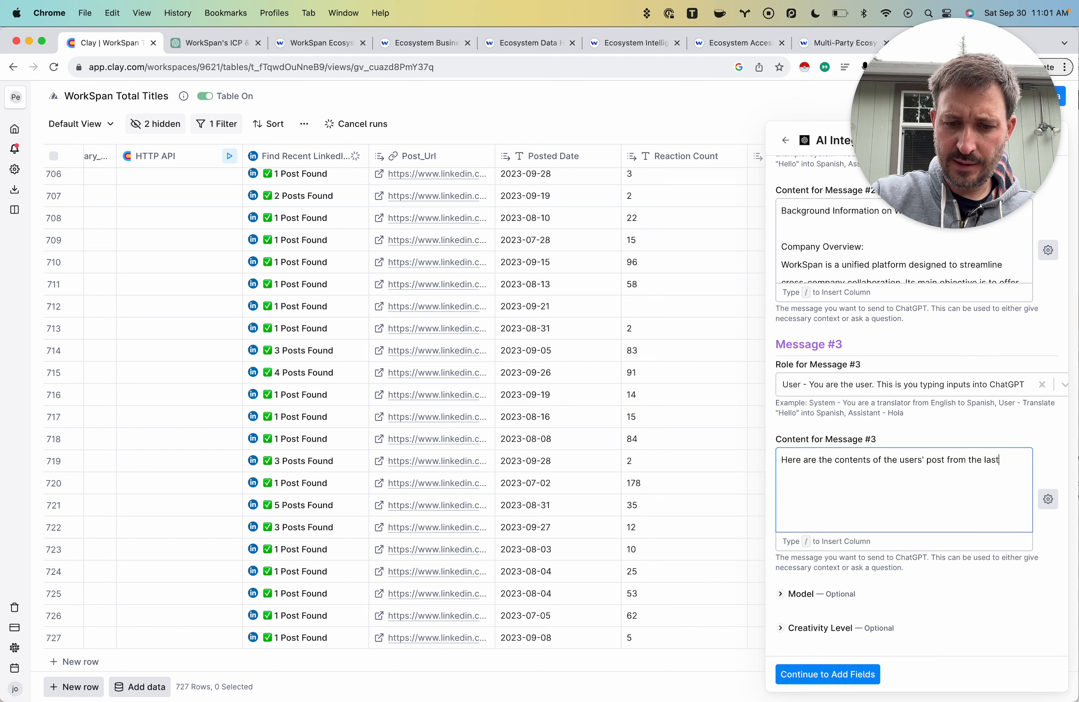
text( 90 days, ONLY )
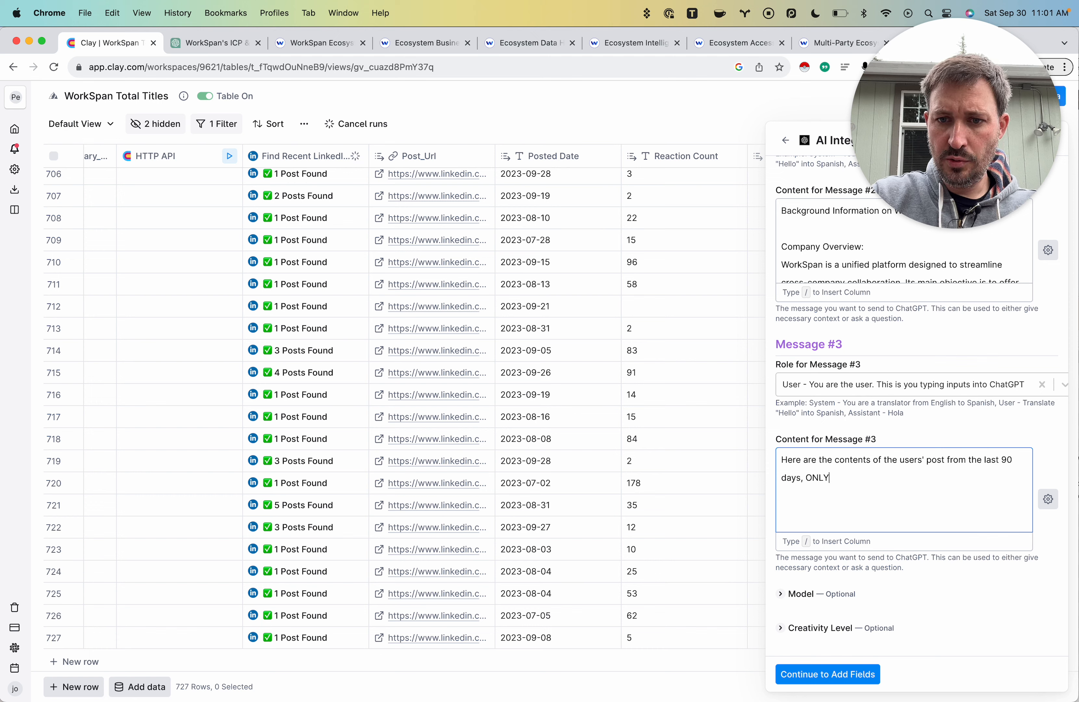
text(RETURN)
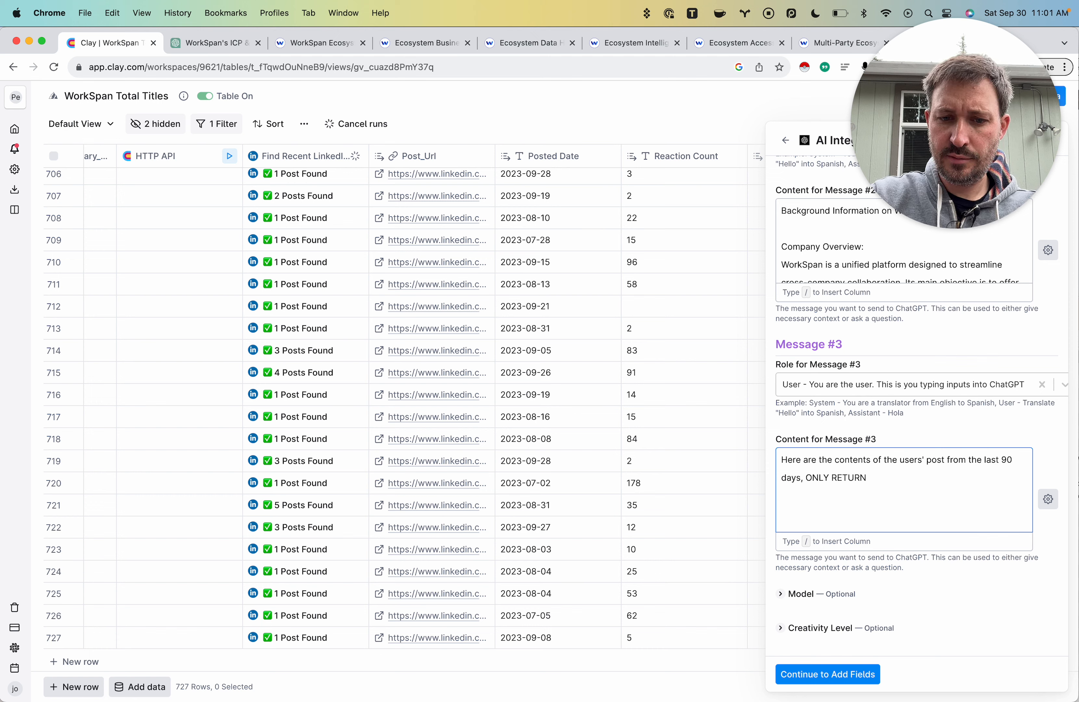
text( 1-10 as a)
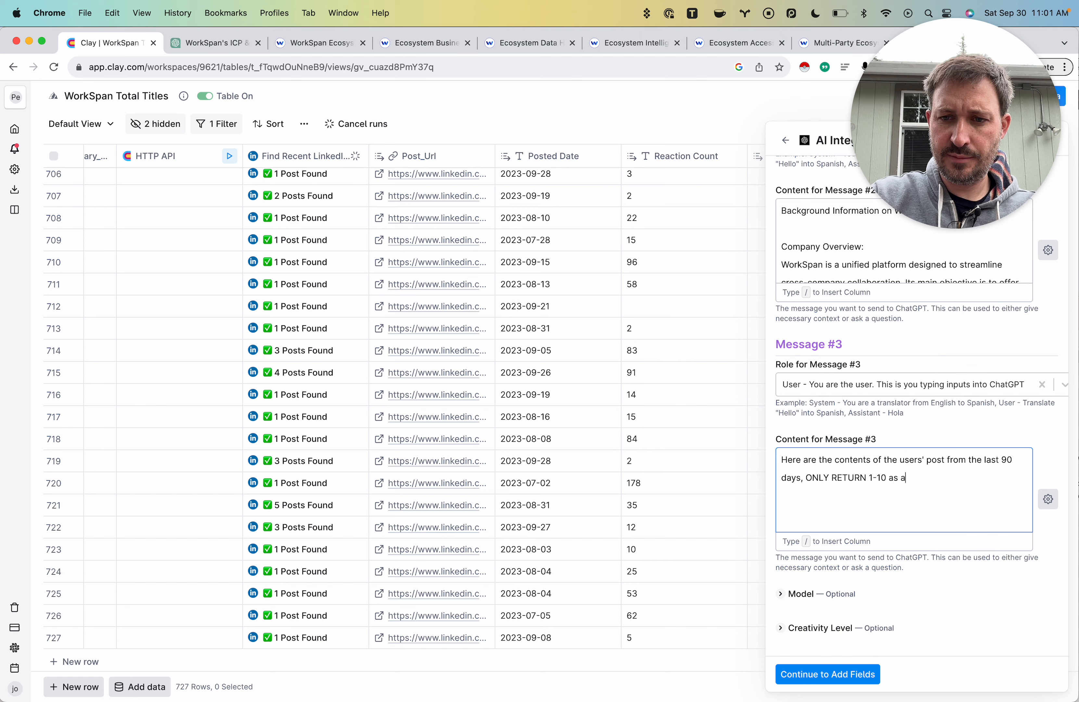
text( score):)
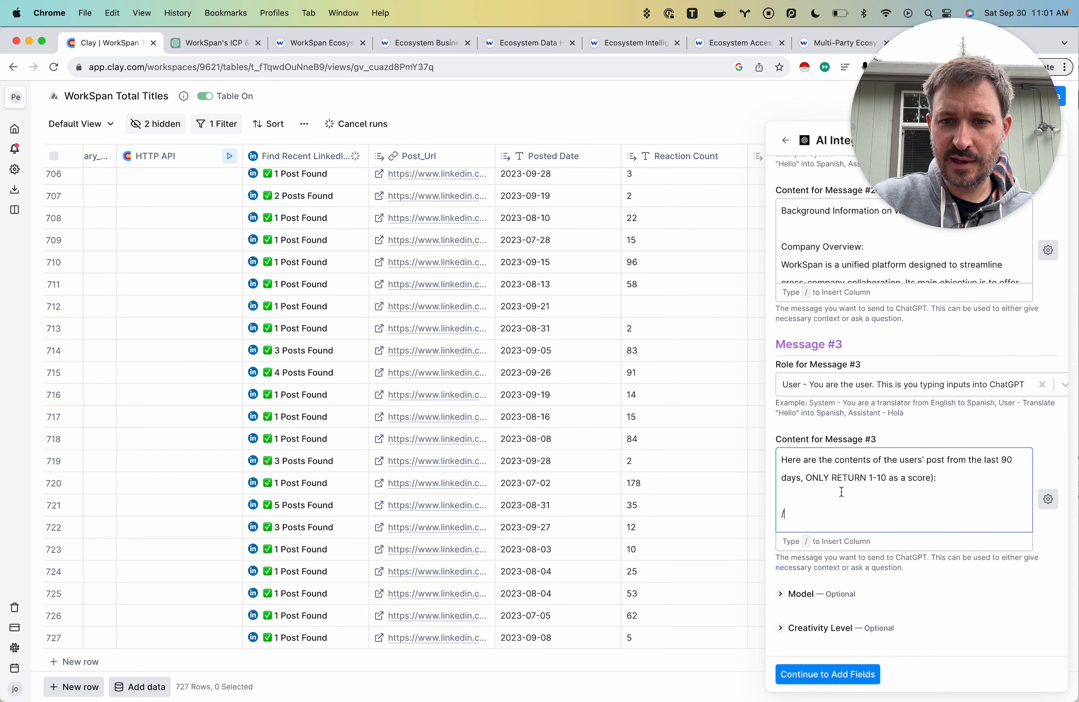
- Insert all items of the posts field from Find Recent LinkedIn Posts for User below the Message #3 text
scroll(842, 493, down, 2)
scroll(842, 573, down, 1)
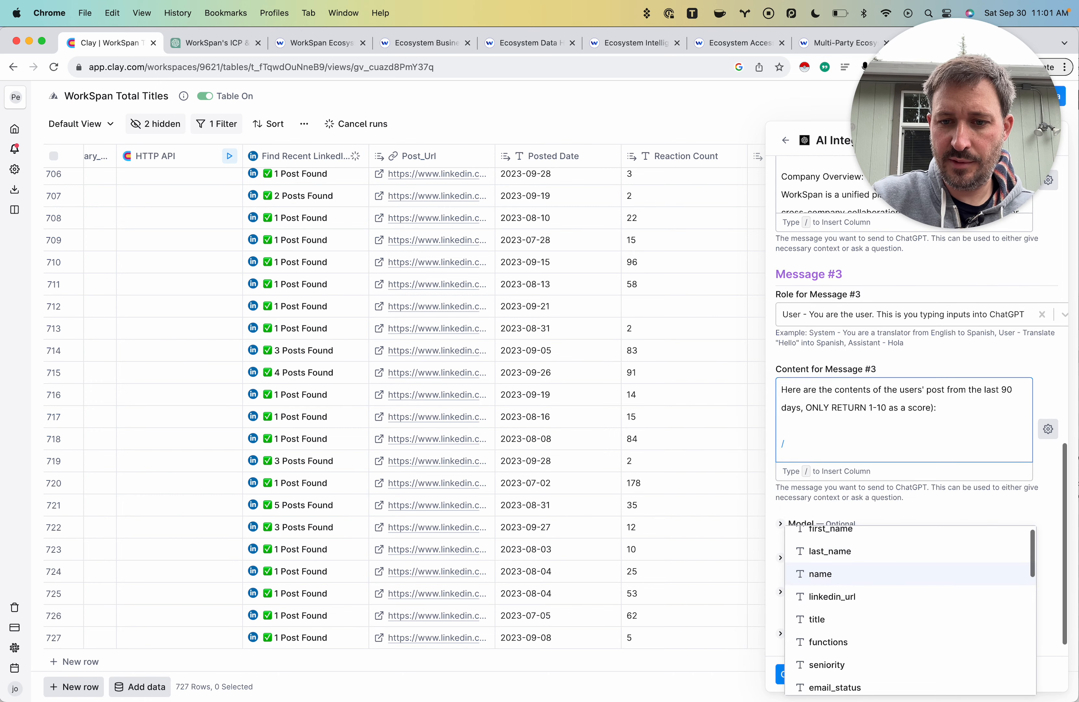
scroll(906, 611, down, 5)
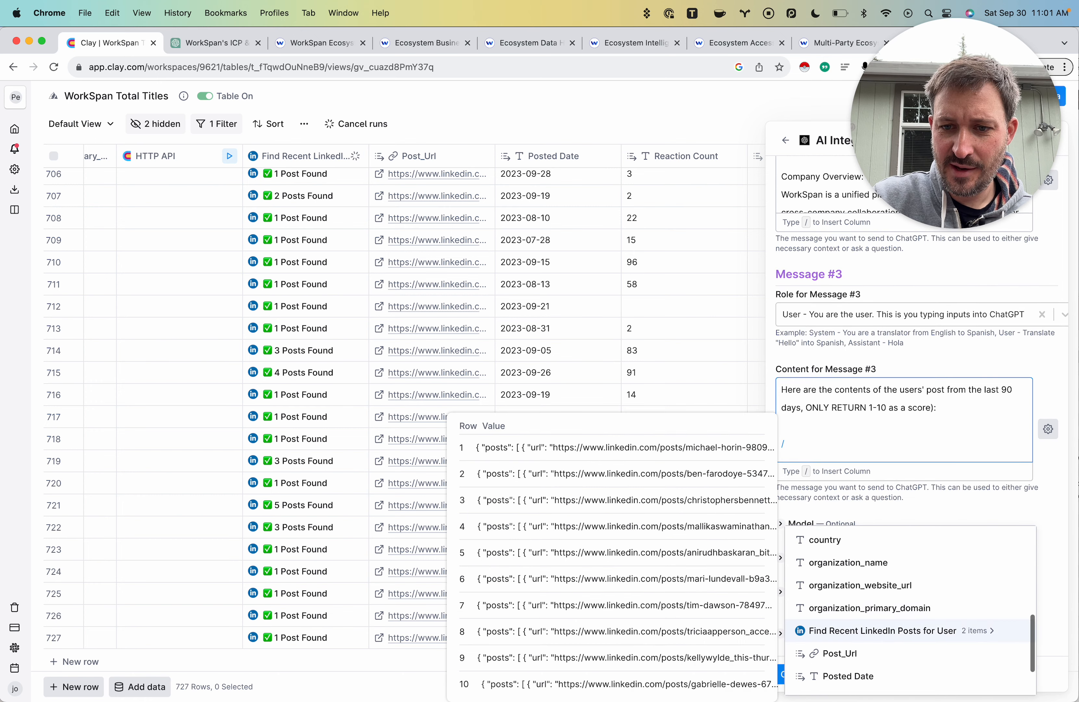
click(883, 630)
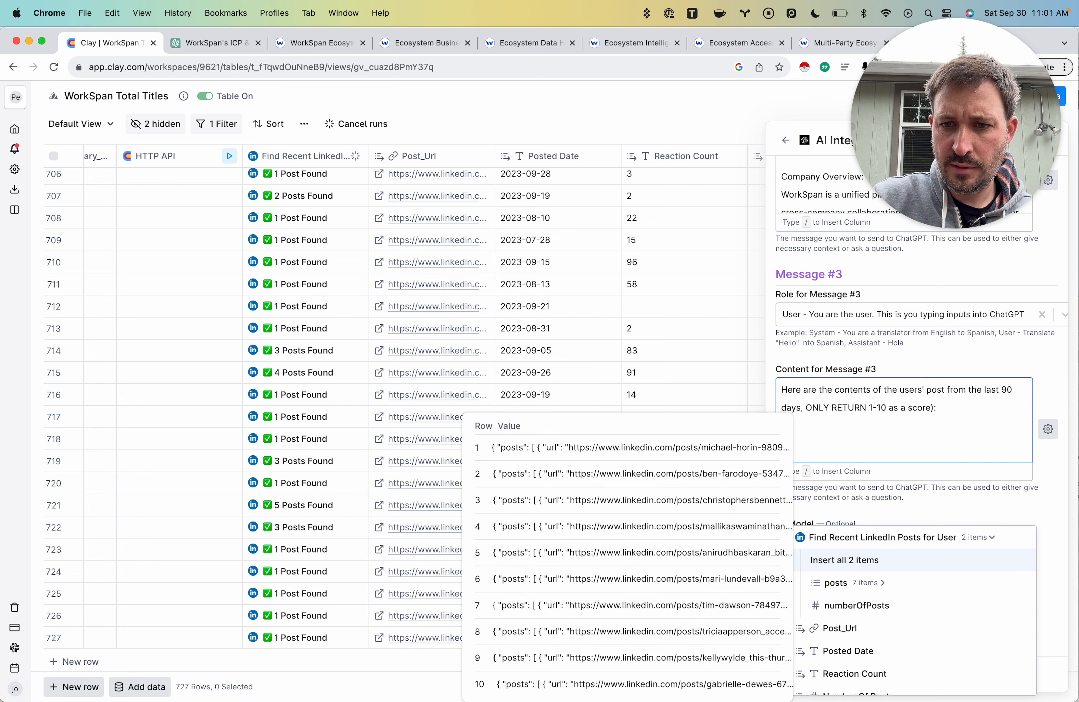
scroll(883, 588, down, 1)
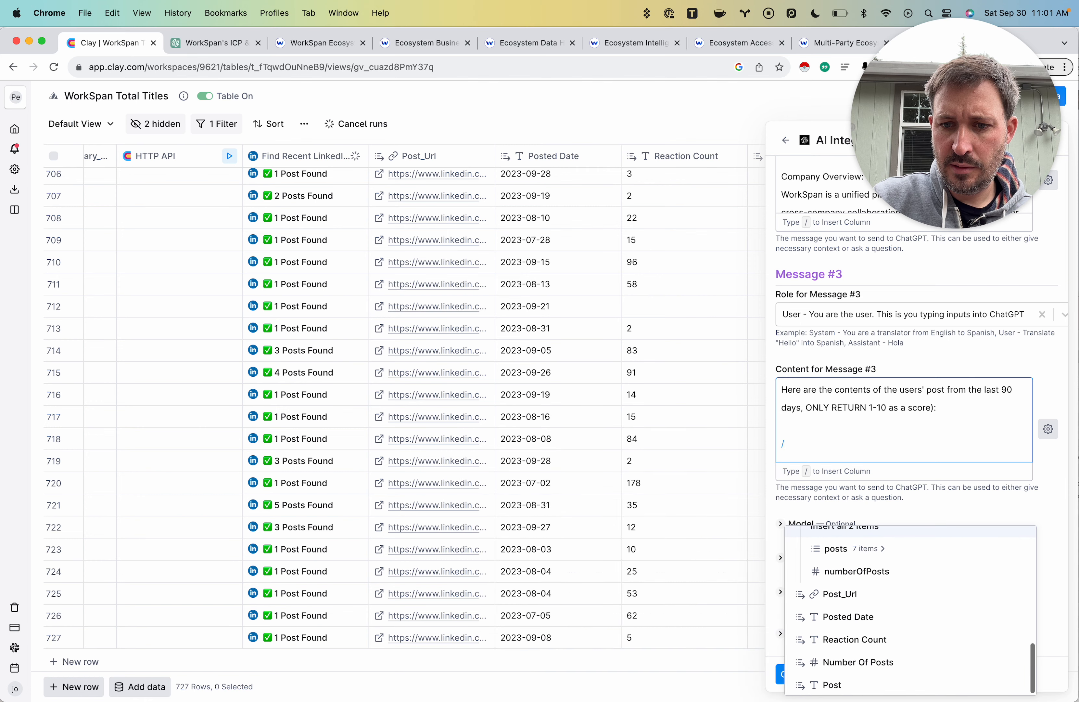
mouse_move(842, 684)
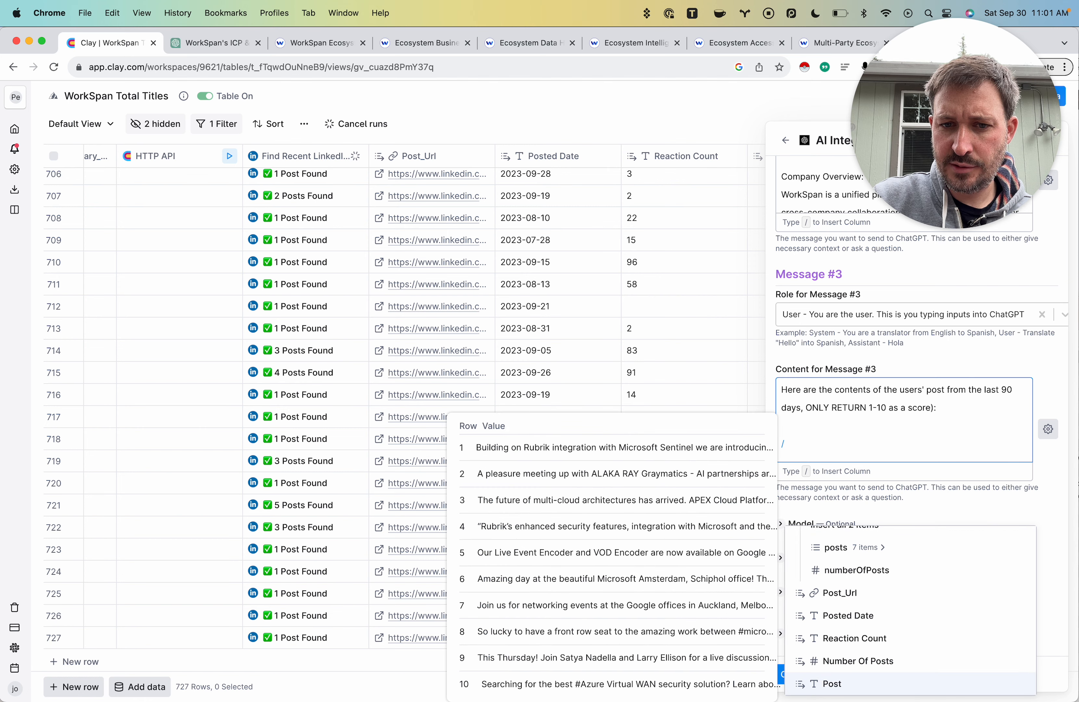
key(Up)
key(Up)
key(Up)
key(Up)
key(Up)
key(Up)
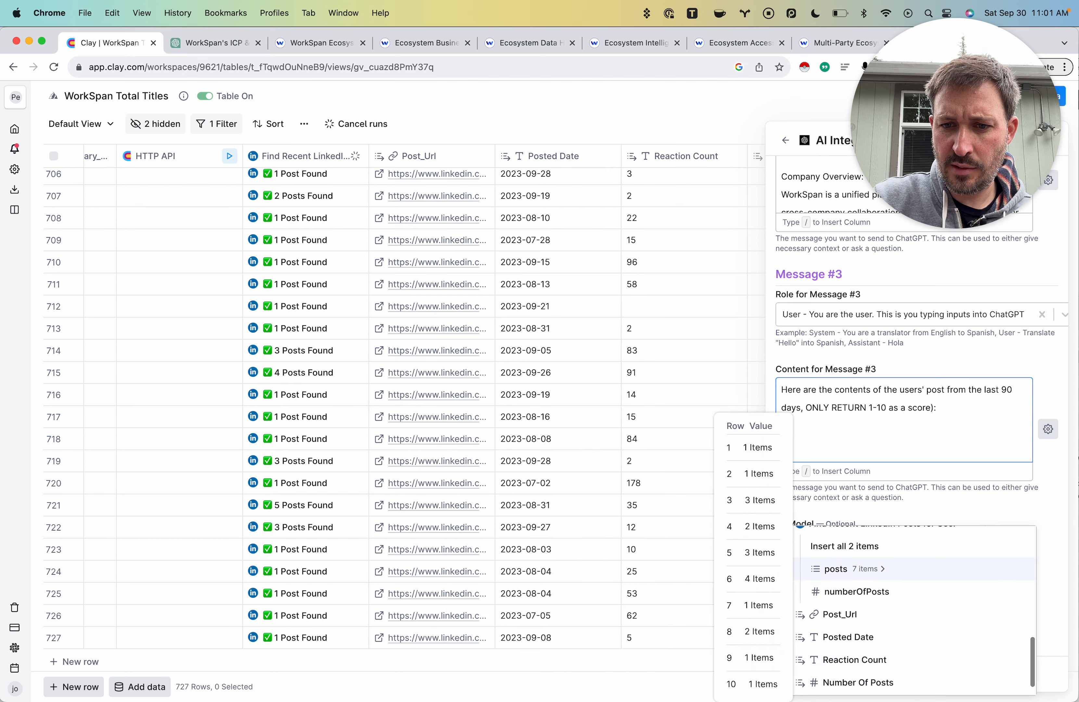
scroll(883, 577, up, 1)
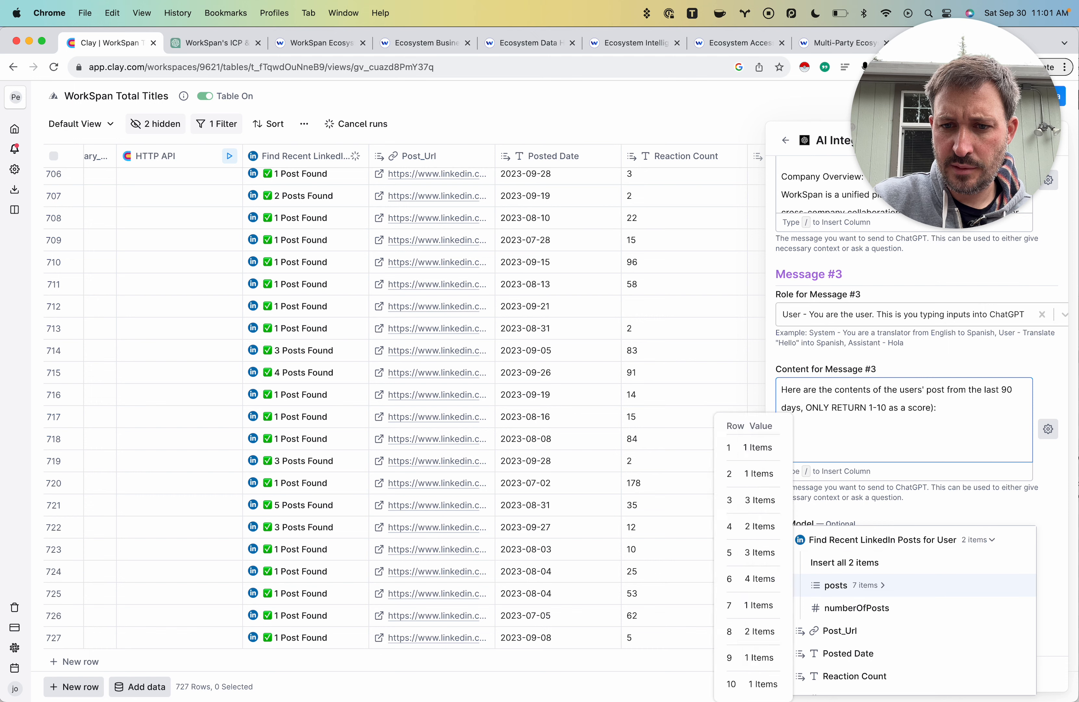
key(Right)
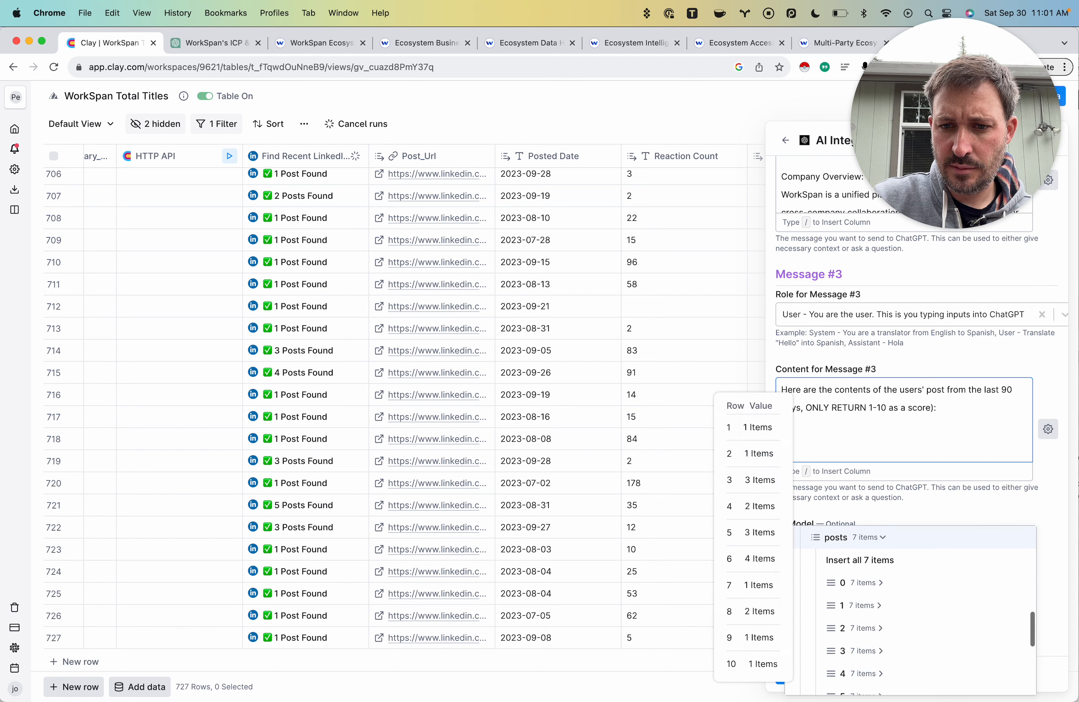
key(Down)
key(Return)
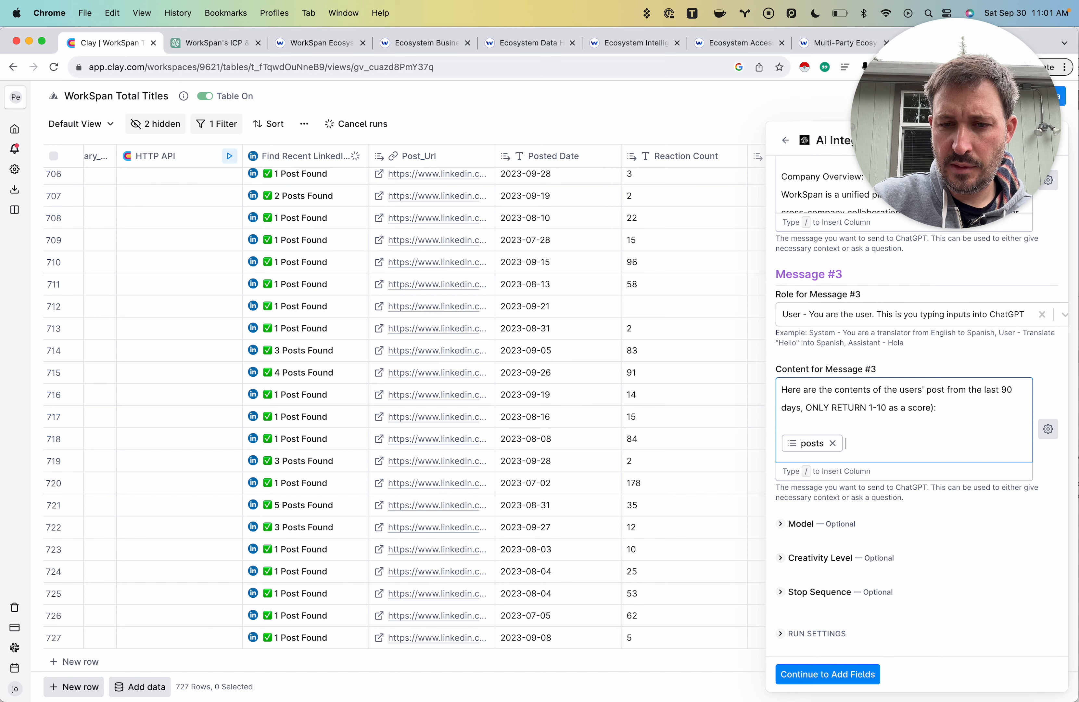
key(Up)
key(BackSpace)
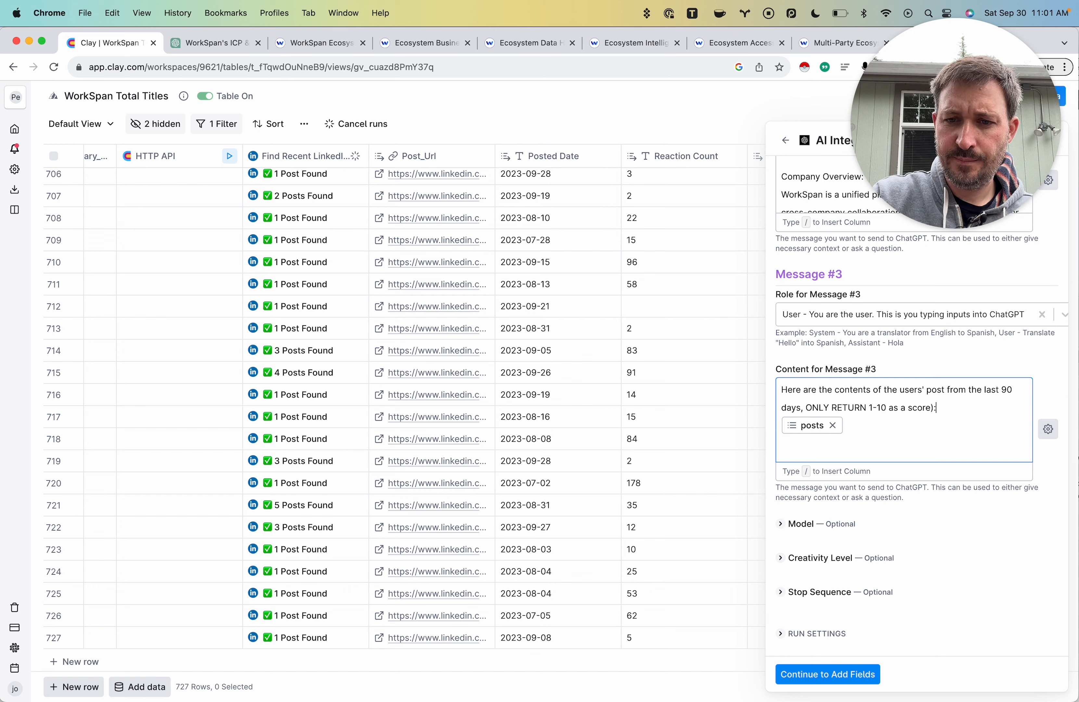
key(Return)
- Set the optional ChatGPT model for the enrichment to gpt-4
click(780, 523)
click(780, 523)
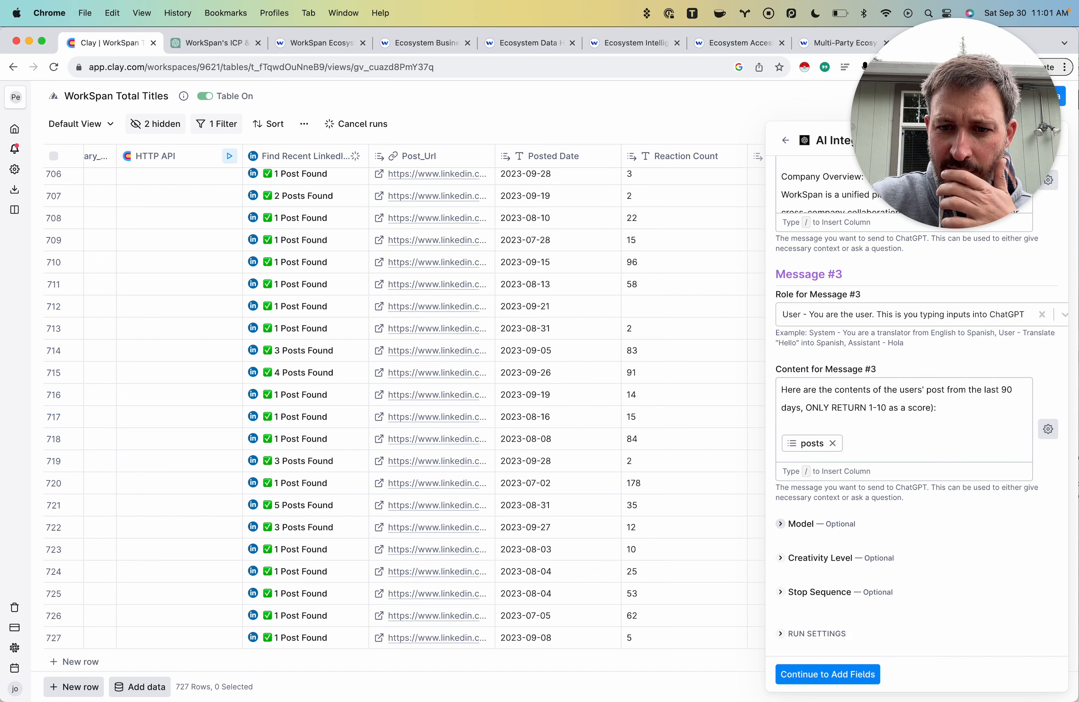
click(781, 523)
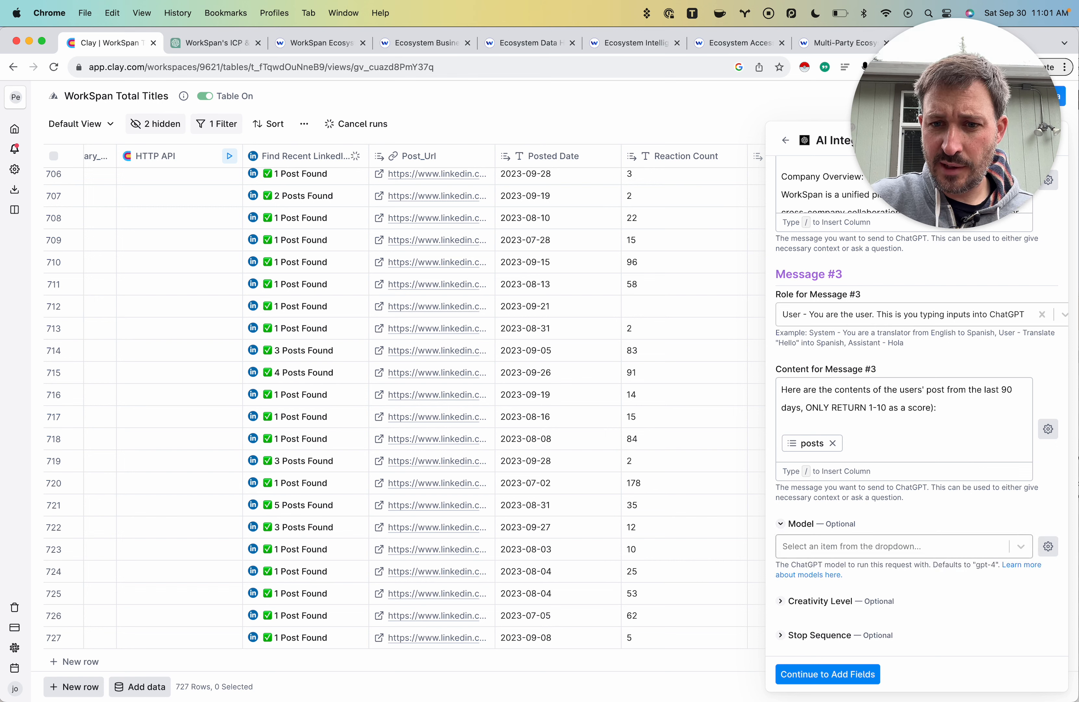
click(893, 546)
click(820, 576)
scroll(820, 576, down, 1)
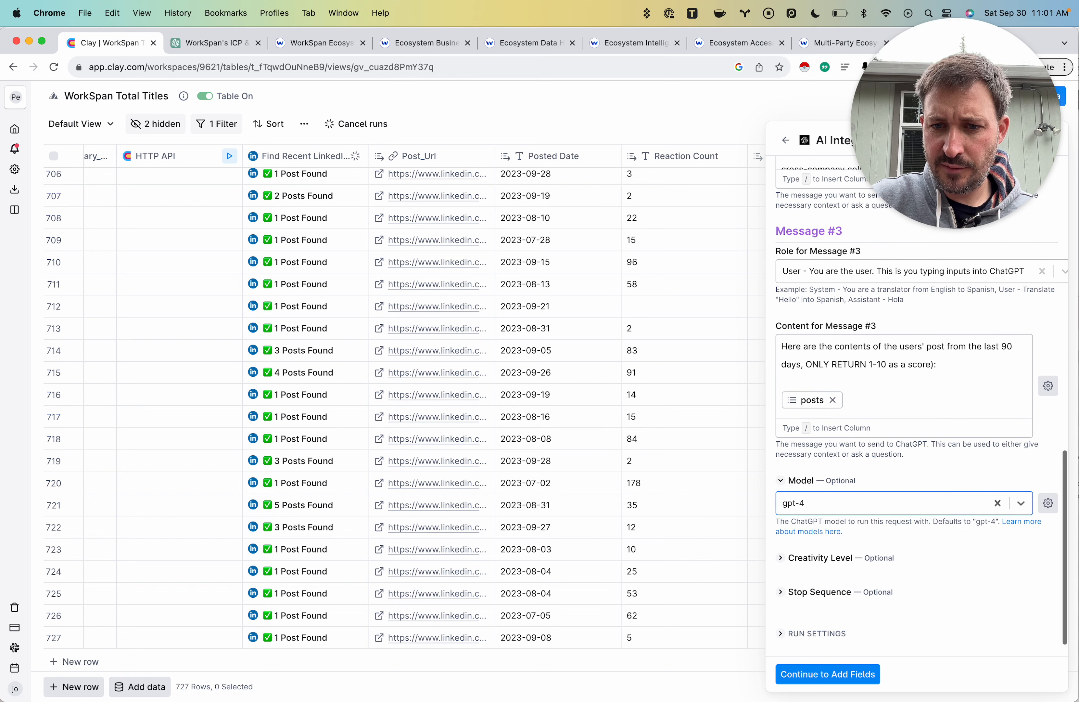
- Set the optional Creativity Level for the enrichment to Very Creative
click(820, 557)
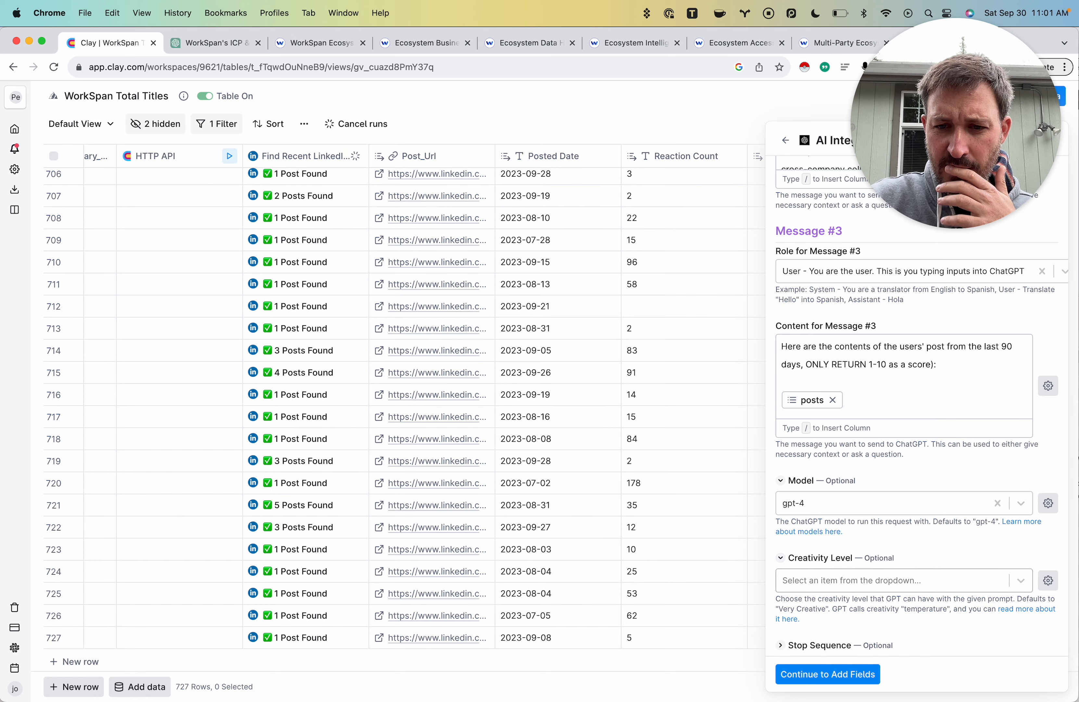
click(865, 579)
click(811, 648)
scroll(922, 396, down, 2)
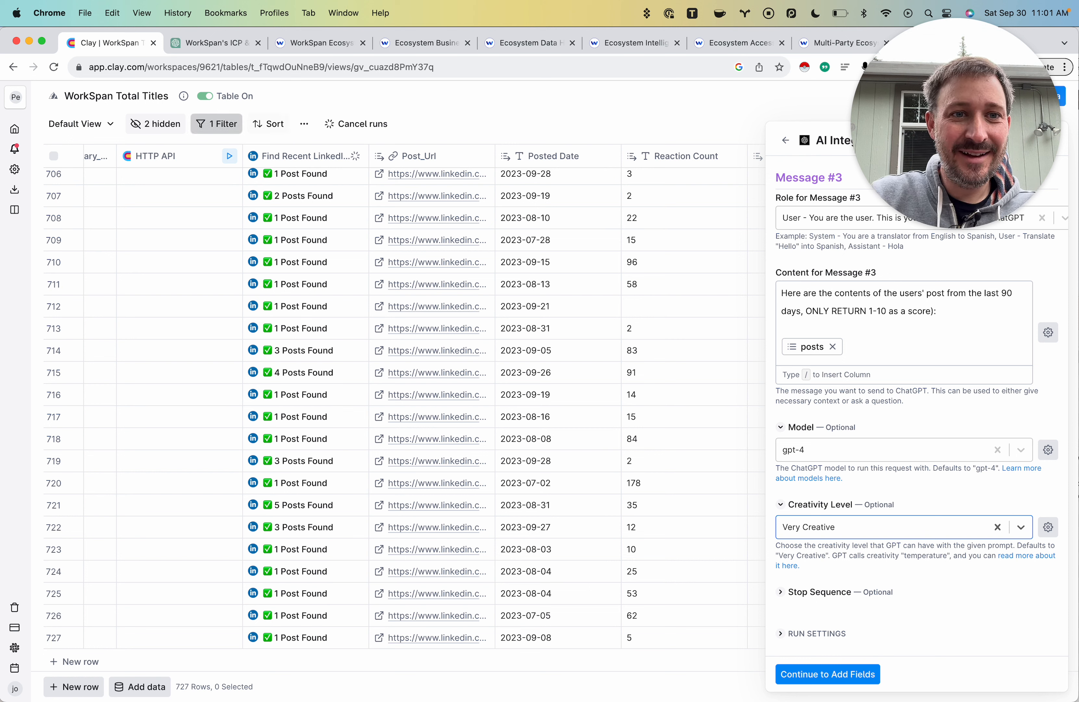
- Try limiting the table filter to rows whose Number Of Posts is greater than 1
click(214, 124)
click(370, 177)
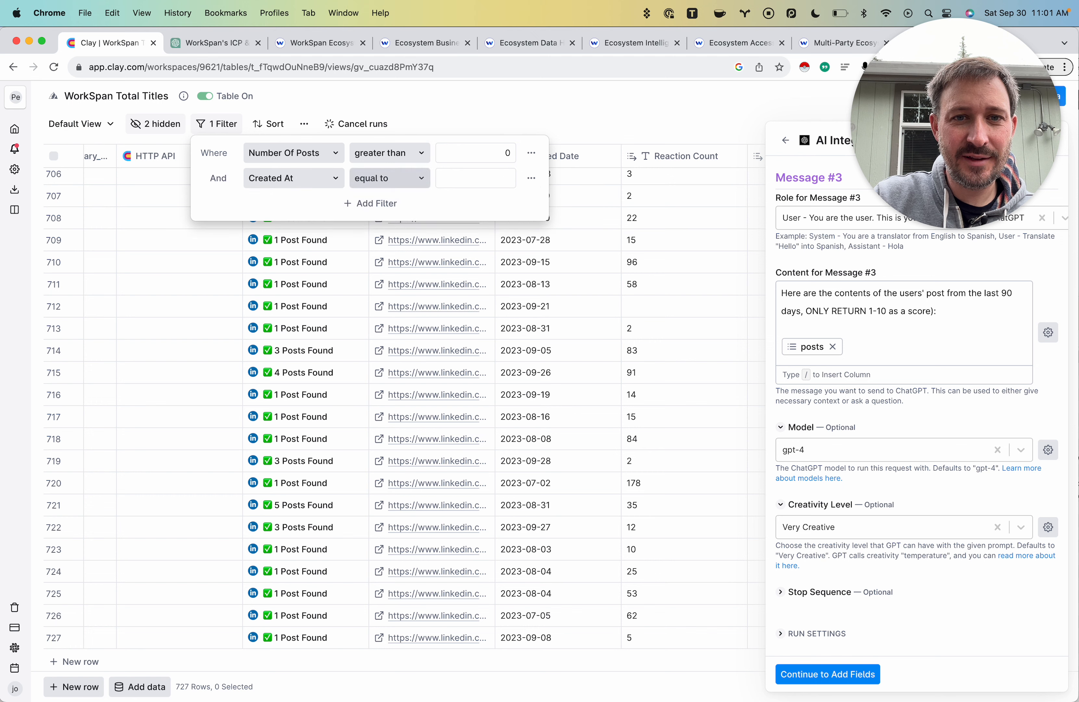
click(530, 177)
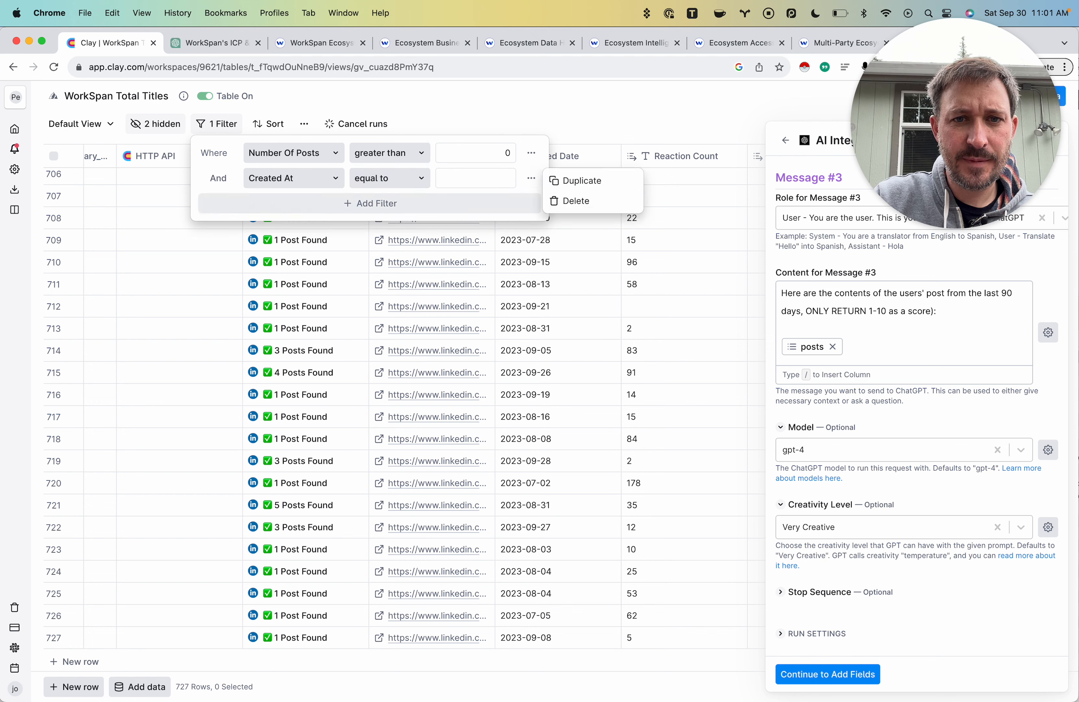
click(570, 221)
click(507, 152)
key(BackSpace)
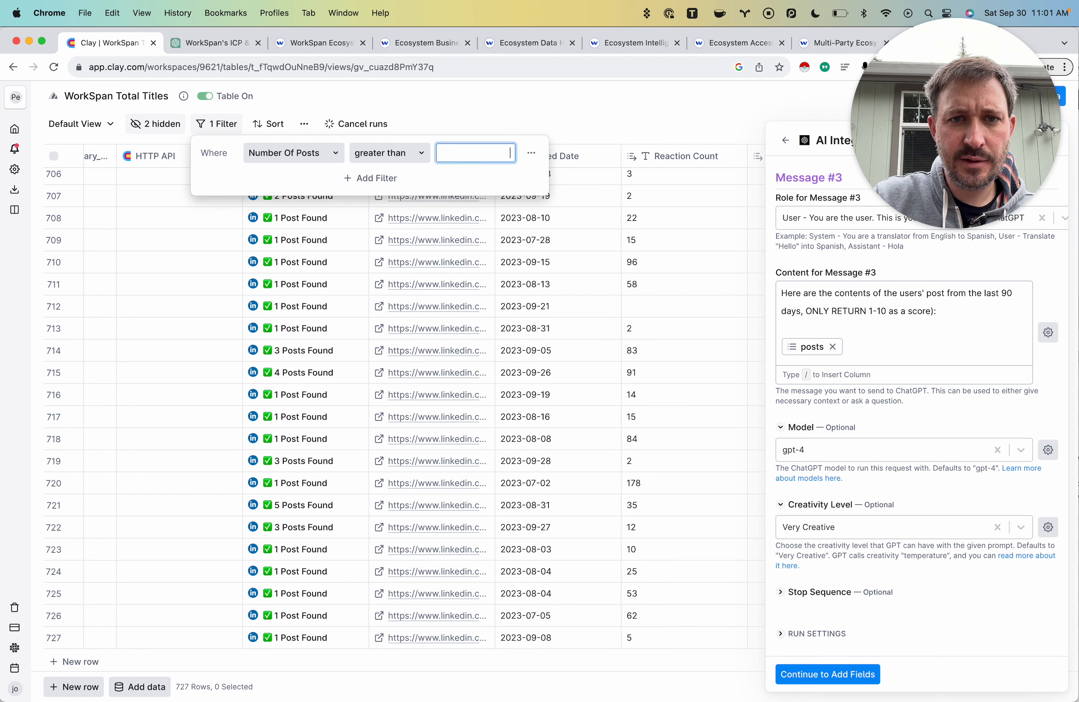
text(1)
click(371, 178)
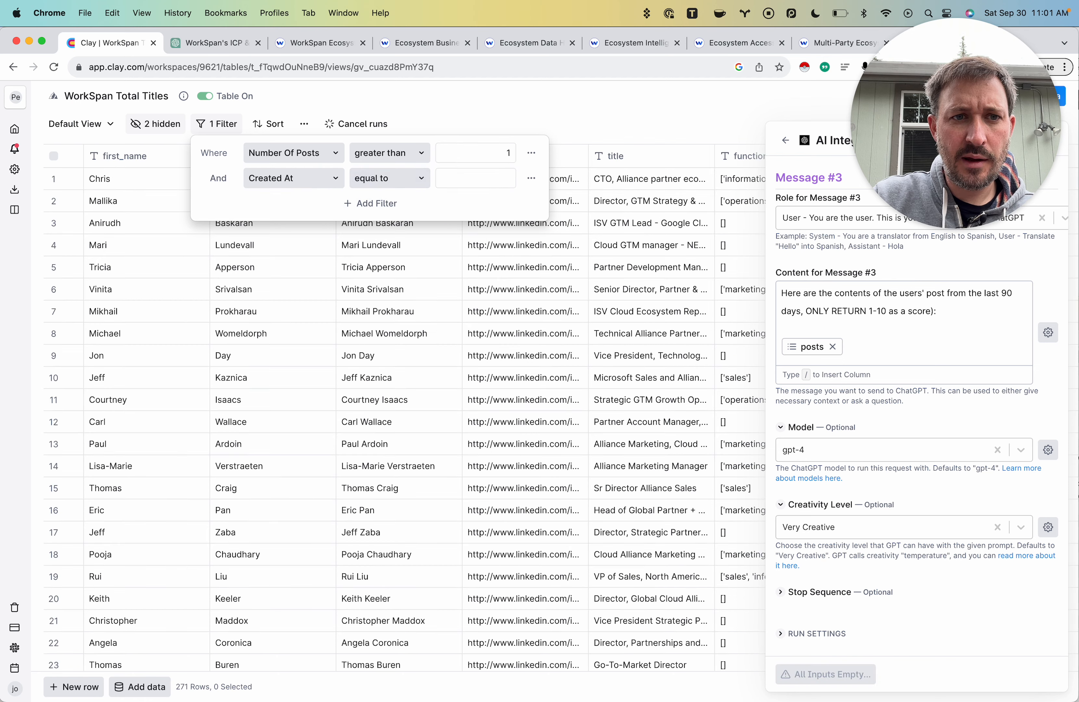
- Discard the extra Created At filter condition and set the Number Of Posts filter to greater than 0
click(216, 124)
click(217, 124)
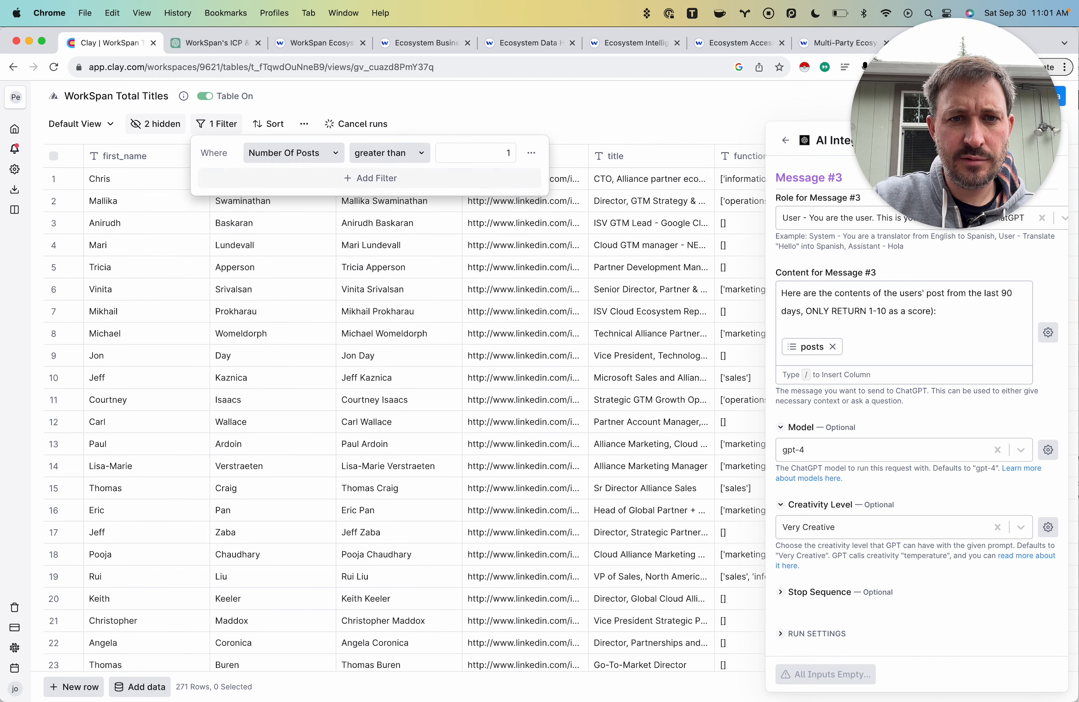
double_click(508, 152)
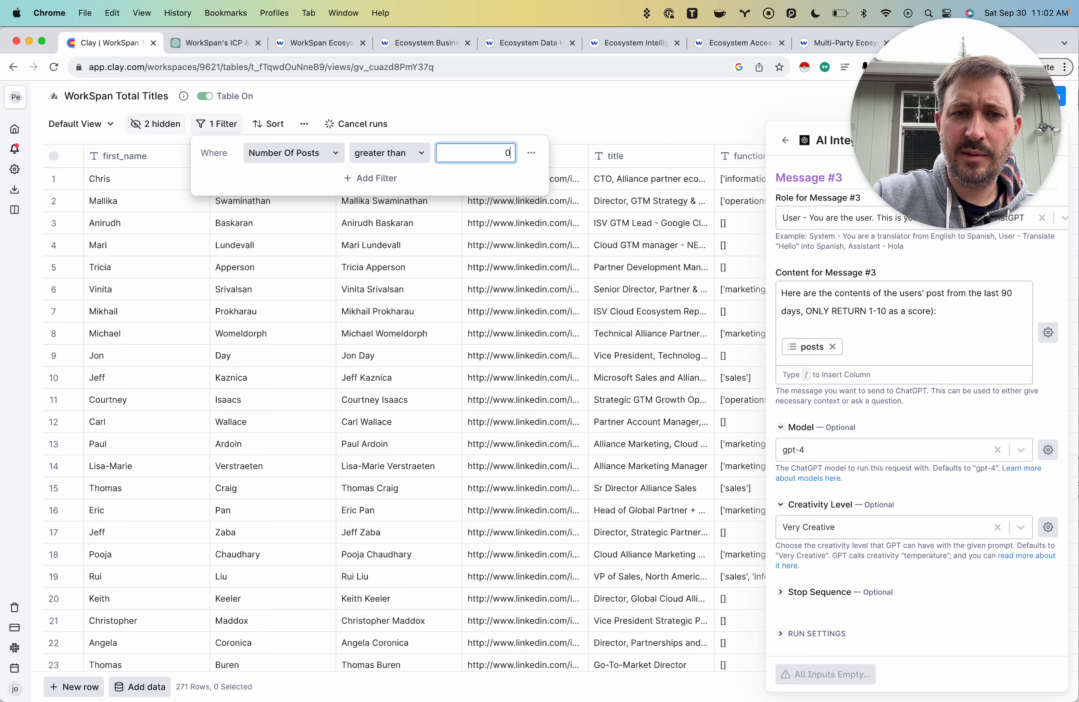
click(370, 178)
click(584, 125)
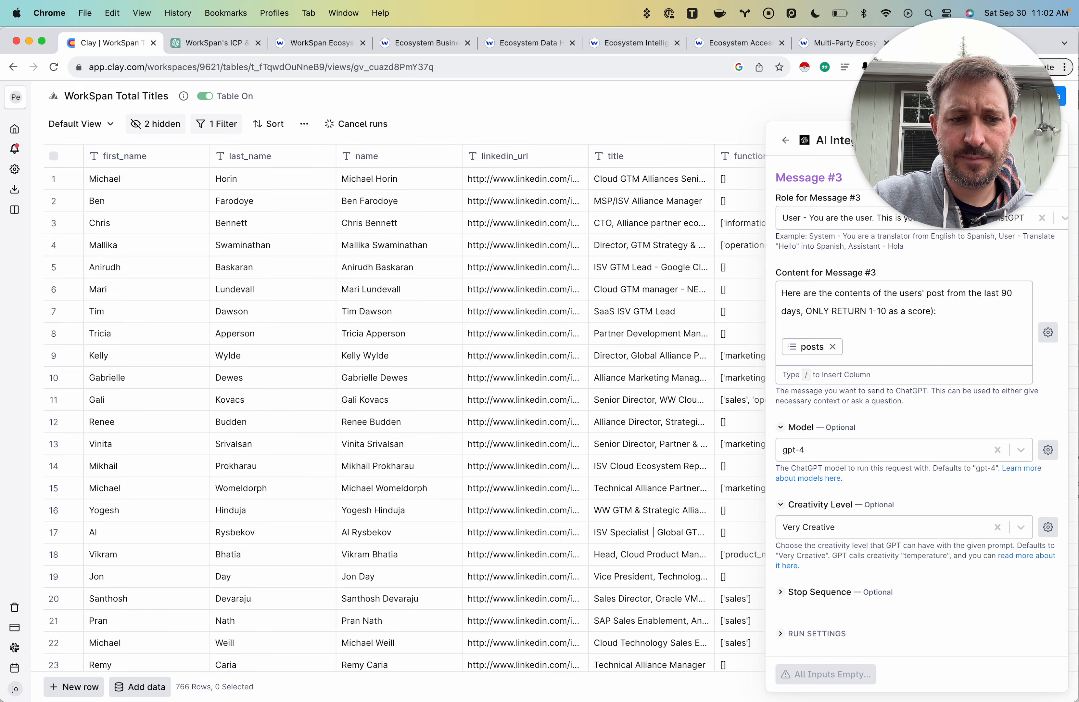
- Remove the blank line above the posts field in the Message #3 content
scroll(410, 405, right, 15)
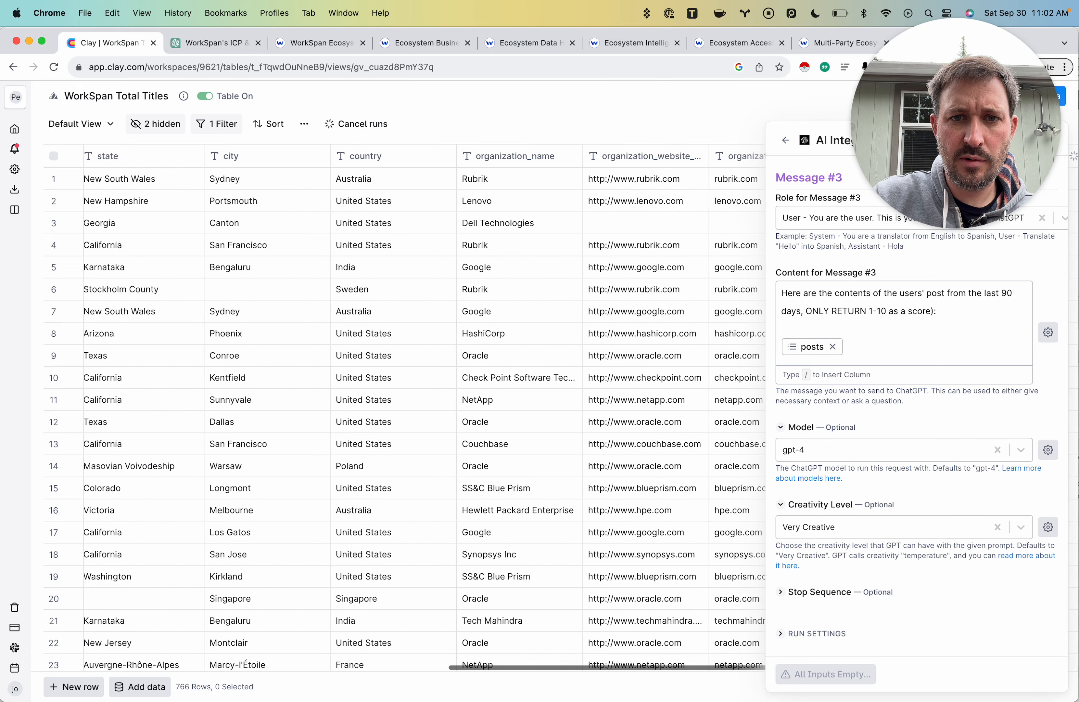
scroll(455, 319, right, 8)
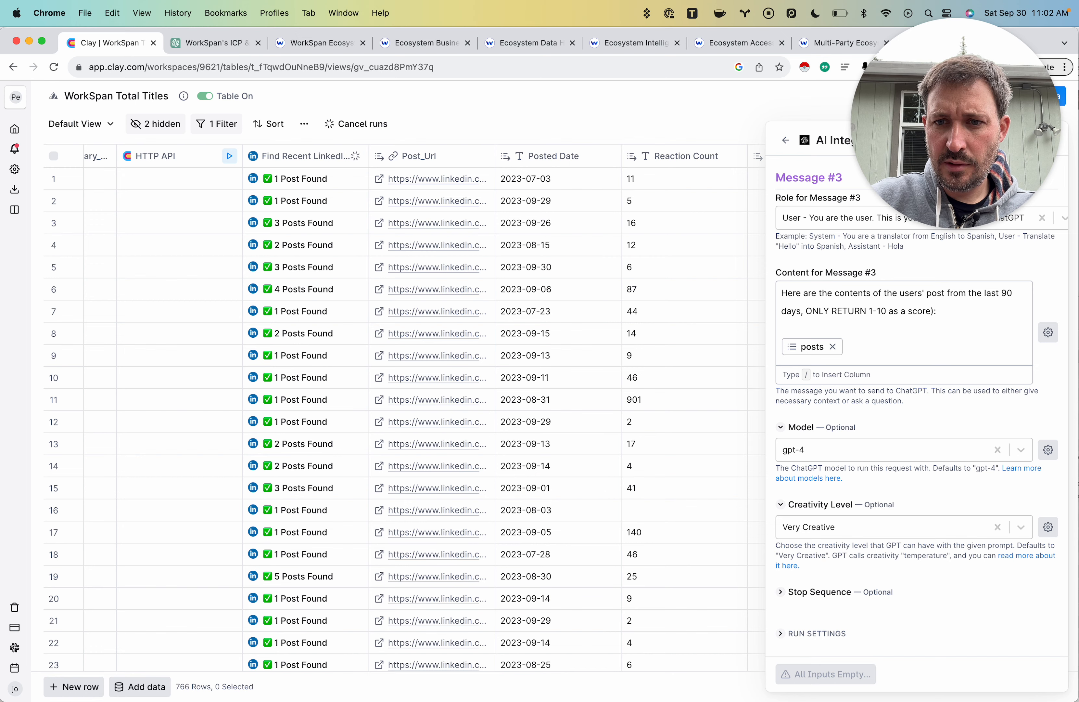
click(847, 329)
key(BackSpace)
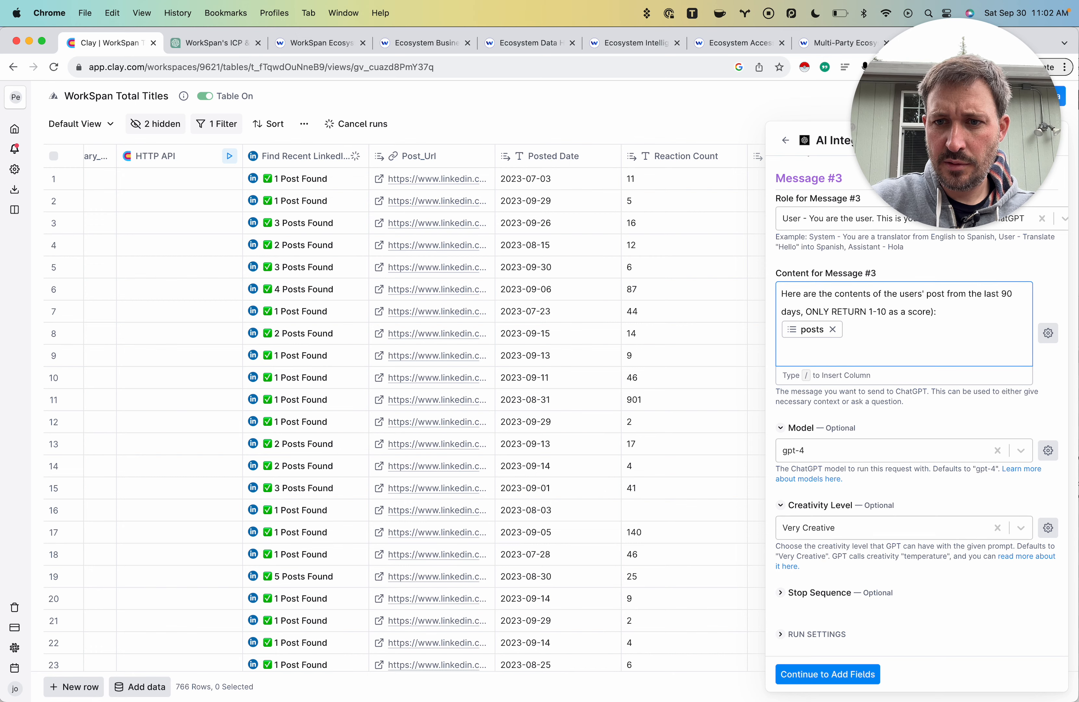
- Return the first Messages item's Content as a column, and save and run the enrichment on the first 10 rows
scroll(915, 401, up, 15)
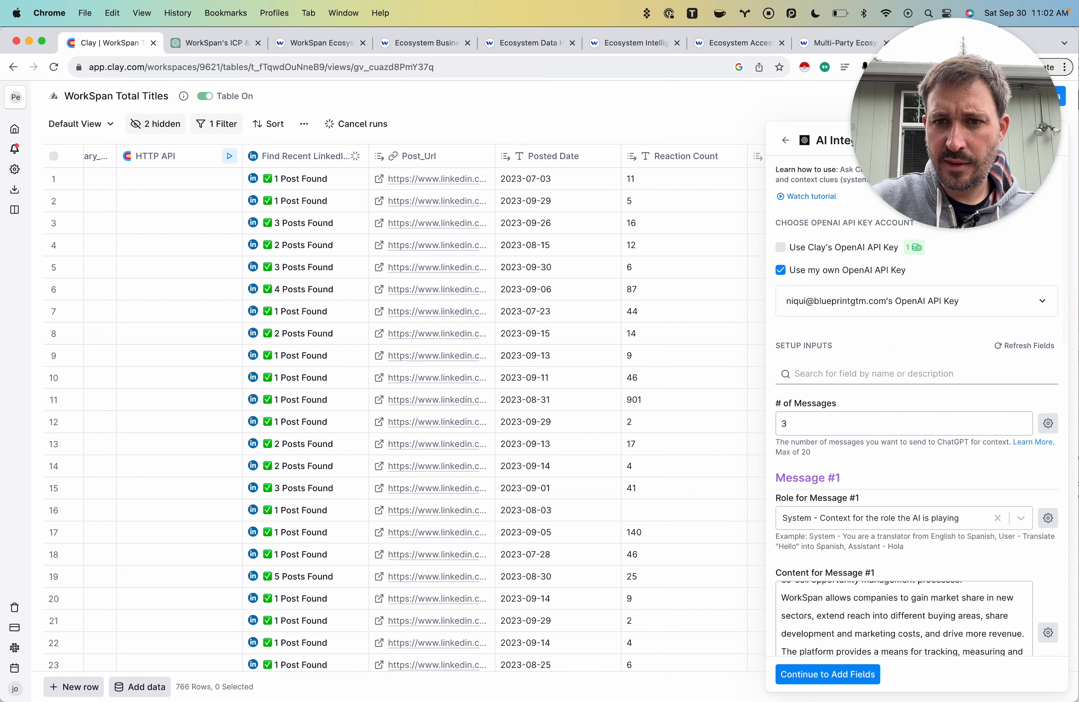
click(828, 674)
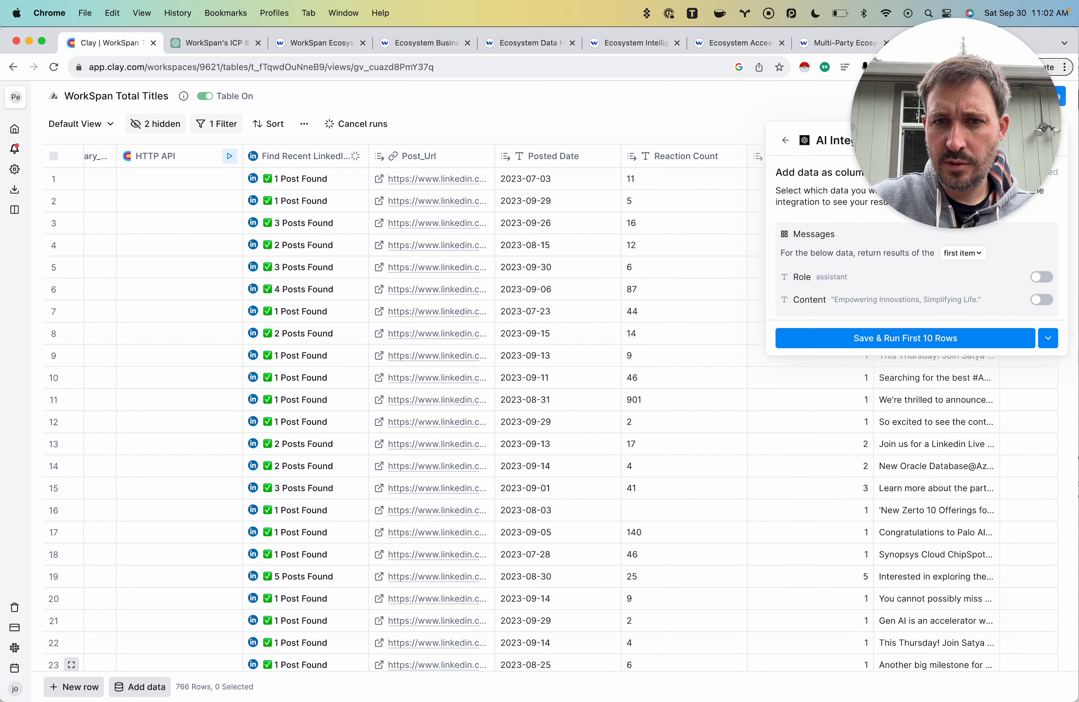
click(1042, 300)
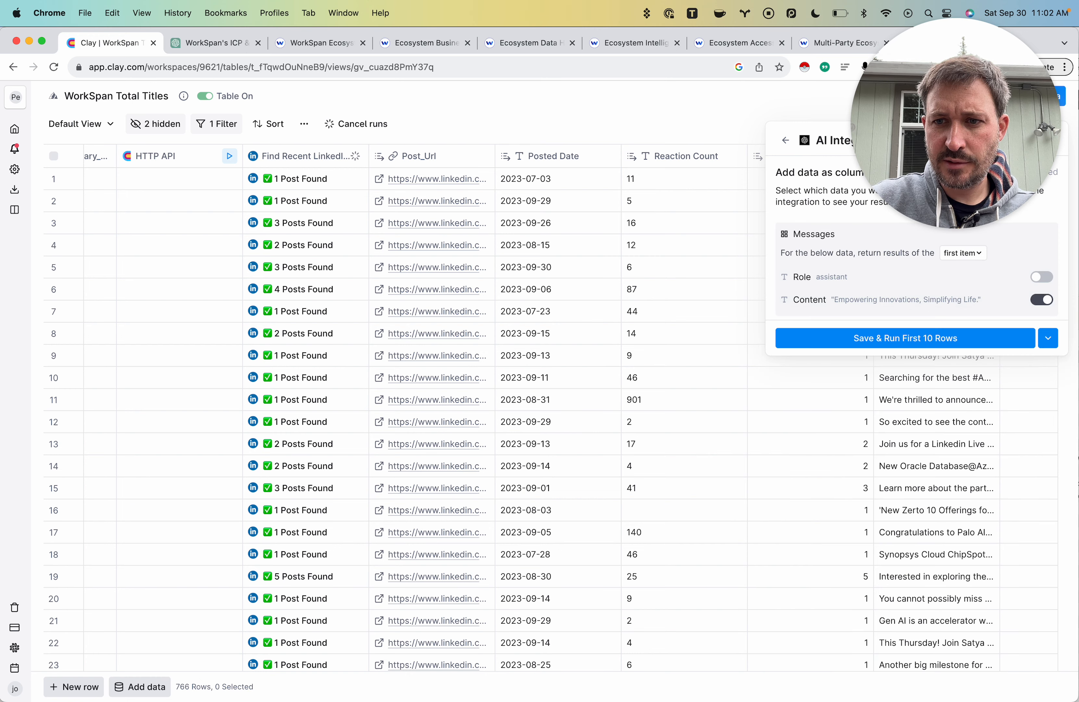
click(905, 337)
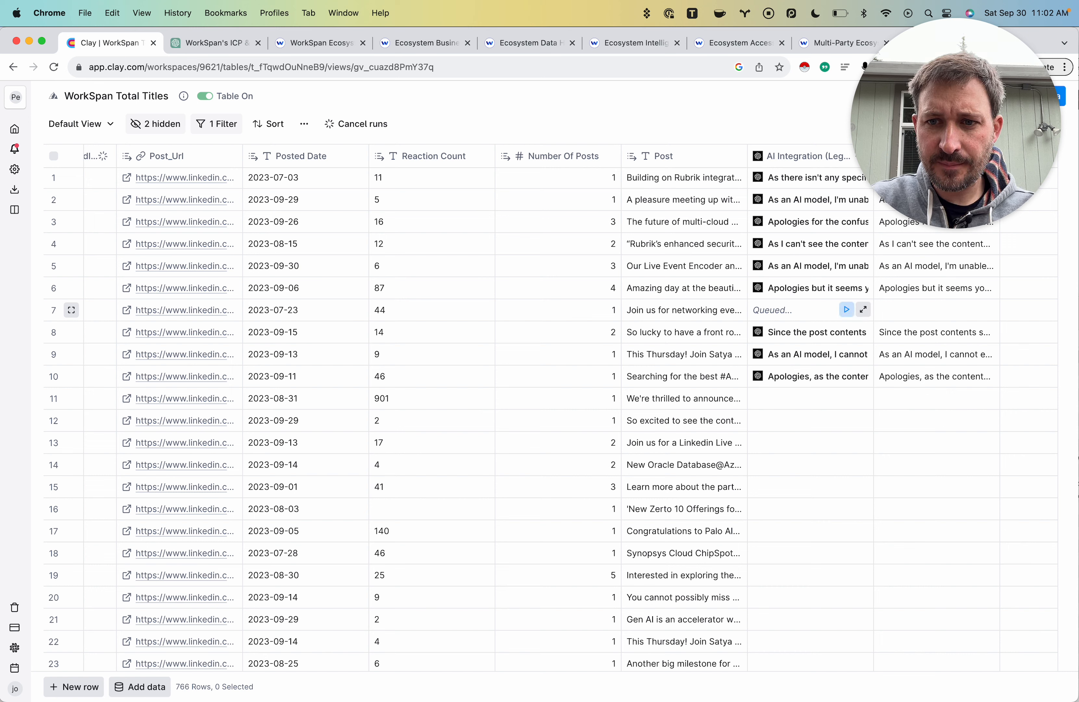
- Read the AI reply in row 5 and remove the posts field from the AI Integration column's Message #3 content
double_click(936, 266)
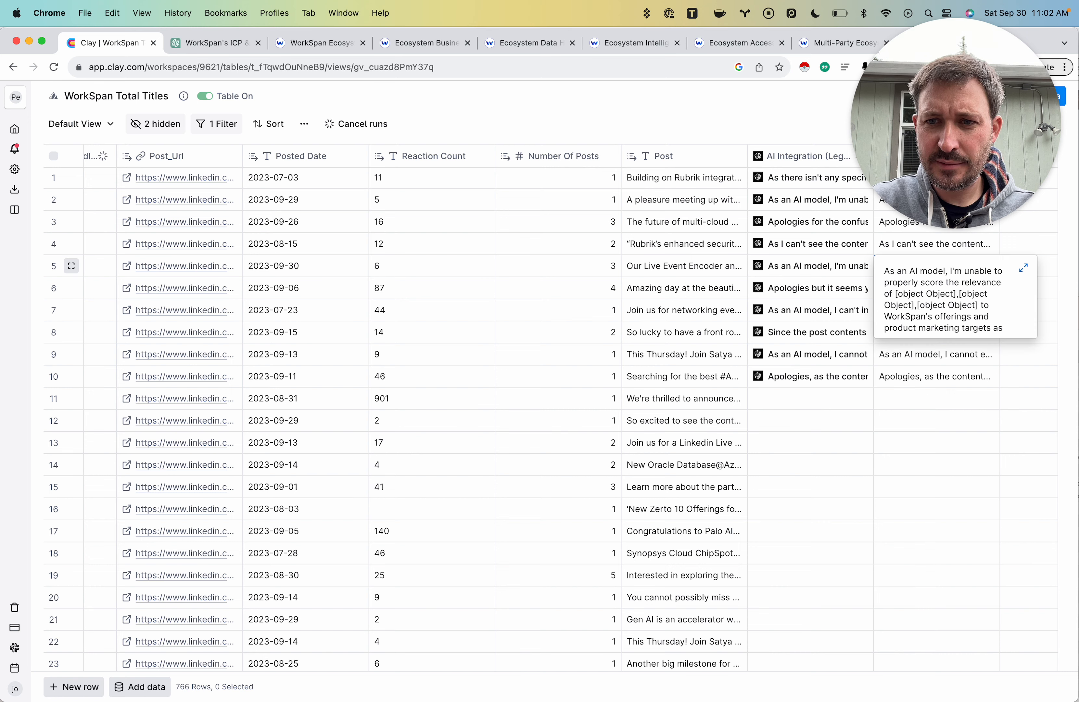
click(801, 156)
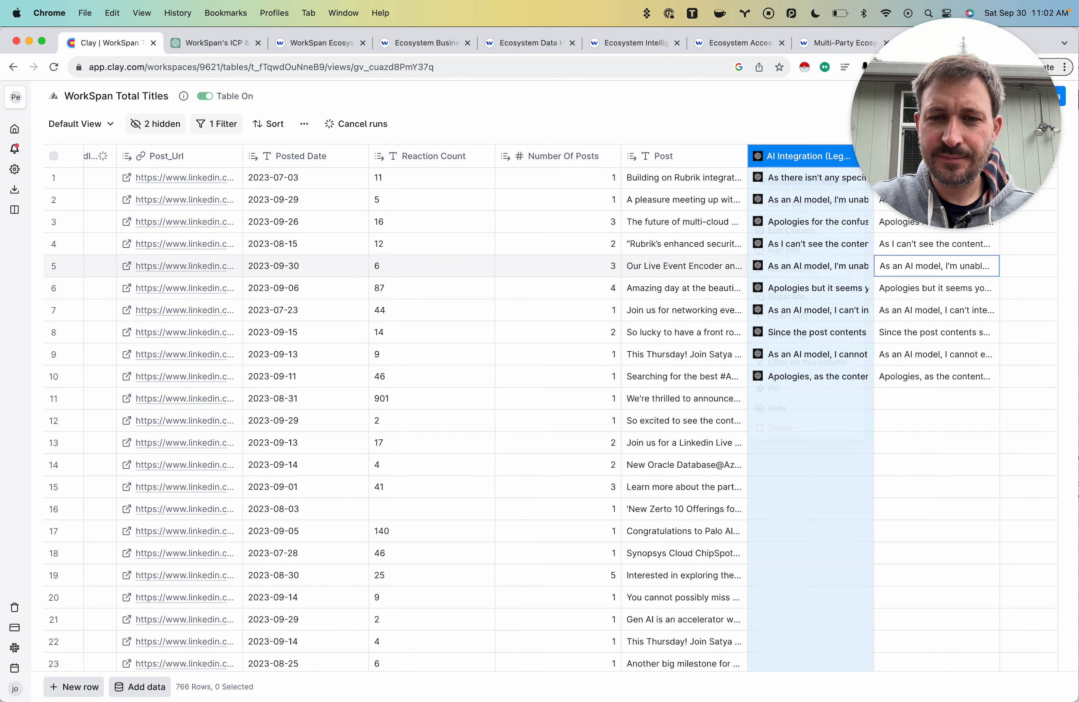
click(791, 233)
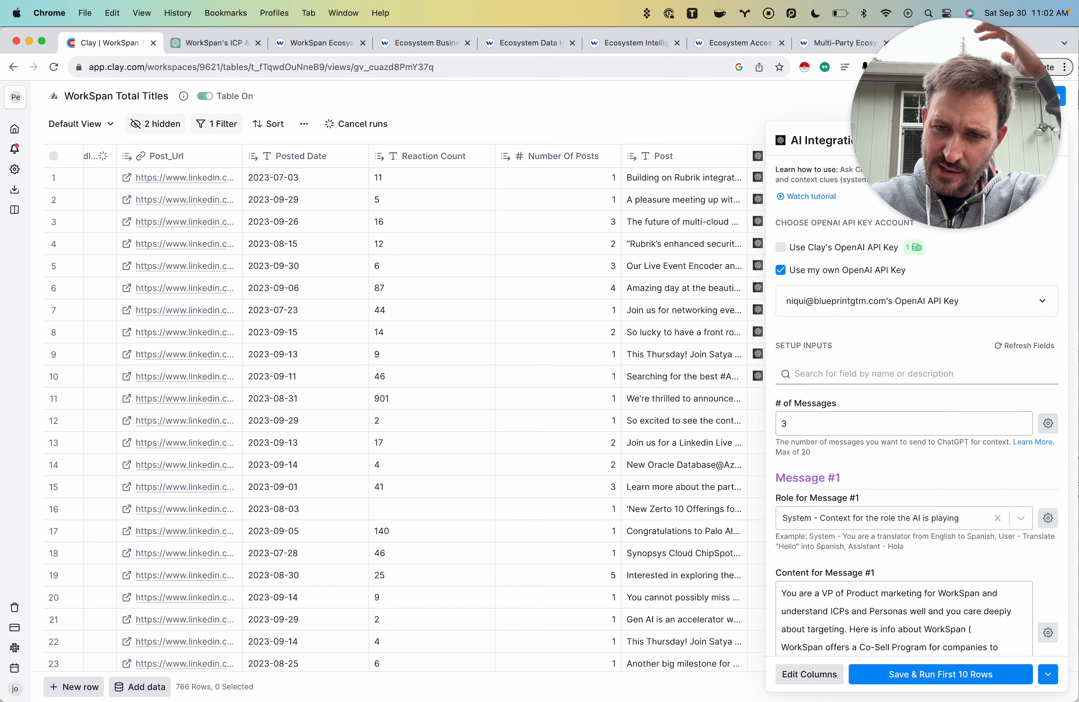
scroll(915, 410, down, 5)
scroll(915, 410, down, 10)
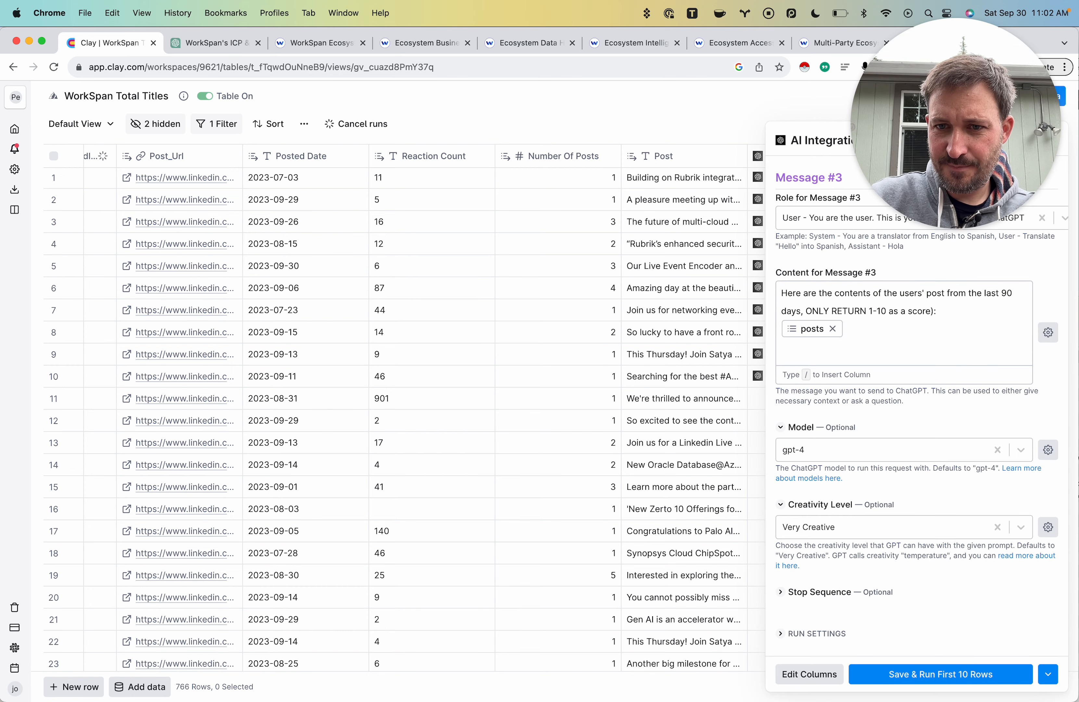
click(832, 328)
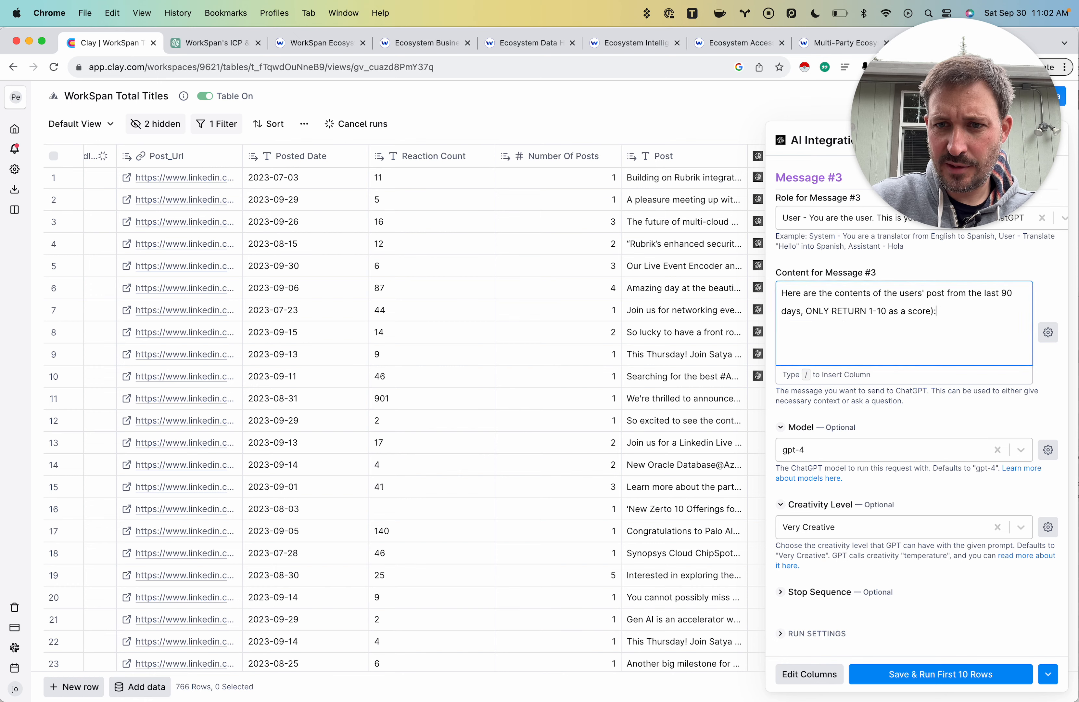
- Insert the post text of posts item 0 from Find Recent LinkedIn Posts for User below the Message #3 text
text(/)
scroll(910, 416, down, 6)
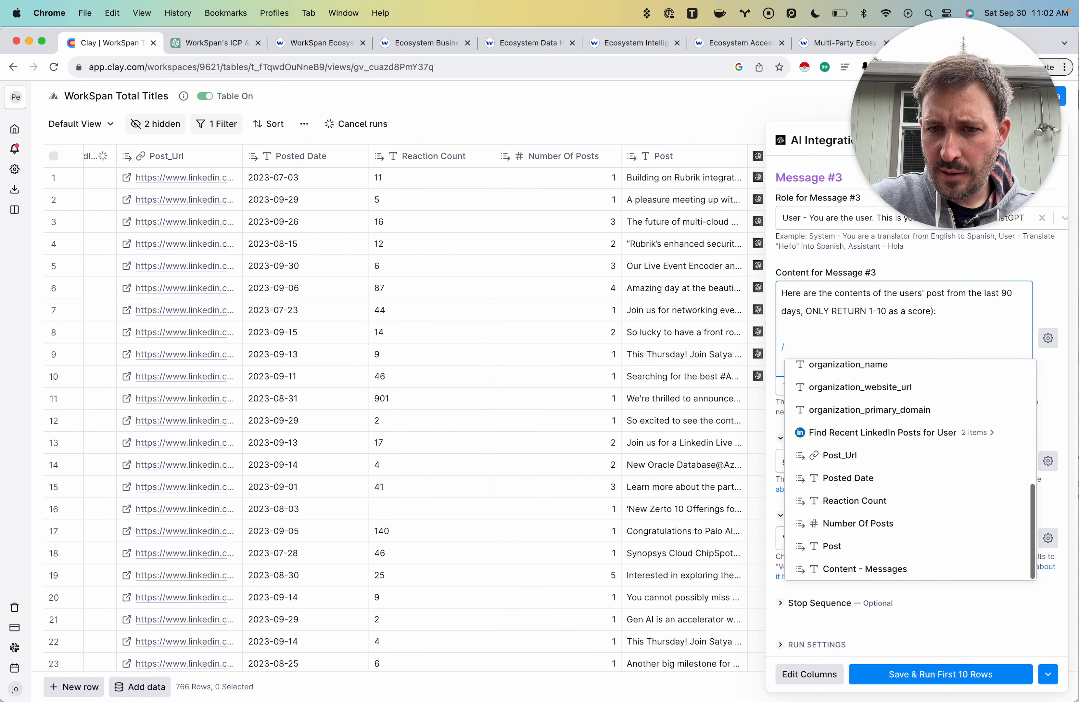
click(884, 432)
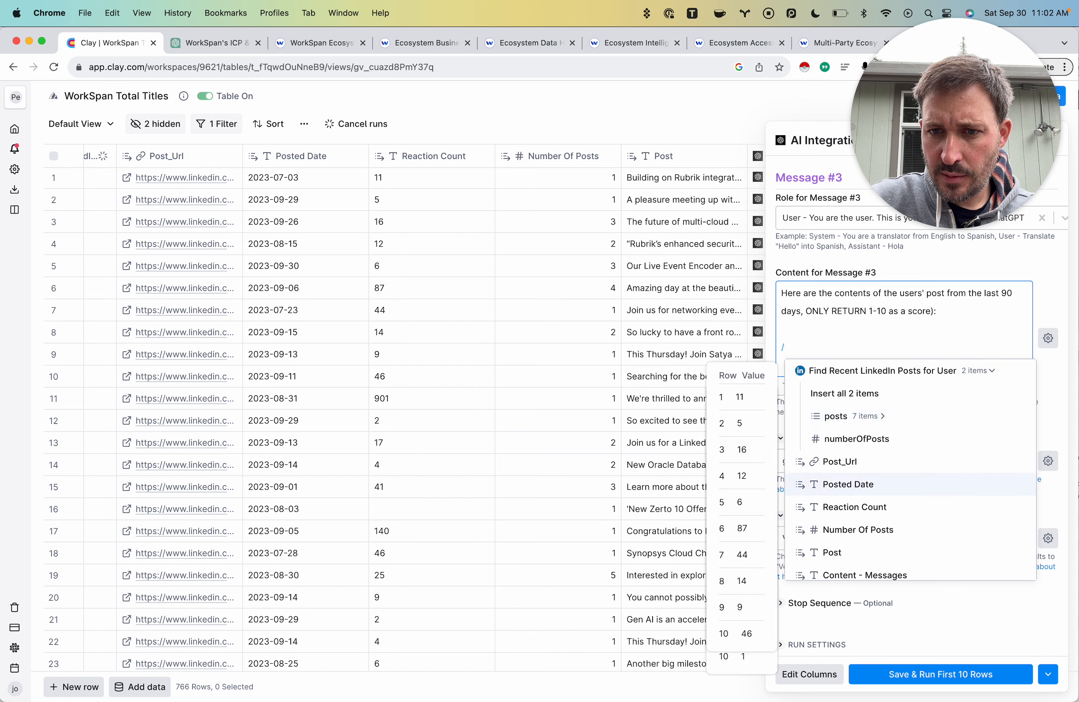
click(842, 415)
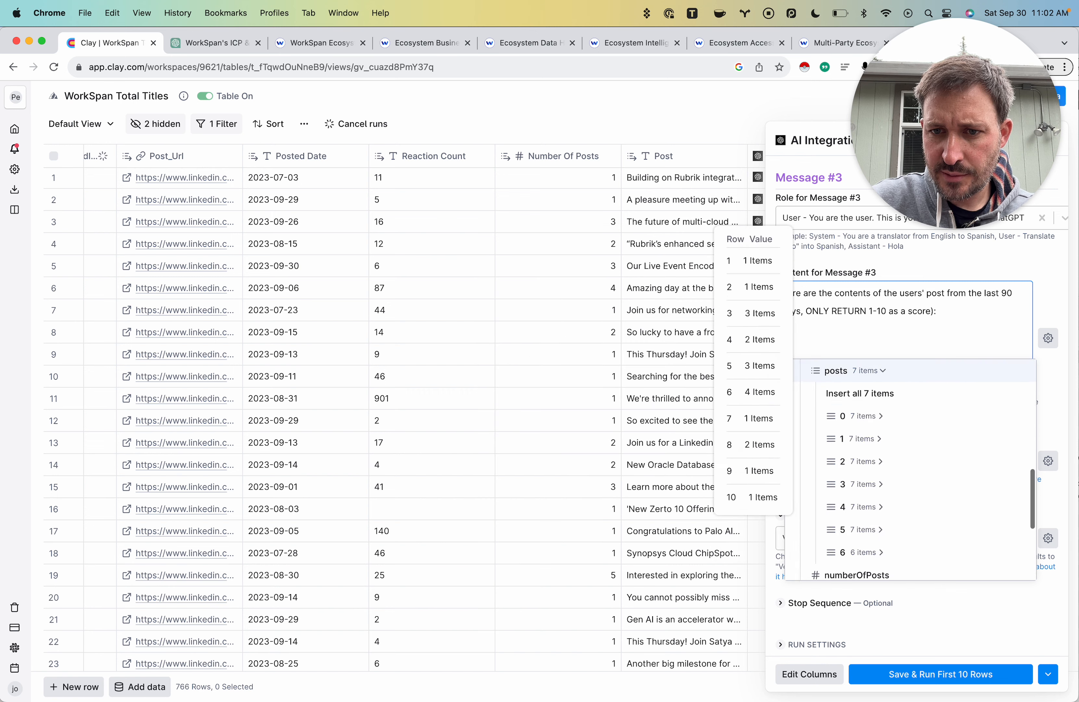
click(842, 416)
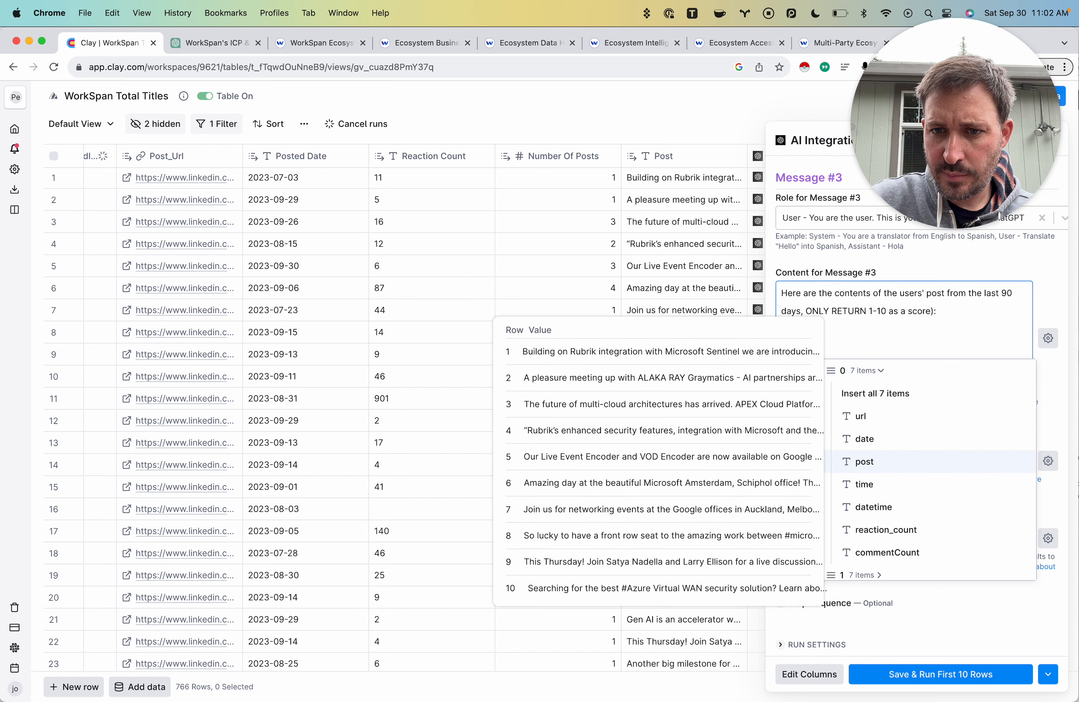
click(864, 461)
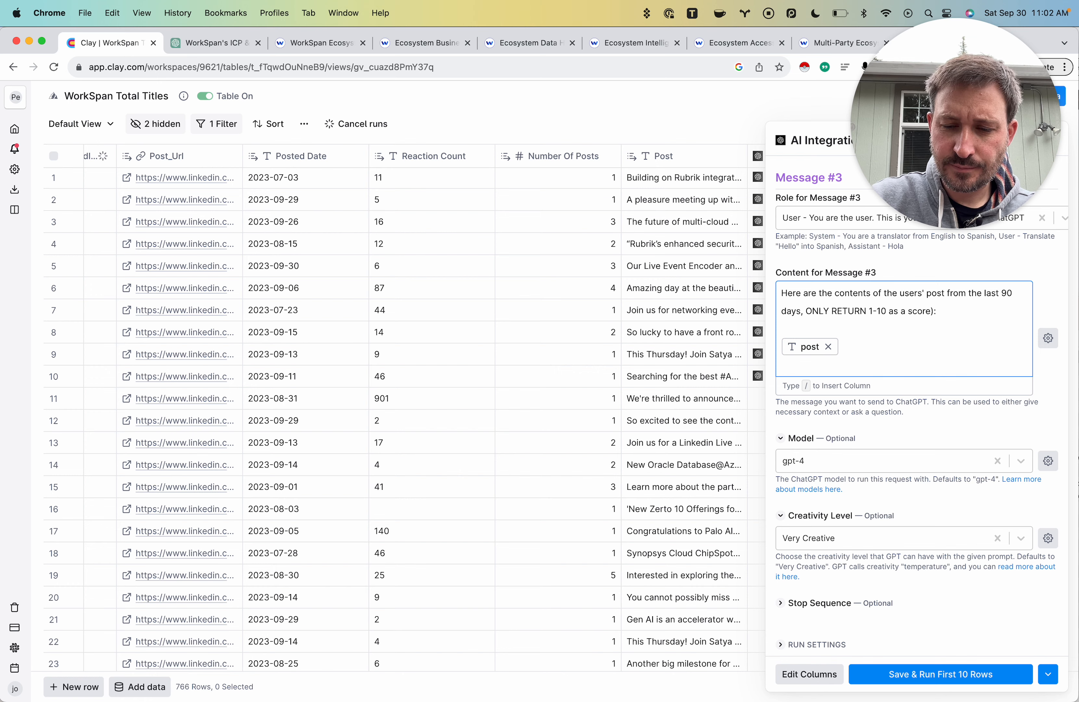
- Insert the post text of posts item 1 from Find Recent LinkedIn Posts for User beneath the first post field in Message #3
text(/)
scroll(913, 487, down, 1)
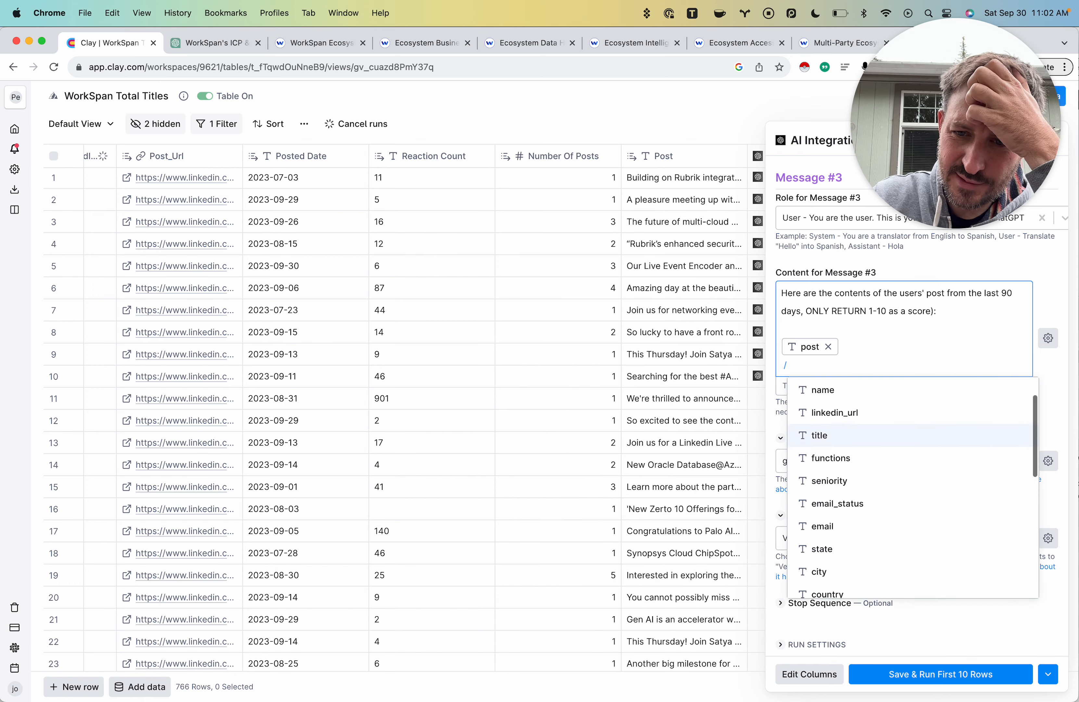
scroll(912, 488, down, 5)
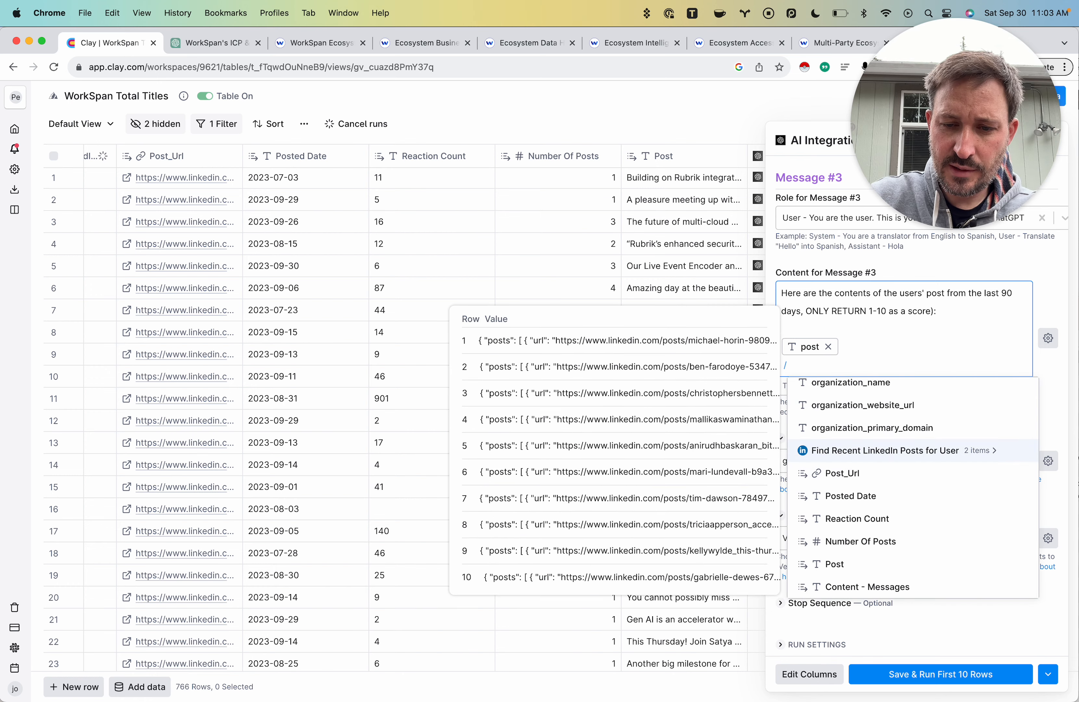
text(po)
key(Down)
key(Down)
key(Up)
key(Up)
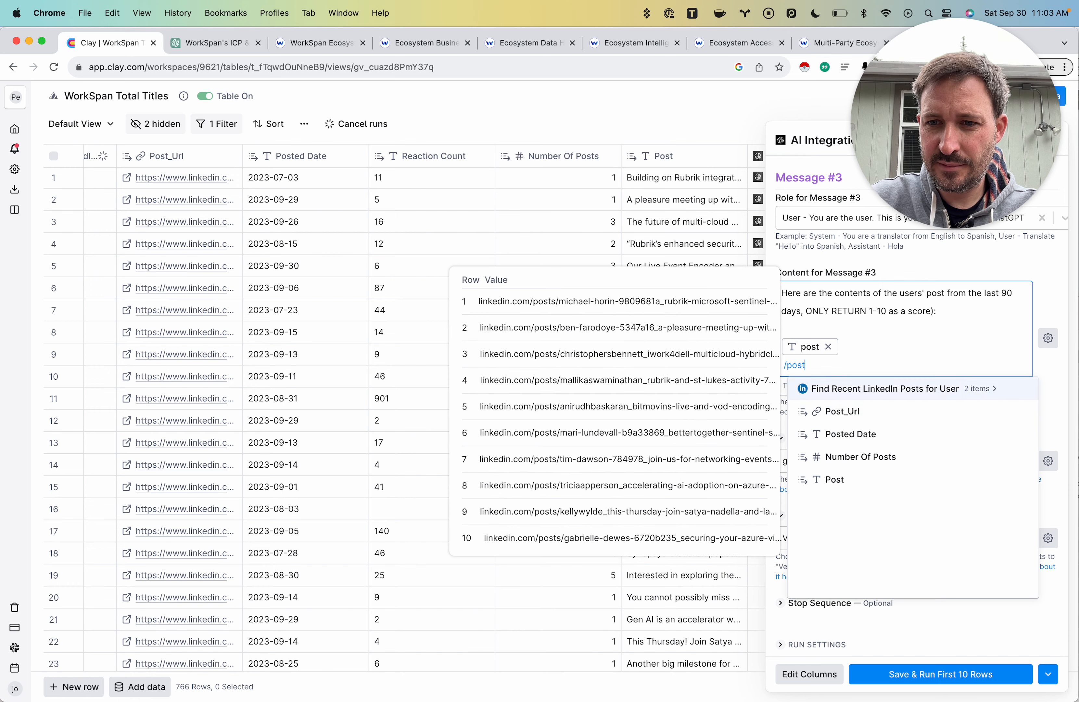
key(Return)
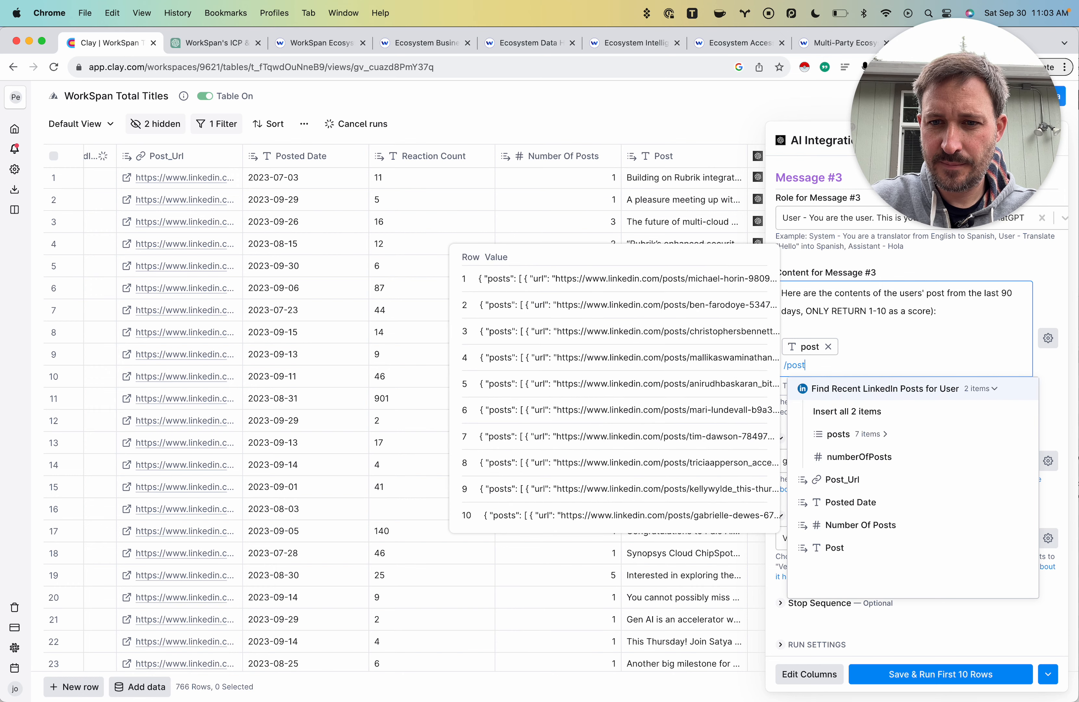
key(Down)
key(Down)
key(Return)
key(Down)
key(Down)
key(Down)
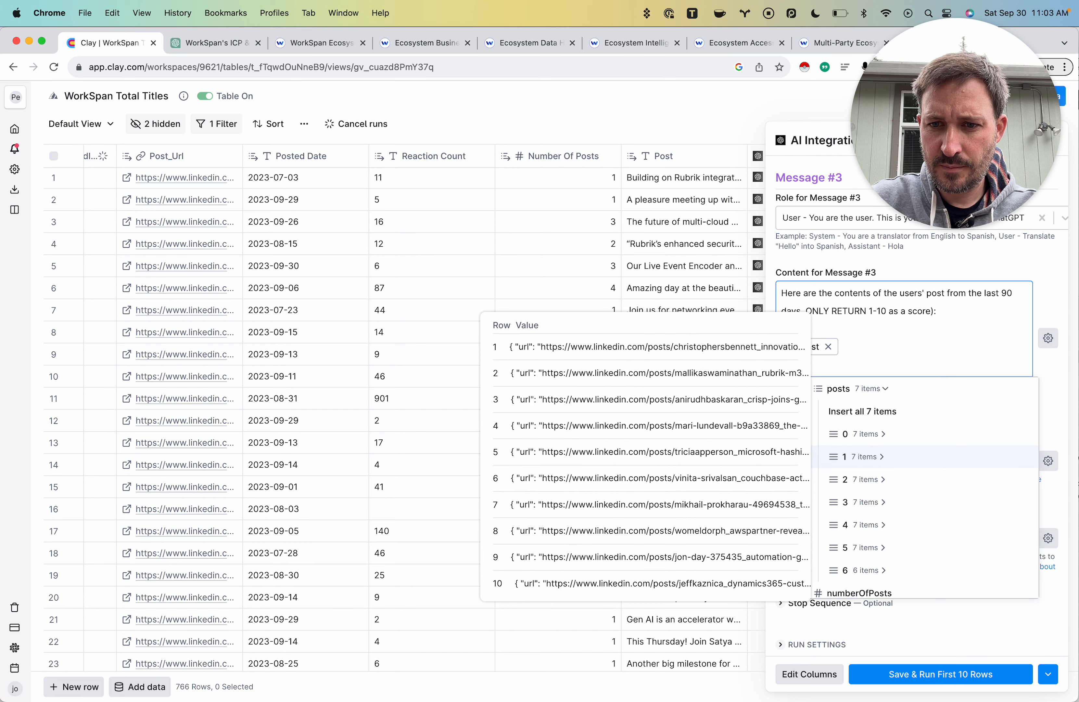
key(Return)
key(Down)
key(Down)
key(Down)
key(Down)
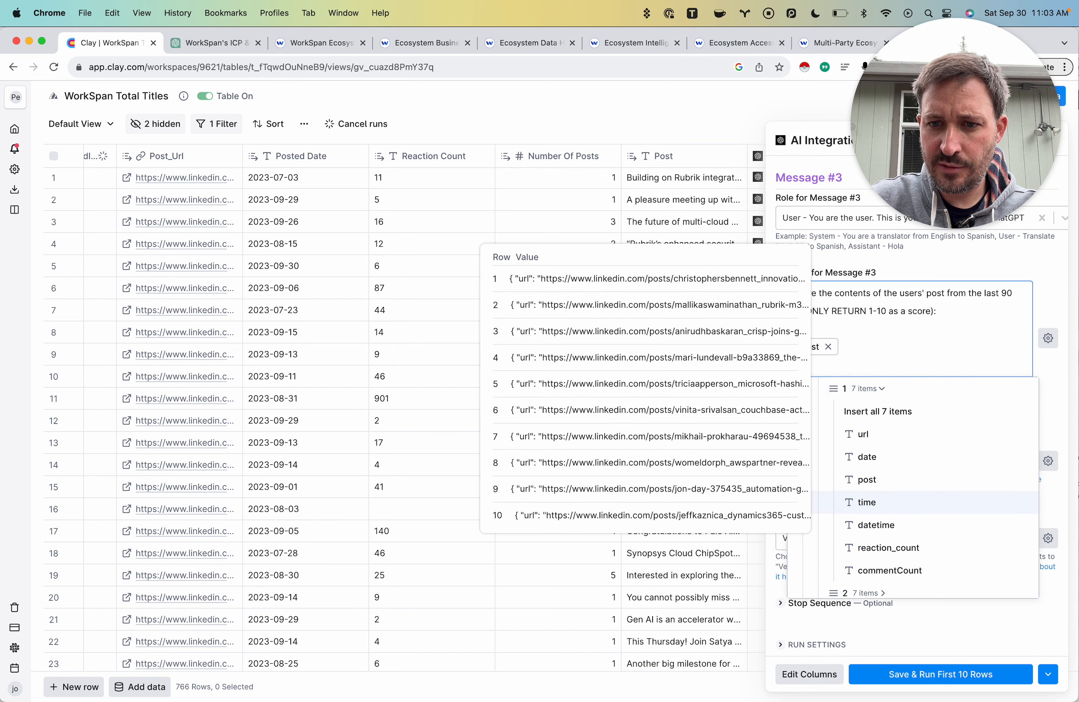
key(Up)
key(Up)
key(Return)
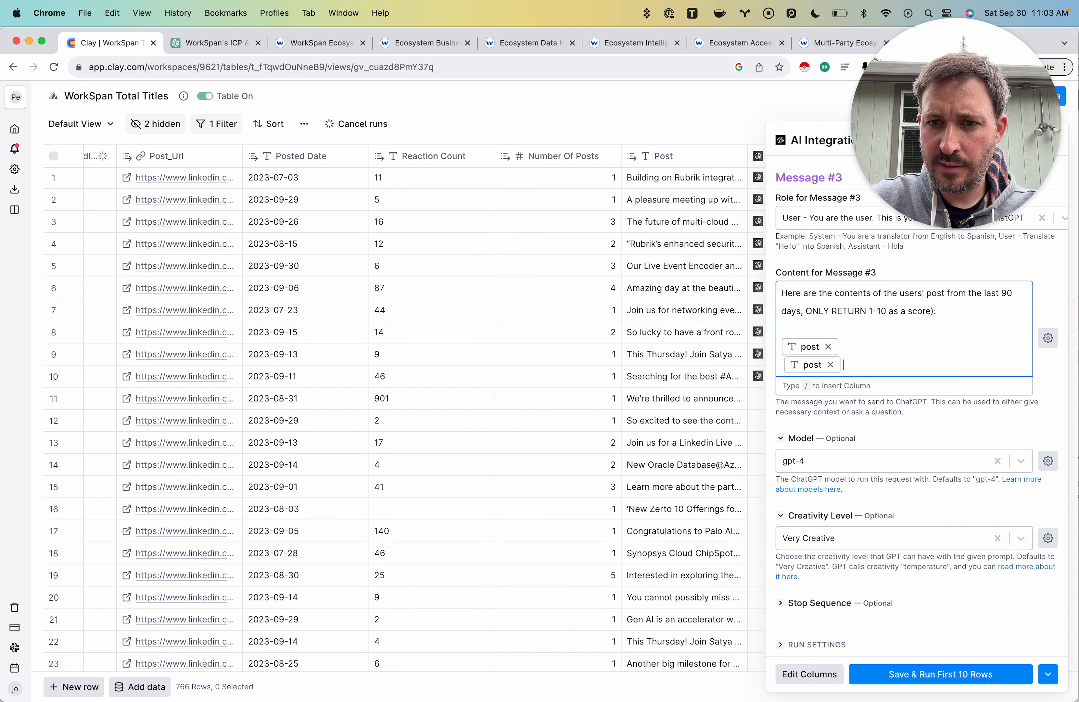
- Remove the extra space in front of the second post field in the Message #3 content
key(Left)
key(Left)
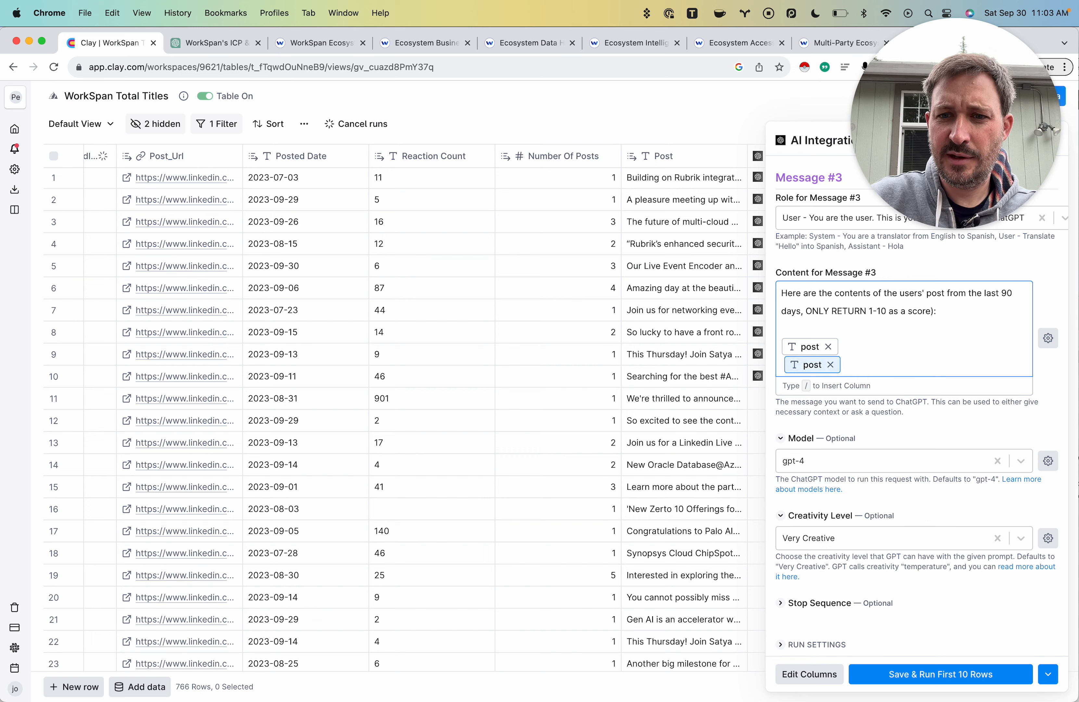
key(BackSpace)
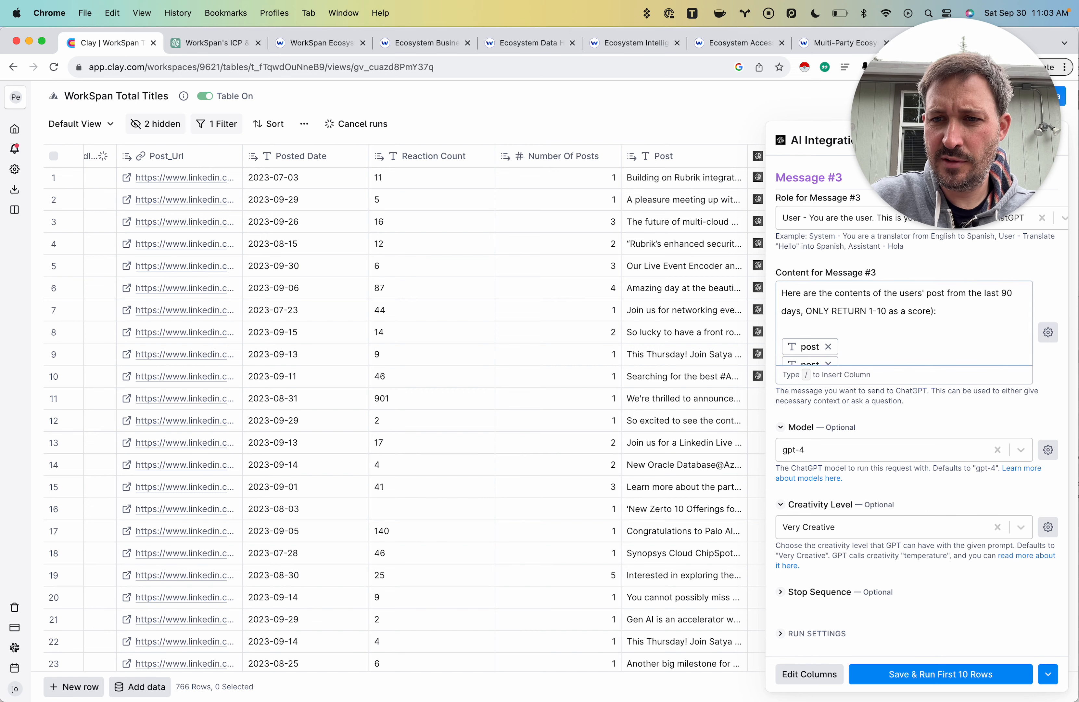
- Switch the Message #3 content to a formula and try to duplicate the posts item 1 reference on a separate line below it
click(1048, 332)
click(974, 423)
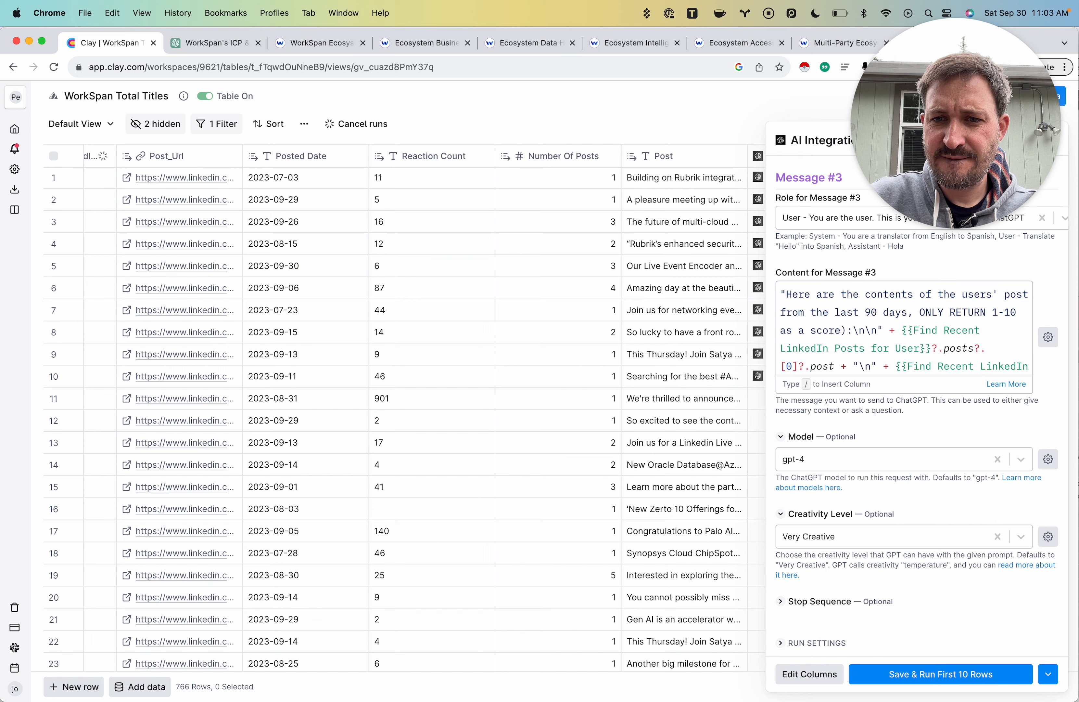
scroll(922, 405, down, 1)
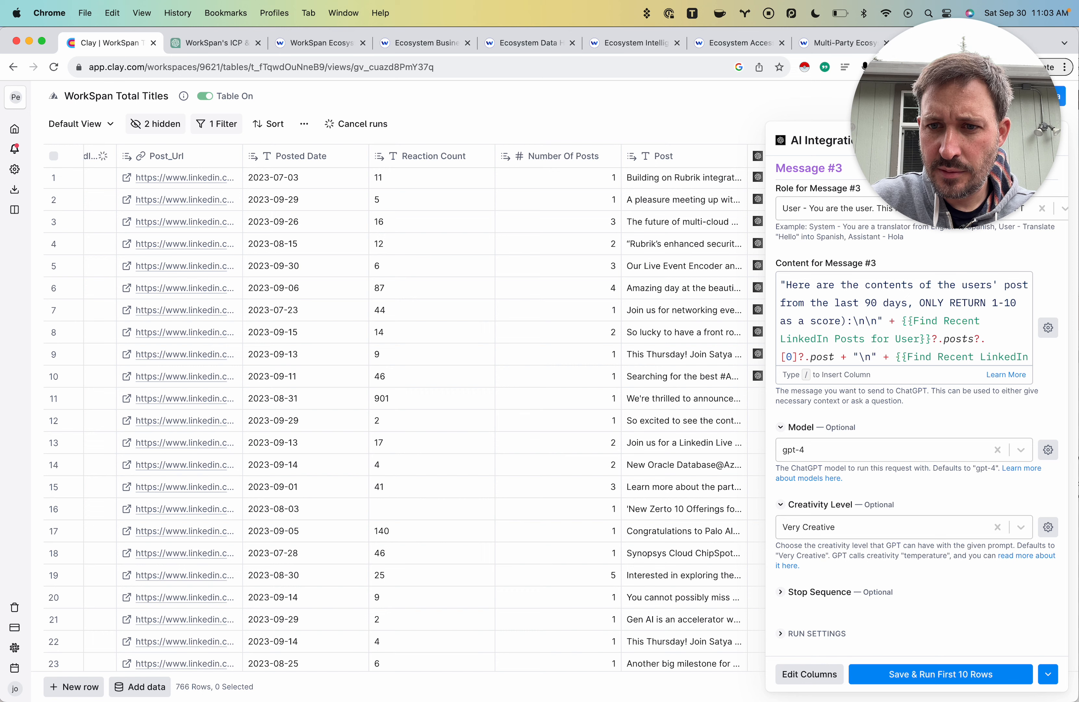
click(908, 356)
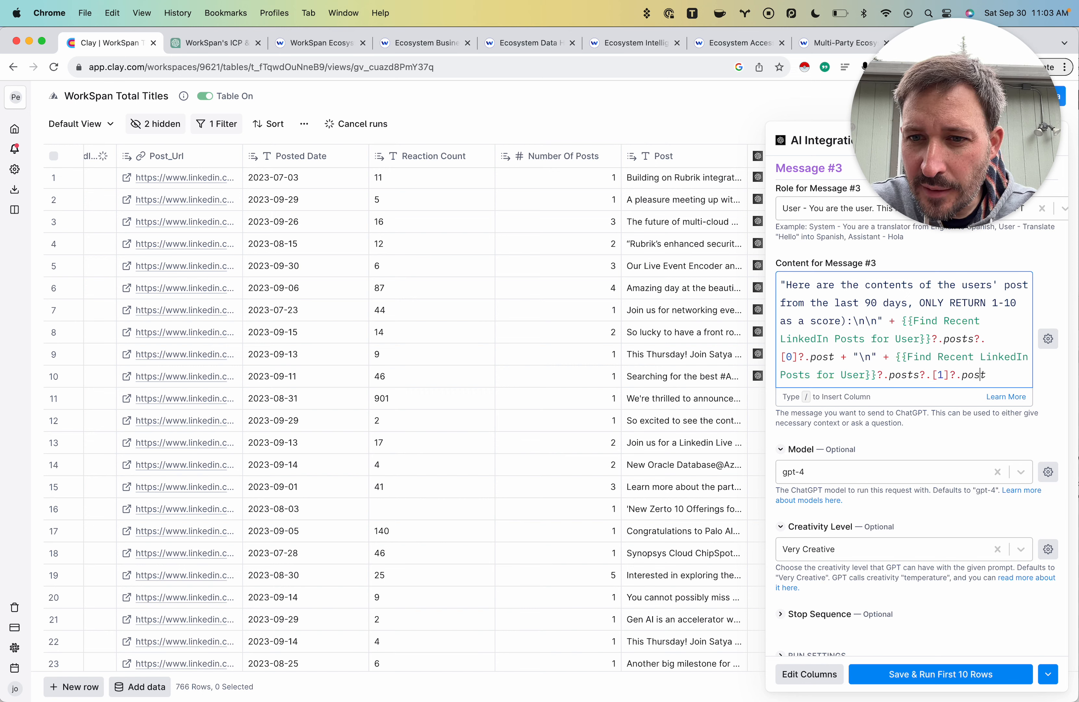
drag(883, 356, 986, 375)
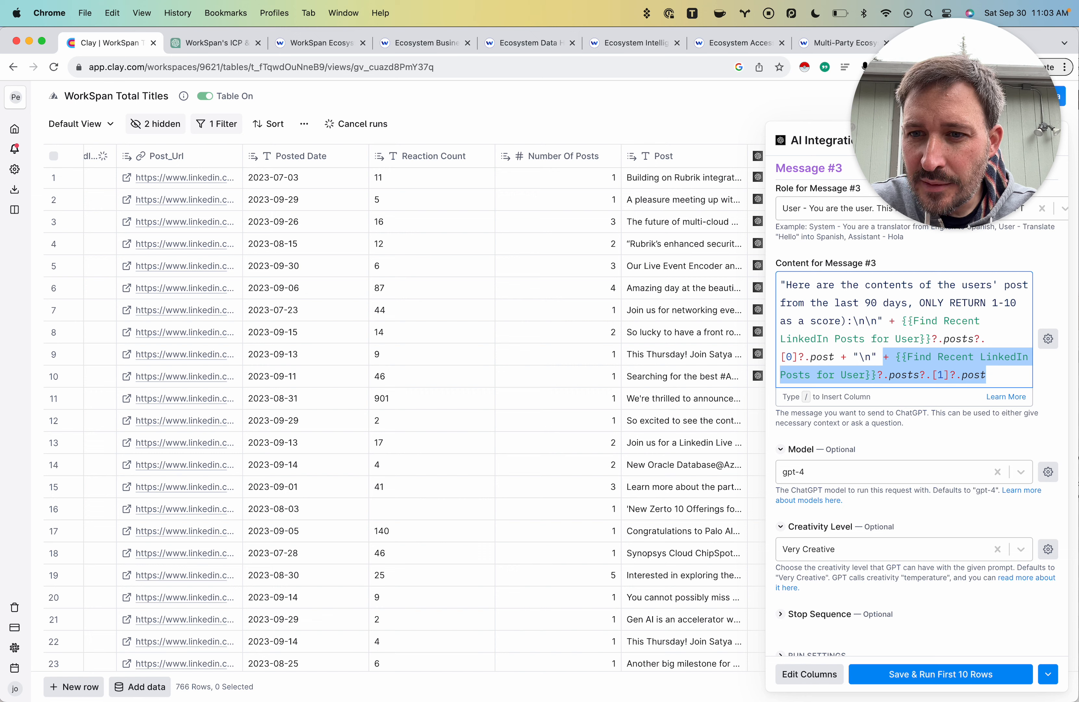
key(super+c)
key(Right)
key(Return)
key(Return)
key(super+v)
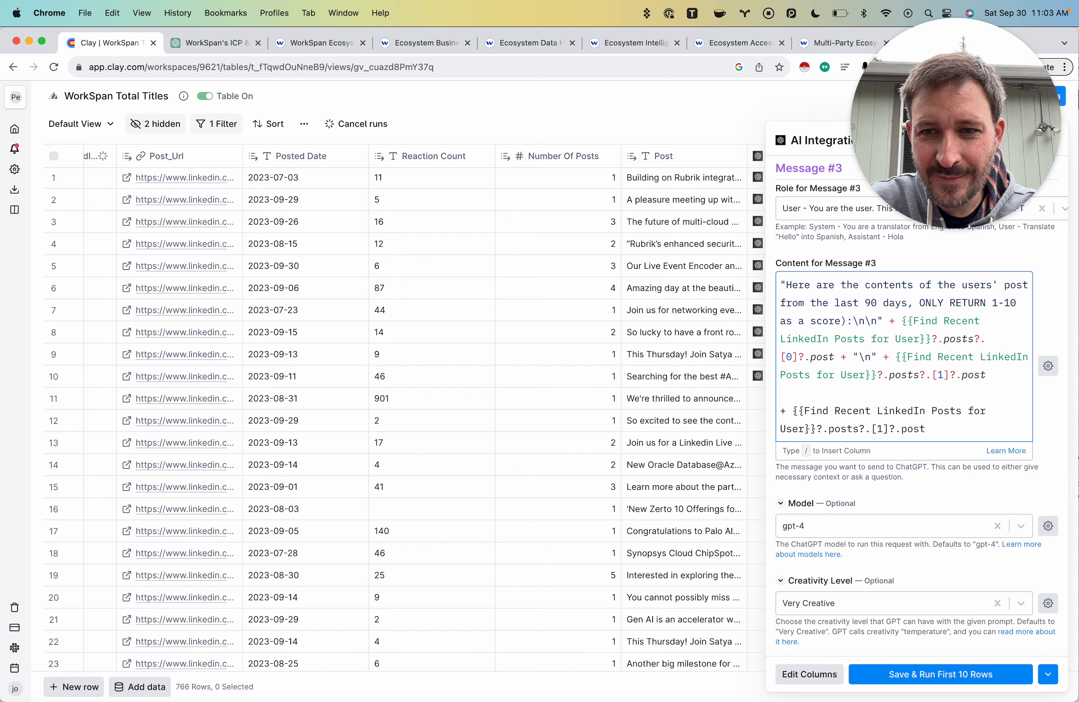
key(super+shift+Left)
key(shift+Up)
key(BackSpace)
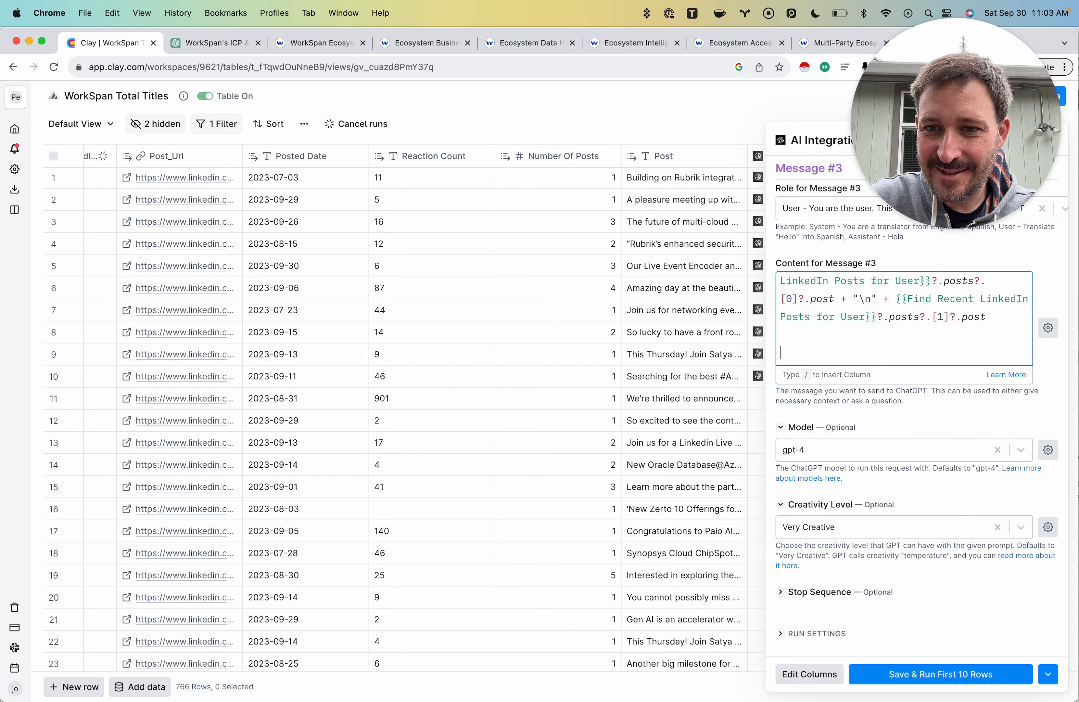
- Try to paste a copy of both post references below the Message #3 formula, and undo it
scroll(915, 410, up, 5)
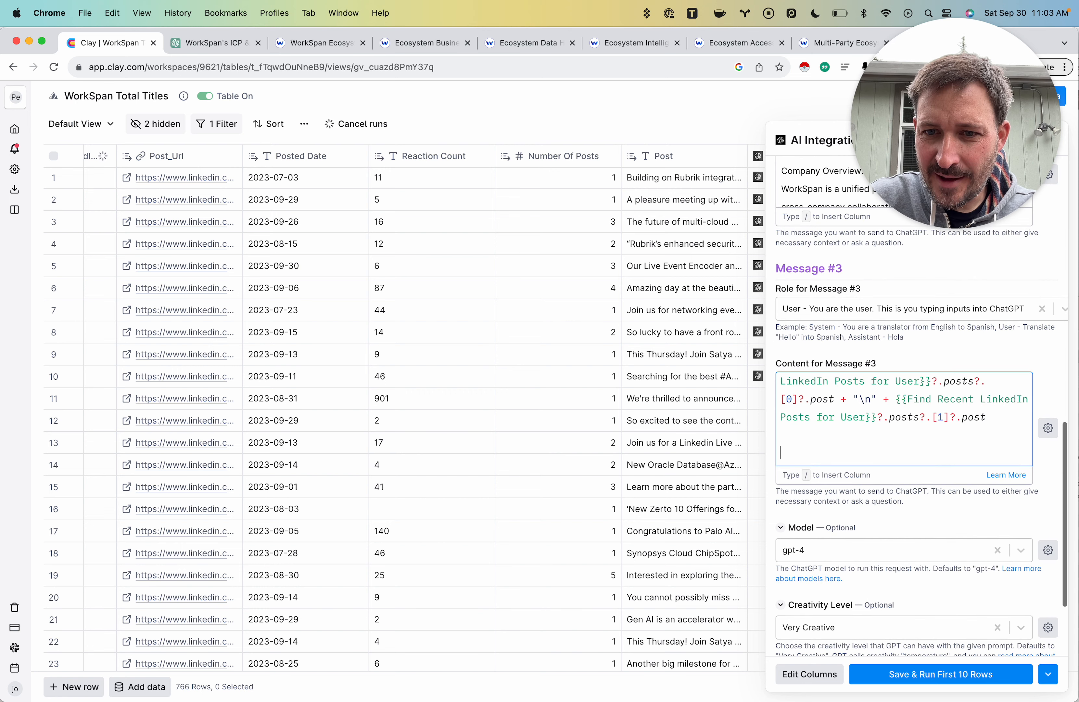
scroll(912, 440, up, 1)
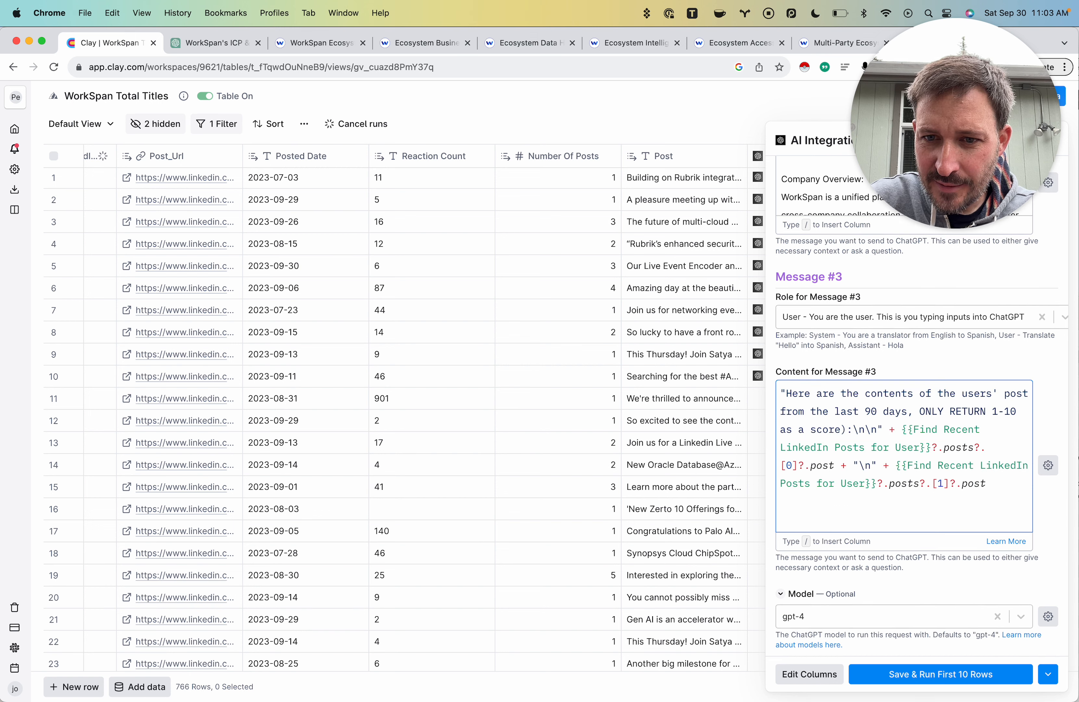
key(super+shift+Down)
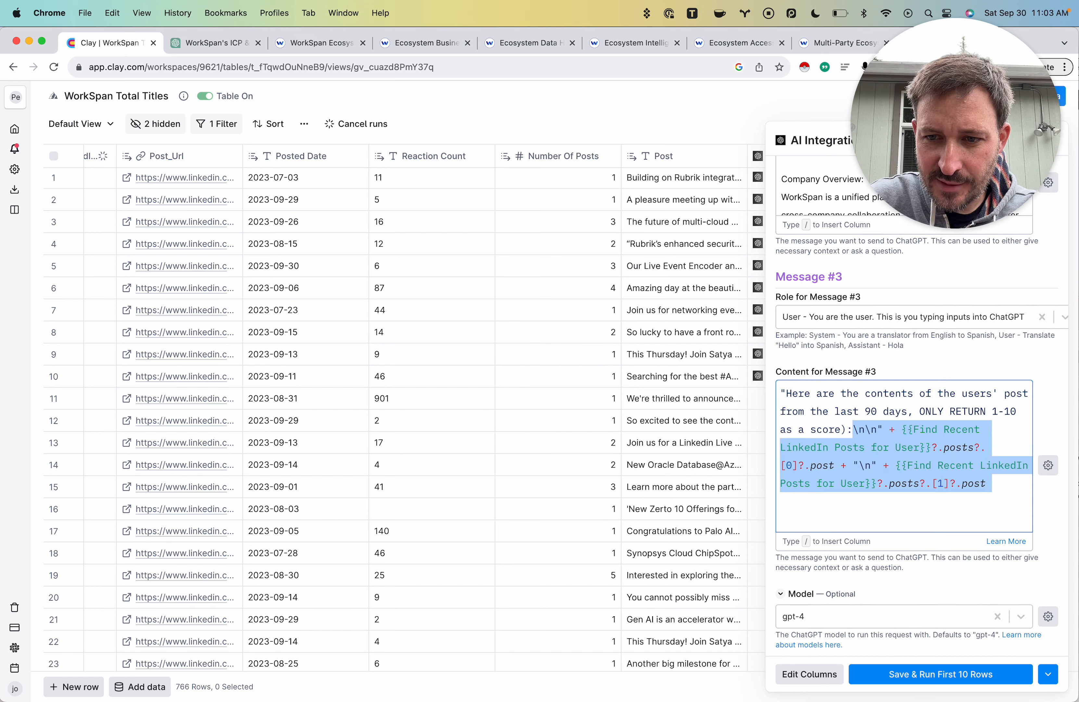
key(super+c)
key(Right)
key(Return)
key(Return)
key(super+v)
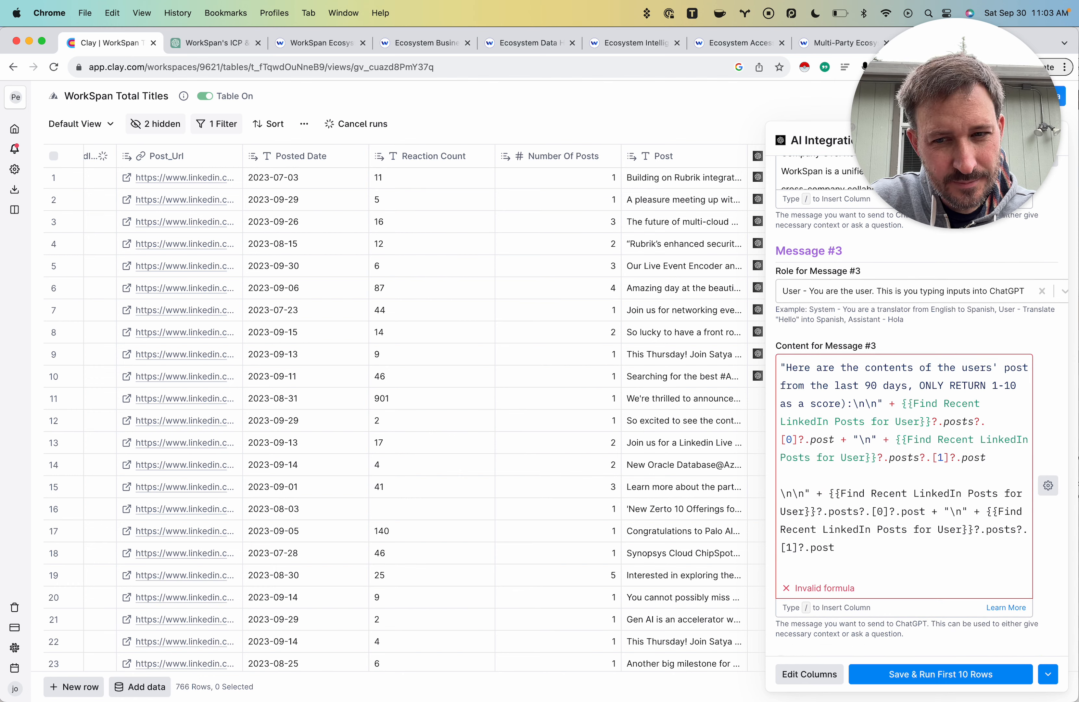
key(super+z)
key(super+z)
- Return the Message #3 content to text with tokens and leave one blank line between the two post fields
click(1048, 440)
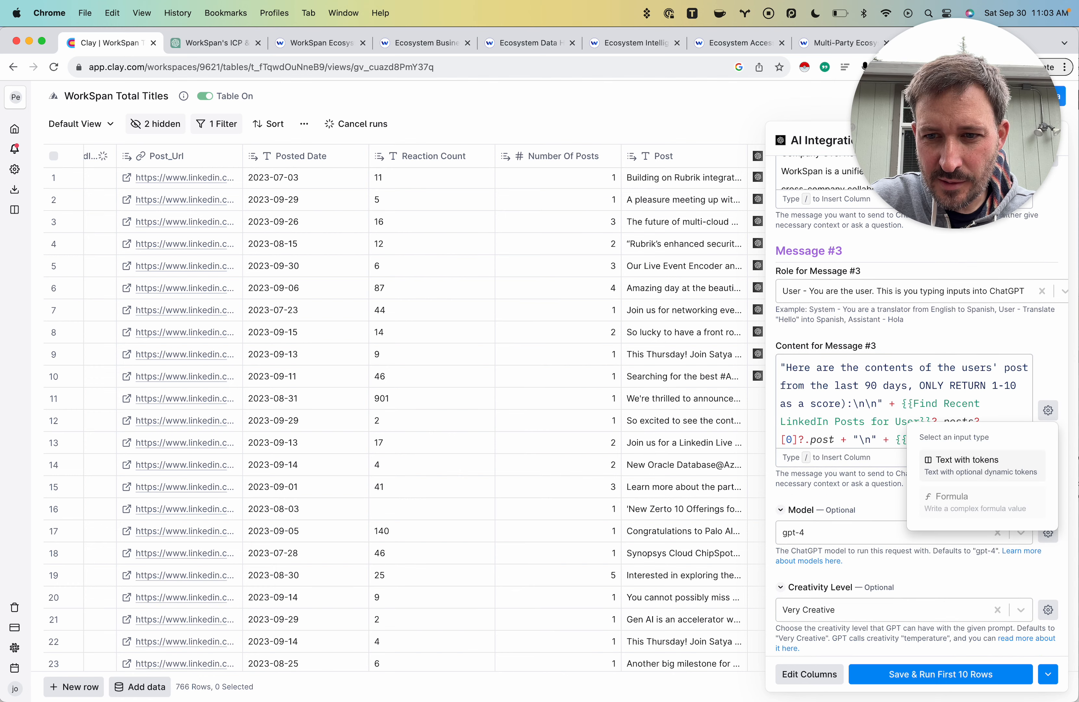
click(982, 464)
scroll(983, 463, down, 1)
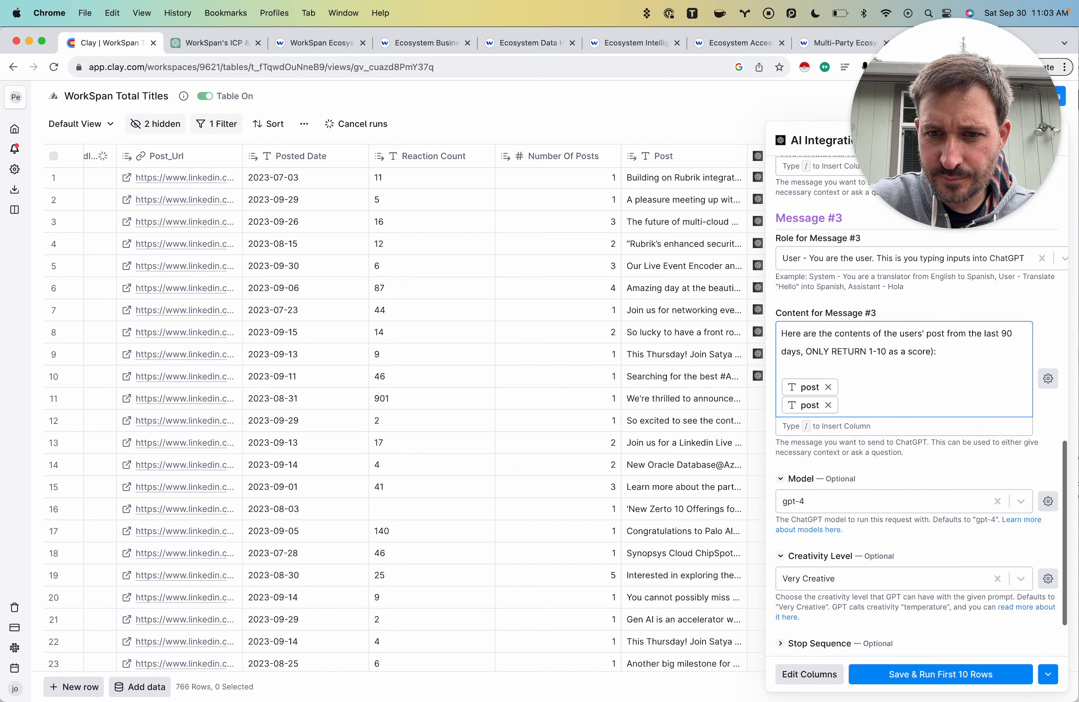
click(840, 423)
key(Return)
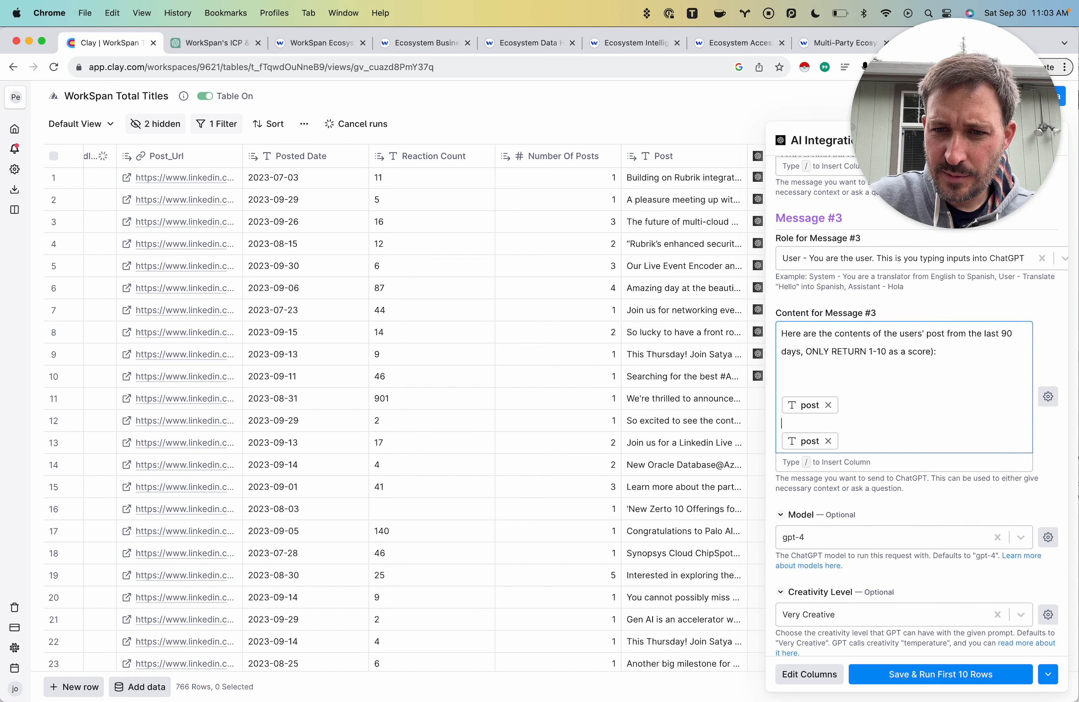
text(m)
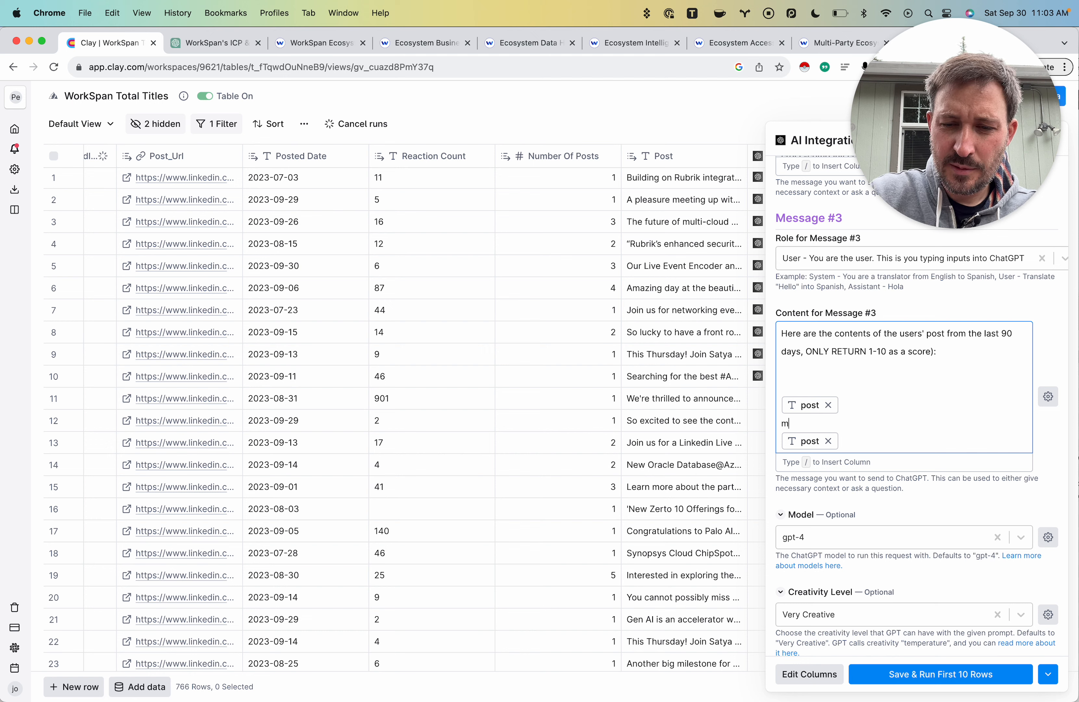
text(eow)
key(BackSpace)
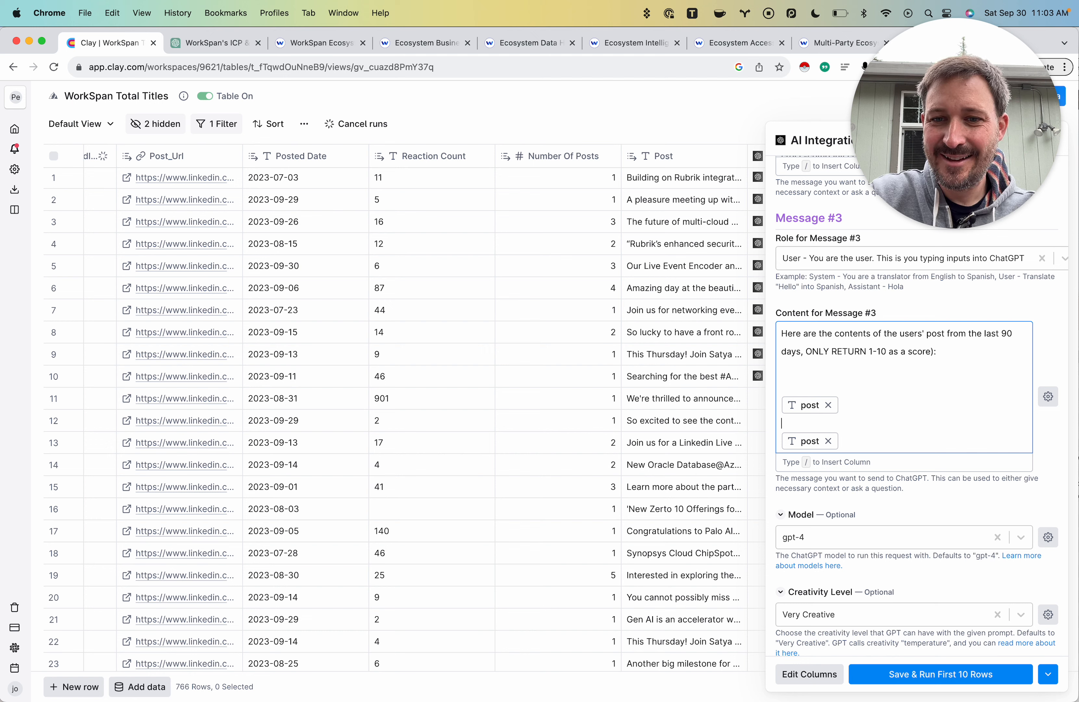
key(Up)
key(Up)
key(Up)
key(BackSpace)
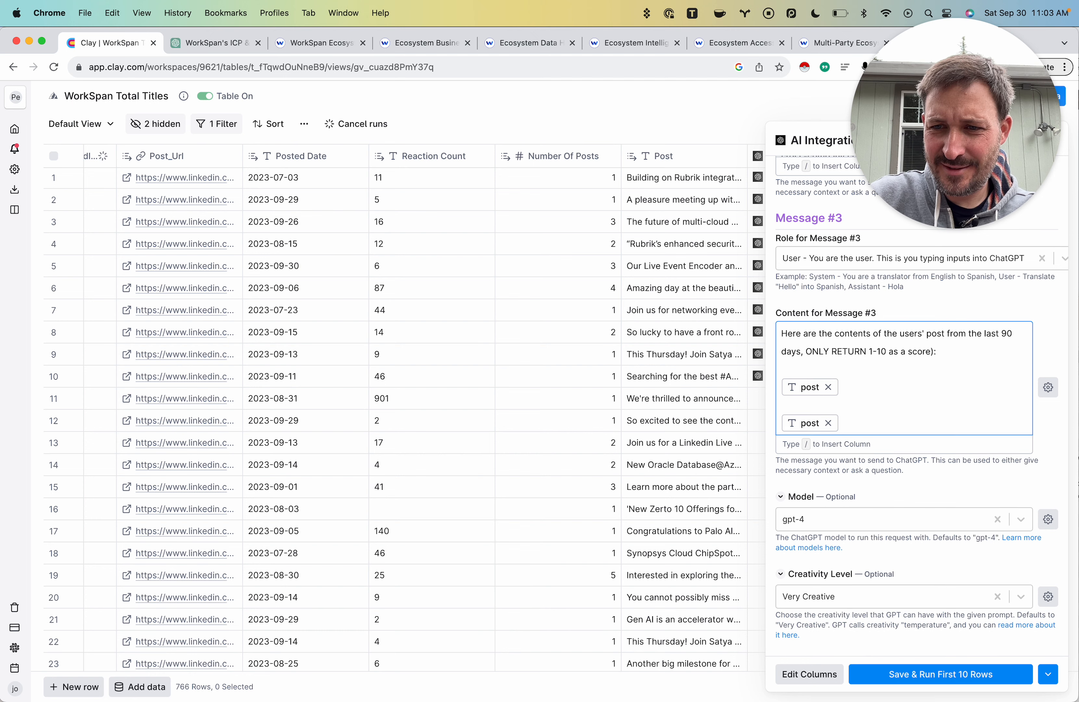
- Convert the Message #3 content to a formula and open the full expression for editing
click(1048, 387)
click(1048, 373)
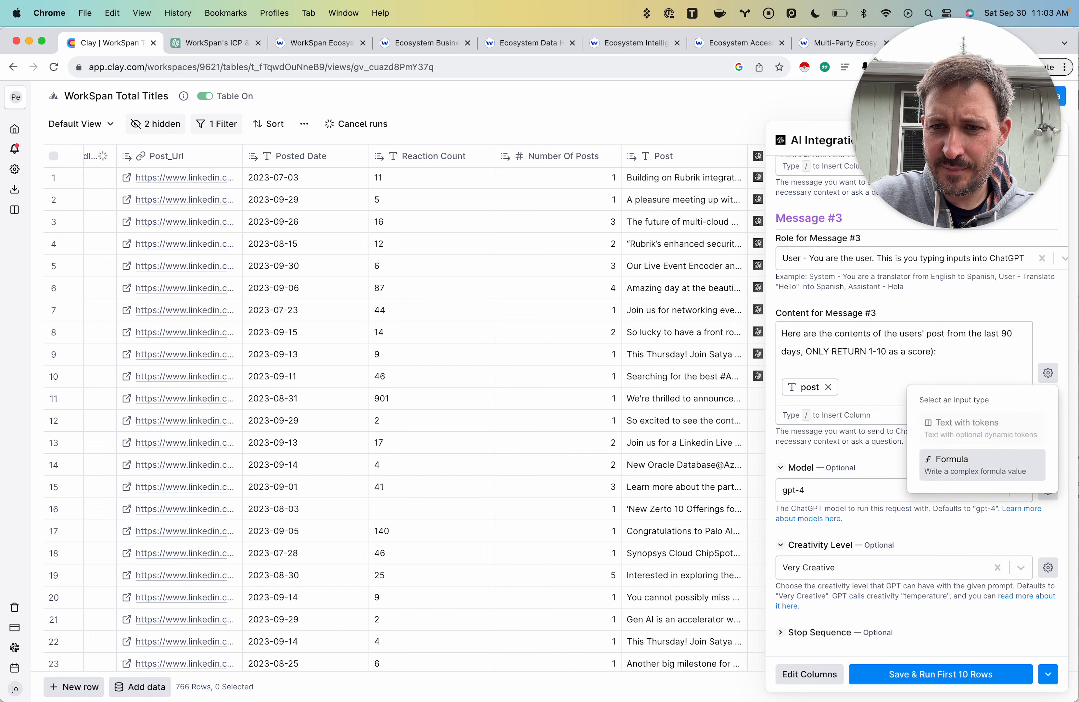
click(982, 464)
scroll(982, 464, down, 2)
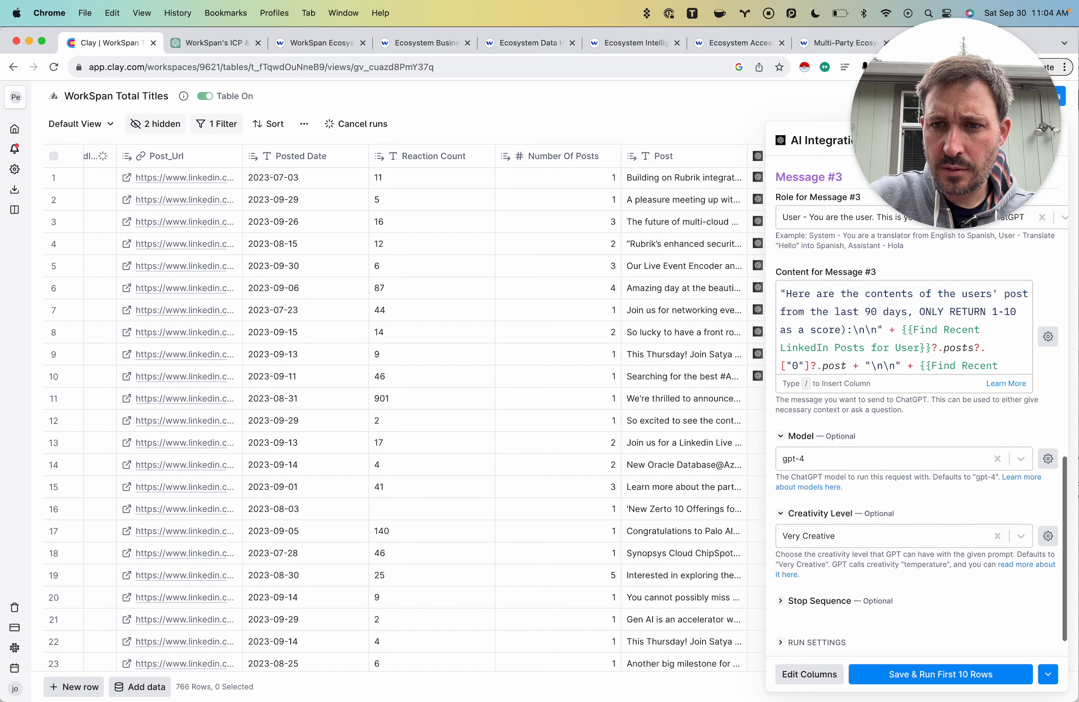
click(920, 312)
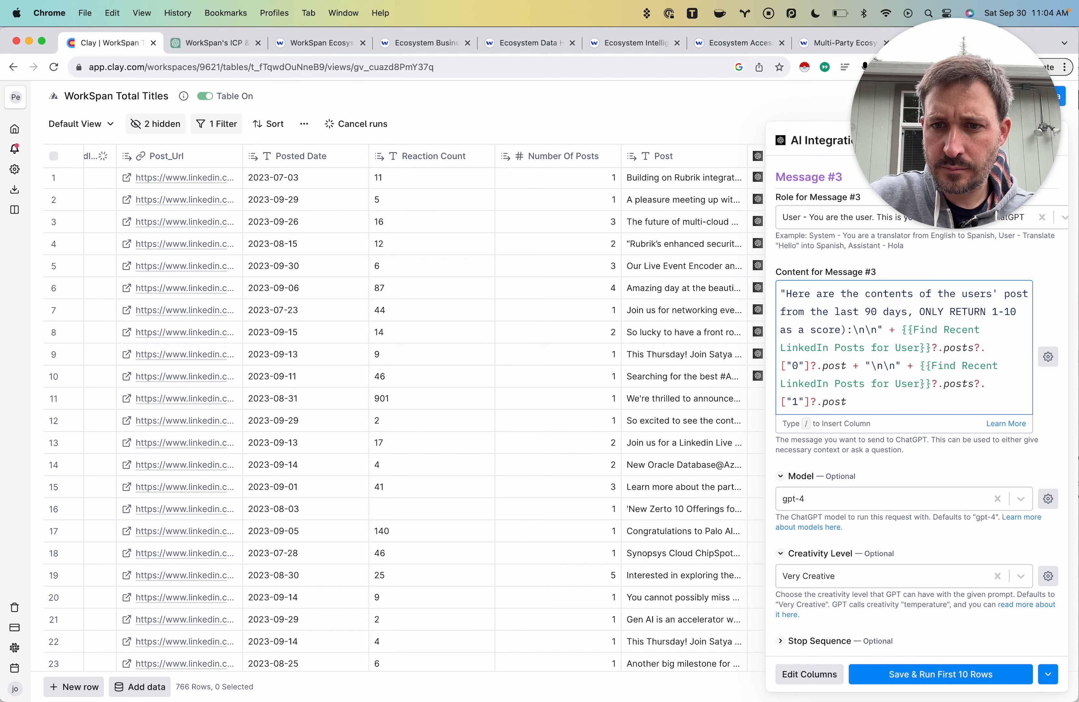
- Try to append a copy of the expression from \n\n through posts item 1 beneath the formula, and undo it
drag(853, 330, 888, 403)
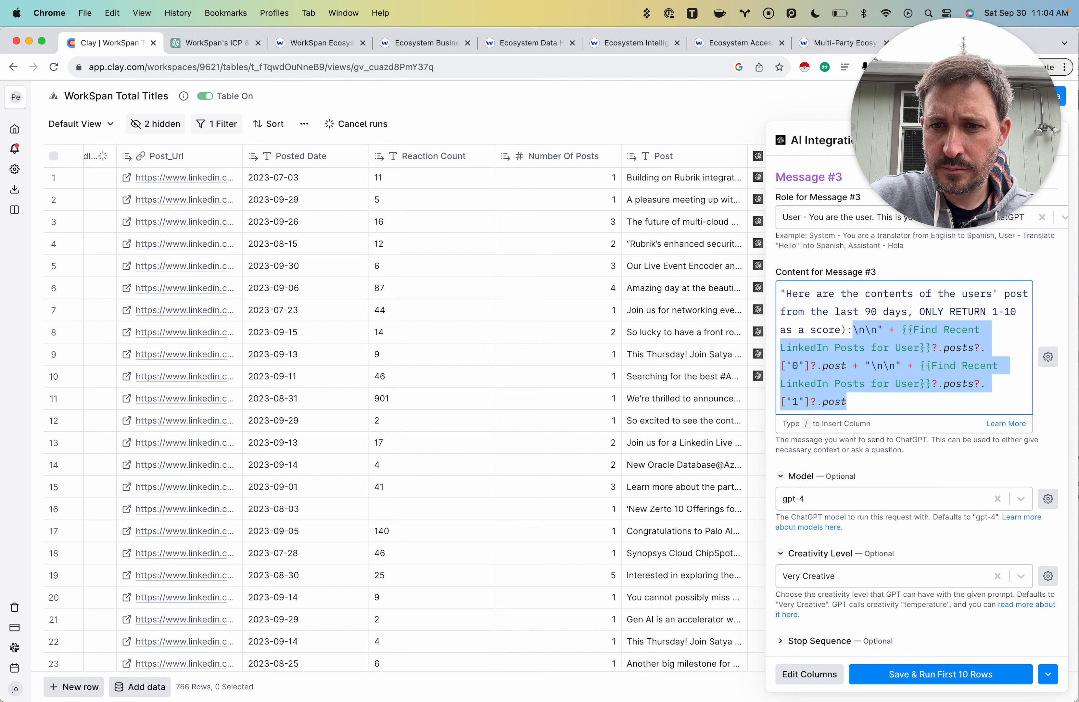
key(super+c)
key(Right)
key(Return)
key(Return)
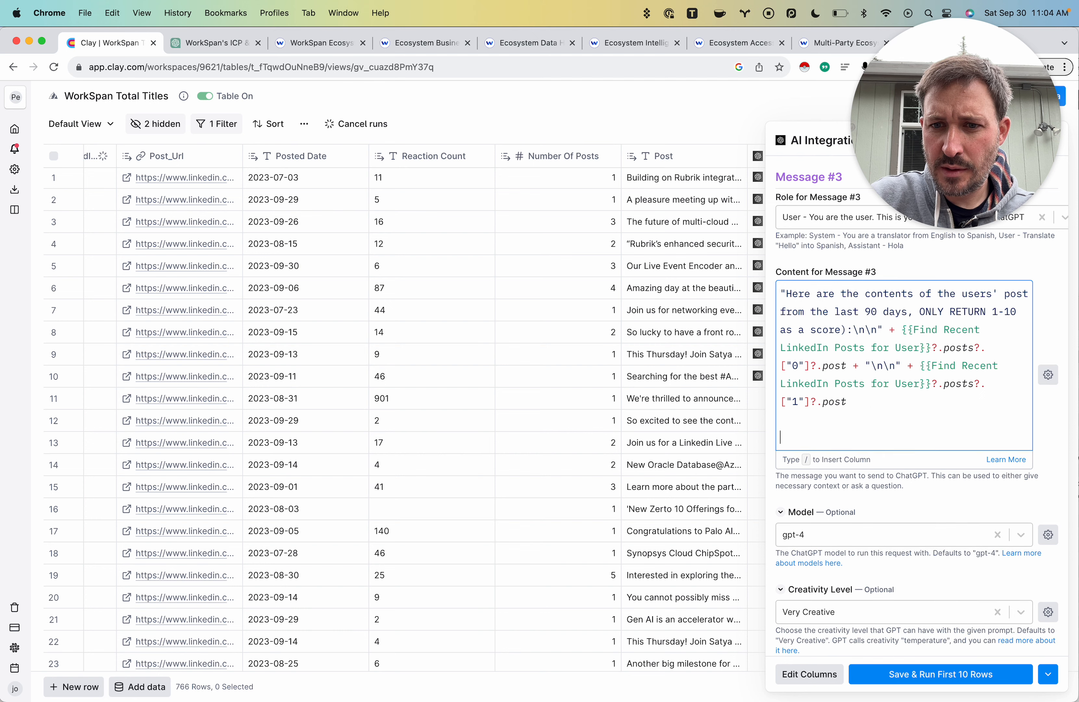
key(super+v)
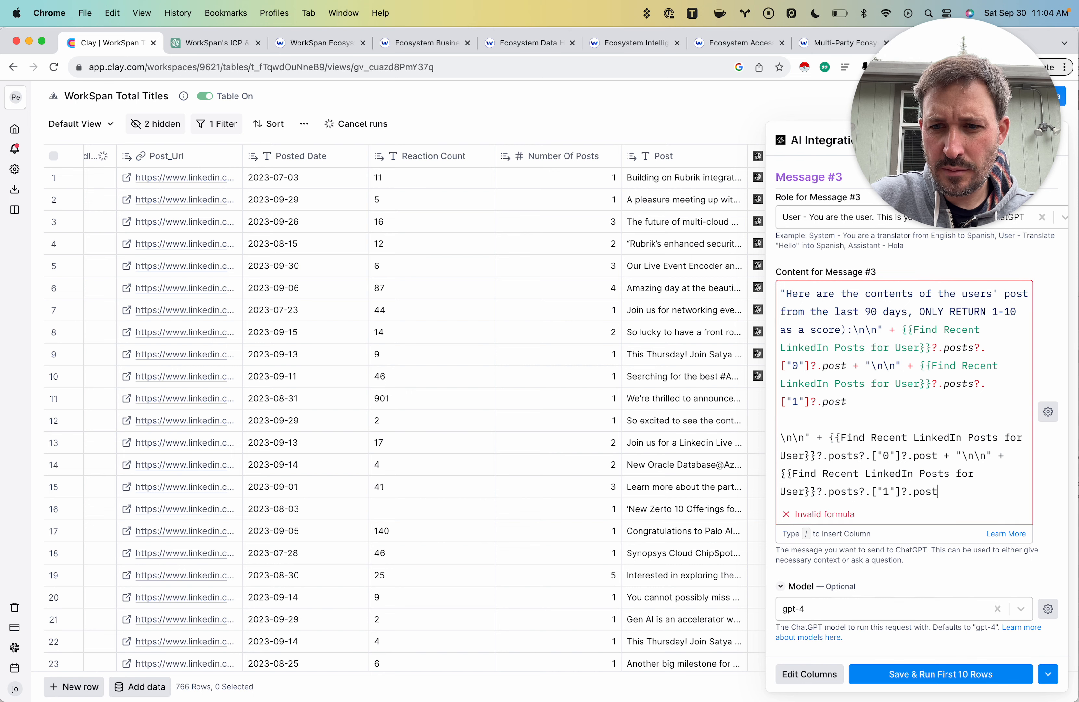
key(super+z)
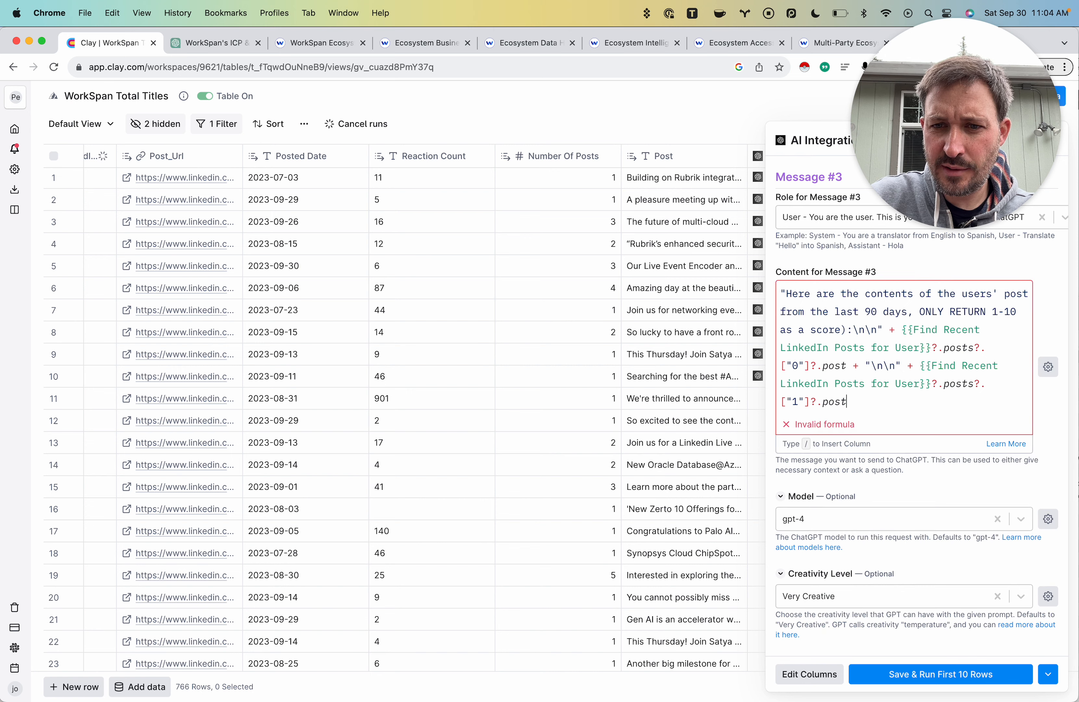
- Copy the posts item 1 reference in the Message #3 formula and append it with + as the post of item "2"
key(shift+Left)
key(shift+Left)
key(shift+Left)
key(shift+Left)
key(shift+Left)
key(shift+Left)
key(shift+Left)
key(shift+Left)
key(shift+Left)
key(shift+Left)
key(shift+Left)
key(shift+Left)
key(shift+Left)
key(shift+Left)
key(shift+Left)
key(shift+Left)
key(shift+Left)
key(shift+Left)
key(shift+Left)
key(shift+Left)
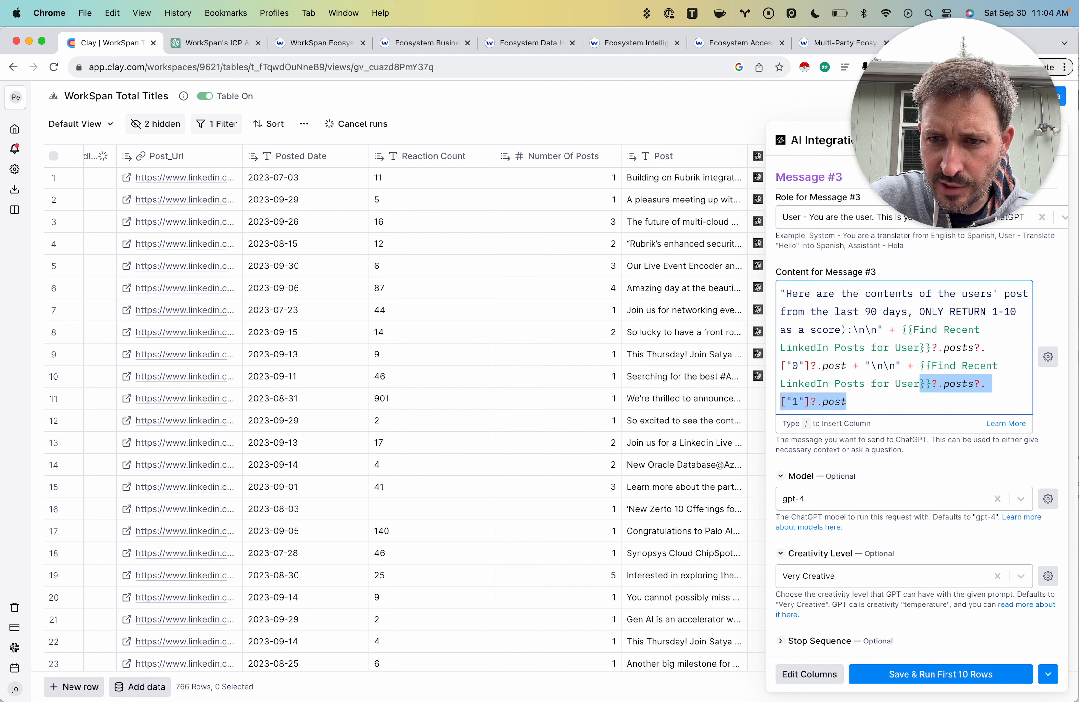
key(shift+Right)
key(shift+Up)
key(shift+Left)
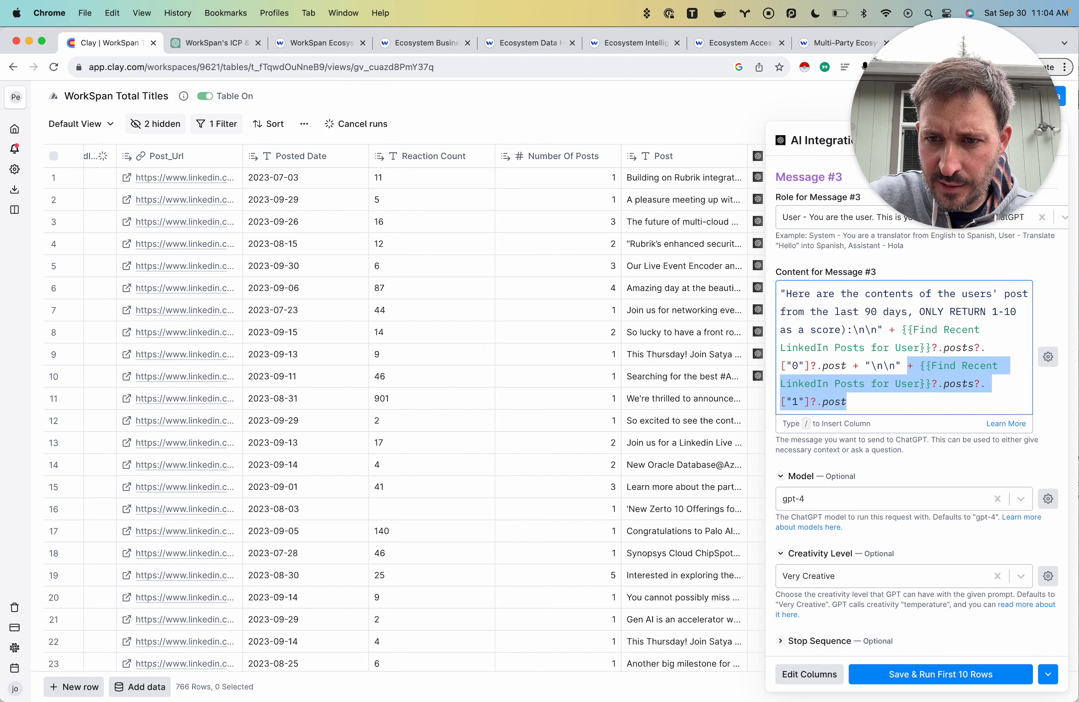
key(super+c)
key(Right)
text(+)
key(super+v)
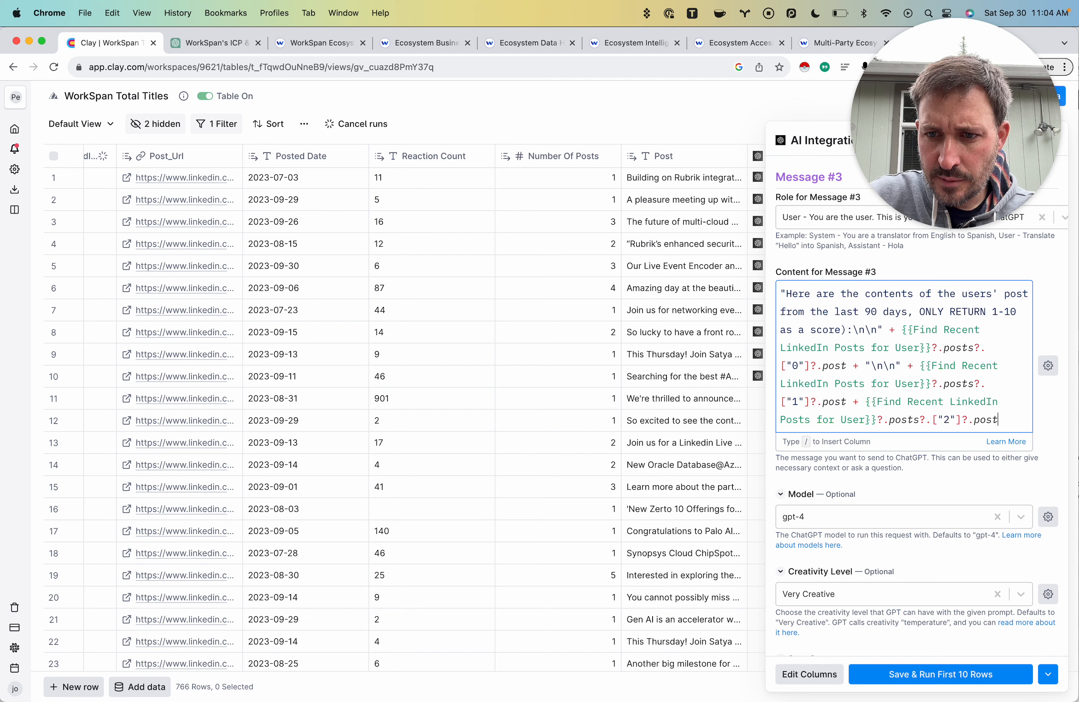
- Append post references for posts items "3", "4" and "5" to the Message #3 formula, joined with +
key(super+v)
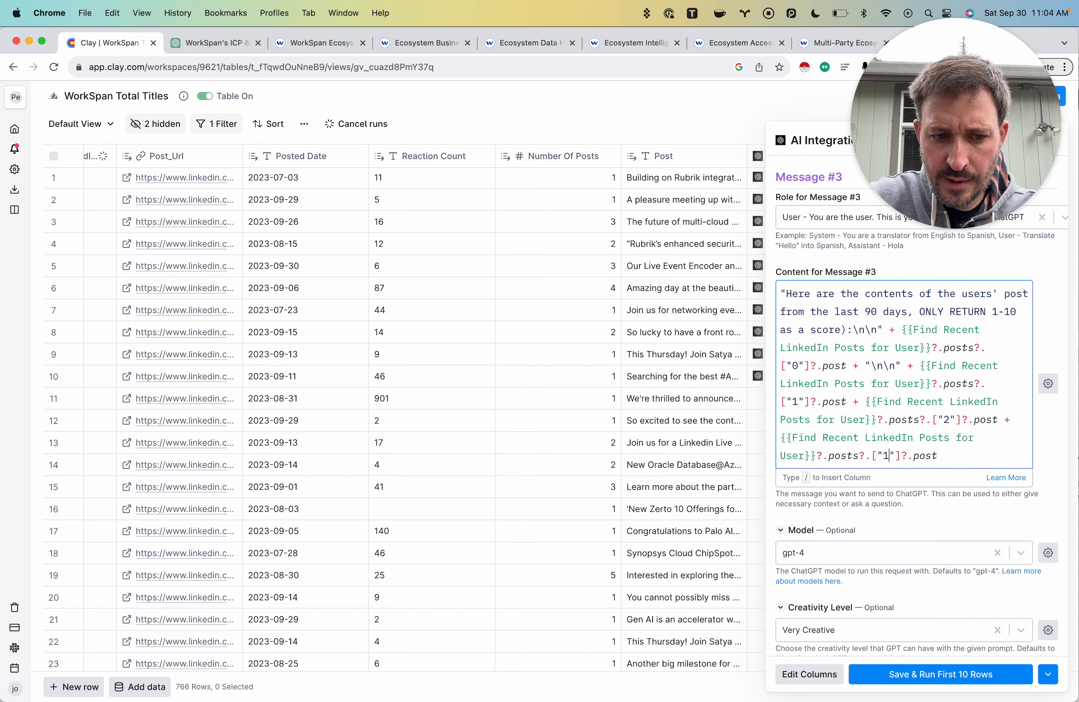
text(+)
key(super+v)
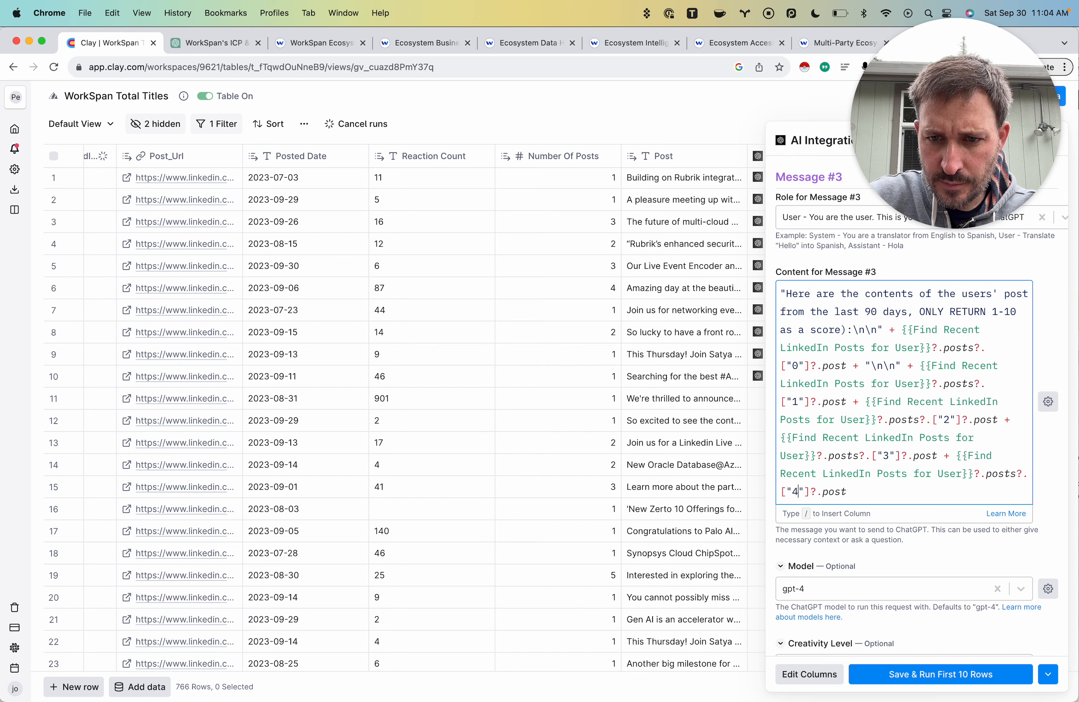
text(+)
key(super+v)
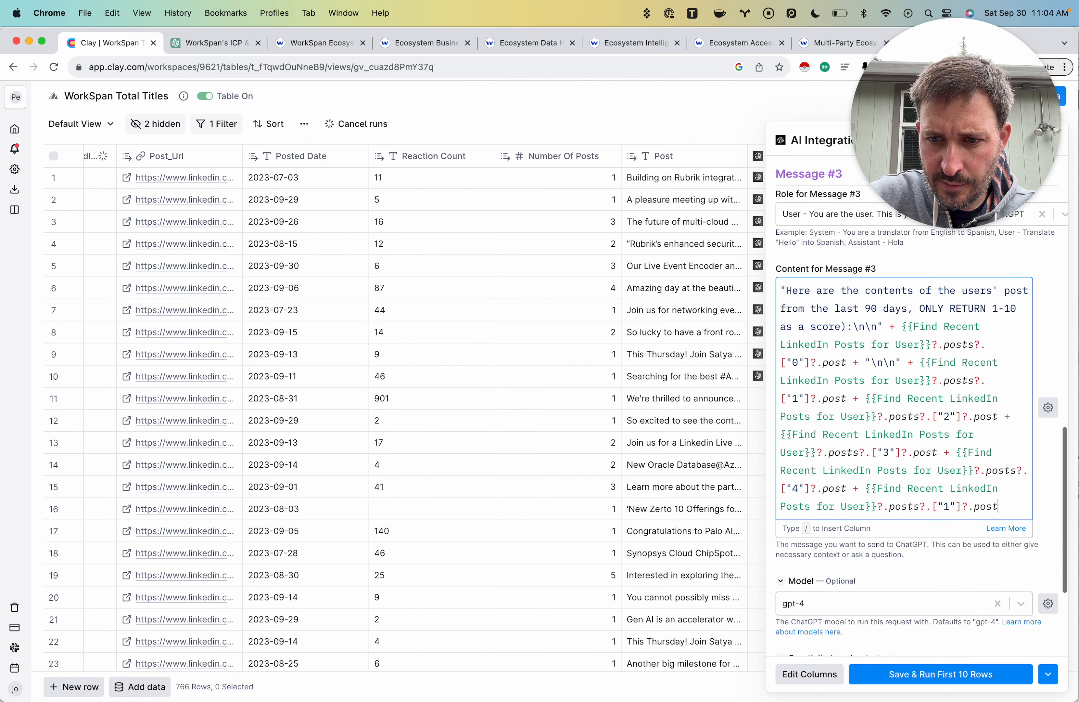
click(950, 507)
scroll(950, 506, down, 2)
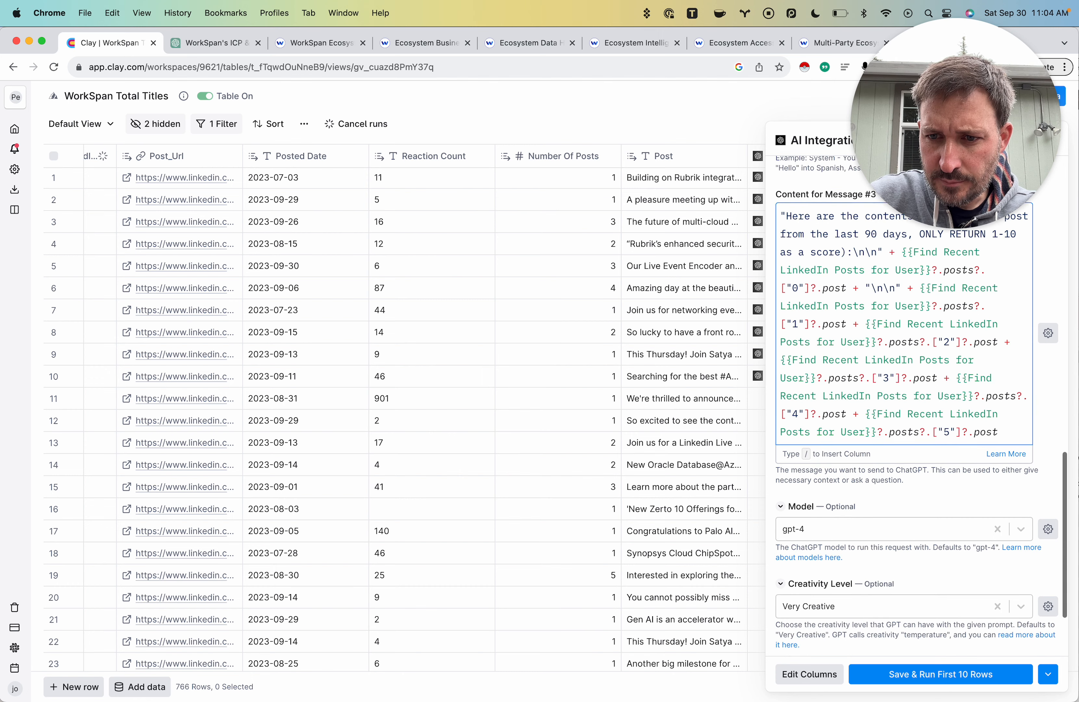
- Append post references for posts items "6" and "7" to the Message #3 formula, joined with +
click(999, 416)
key(super+v)
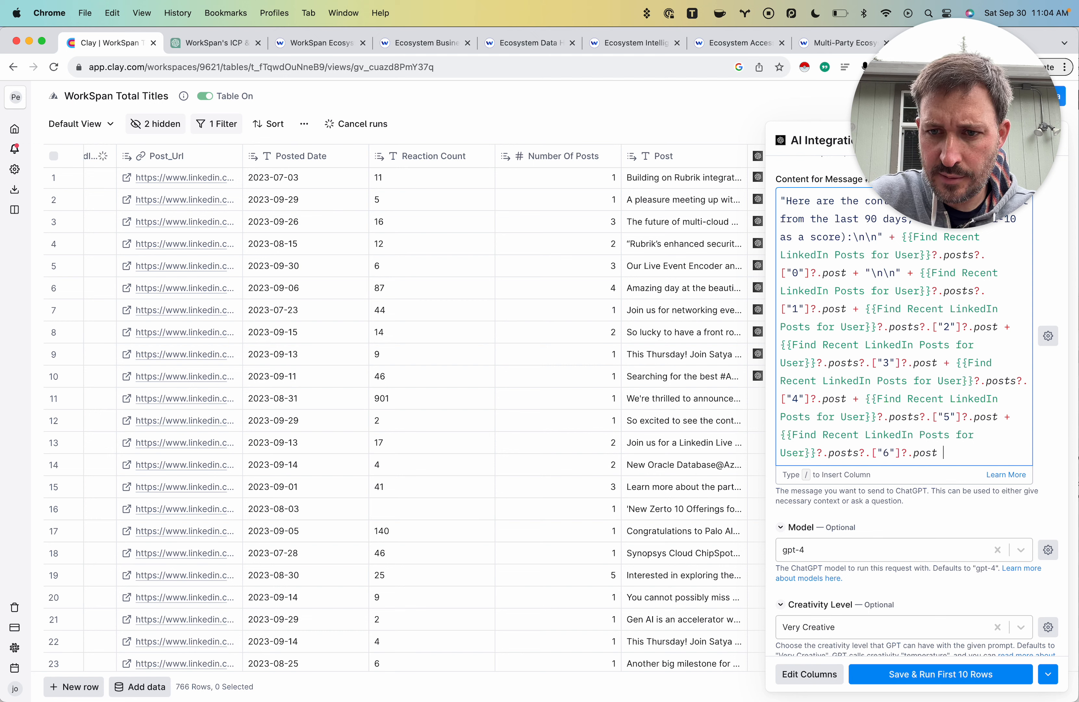
text(+)
key(super+v)
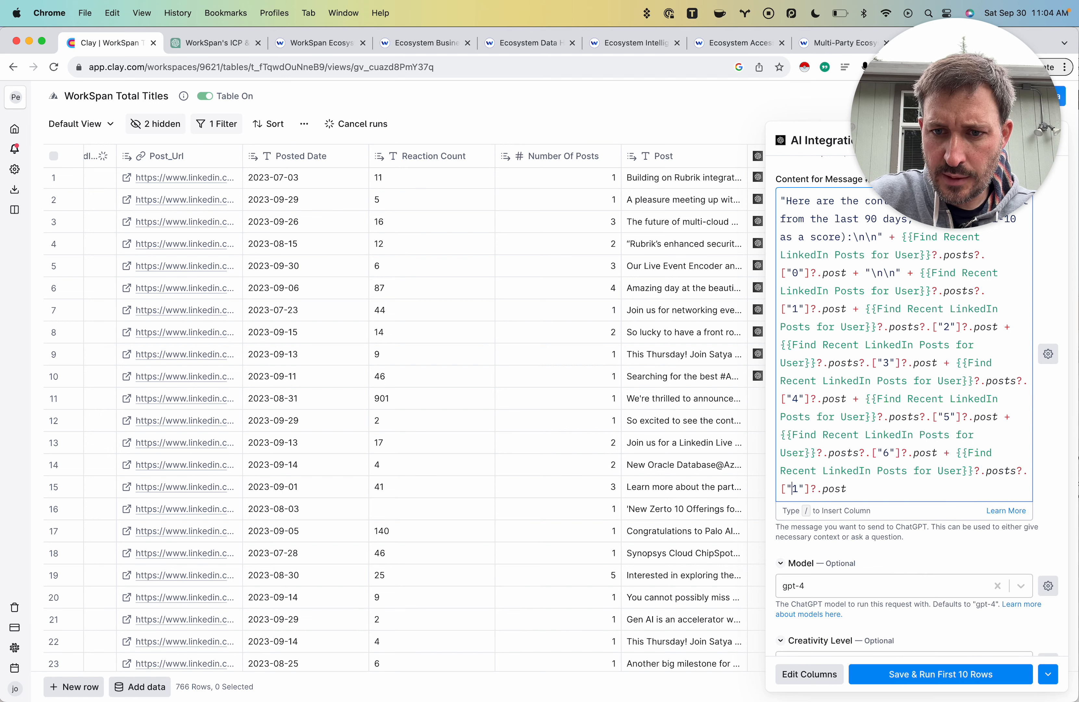
key(Delete)
text(7)
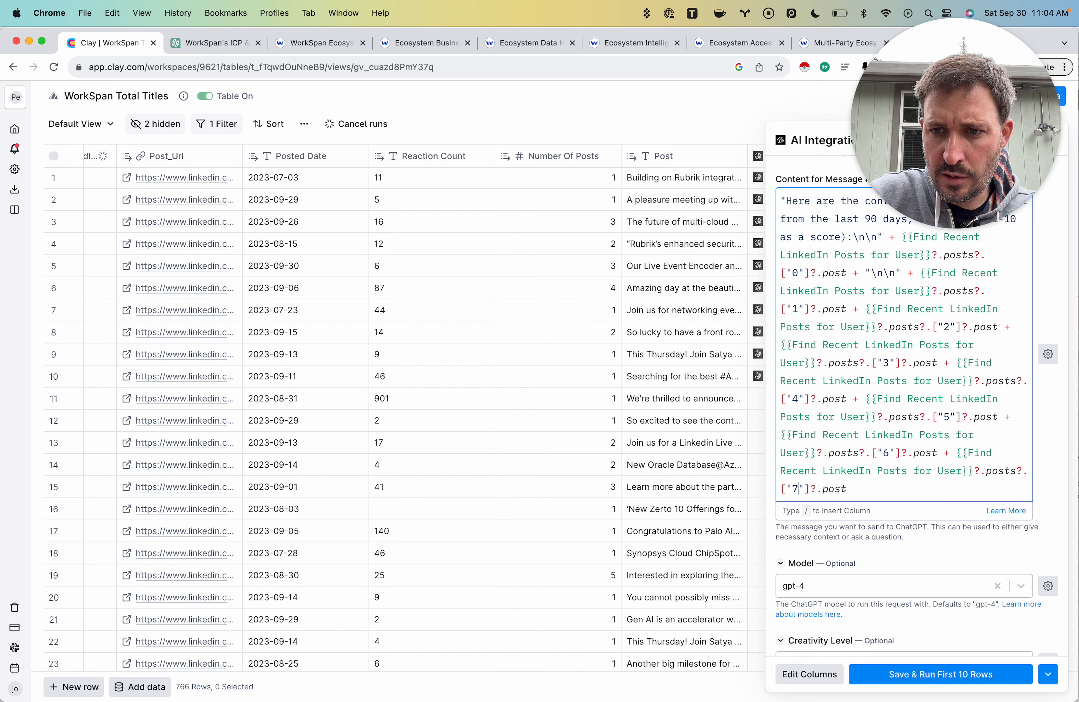
- Switch the Message #3 content back to text with tokens and remove the first post field, the one on its own line
click(1049, 354)
click(982, 381)
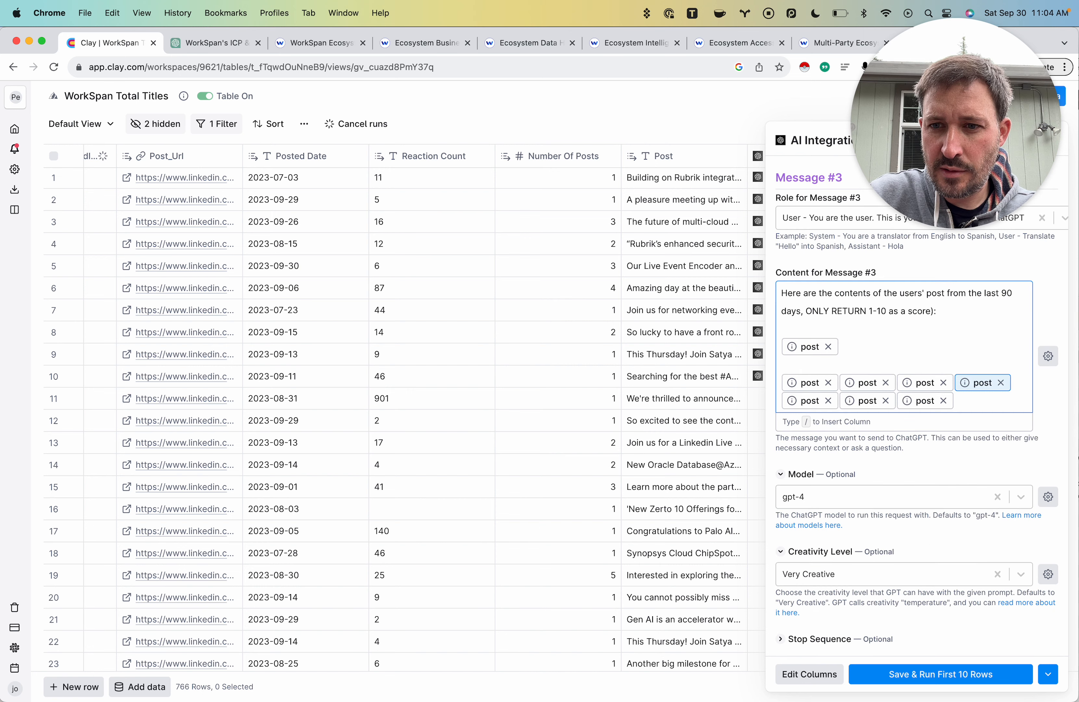
click(828, 352)
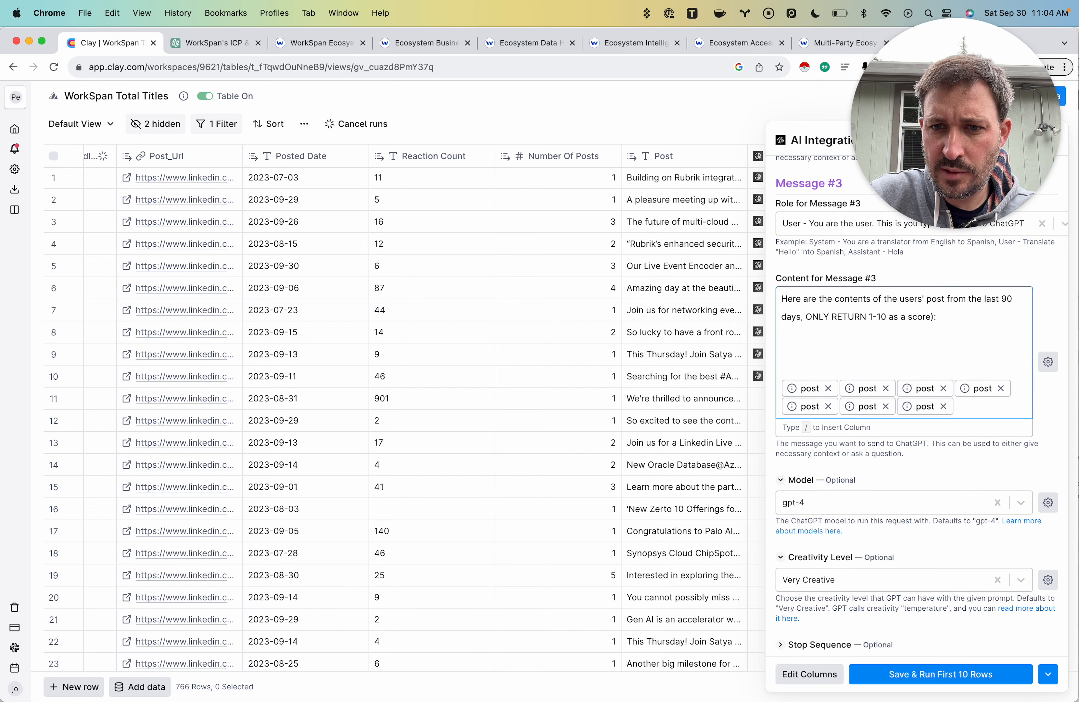
- Delete the remaining seven post tokens at the end of the Message #3 content
key(BackSpace)
key(BackSpace)
key(BackSpace)
key(BackSpace)
key(BackSpace)
key(BackSpace)
key(BackSpace)
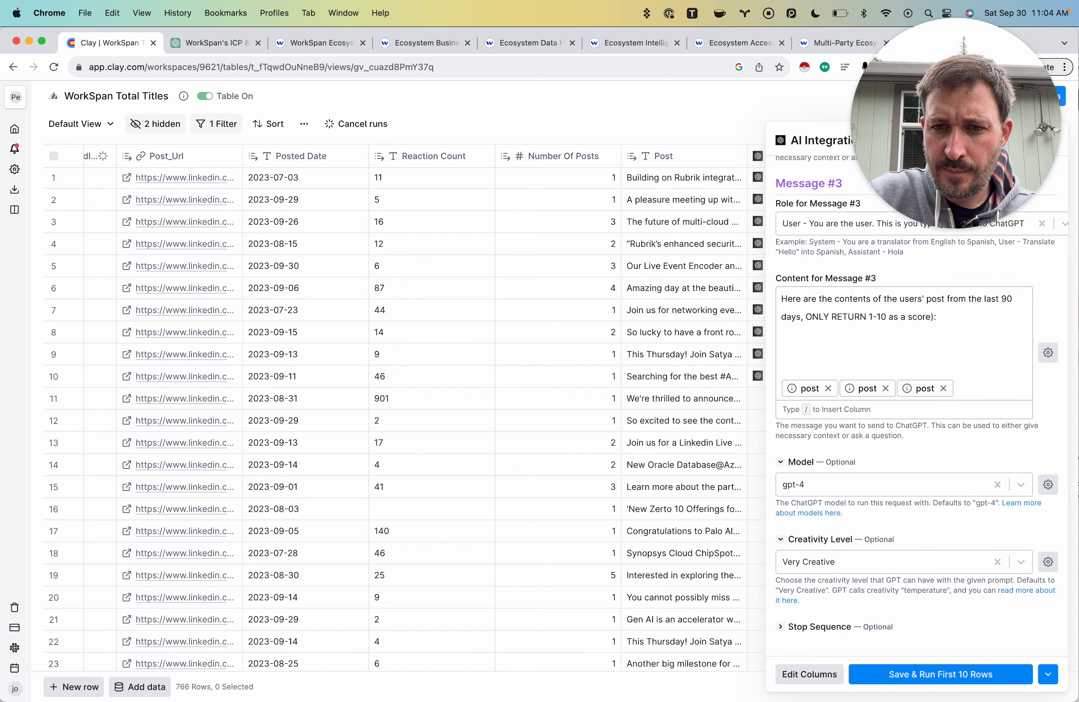
- Insert the post field of posts item 0 from Find Recent LinkedIn Posts for User below the Message #3 prompt text
text(/)
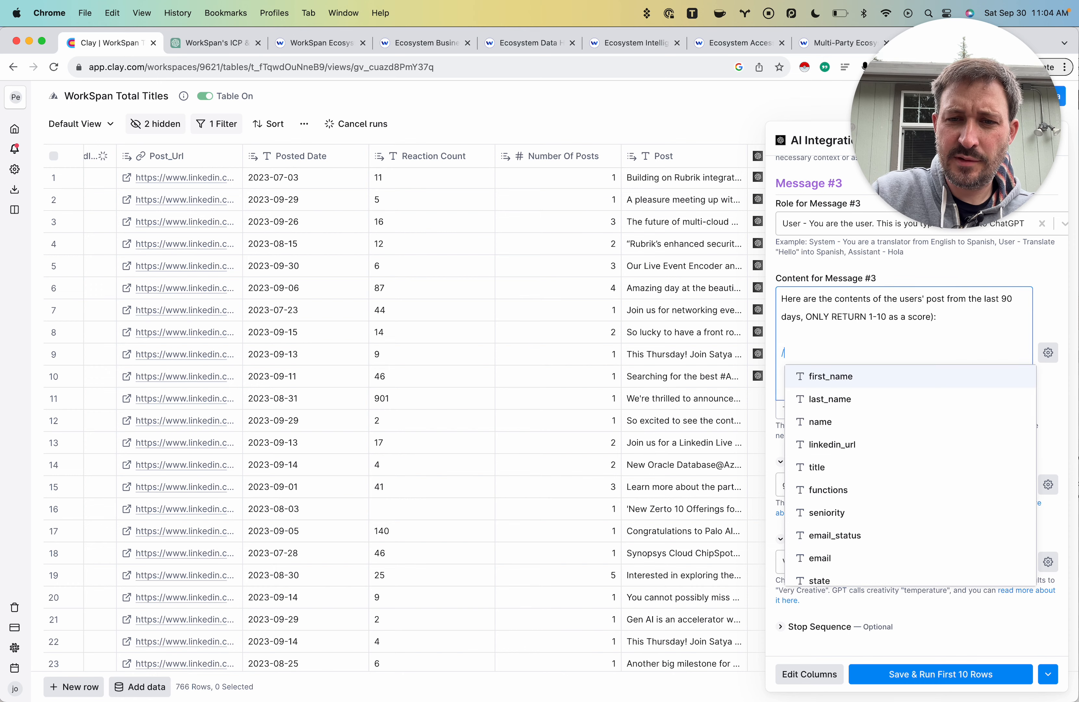
scroll(910, 421, down, 6)
click(882, 435)
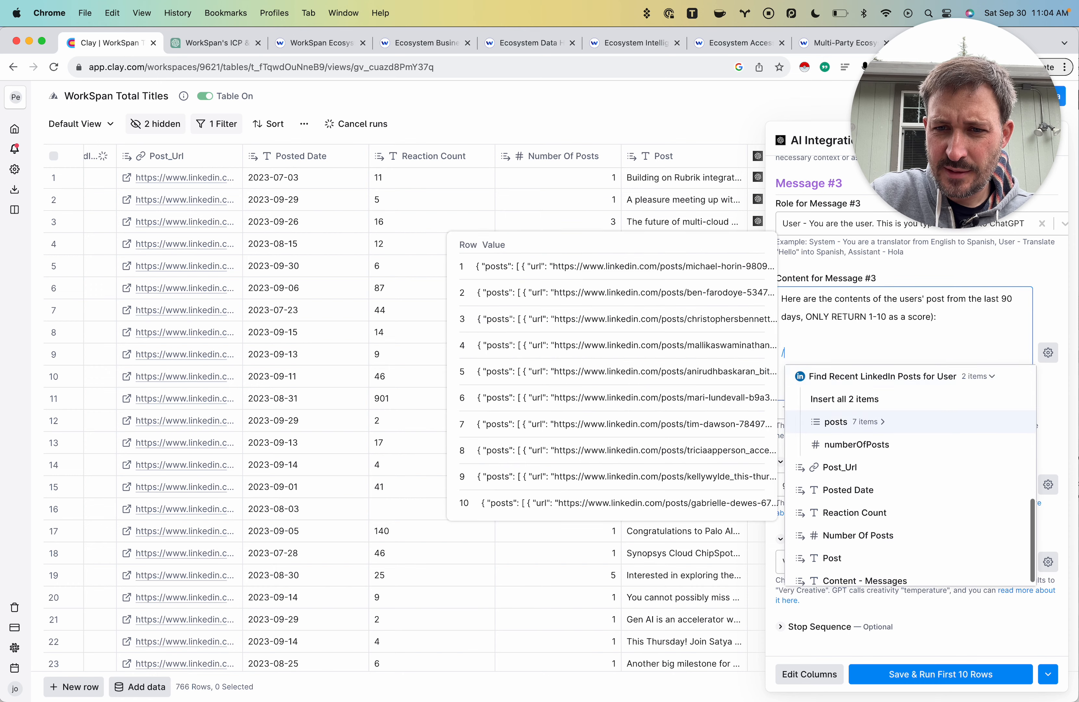
click(856, 423)
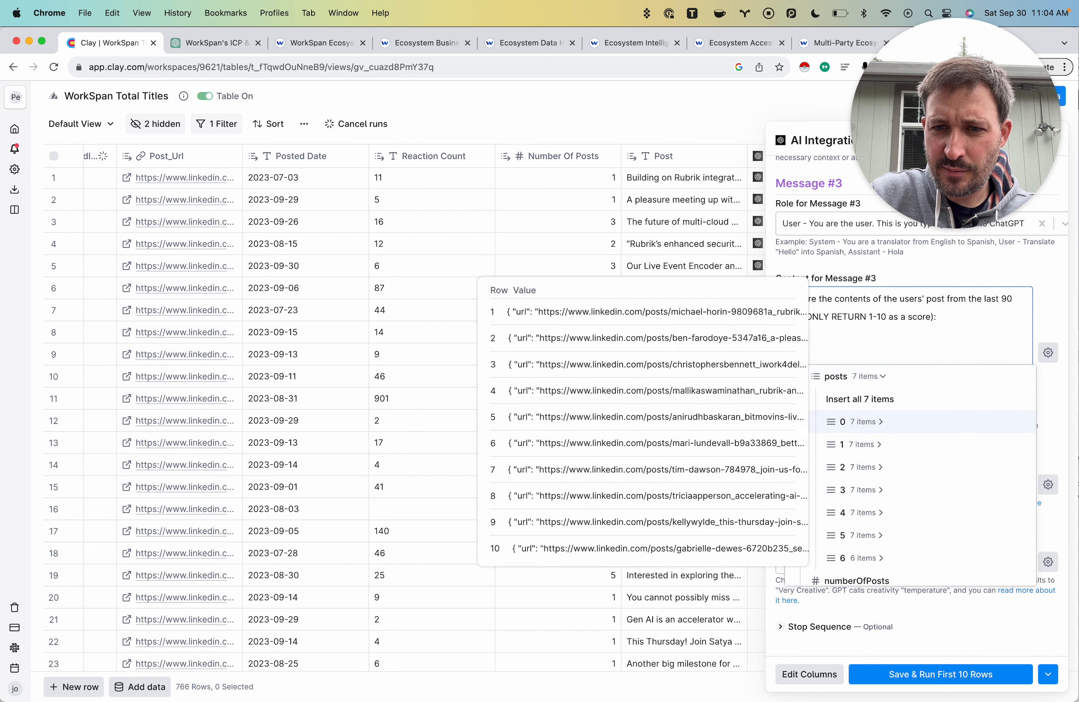
click(842, 421)
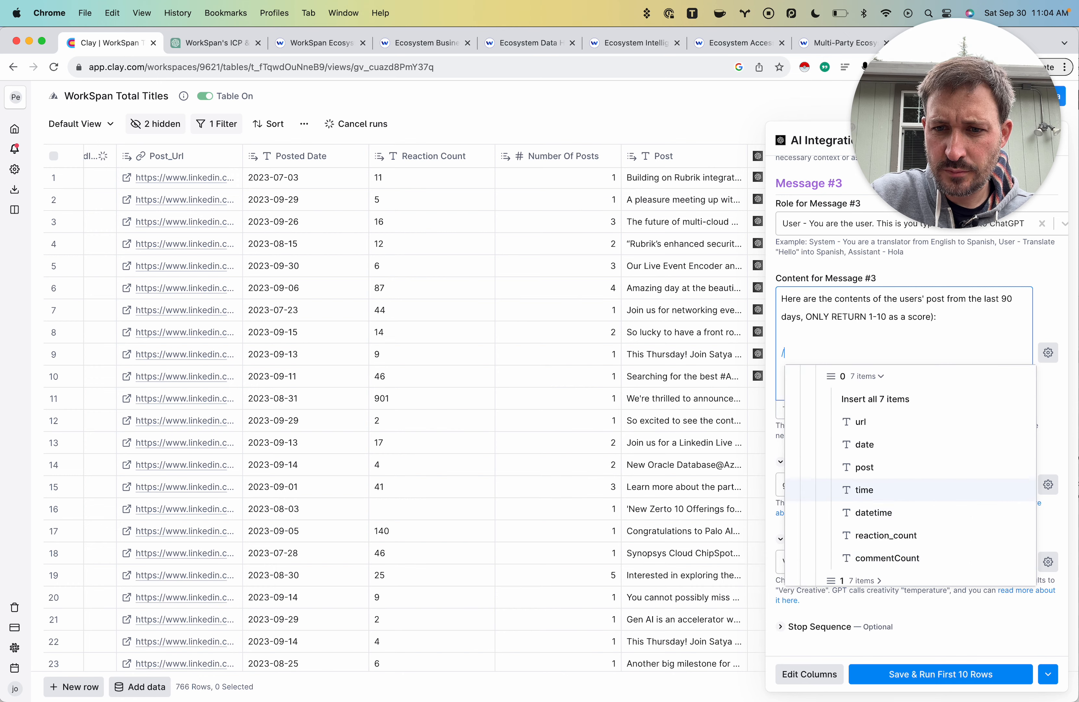
click(864, 467)
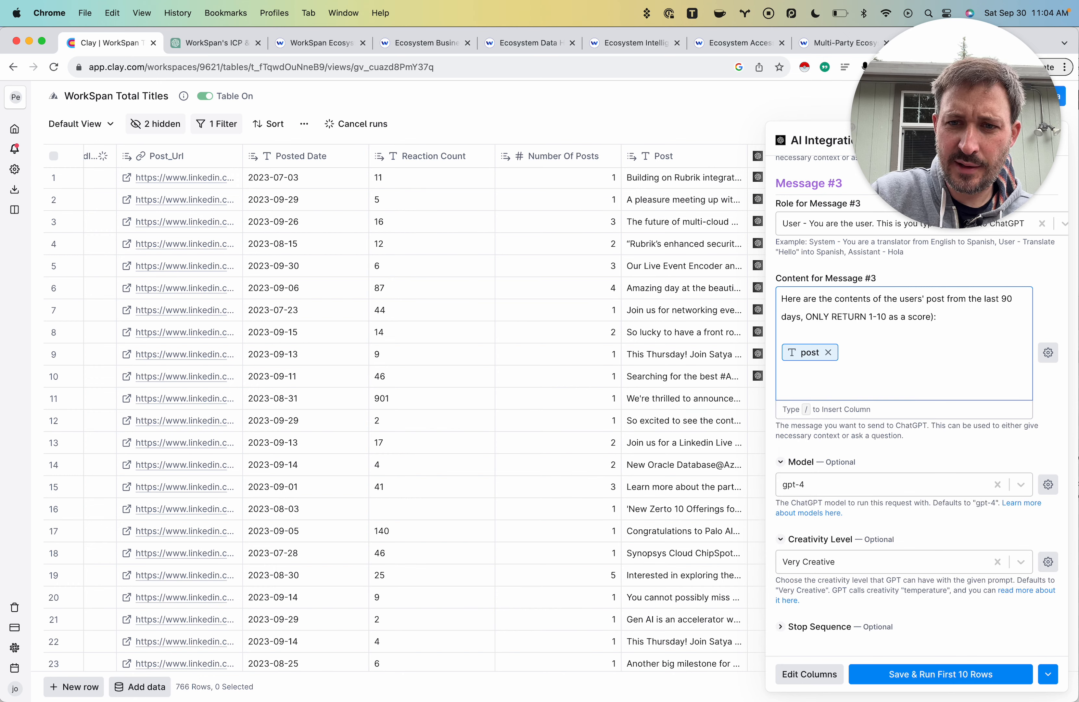
- Add the post field of posts item 1 on a new line under the first post token in Message #3
key(Return)
text(/)
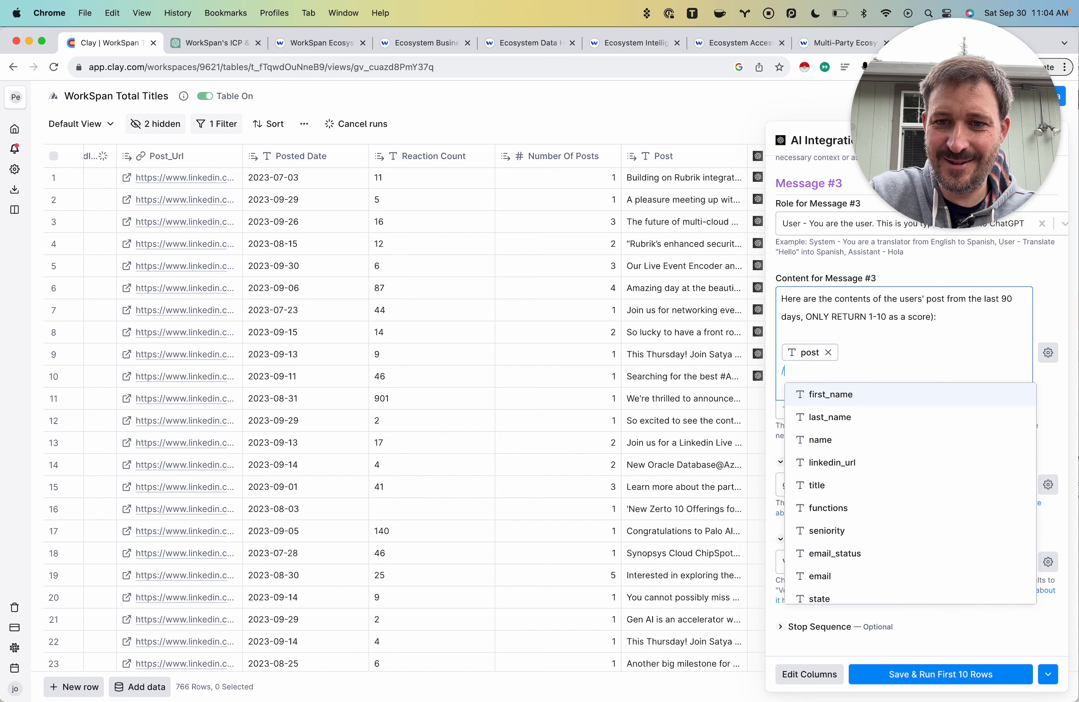
scroll(911, 501, down, 5)
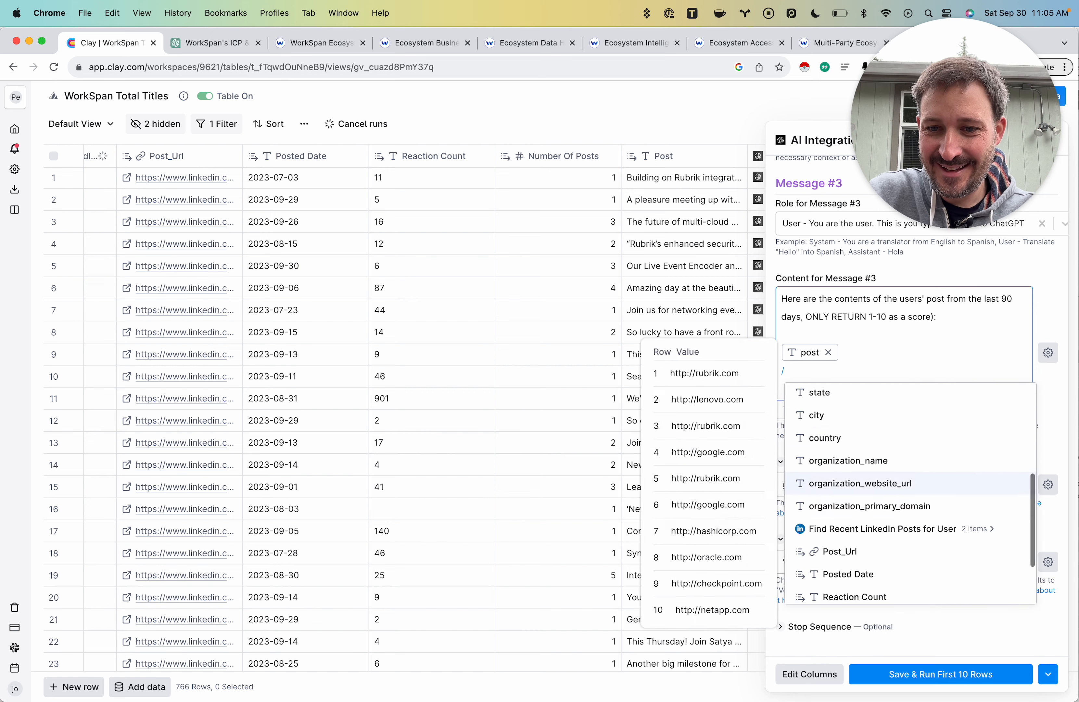
click(883, 528)
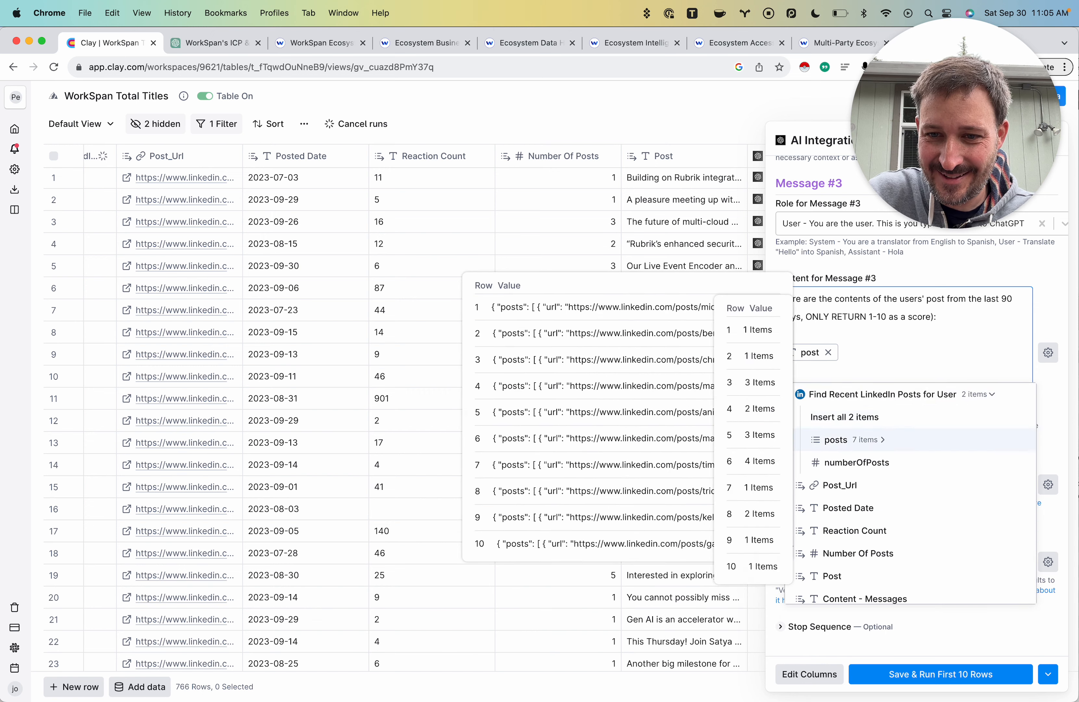
click(856, 439)
click(856, 462)
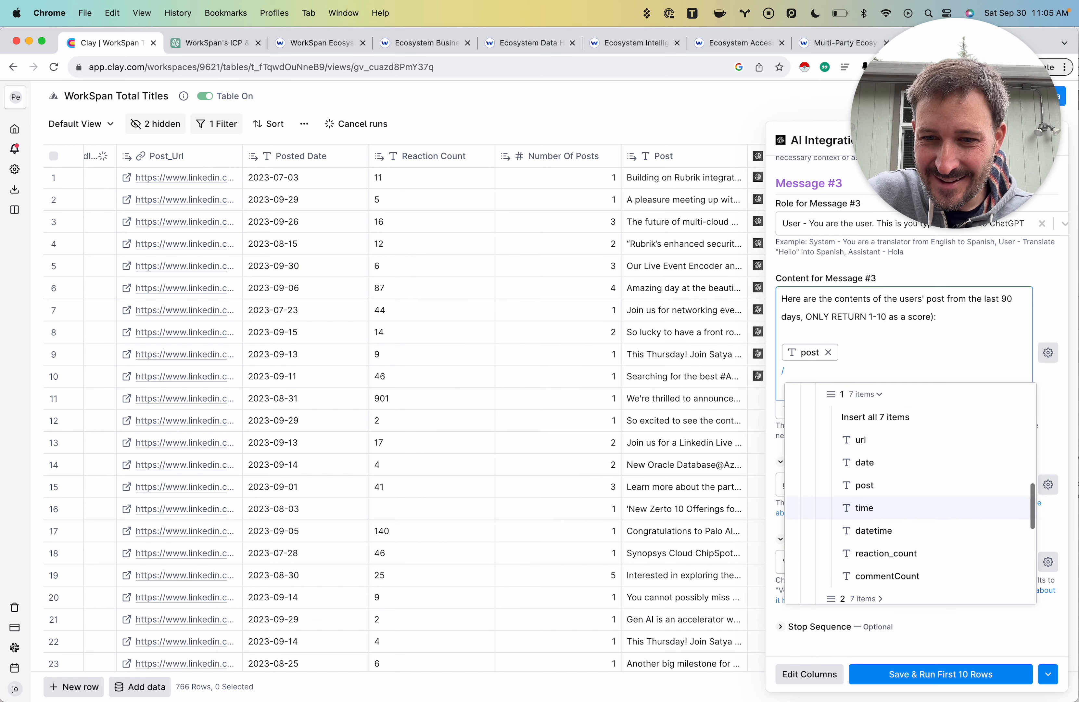
click(864, 485)
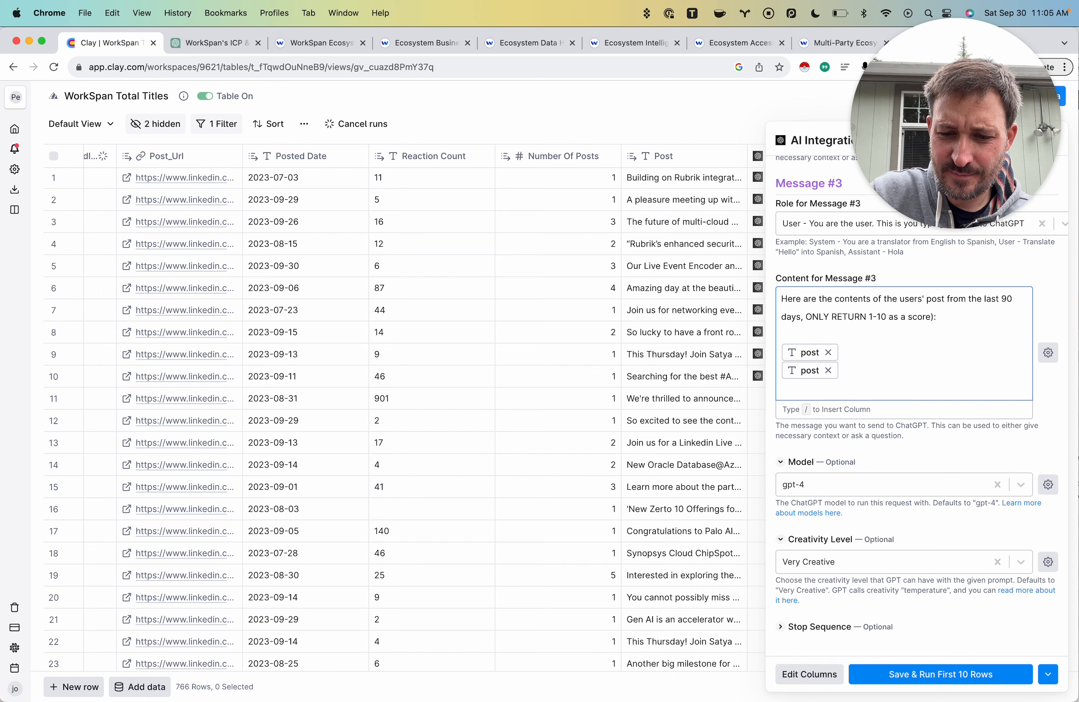
- Add the post field of posts item 2 from Find Recent LinkedIn Posts for User on a new line in Message #3
key(Return)
text(/)
key(Down)
key(Down)
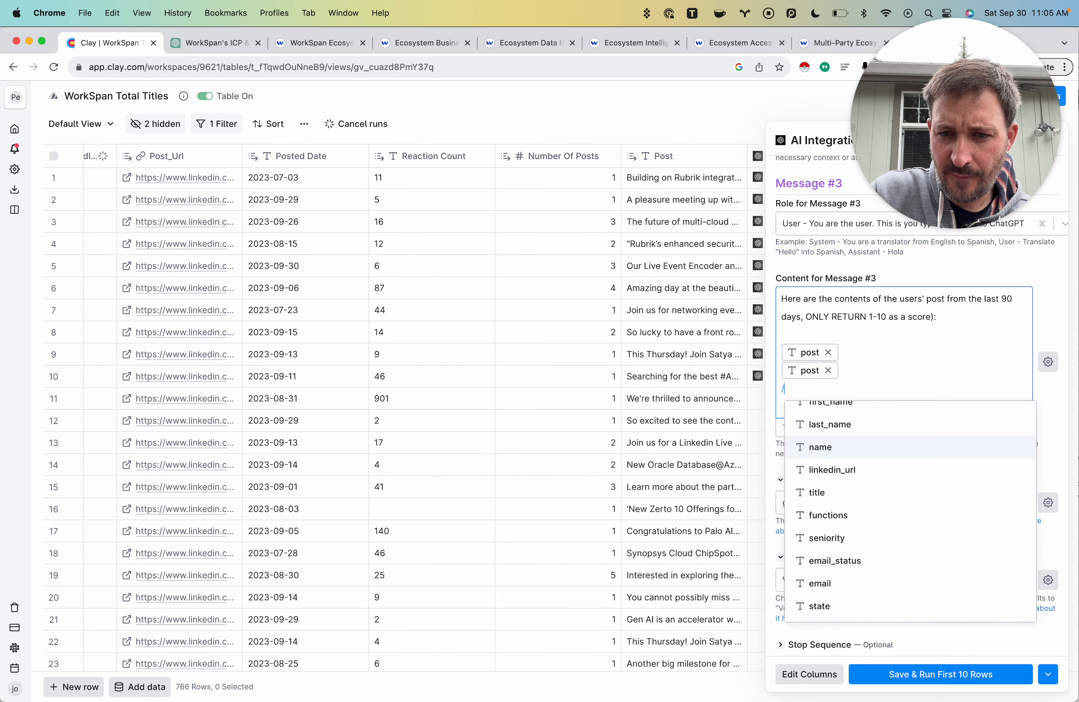
key(Down)
key(Down)
key(Down)
key(Down)
key(Down)
key(Down)
key(Down)
key(Down)
key(Down)
key(Down)
key(Down)
key(Down)
key(Down)
key(Down)
key(Down)
key(Down)
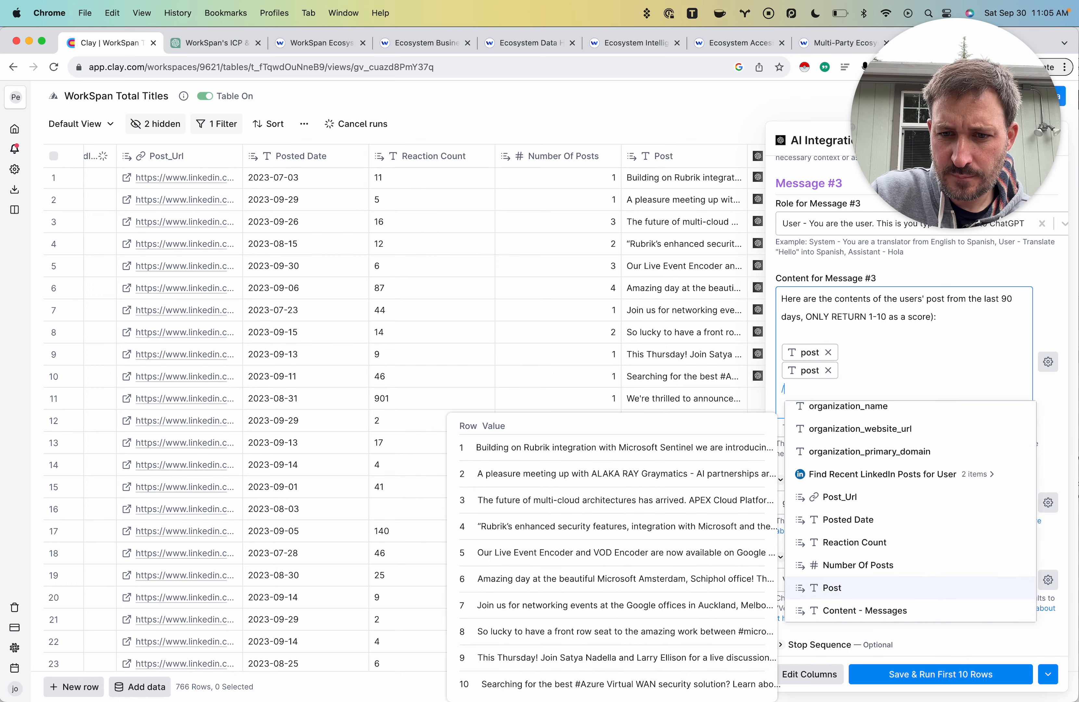
key(Up)
key(Up)
key(Up)
key(Up)
key(Up)
key(Right)
key(Down)
key(Down)
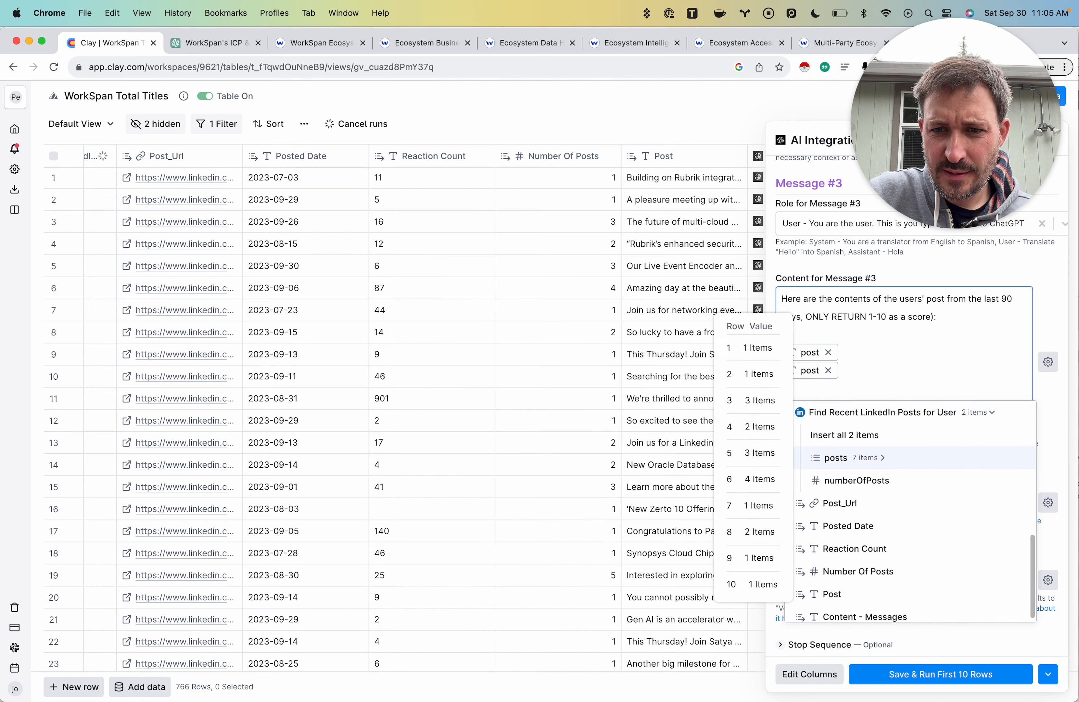
key(Right)
key(Down)
key(Down)
key(Down)
key(Down)
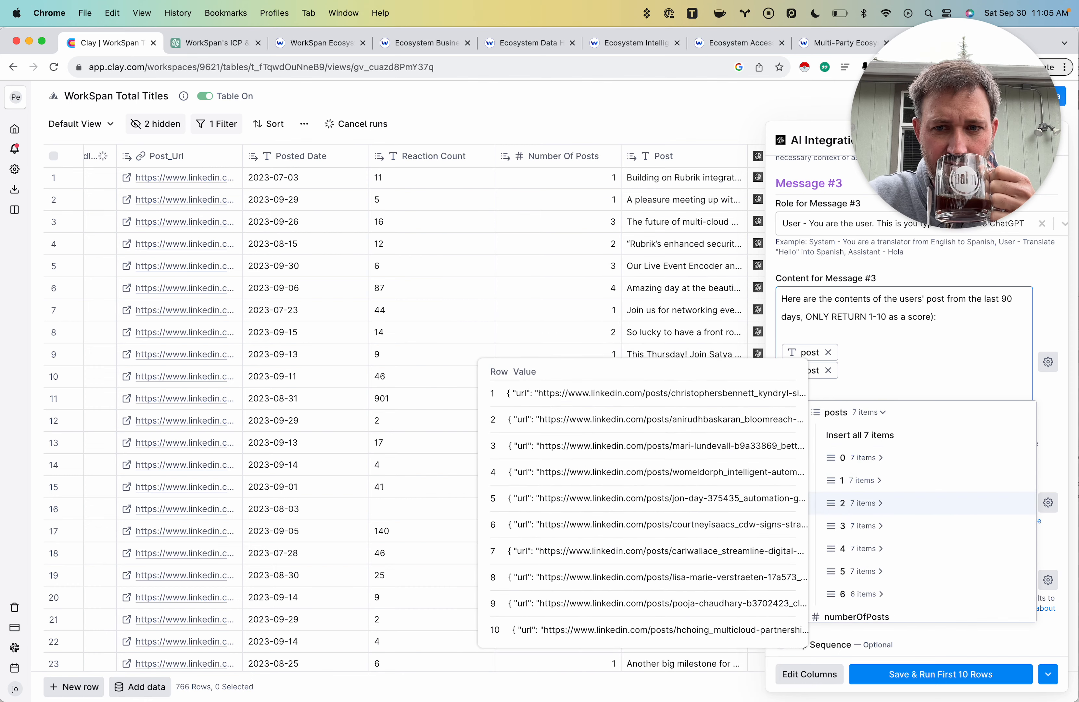
key(Right)
key(Down)
key(Down)
key(Down)
key(Down)
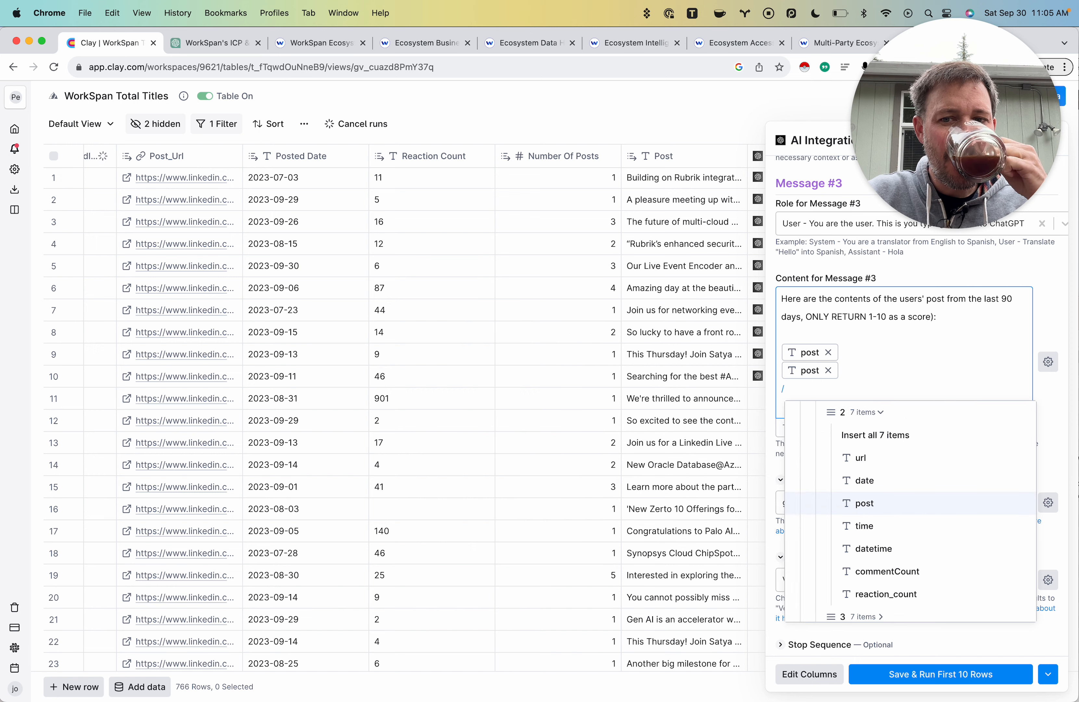
key(Return)
- Add the post field of posts item 3 on its own line in the Message #3 content
click(785, 406)
text(/)
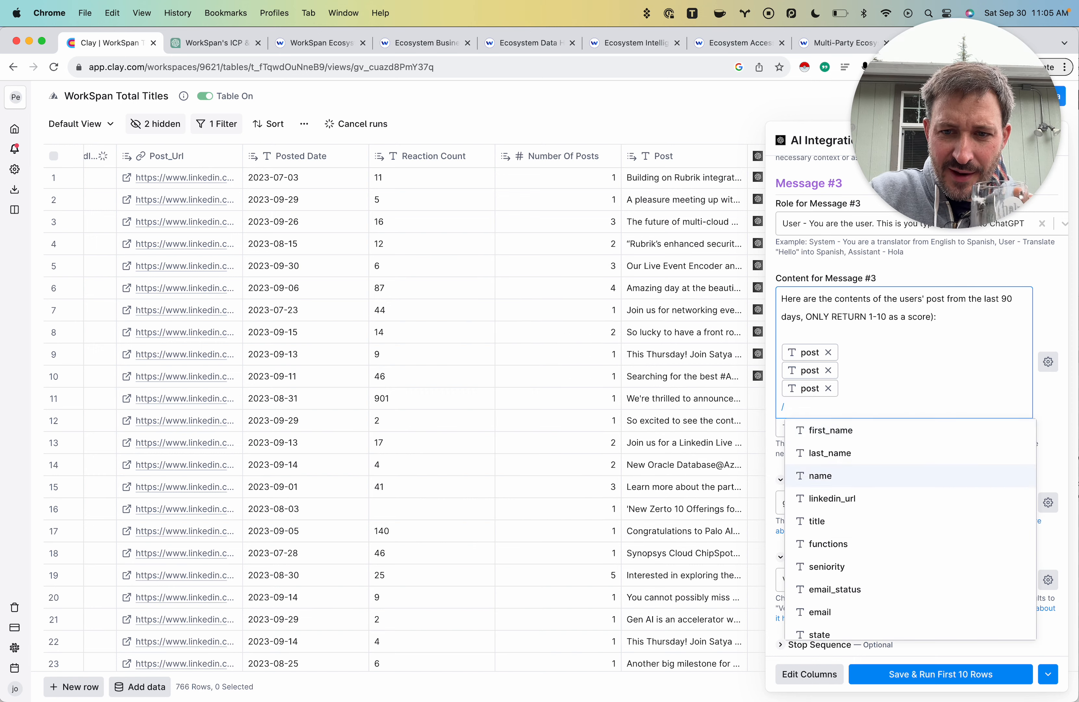
scroll(910, 475, down, 5)
scroll(882, 515, down, 2)
click(881, 491)
scroll(882, 492, down, 2)
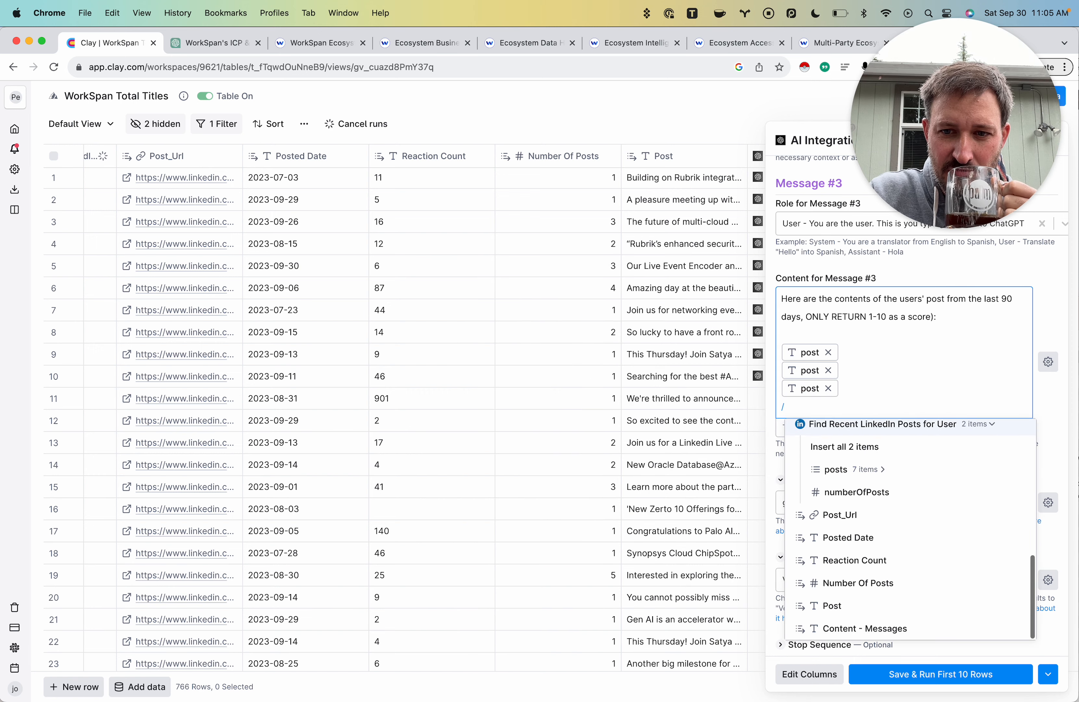
click(882, 469)
scroll(882, 474, down, 2)
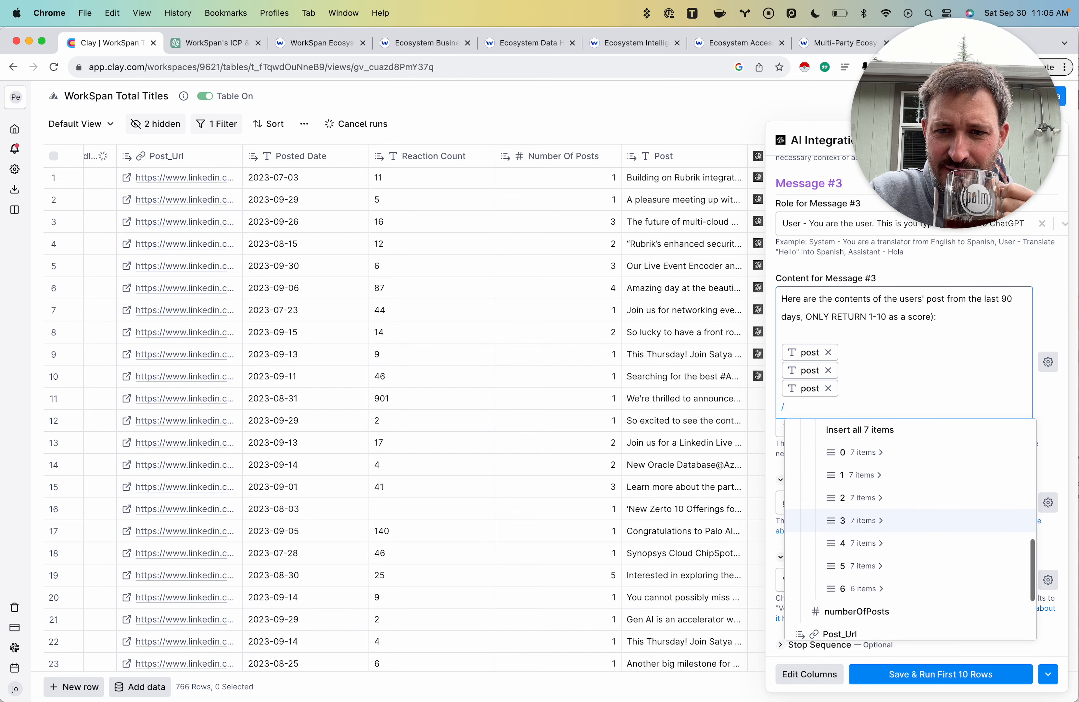
click(861, 520)
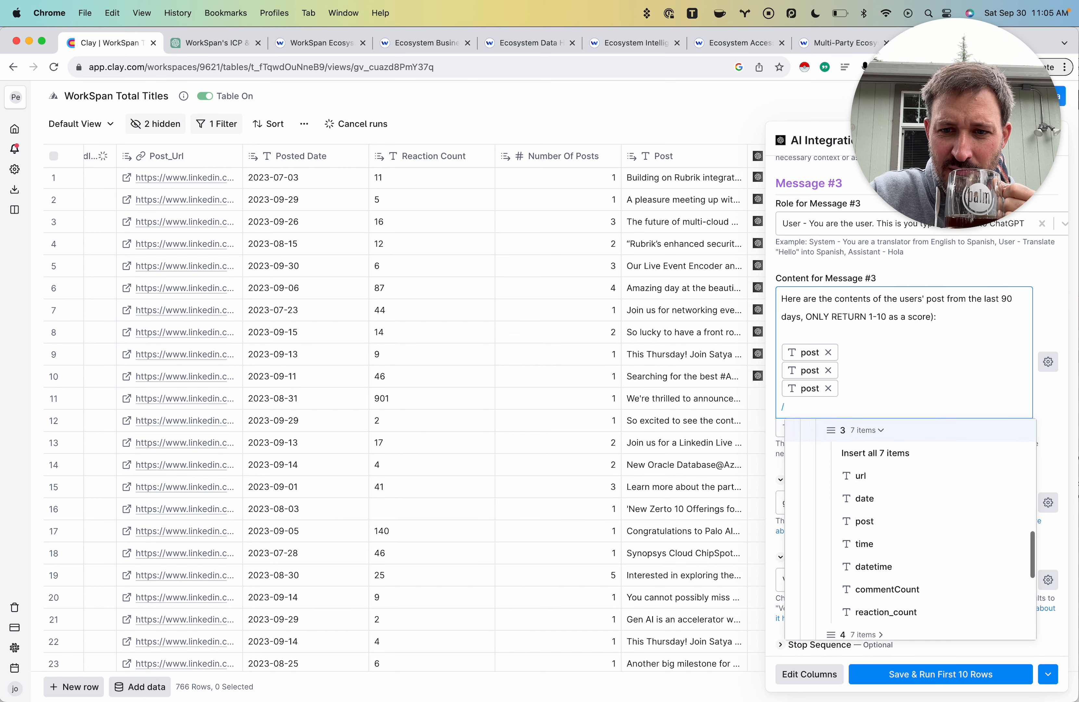
click(815, 514)
- Add the post field of posts item 4 on its own line in the Message #3 content
key(Return)
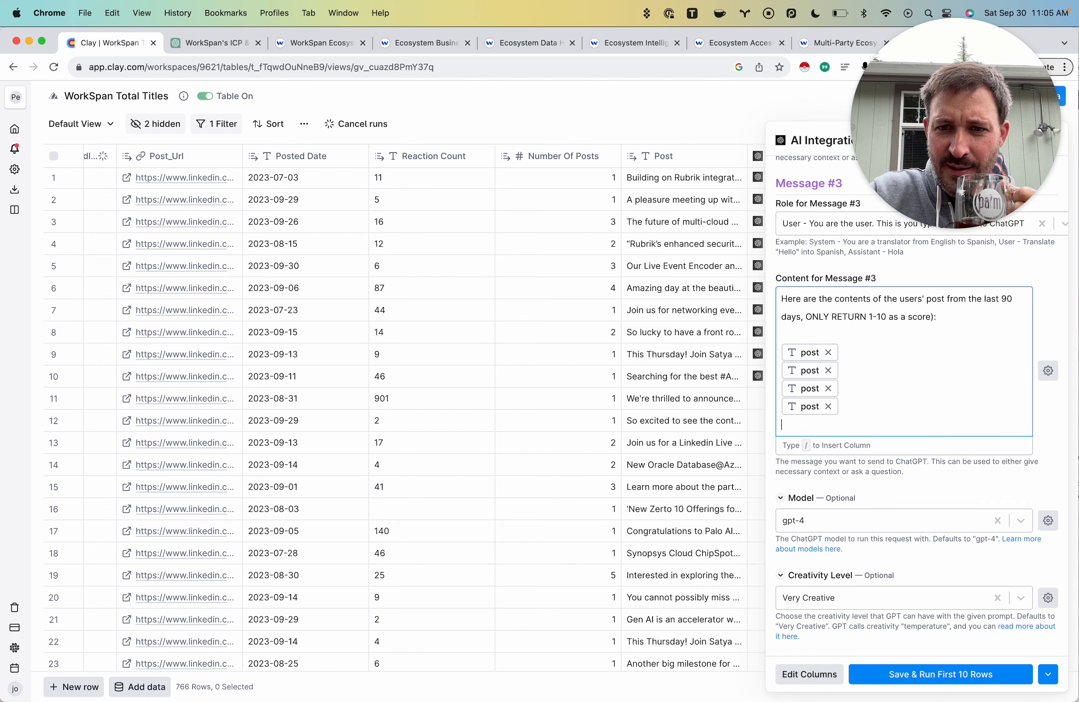
text(/)
scroll(909, 547, down, 5)
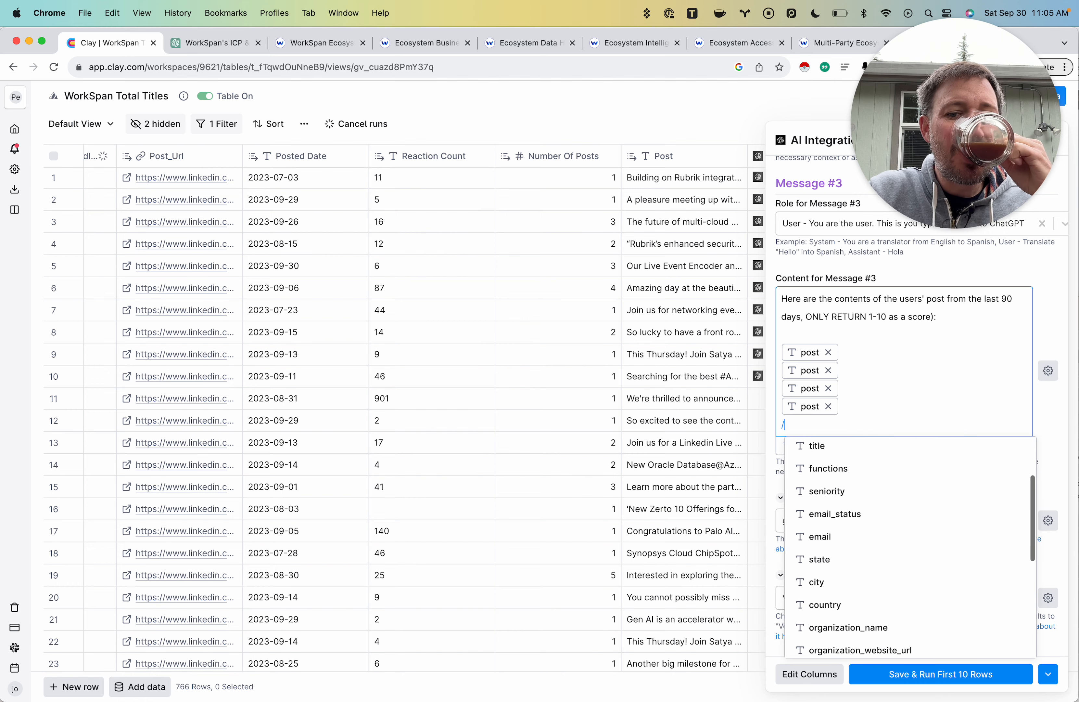
scroll(909, 562, down, 2)
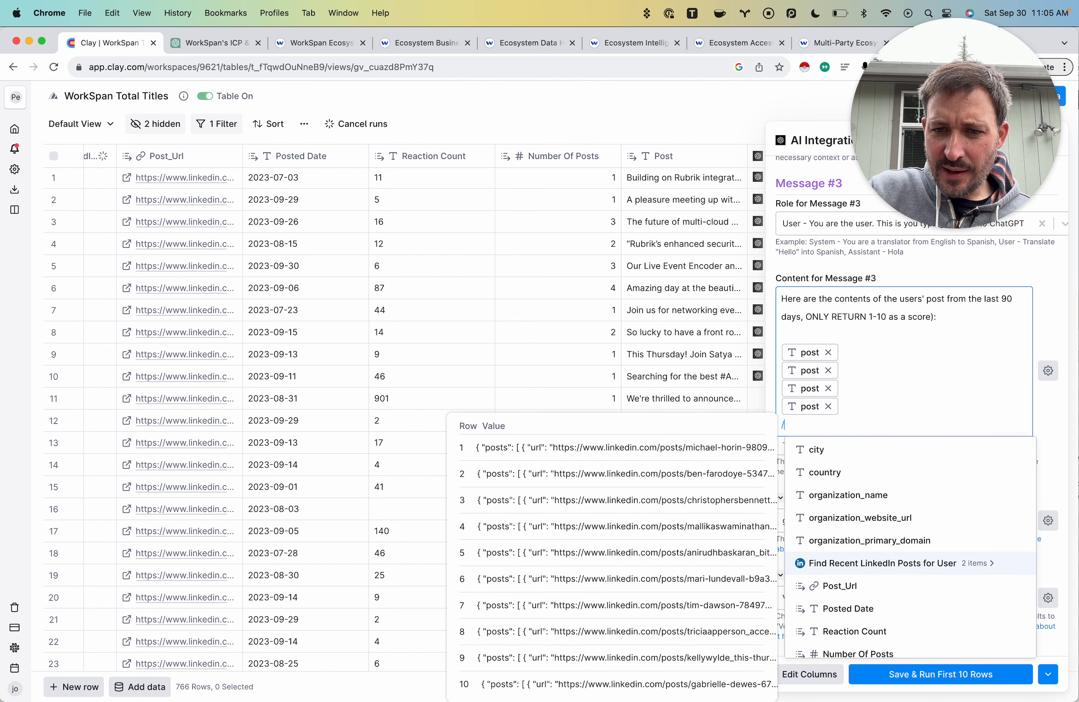
click(883, 563)
click(838, 489)
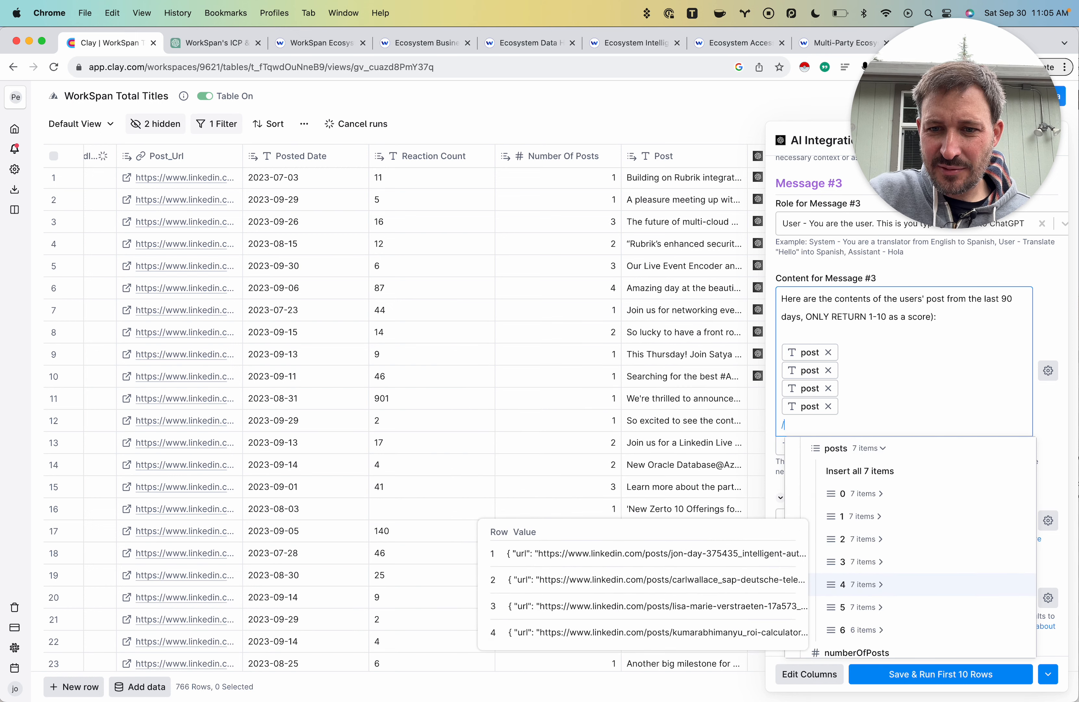
click(865, 585)
click(865, 539)
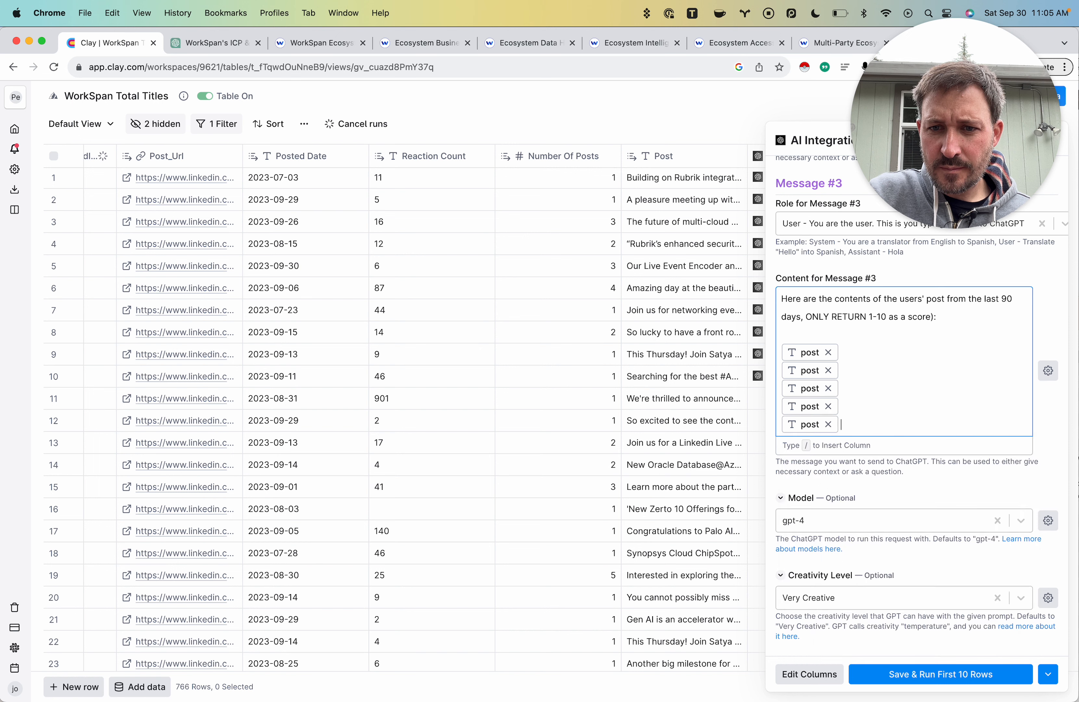
- Add the post field of posts item 5 on its own line in the Message #3 content
text(/)
scroll(911, 570, down, 10)
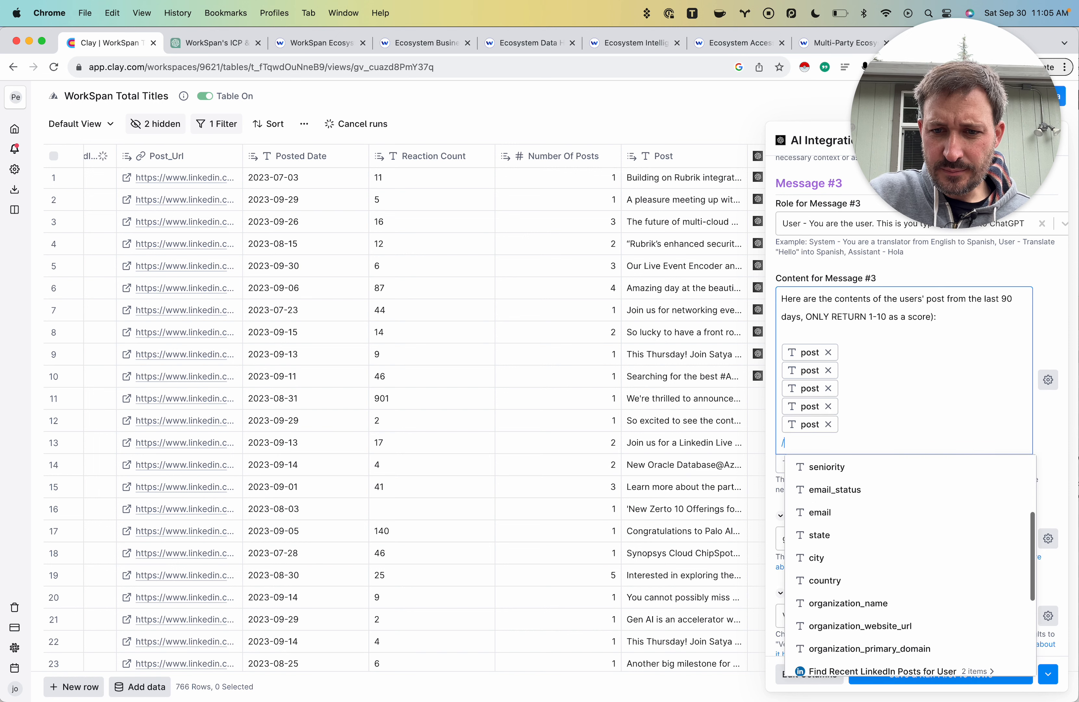
click(883, 527)
scroll(883, 528, down, 1)
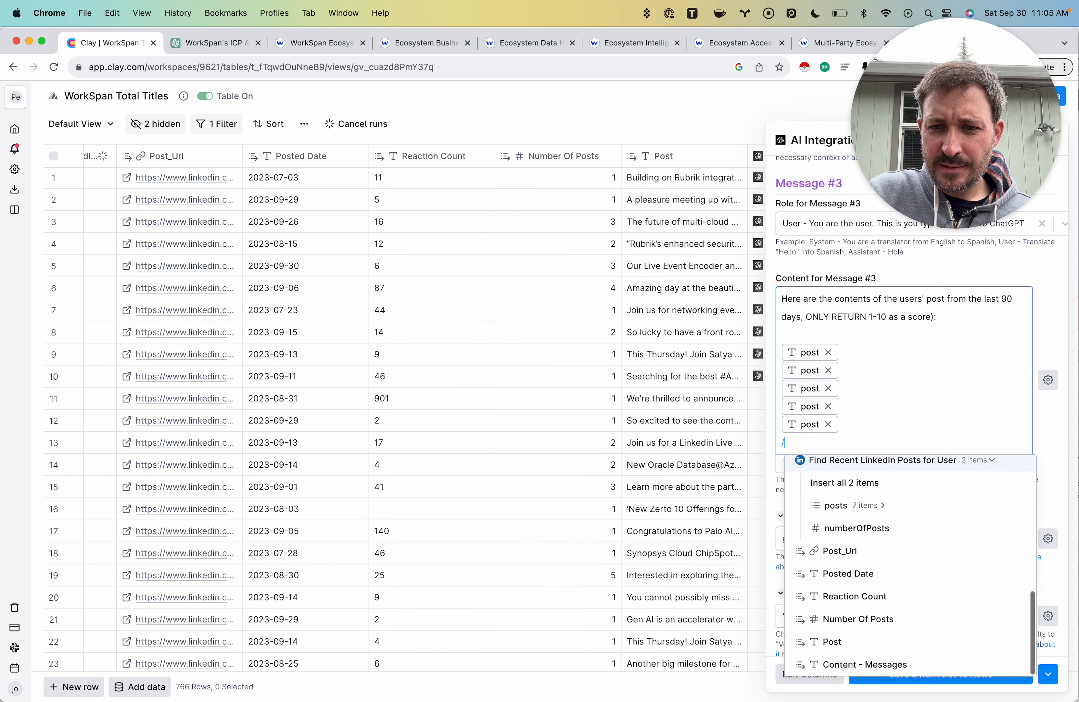
click(836, 505)
scroll(865, 501, down, 5)
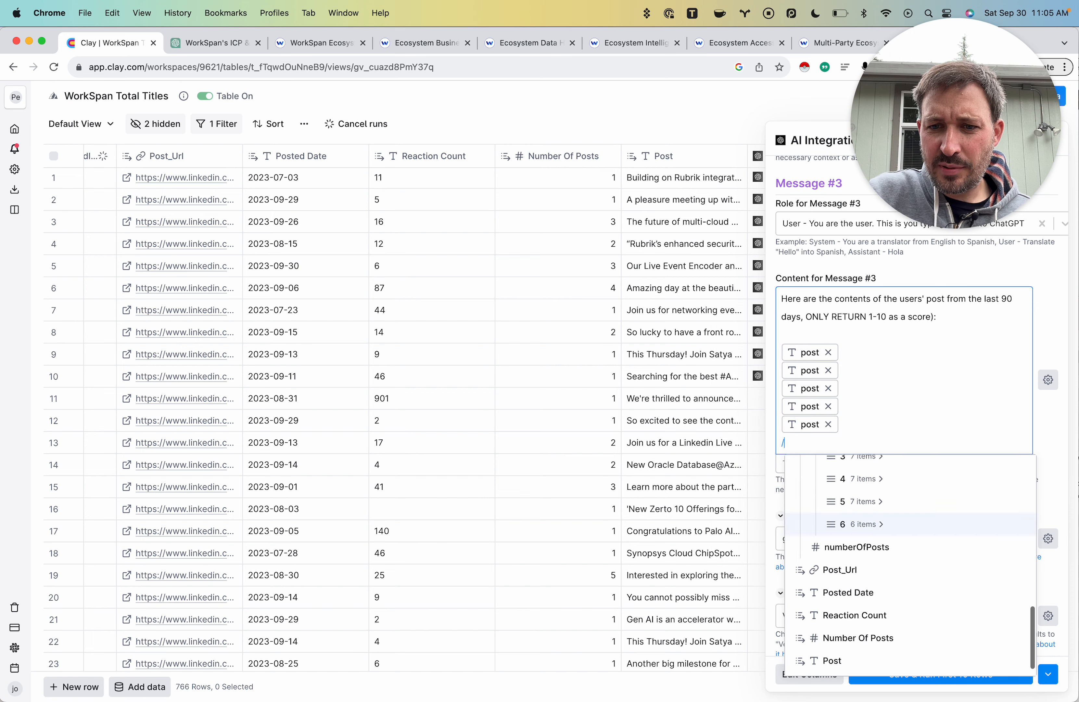
click(842, 501)
click(861, 555)
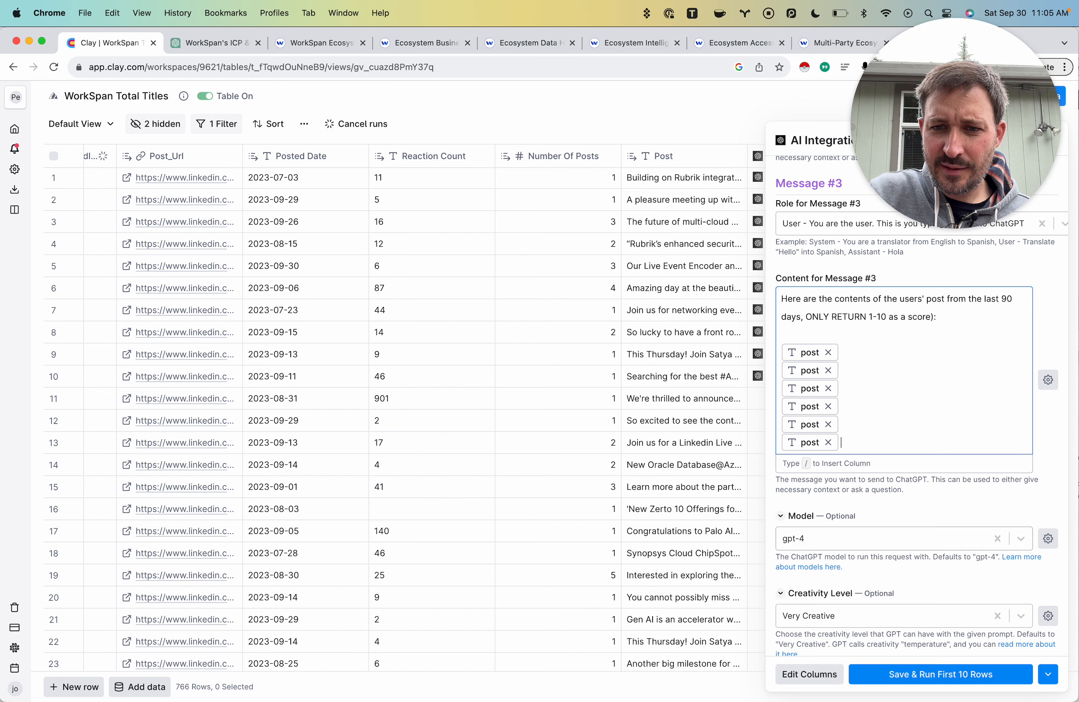
- Add the post field of posts item 6 on its own line as the last token in Message #3
text(/)
scroll(809, 480, down, 8)
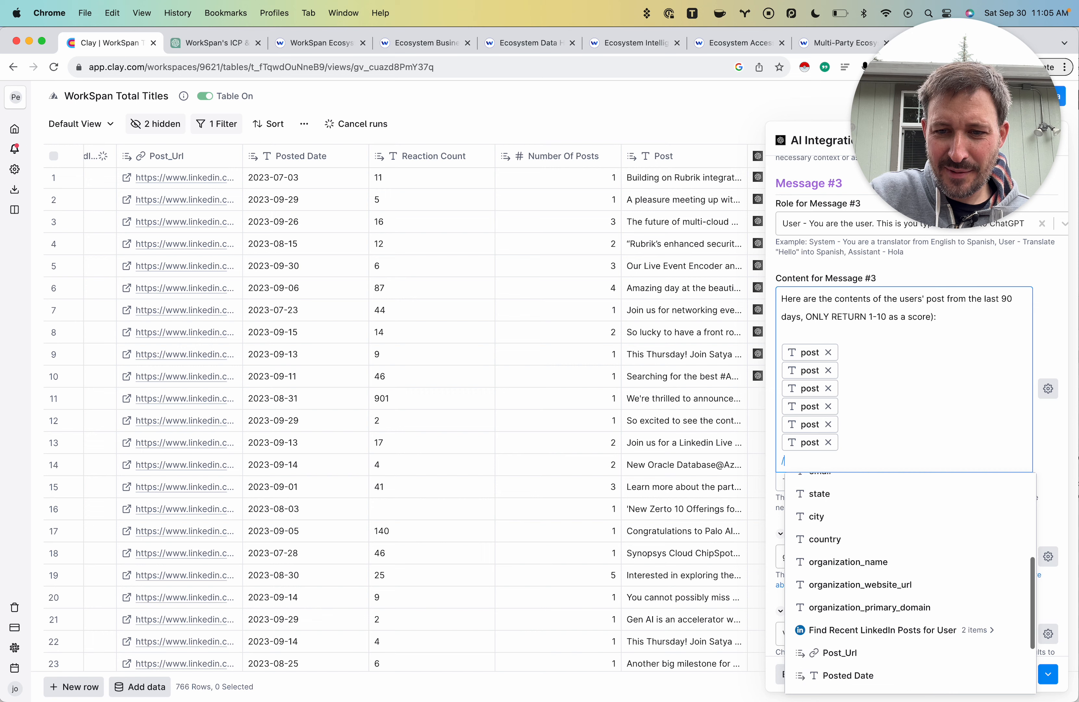
click(882, 611)
scroll(882, 611, down, 1)
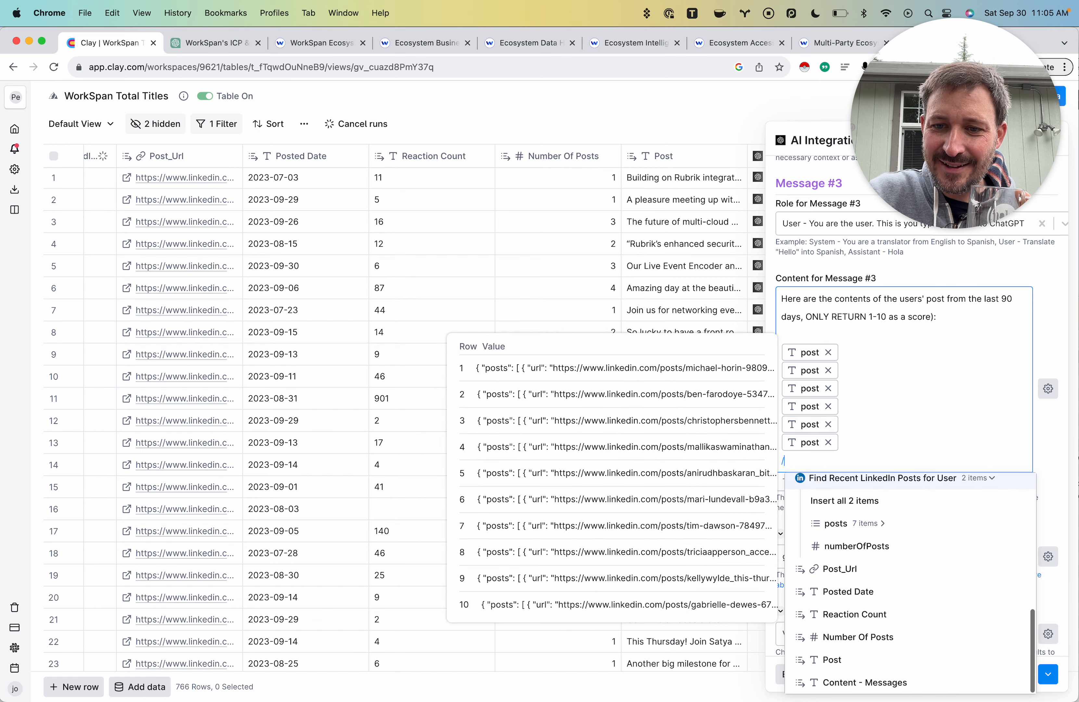
click(882, 523)
scroll(882, 523, down, 2)
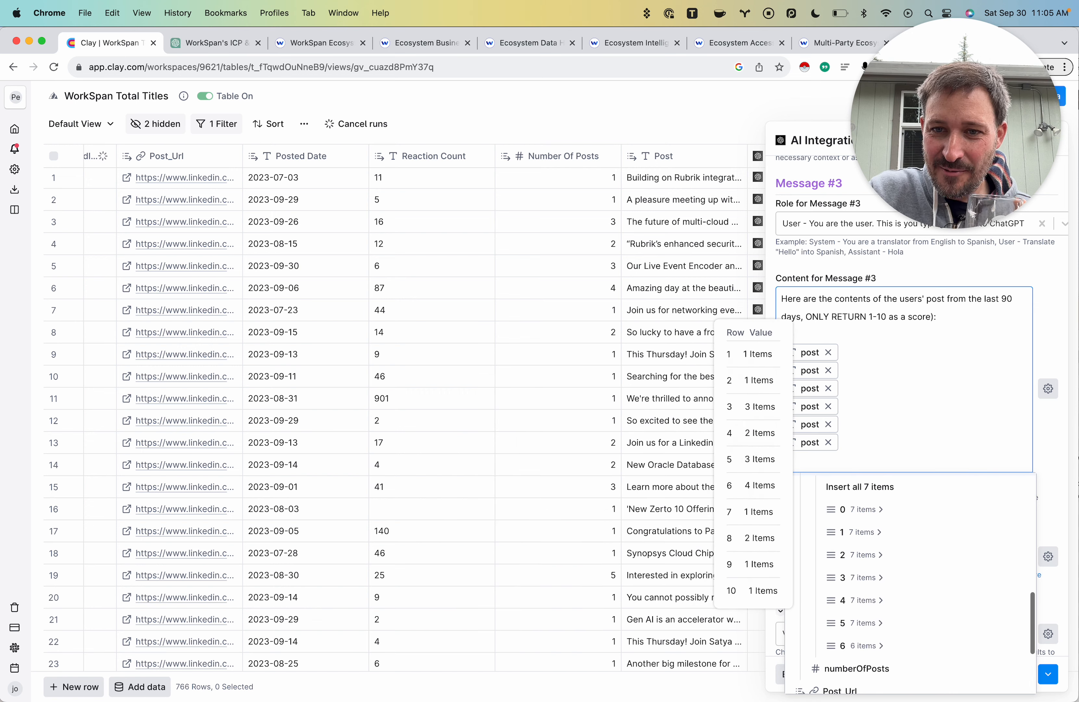
mouse_move(809, 370)
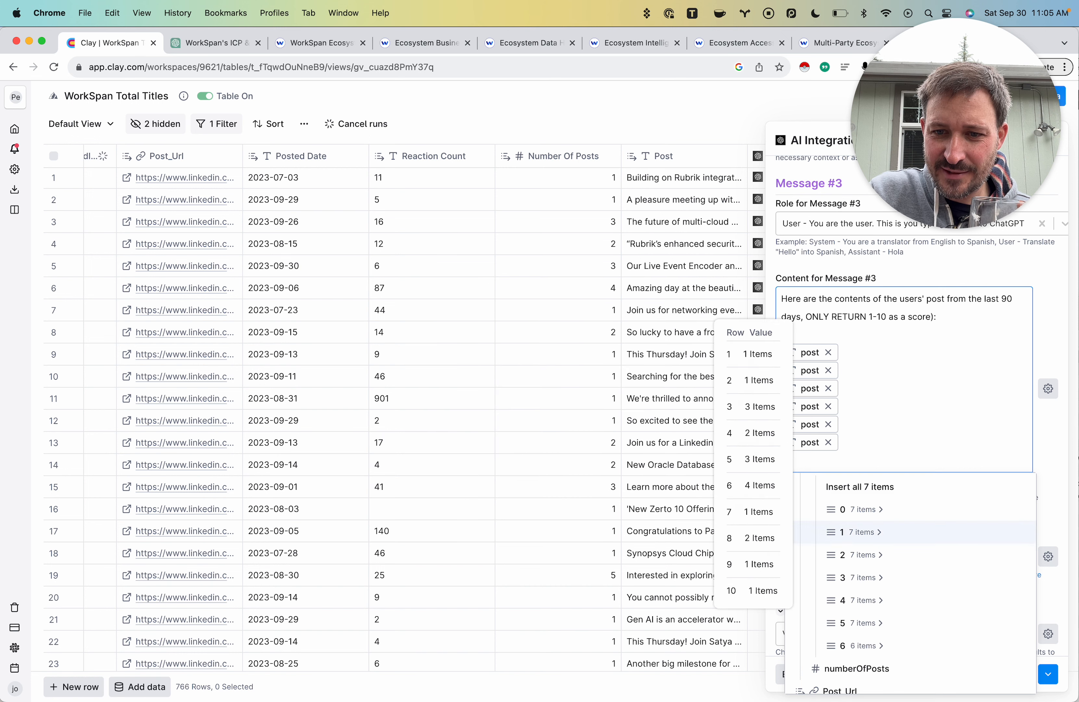
click(856, 645)
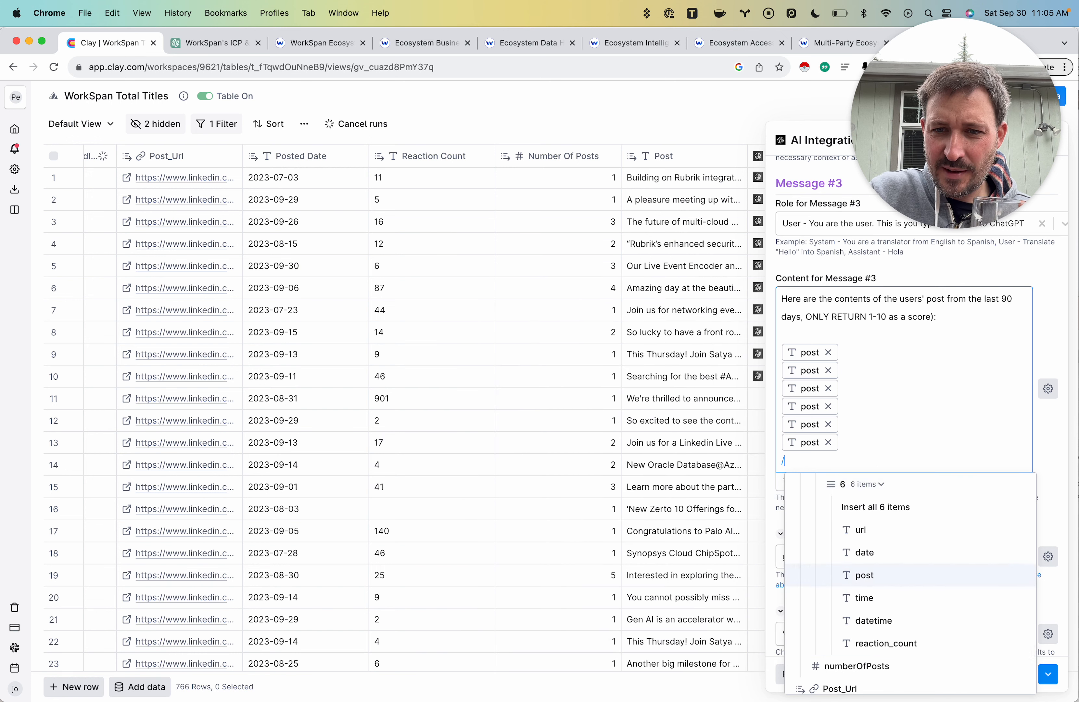
click(860, 574)
scroll(861, 574, up, 1)
scroll(861, 574, down, 3)
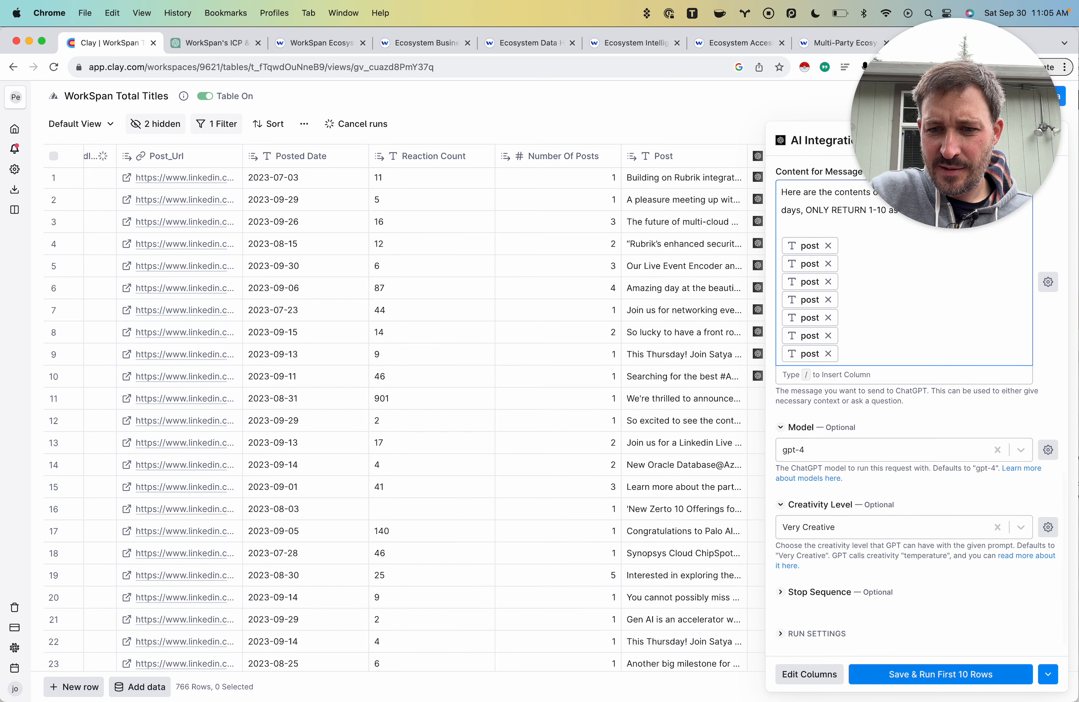
- Save the AI Integration enrichment and run it on the first 10 rows
click(941, 674)
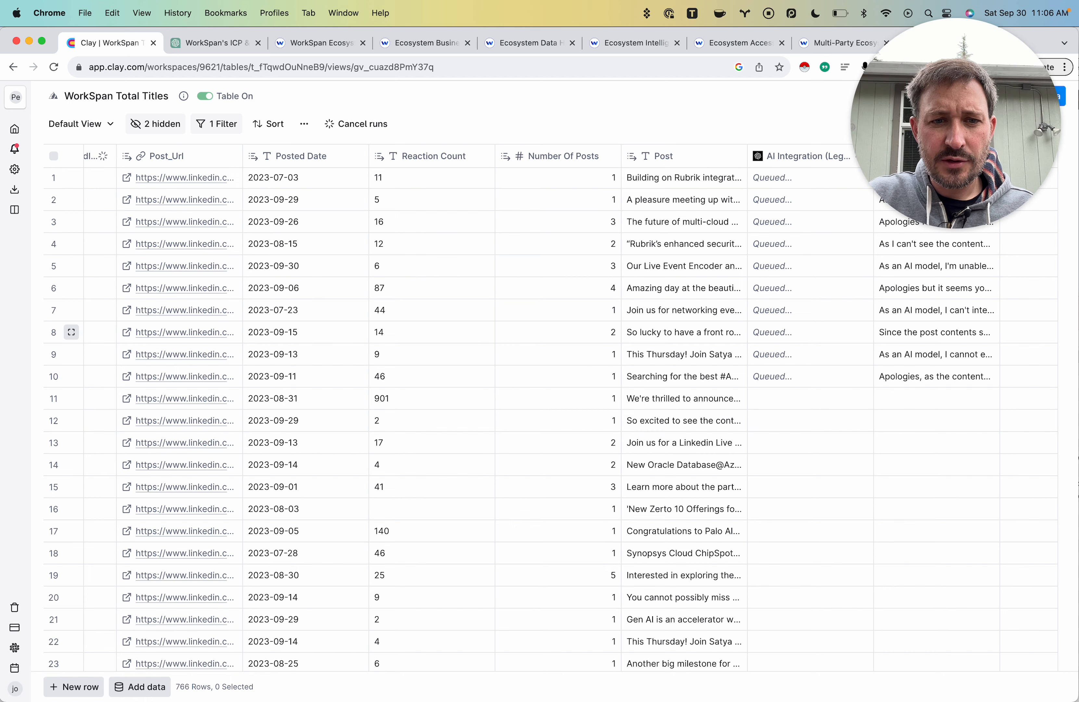
scroll(456, 331, down, 1)
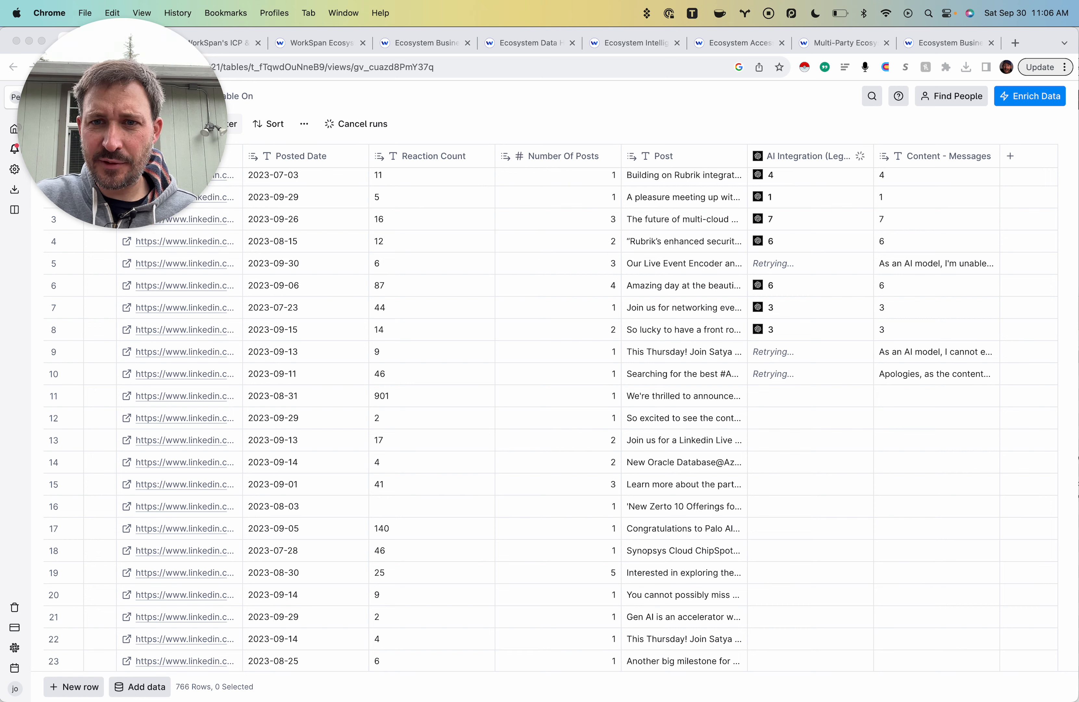
- Open the cell details of row 3's AI Integration score and read that row's full post text
click(810, 219)
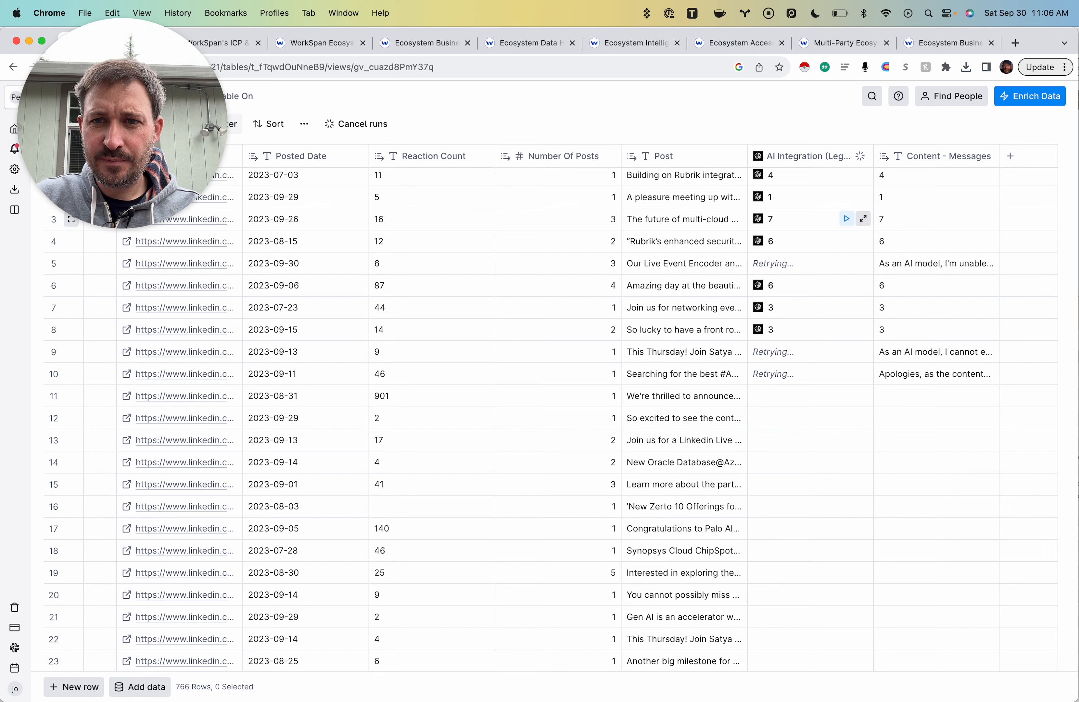
click(862, 218)
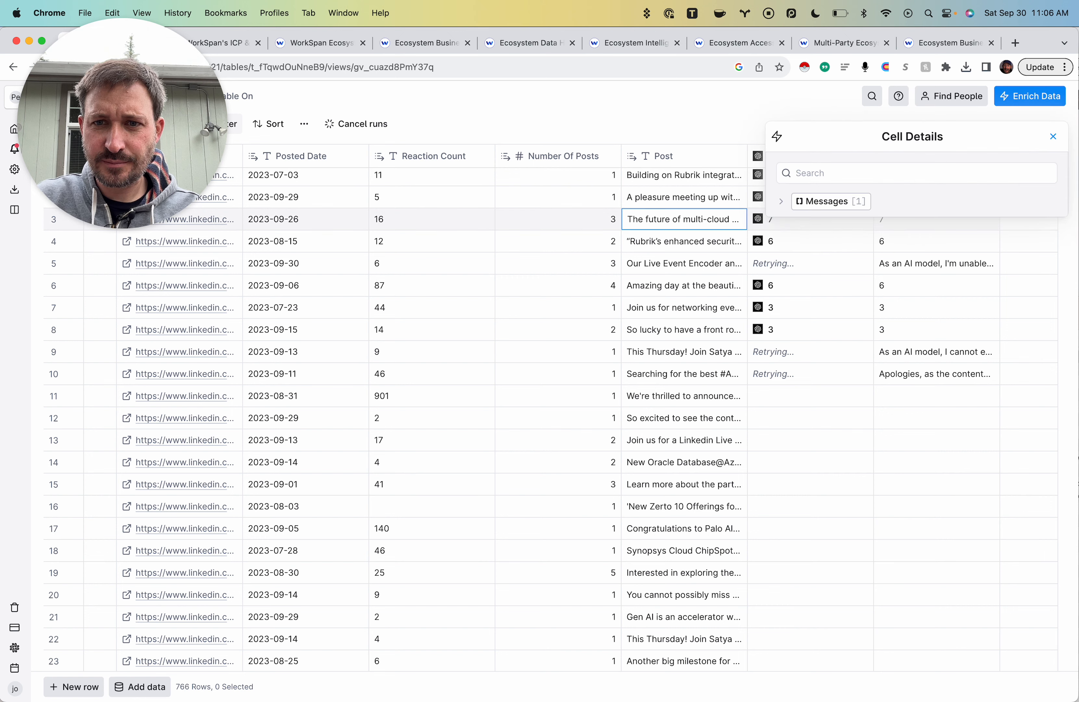
double_click(684, 219)
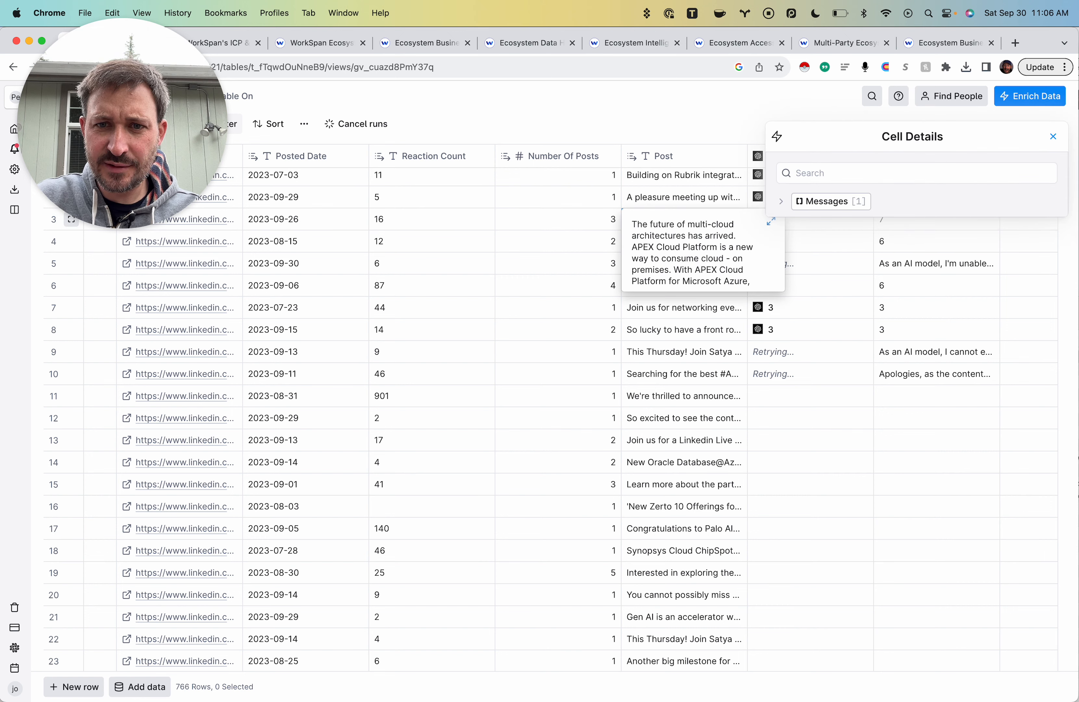
scroll(692, 251, down, 3)
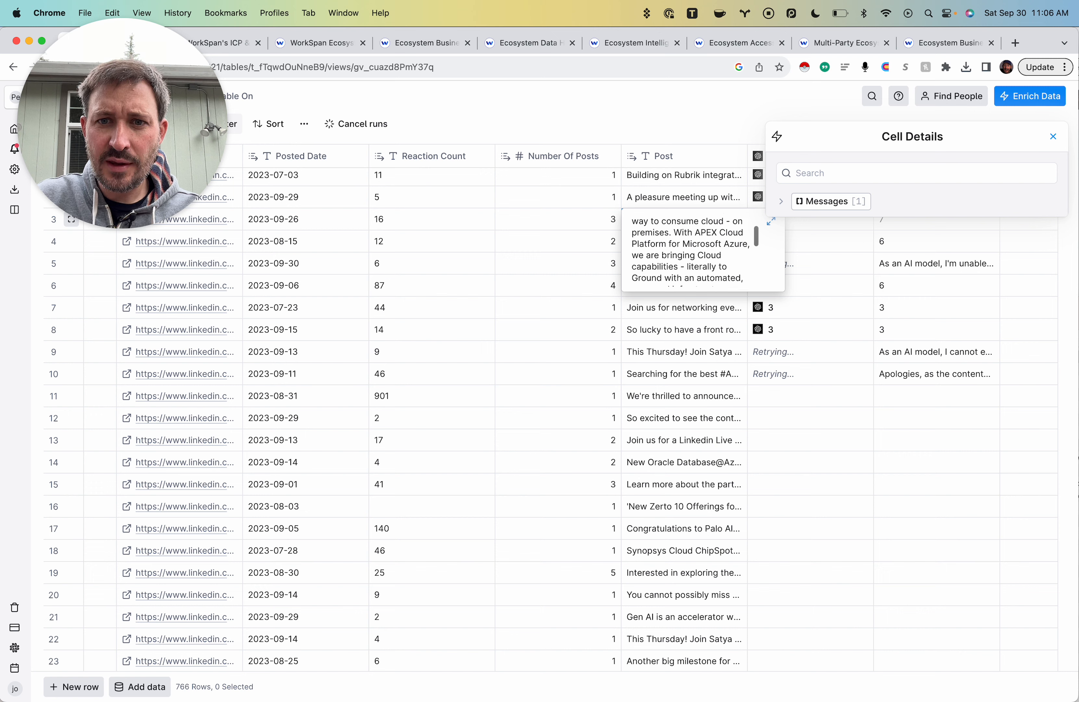
- Check row 10's AI Integration cell details, read row 6's post against its number of posts, and close the details
click(863, 374)
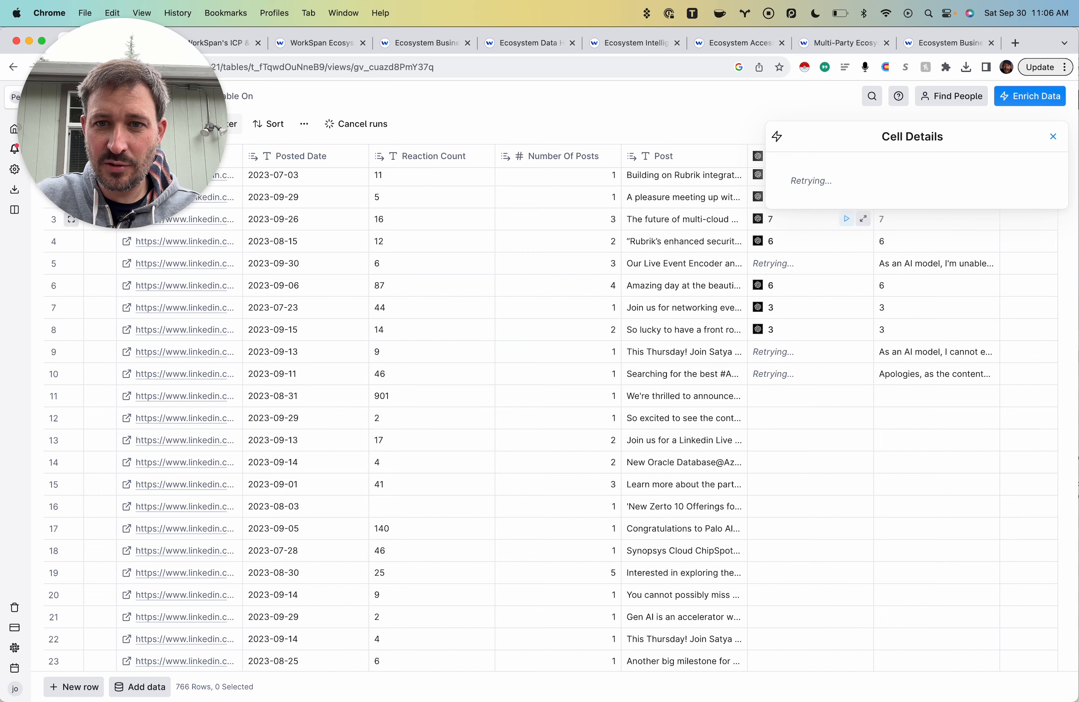
double_click(683, 286)
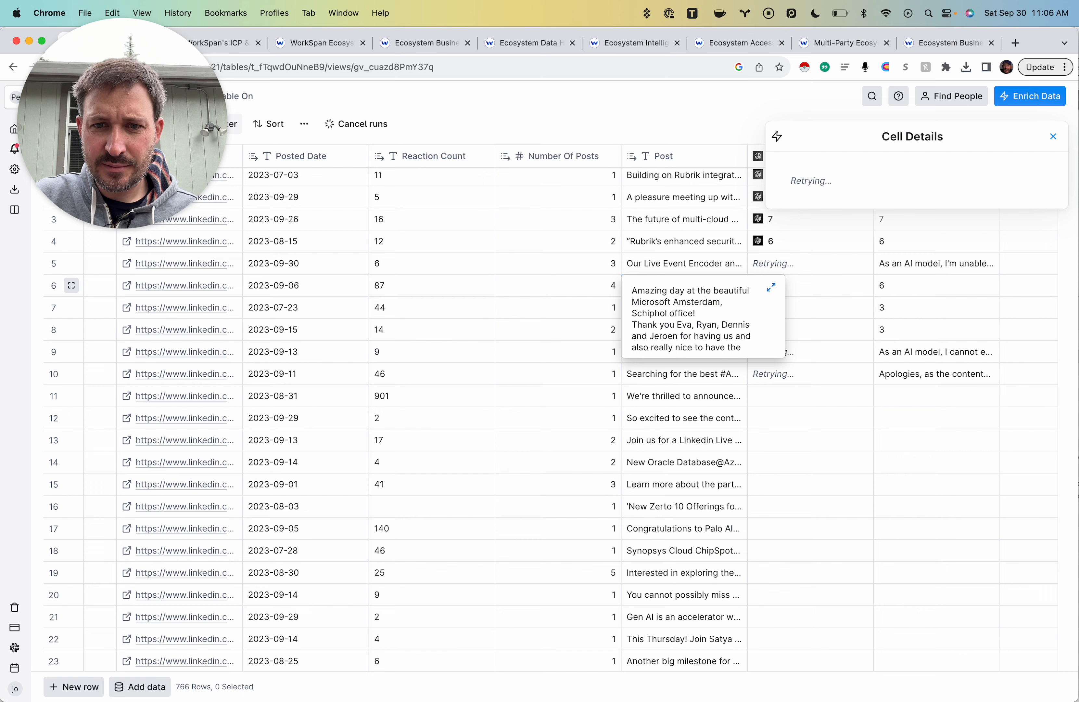
scroll(693, 314, down, 5)
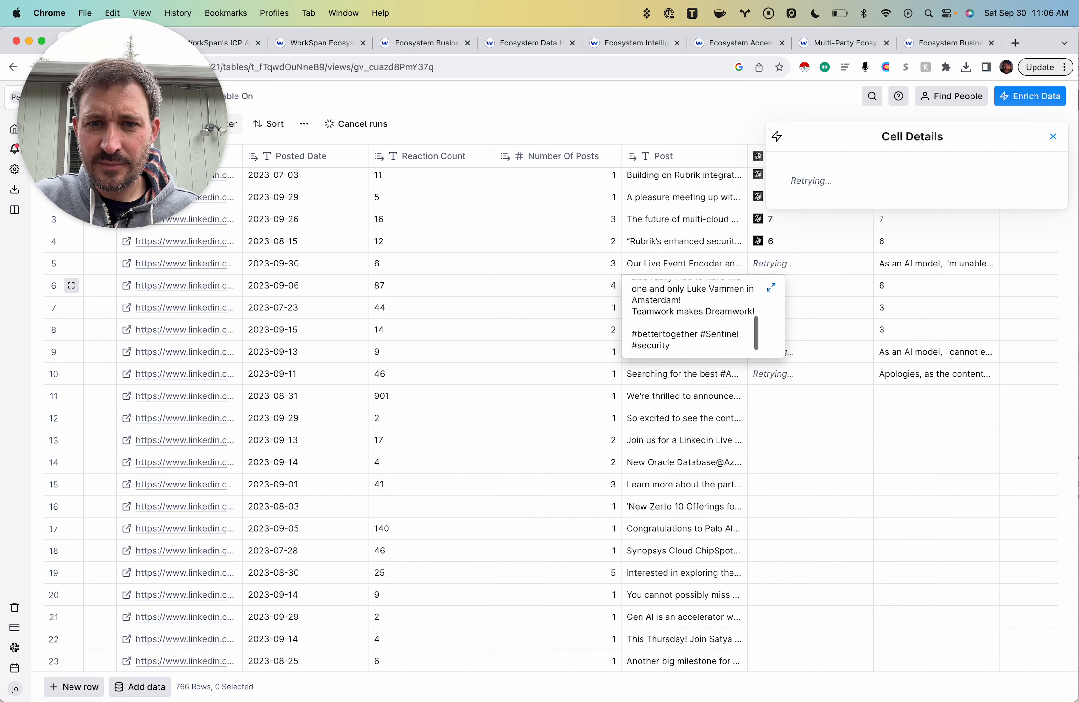
click(559, 285)
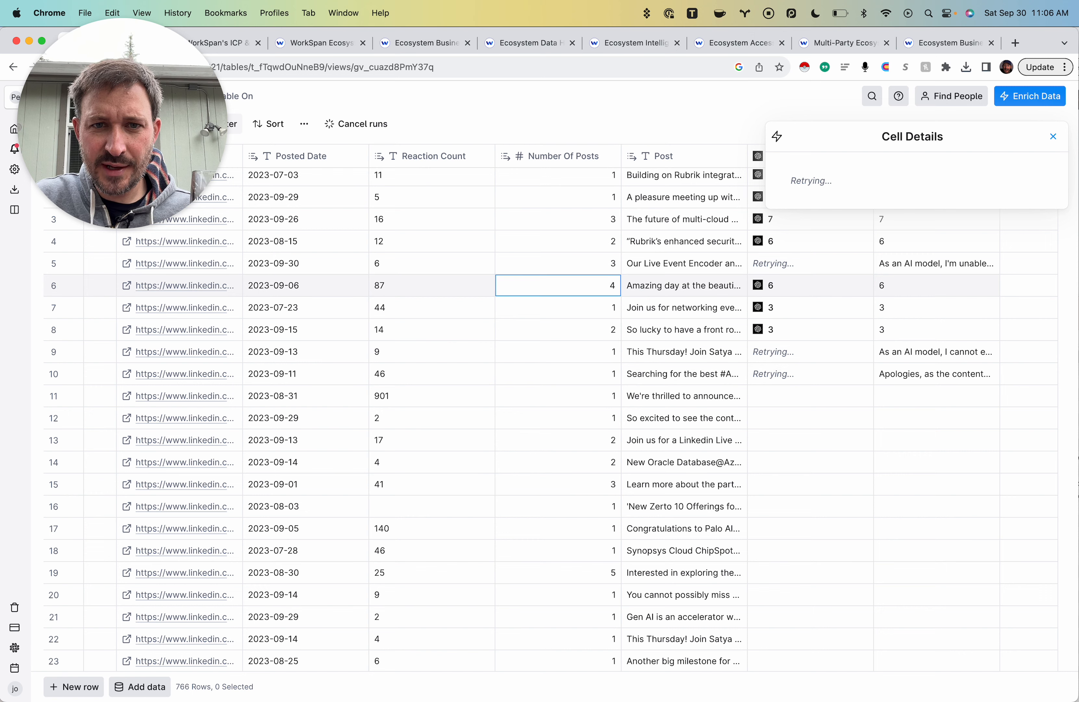
click(684, 286)
click(558, 285)
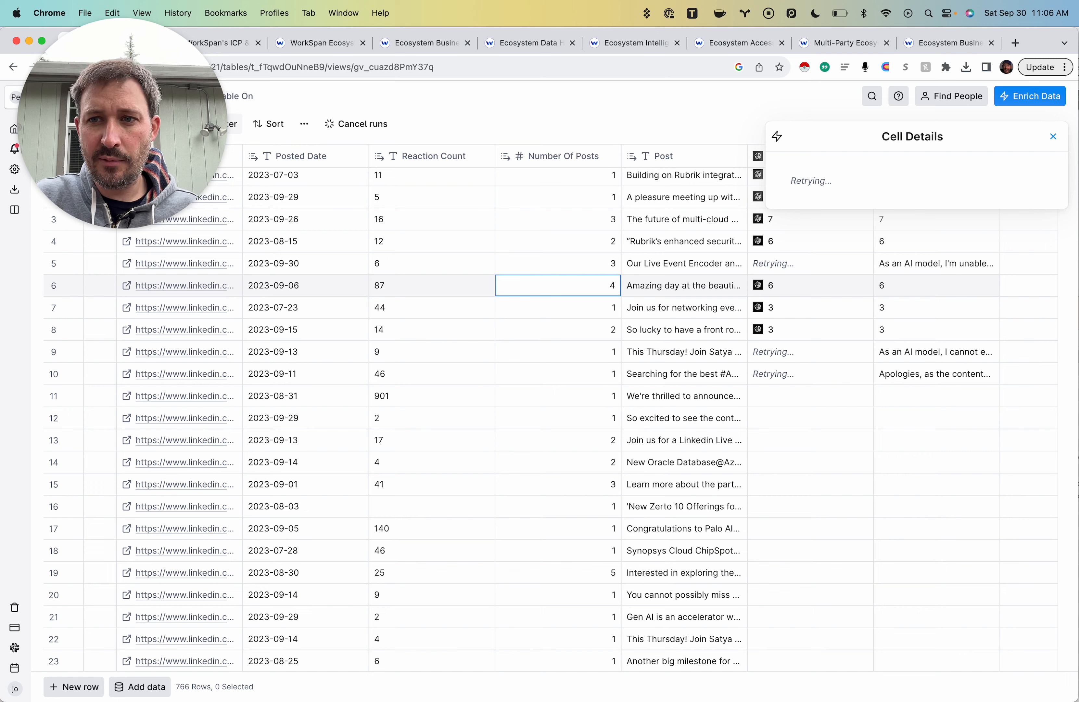
click(1053, 136)
- Edit the AI Integration column, replacing the colon after "as a score)" in Message #3 with a period and starting a new sentence with "I"
click(808, 156)
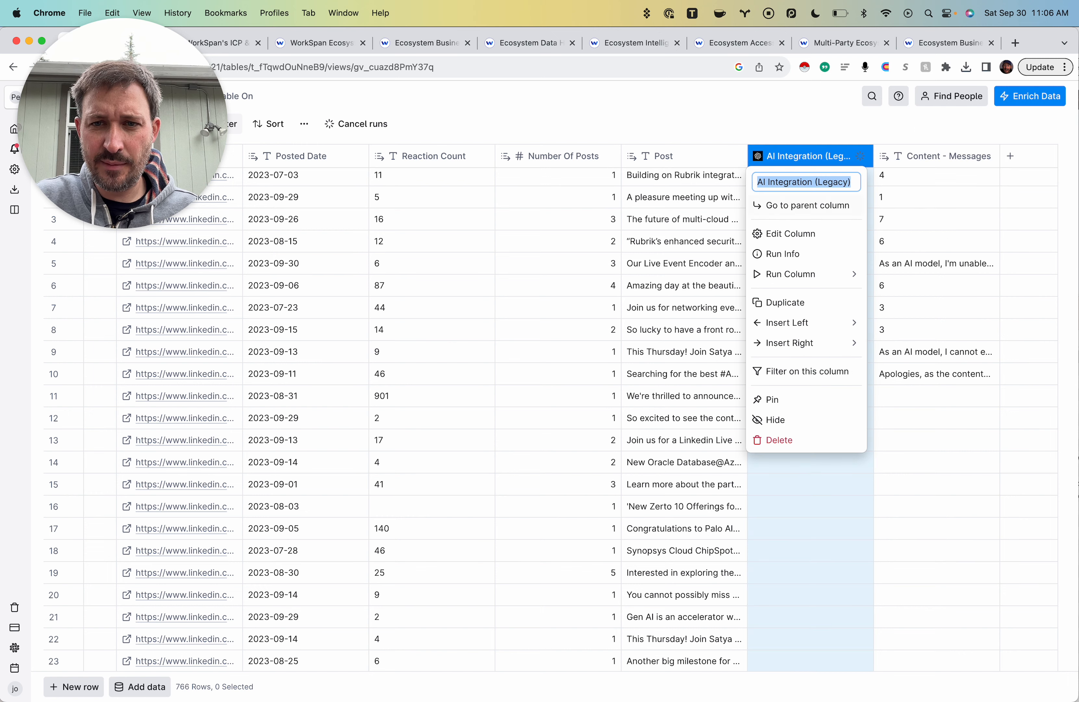
click(790, 233)
scroll(915, 410, down, 3)
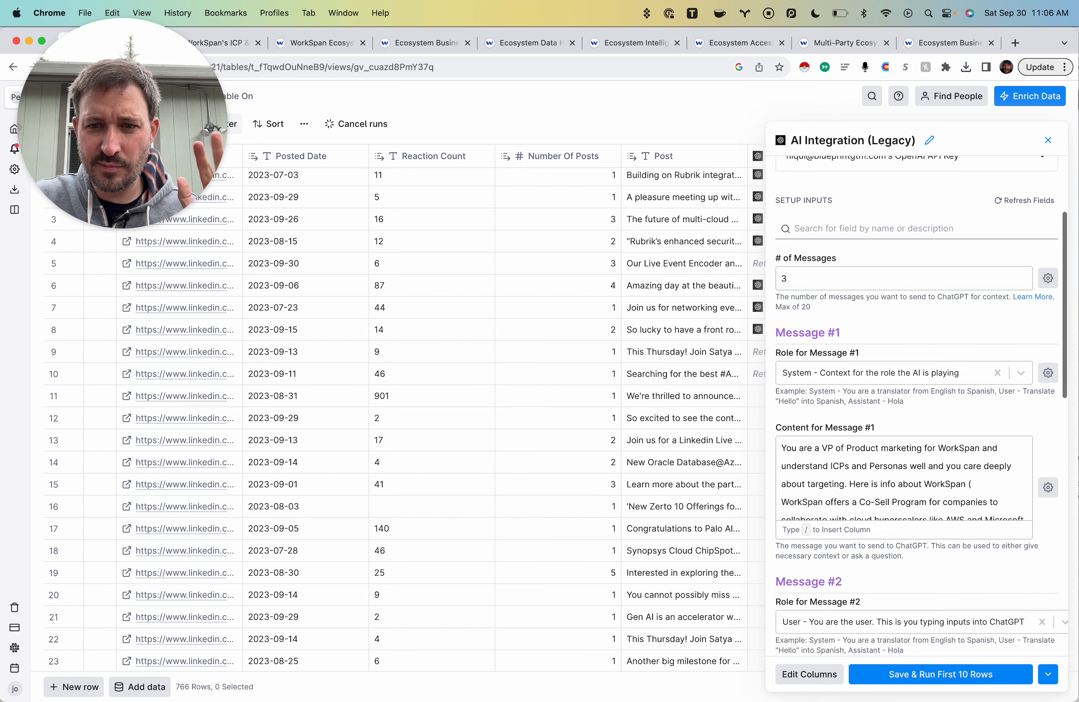
scroll(904, 479, down, 15)
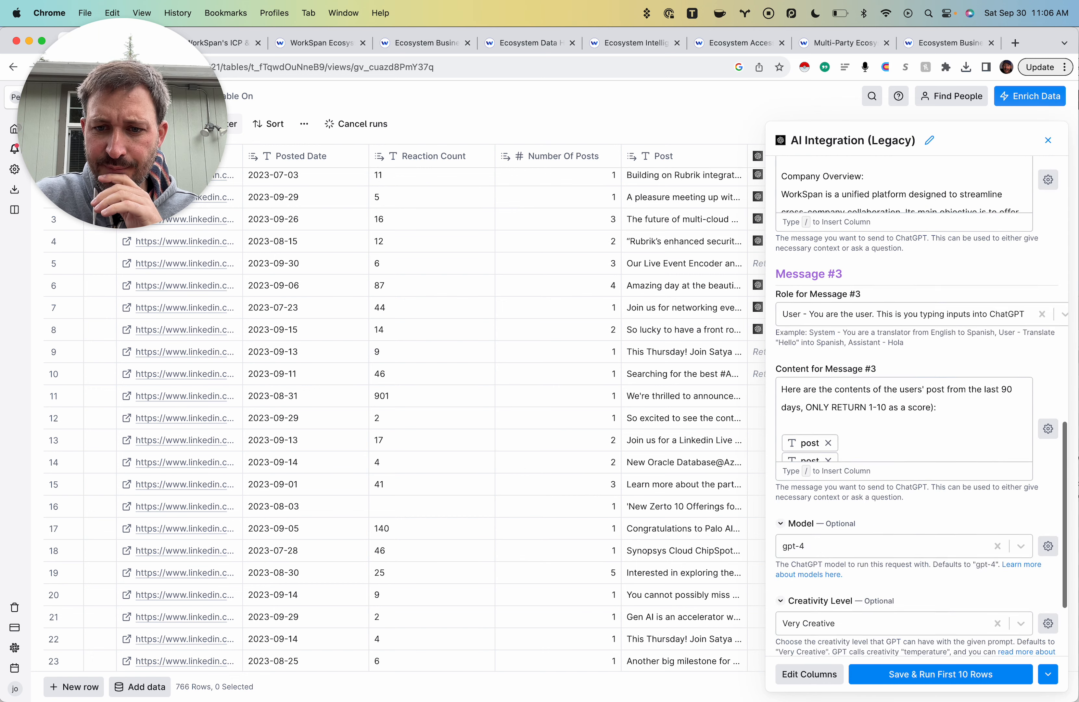
scroll(915, 410, down, 3)
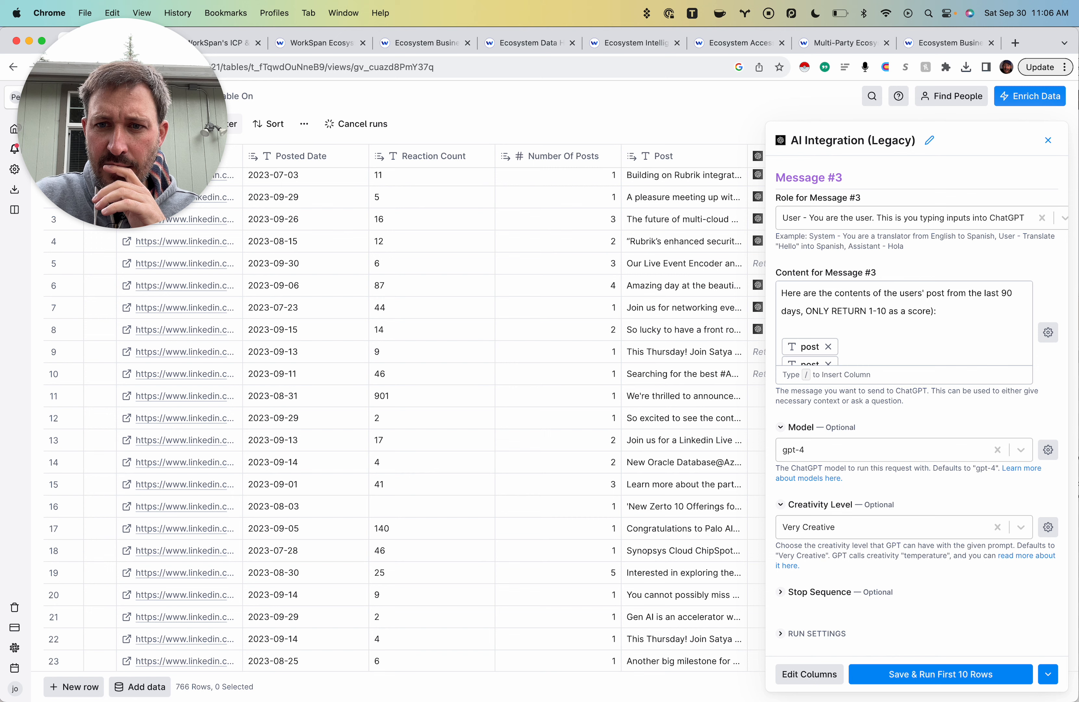
click(938, 311)
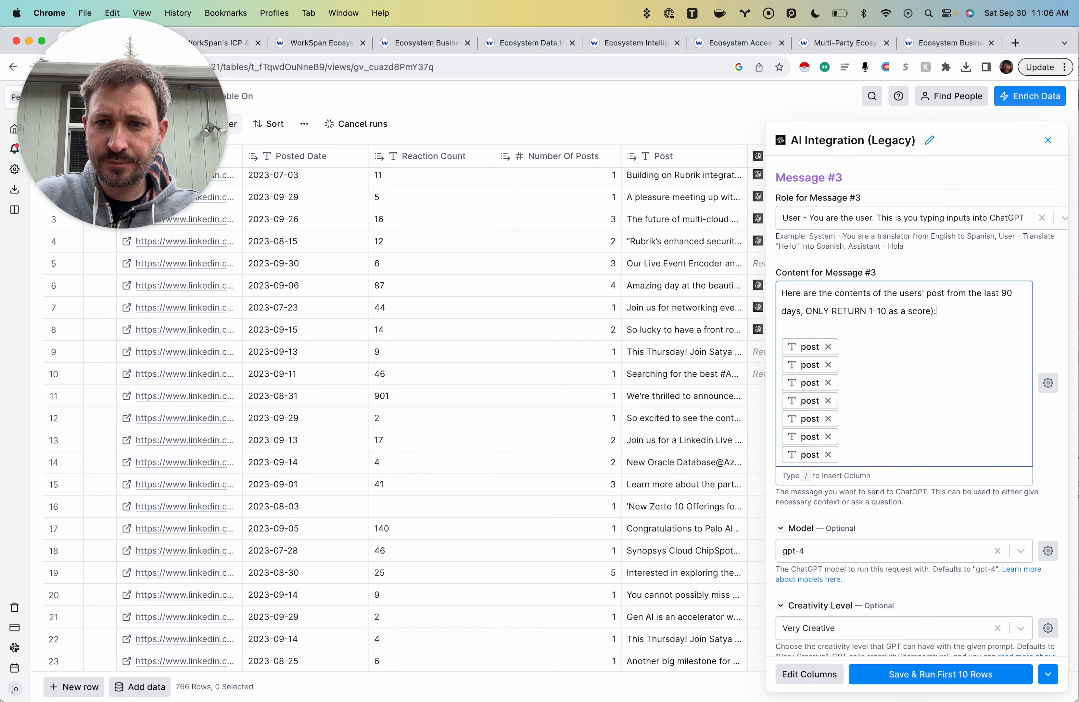
text(. you)
key(BackSpace)
key(BackSpace)
key(BackSpace)
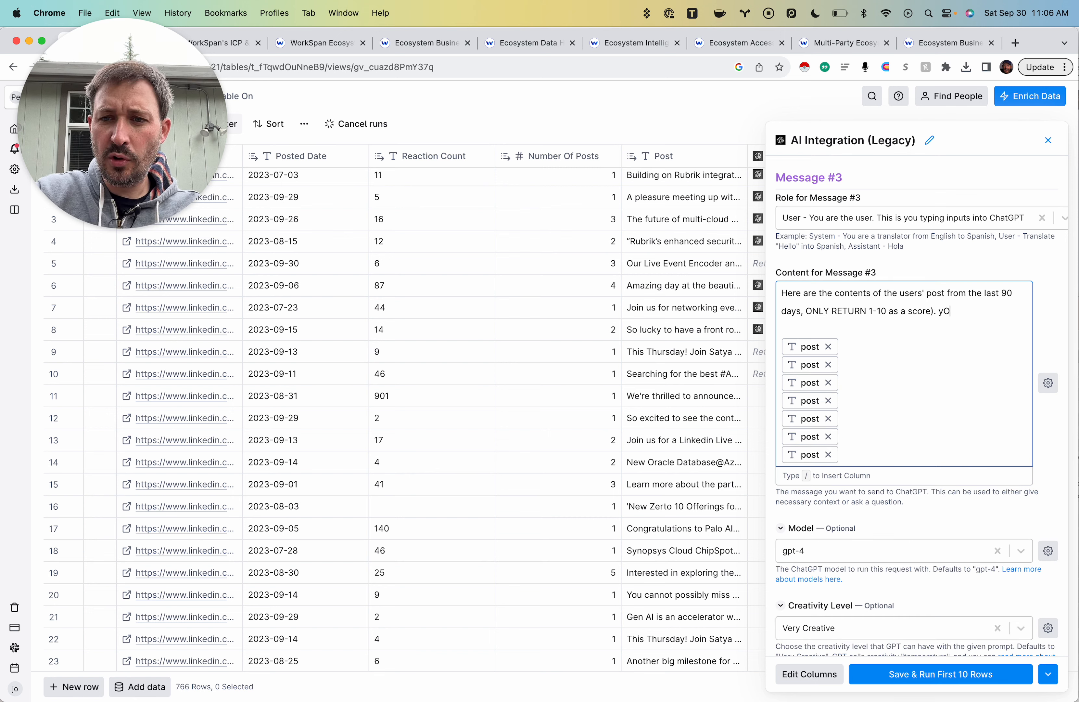
text(if)
key(BackSpace)
key(BackSpace)
text(t')
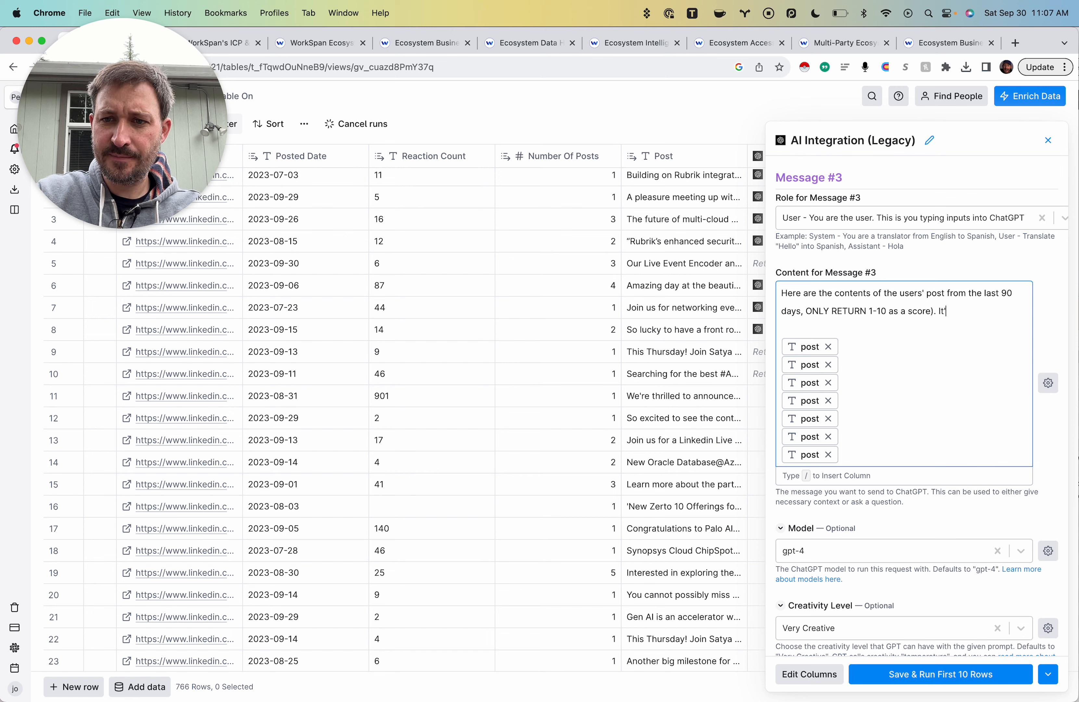
text(s okay if)
key(BackSpace)
key(BackSpace)
key(BackSpace)
key(BackSpace)
key(BackSpace)
key(BackSpace)
key(BackSpace)
key(BackSpace)
key(BackSpace)
key(BackSpace)
key(BackSpace)
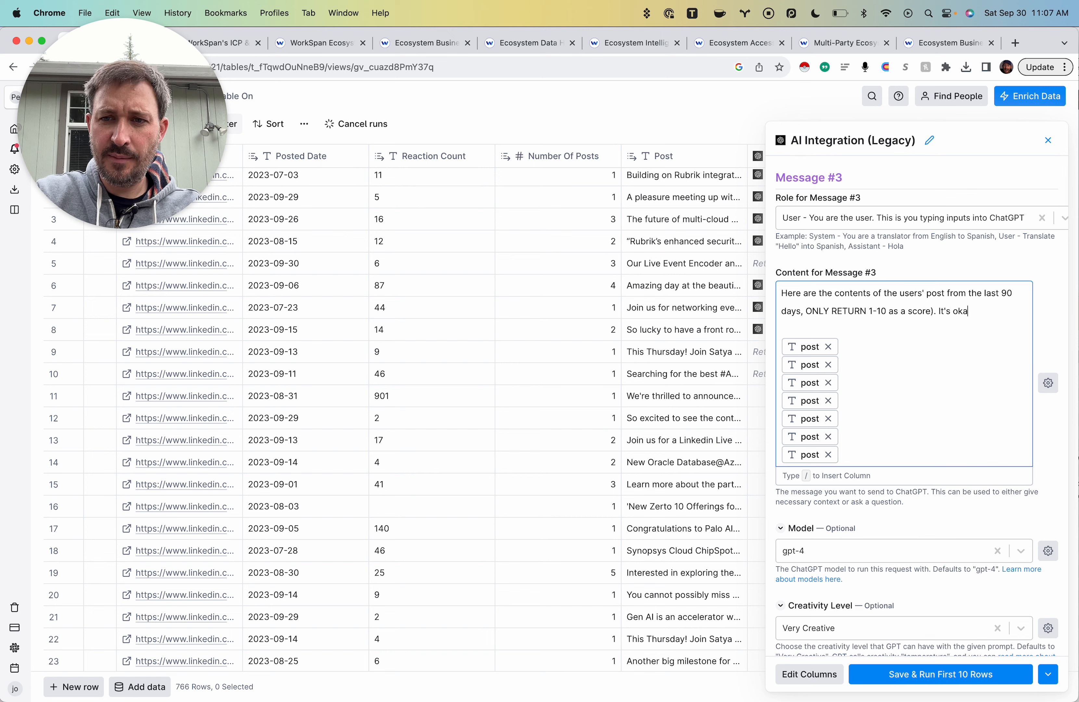
- Continue the new Message #3 sentence so it reads "I want you to use a HIGH WATER MARK"
text(wanmt yo)
key(BackSpace)
key(BackSpace)
key(BackSpace)
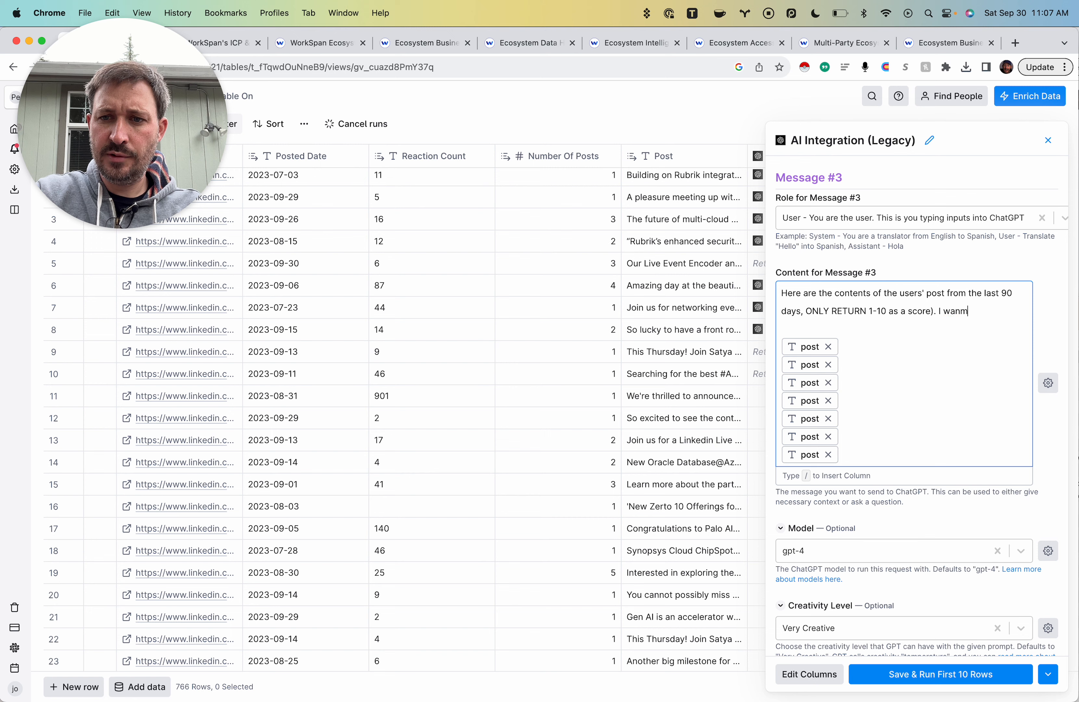
text(ou to use a)
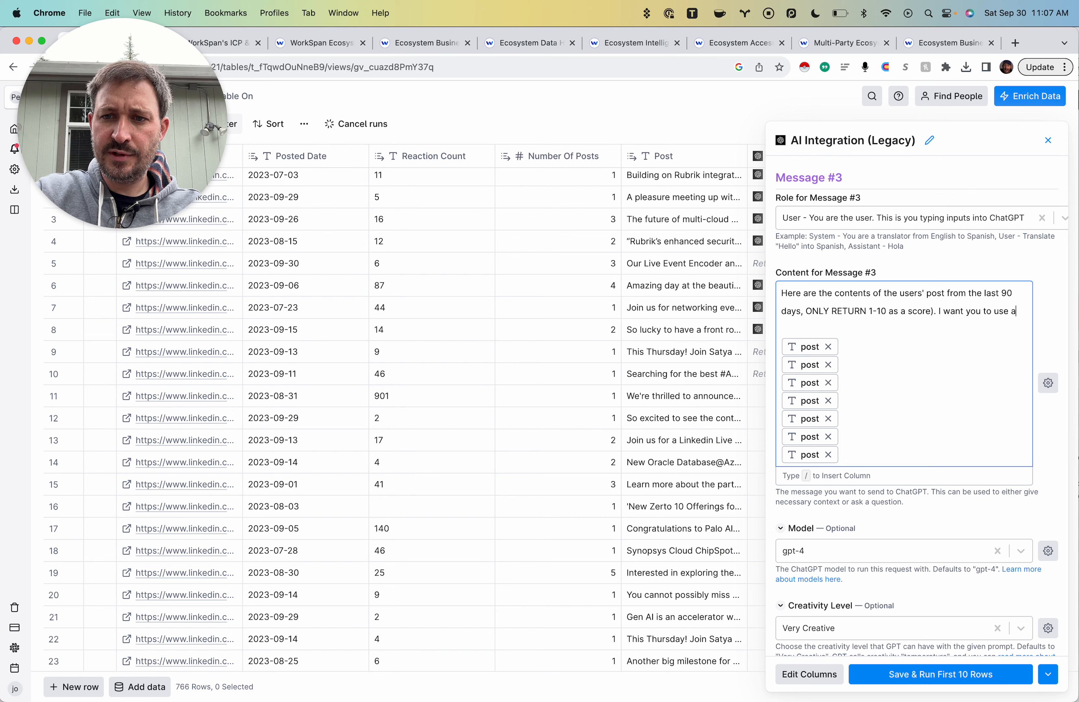
text( HIGH WATER MARK)
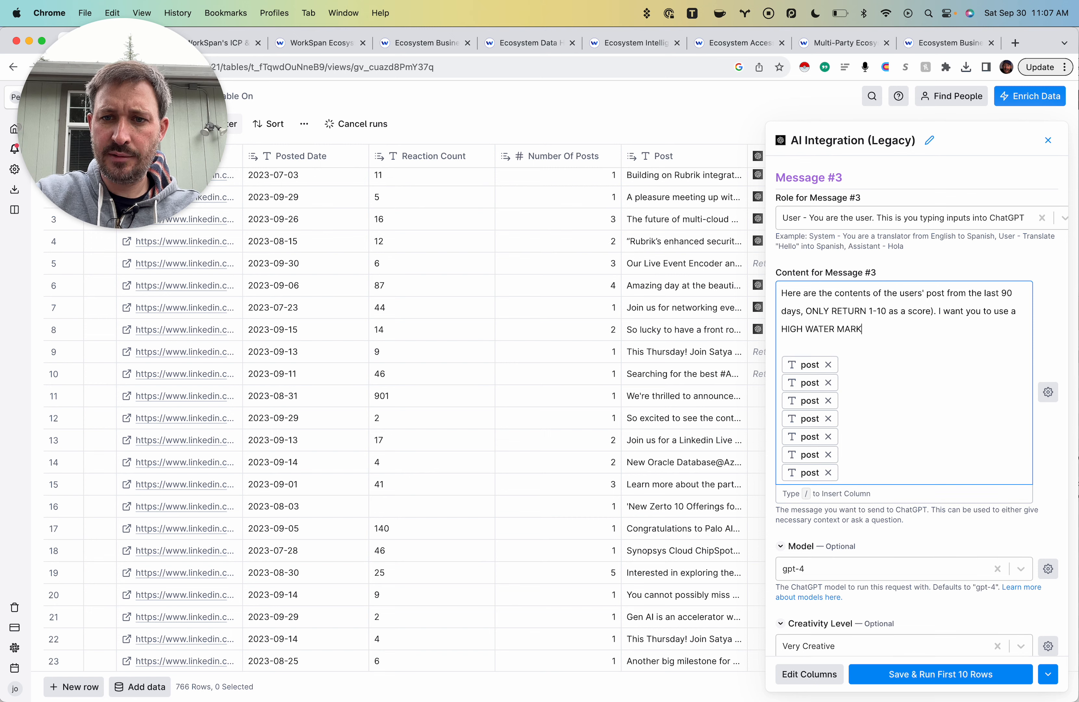
- Add ", so if there are 5 posts and 1 of them is a 10, and the others are 5s, return 10." after "HIGH WATER MARK"
text(, so if )
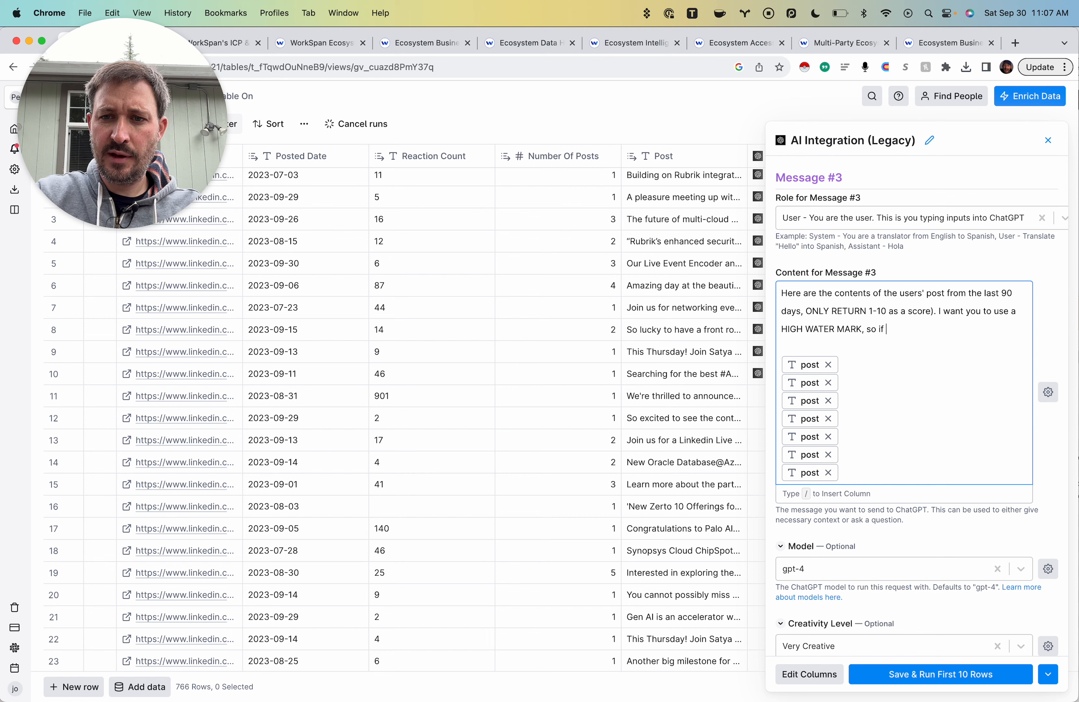
text(trhee a)
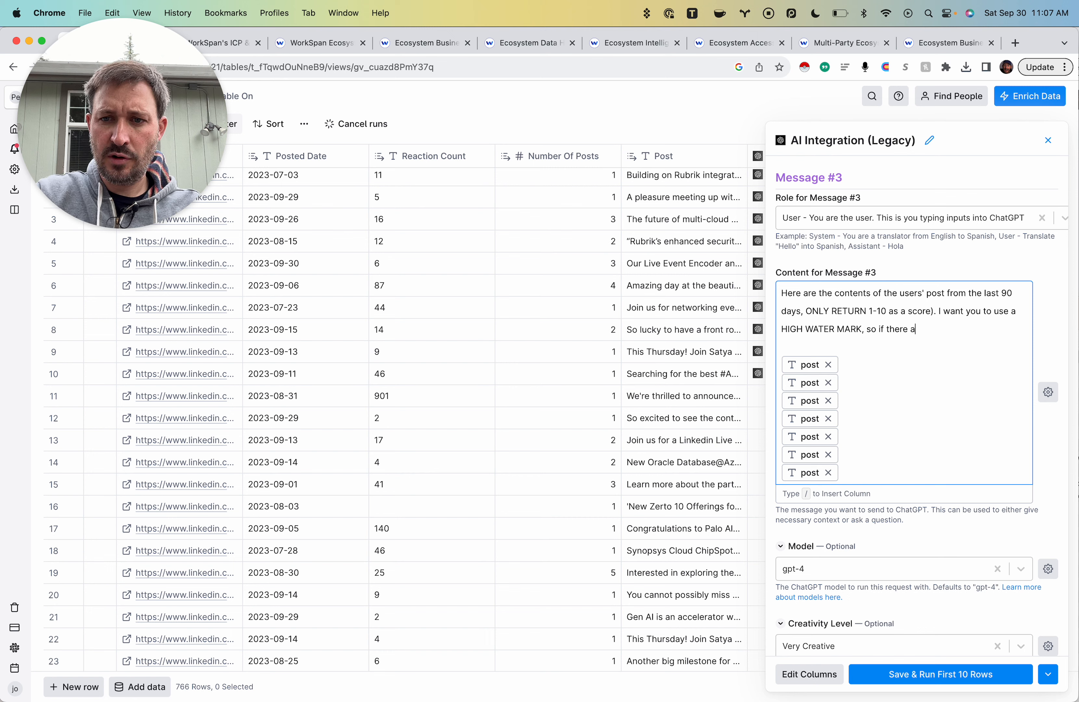
text(d 1 o)
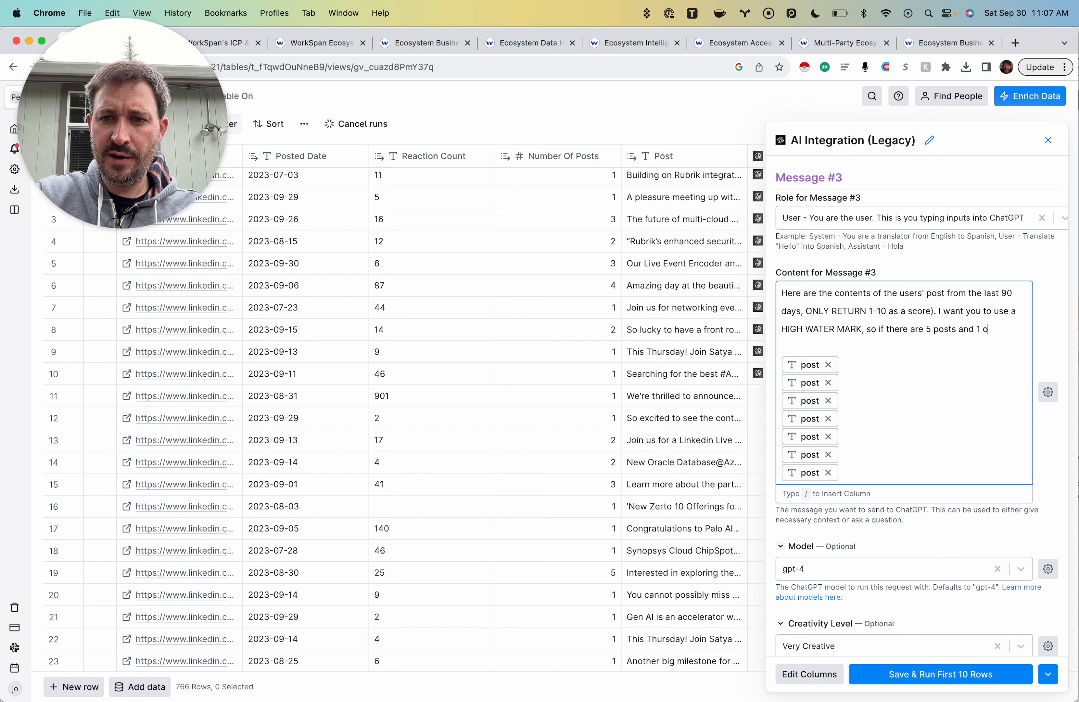
text(f them is a 10, )
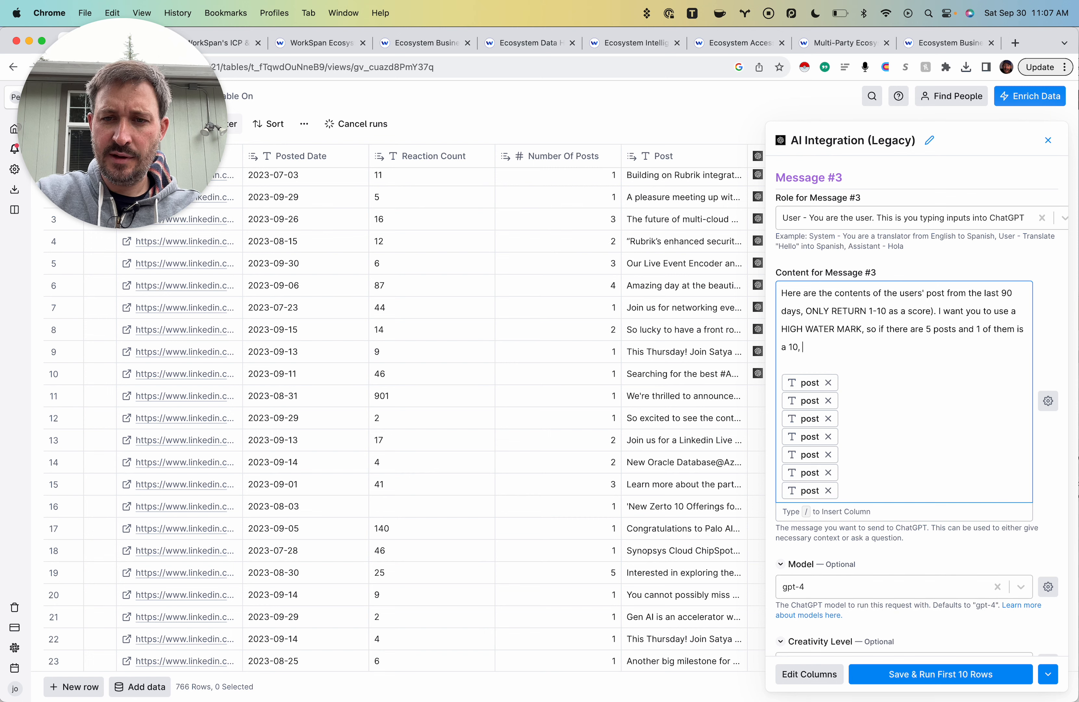
text(and the others a)
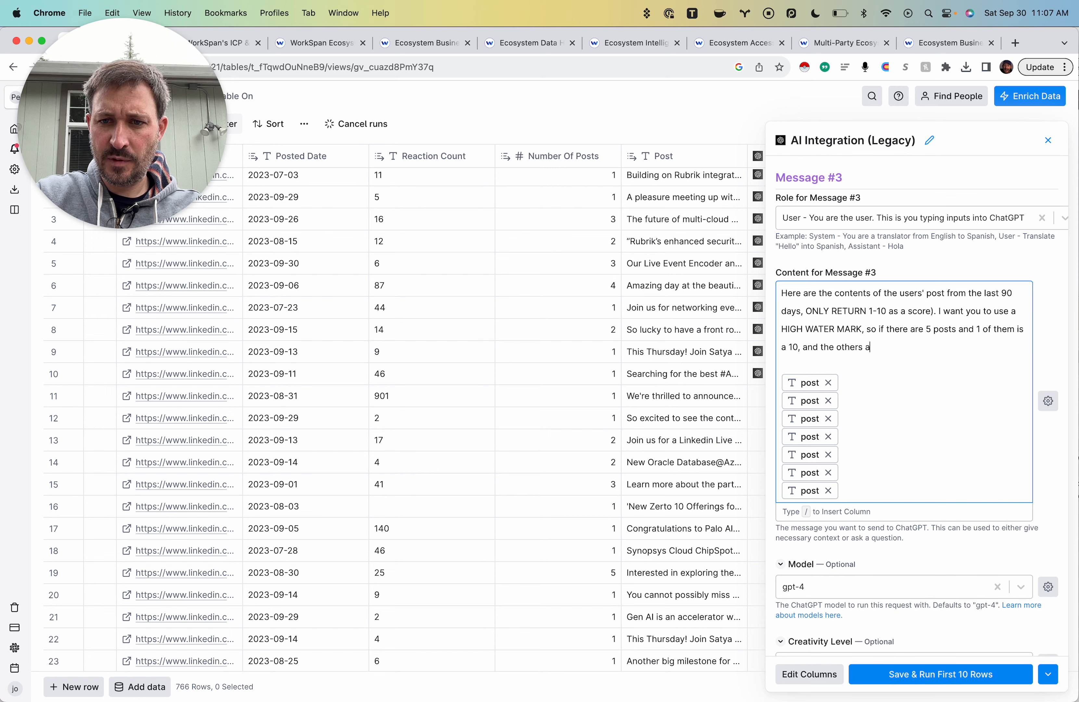
text(re 5s, )
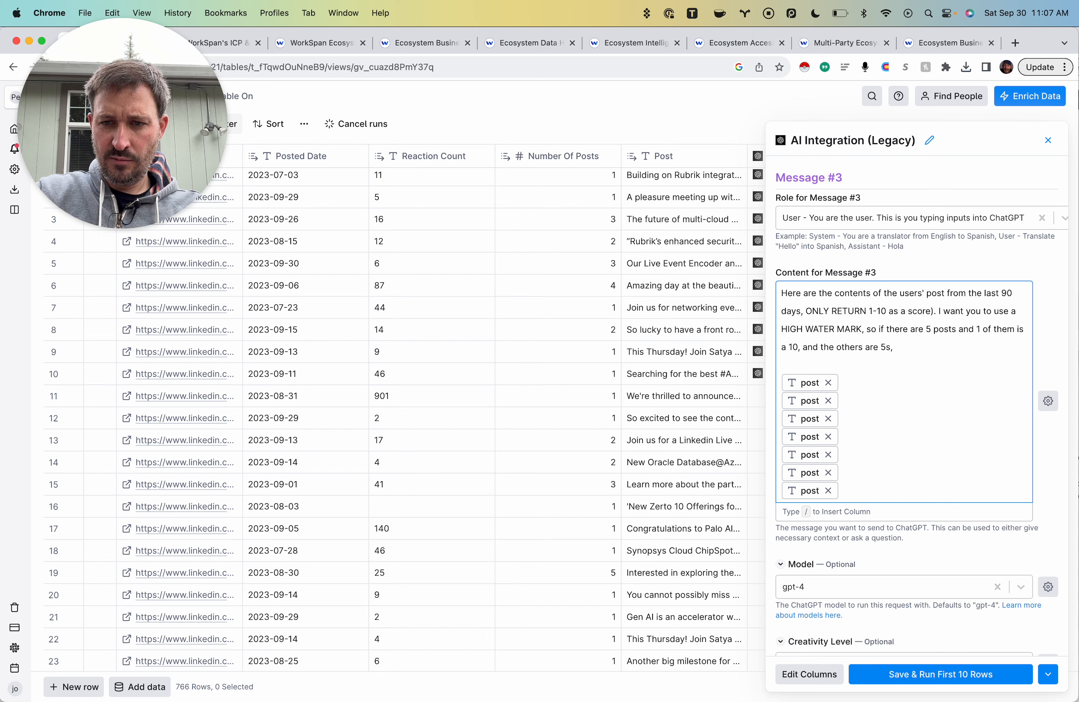
text(return 10.)
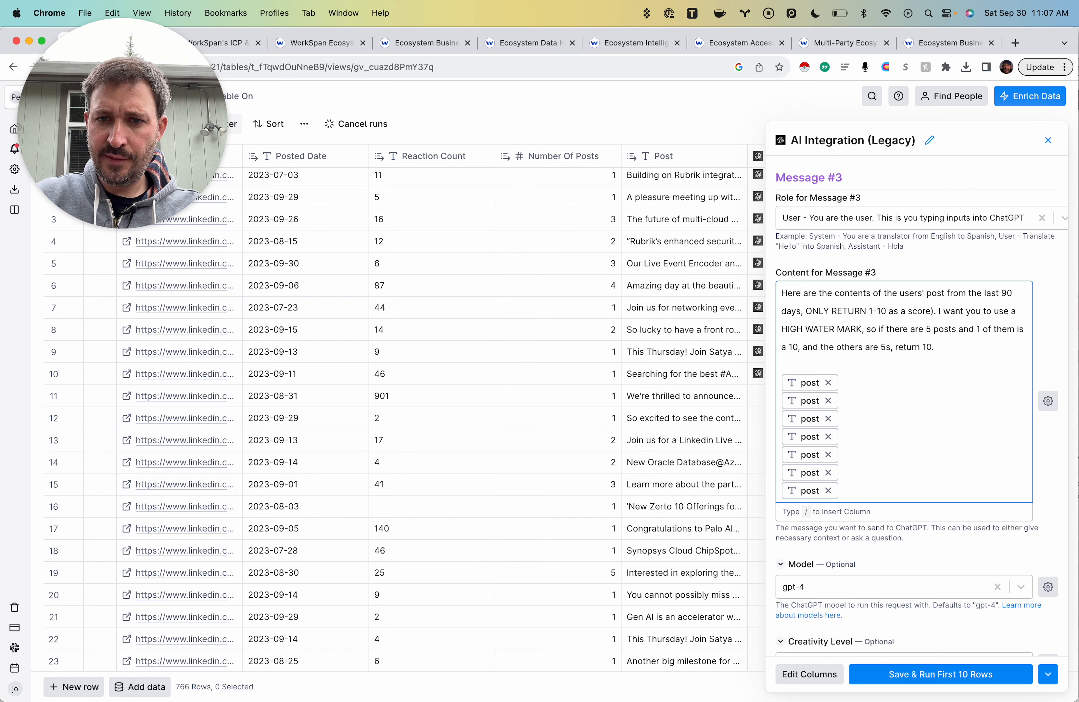
- Replace the 10 in "1 of them is a 10" with "low score" in the Message #3 content
key(BackSpace)
key(BackSpace)
text(low s)
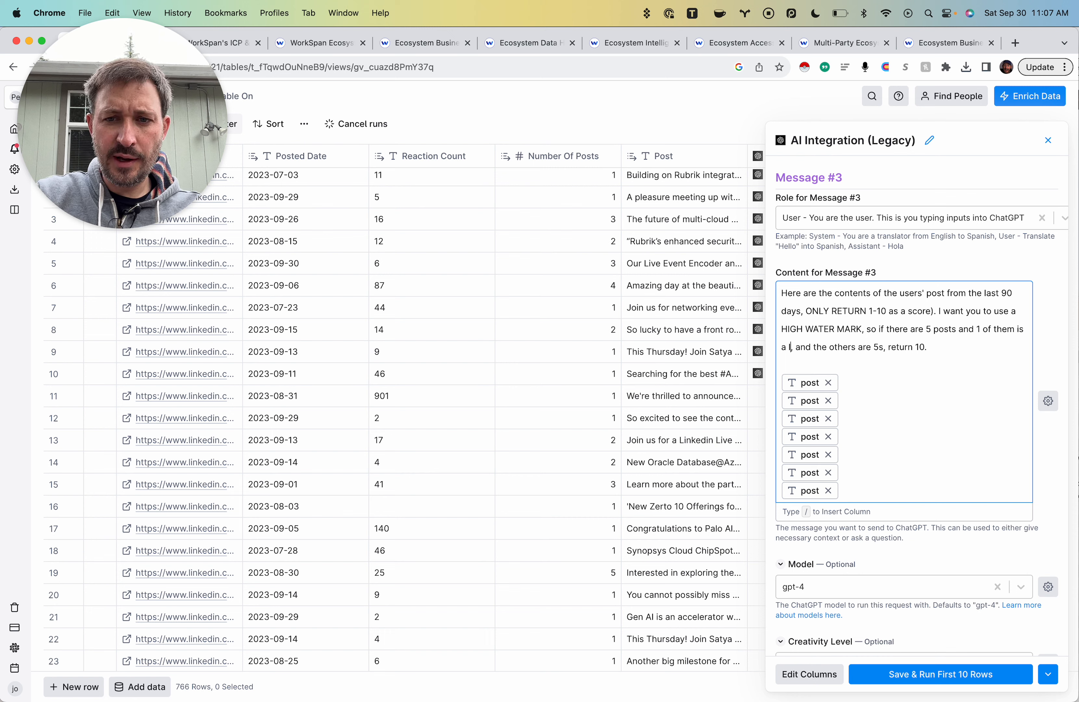
text(core)
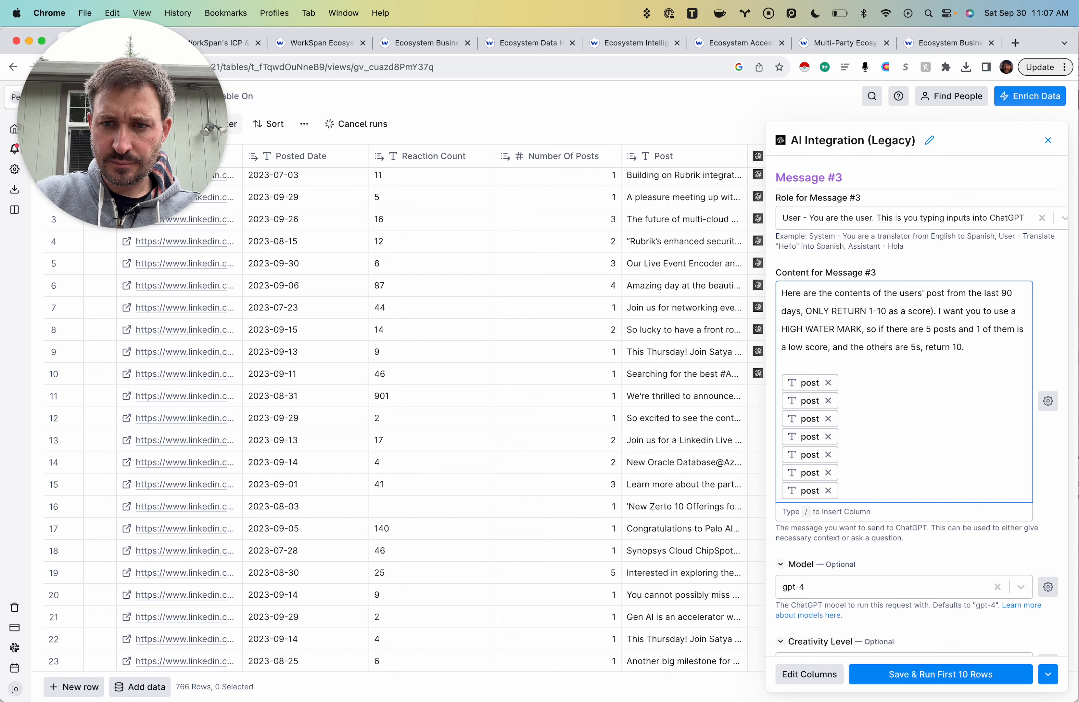
- Replace "5s" in "the others are 5s" with "the highest score" in the Message #3 content
key(Right)
key(Right)
key(Right)
key(Right)
key(Right)
key(Right)
key(Right)
key(Right)
key(Right)
key(BackSpace)
key(BackSpace)
text(the highest s)
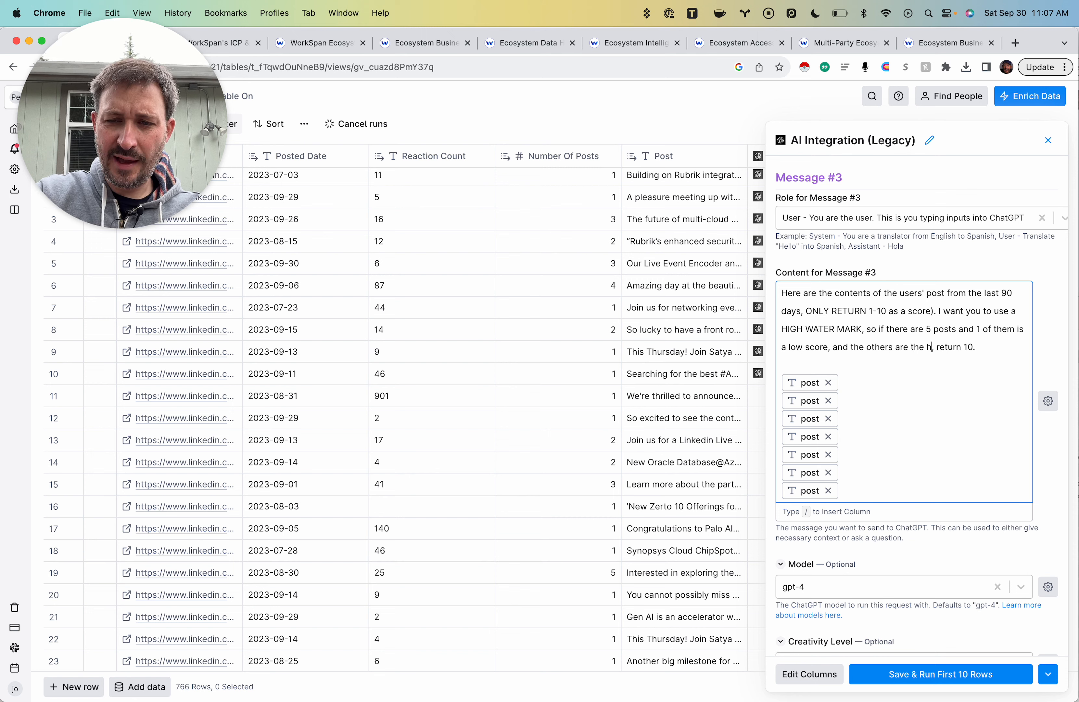
text(core,)
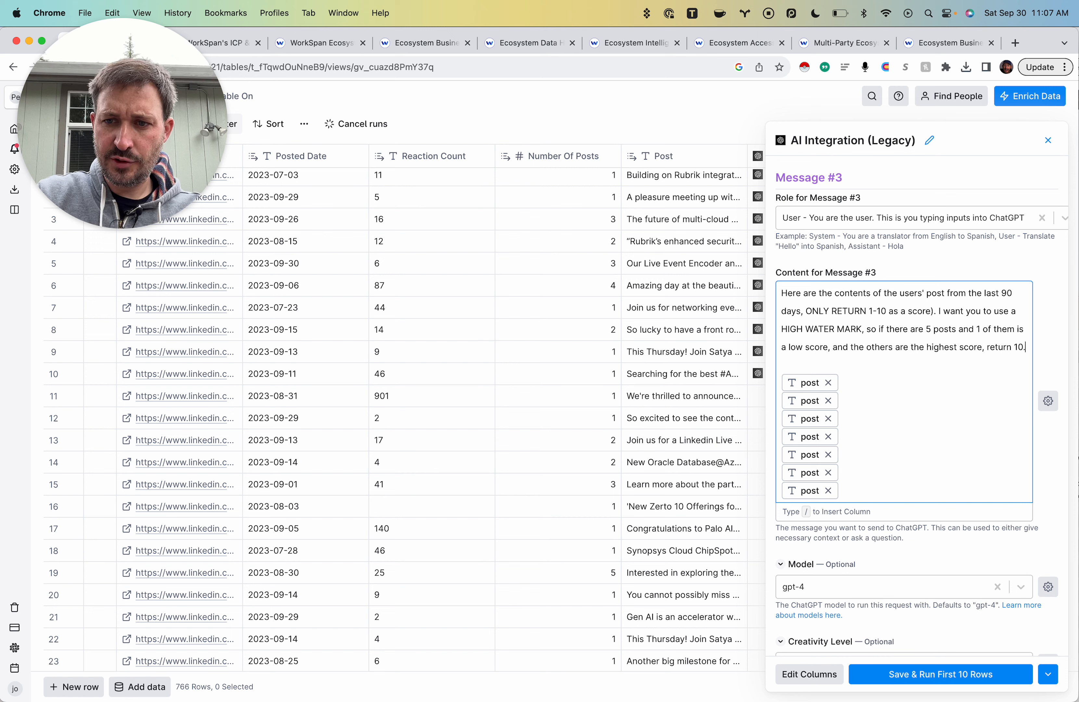
- Change the ending of the Message #3 instruction from a fixed number to "return the highest score."
key(BackSpace)
key(BackSpace)
key(BackSpace)
text(the highes)
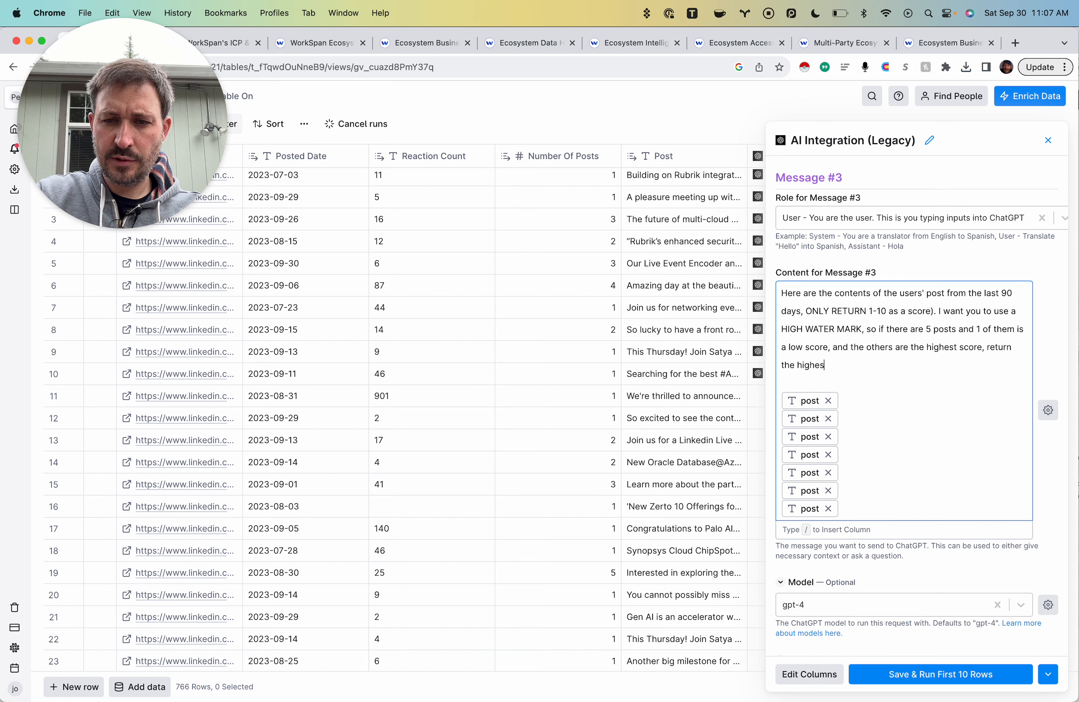
text(t score.)
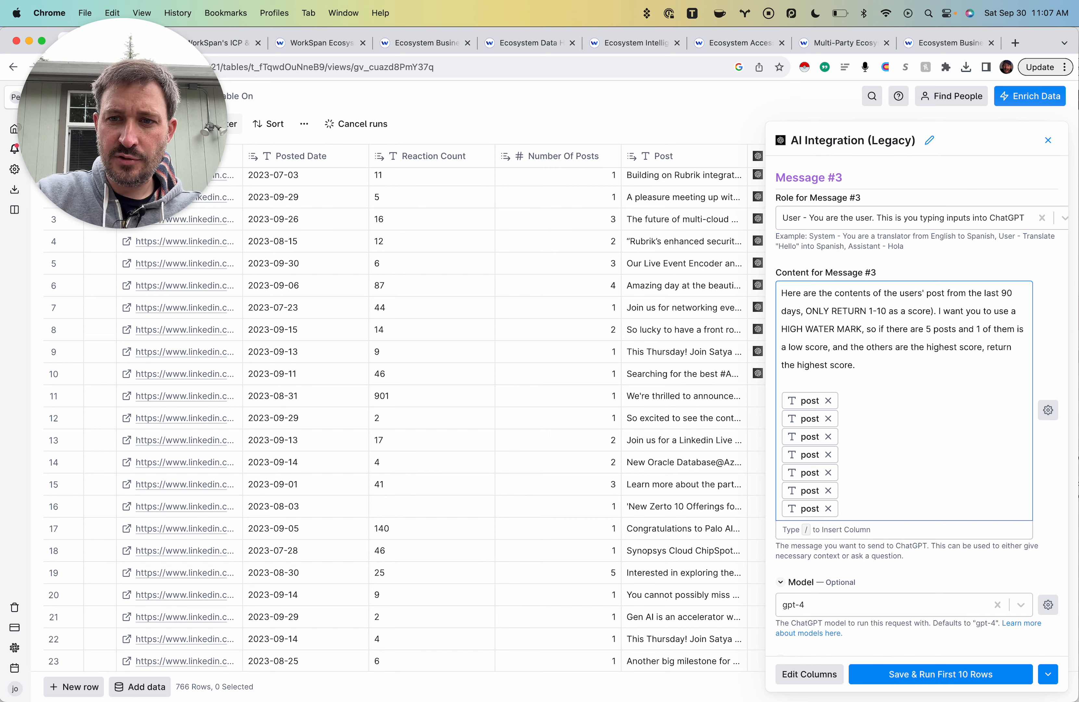
- Insert "different" before "posts" in the Message #3 phrase "if there are 5 posts"
text(seperate)
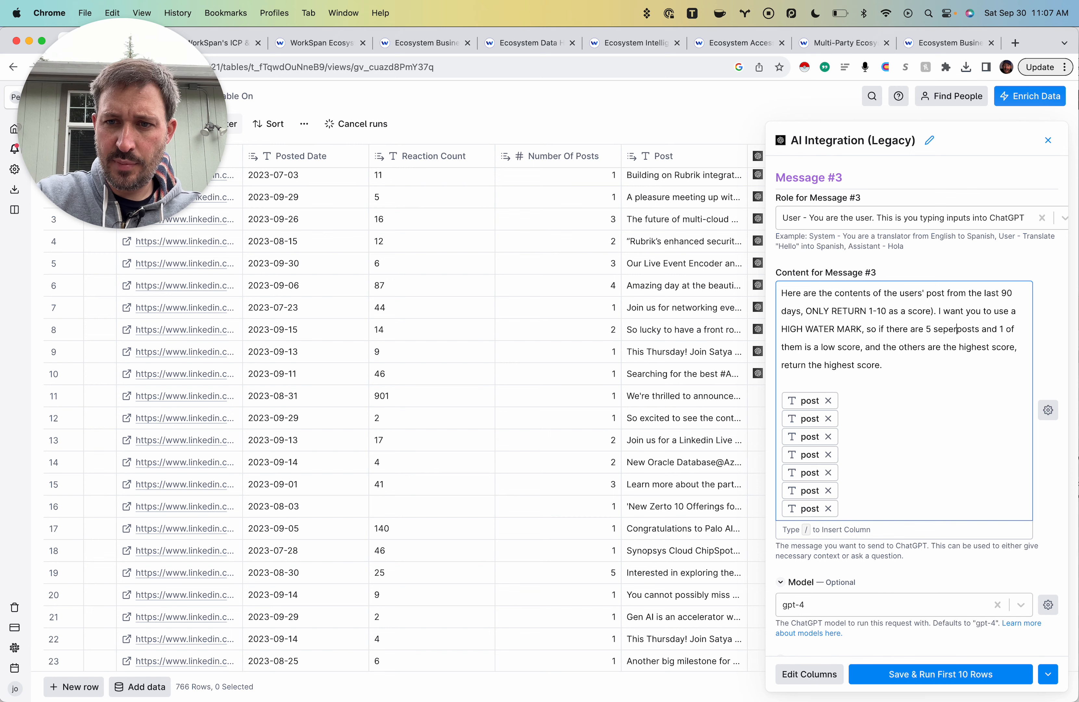
key(BackSpace)
key(BackSpace)
key(BackSpace)
key(BackSpace)
key(BackSpace)
key(BackSpace)
key(BackSpace)
key(BackSpace)
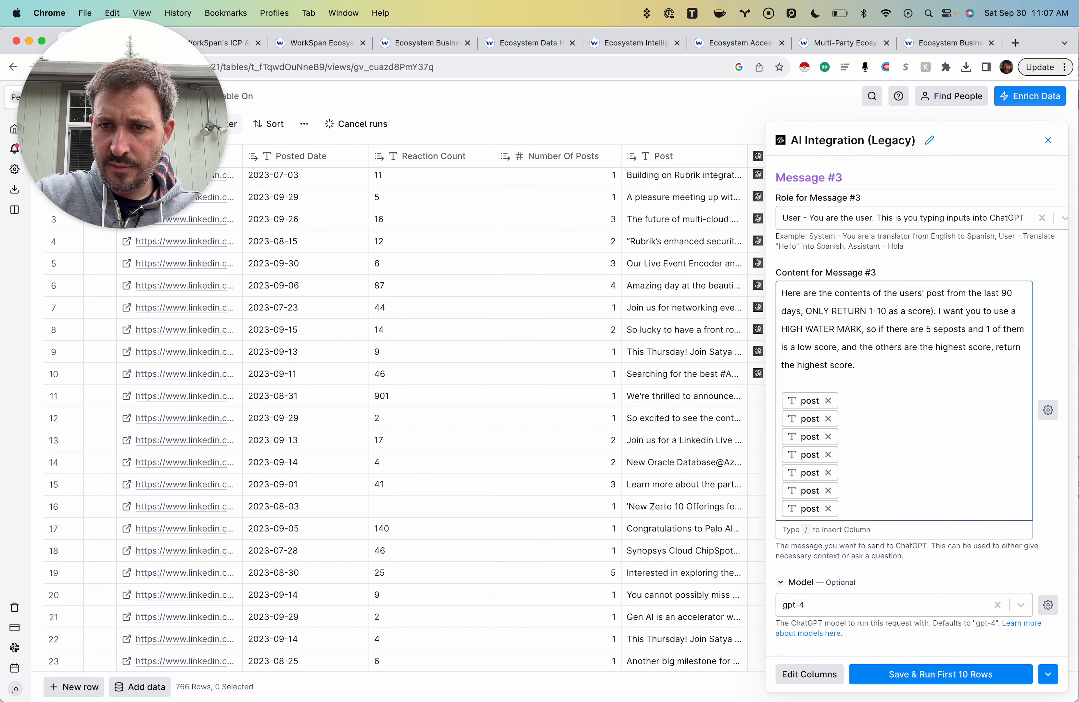
text(different)
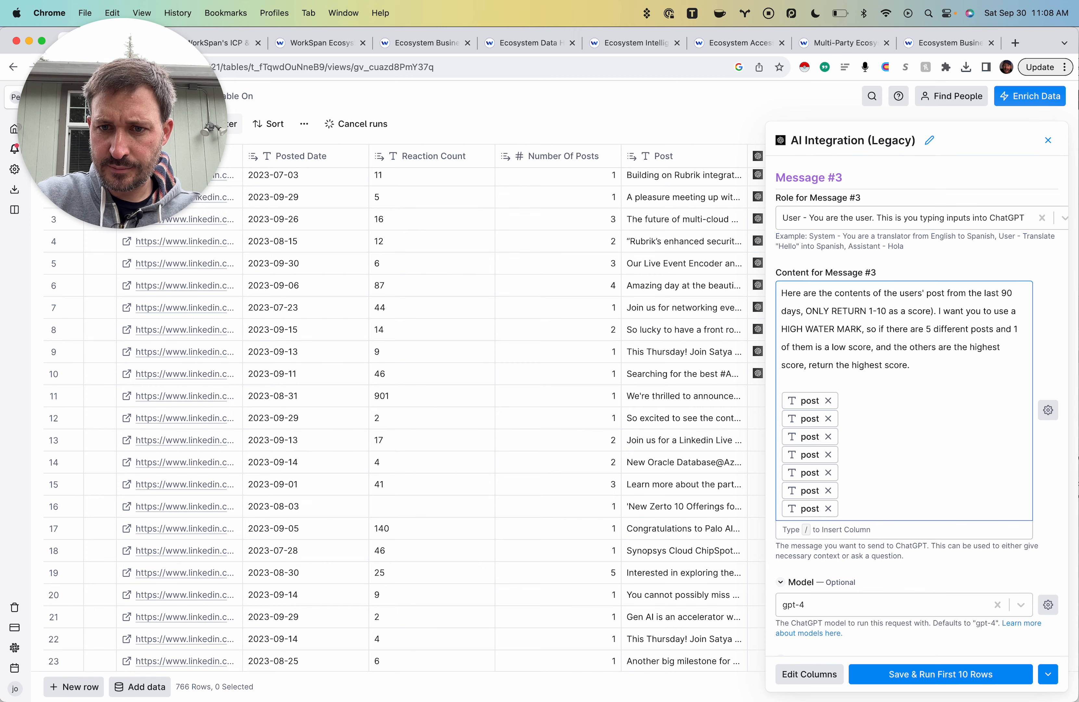
click(810, 401)
key(super+Left)
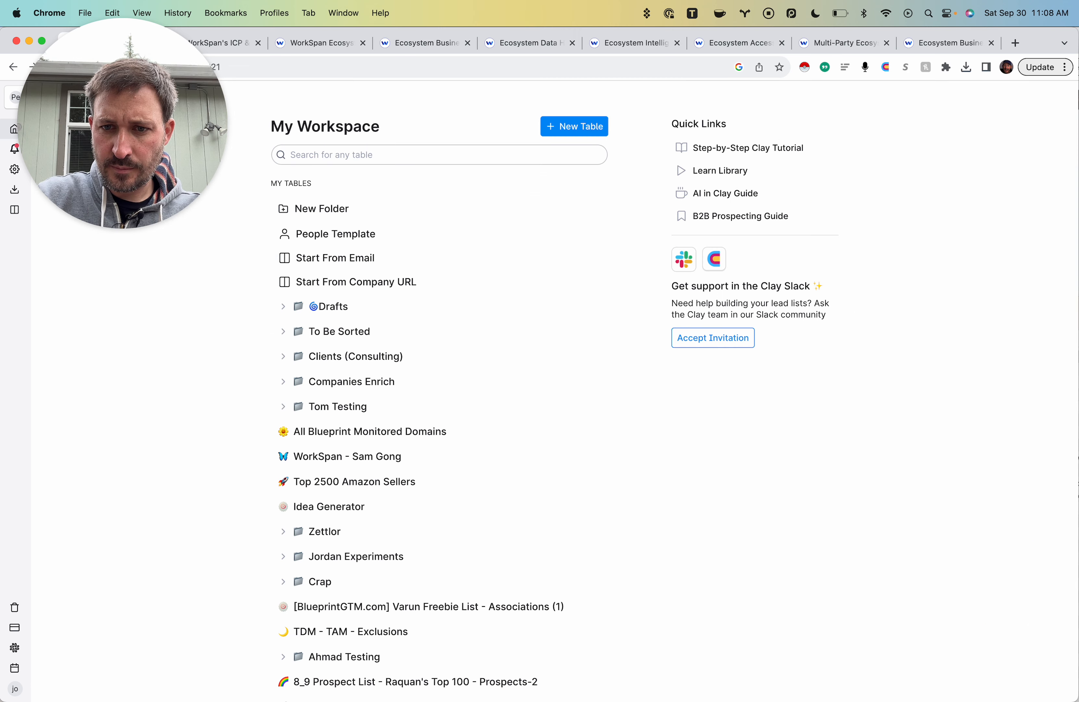
key(super+Right)
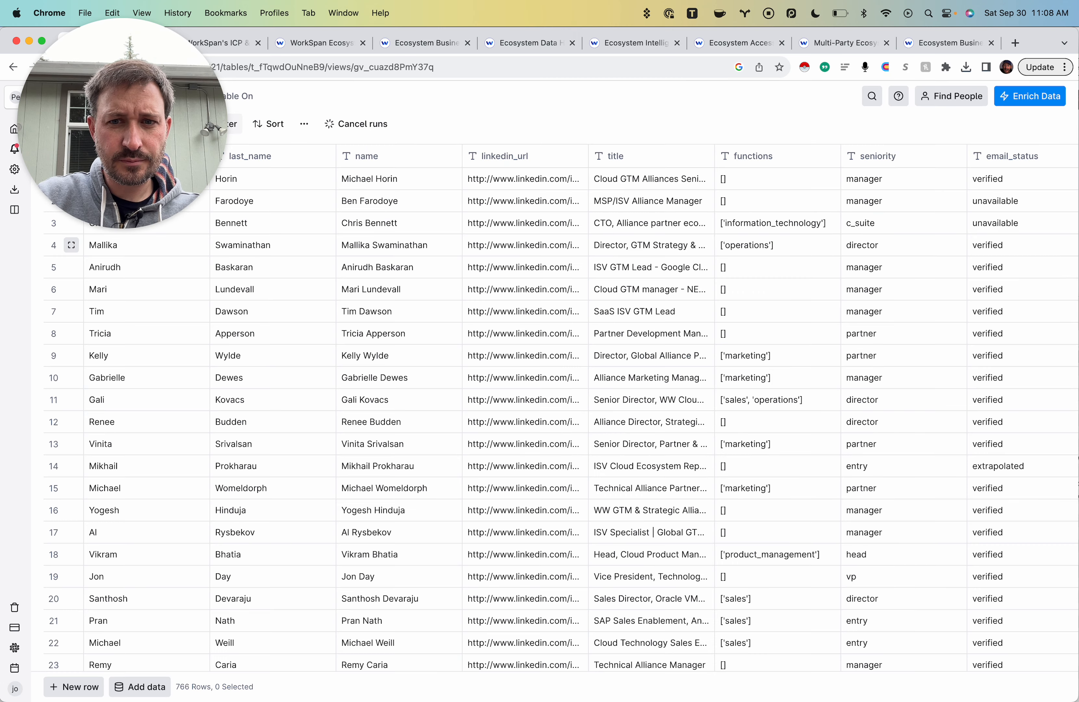
- Reopen the AI Integration (Legacy) column for editing and replace the colon after "as a score)" in Message #3 with a period
scroll(568, 408, right, 15)
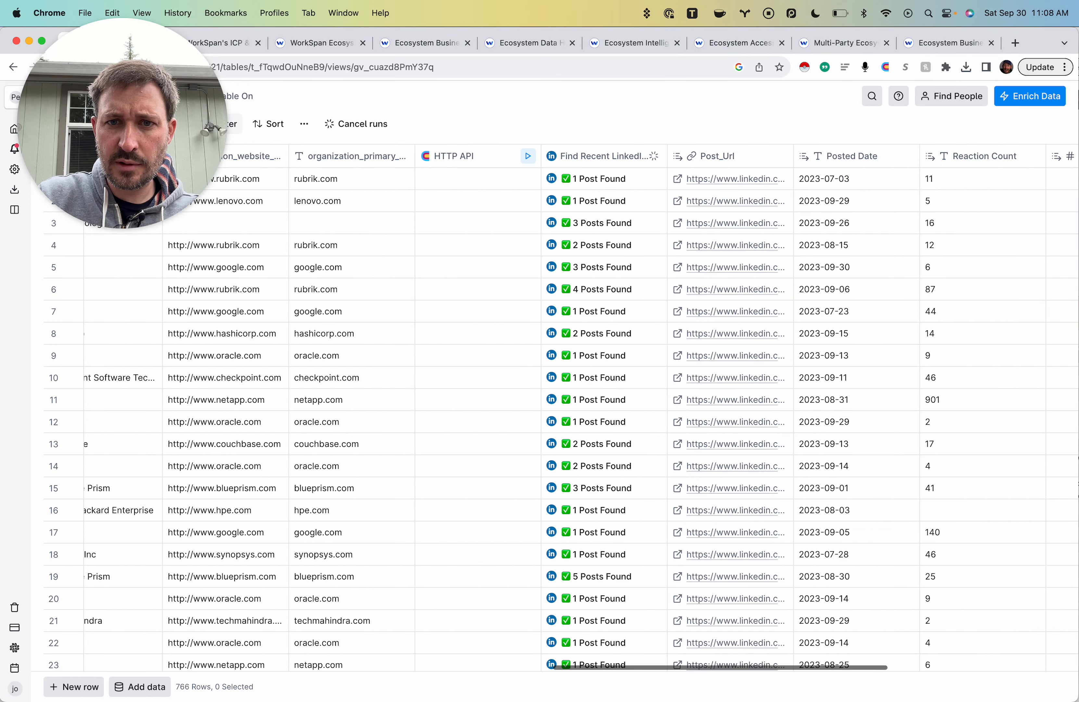
scroll(567, 407, right, 10)
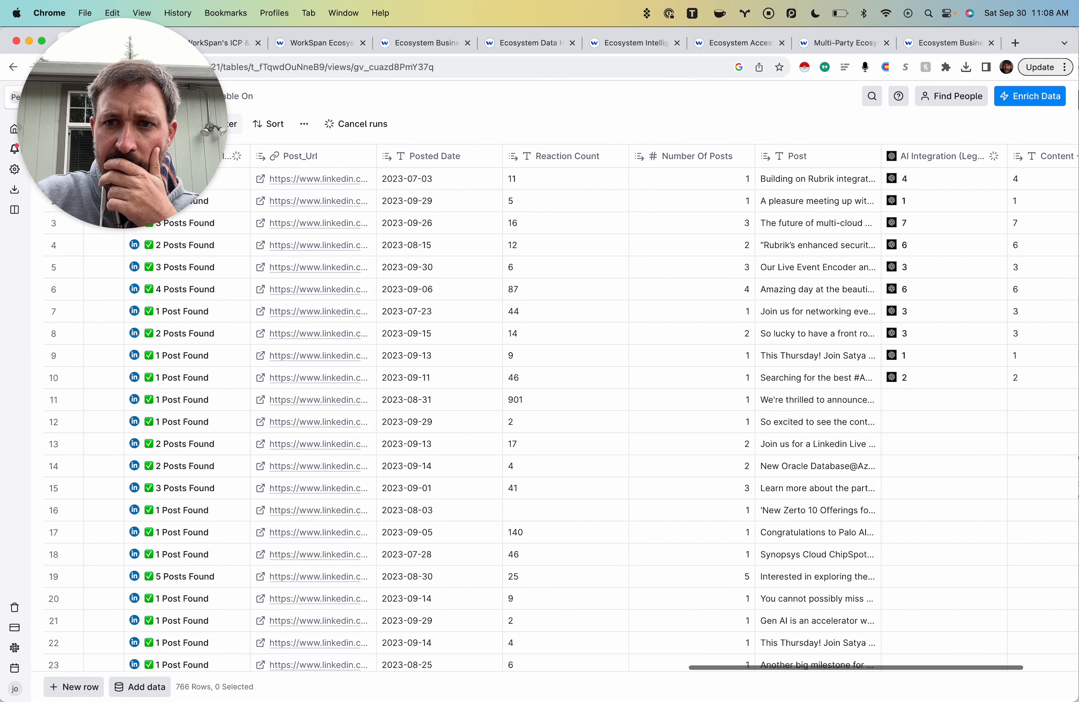
click(809, 156)
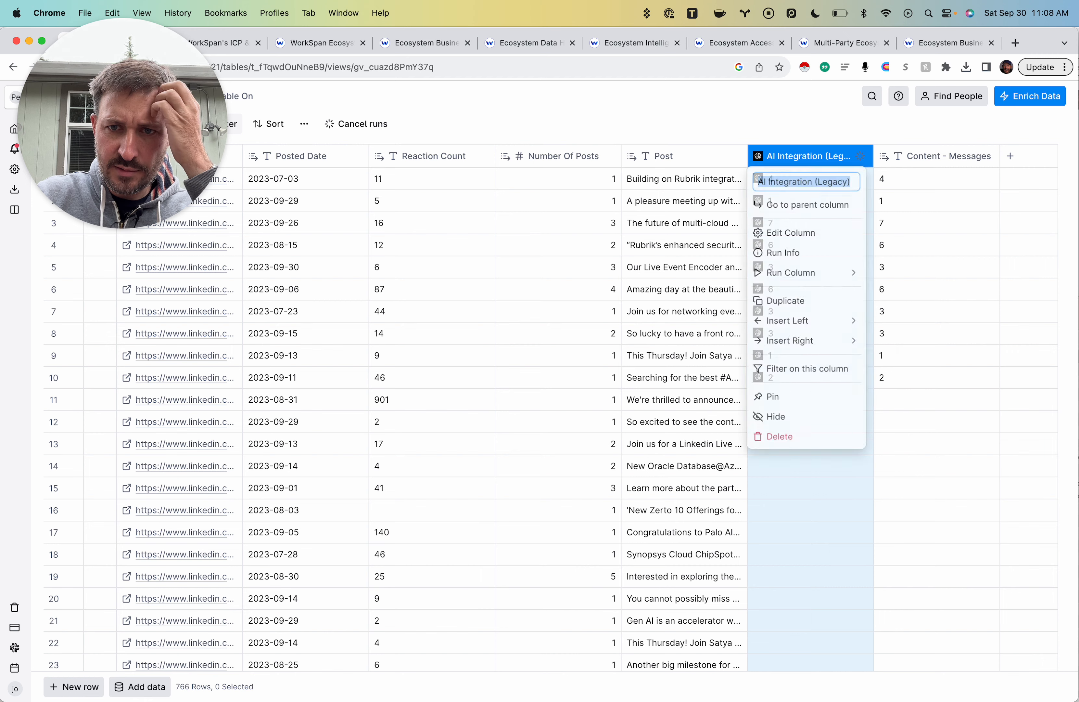
click(791, 233)
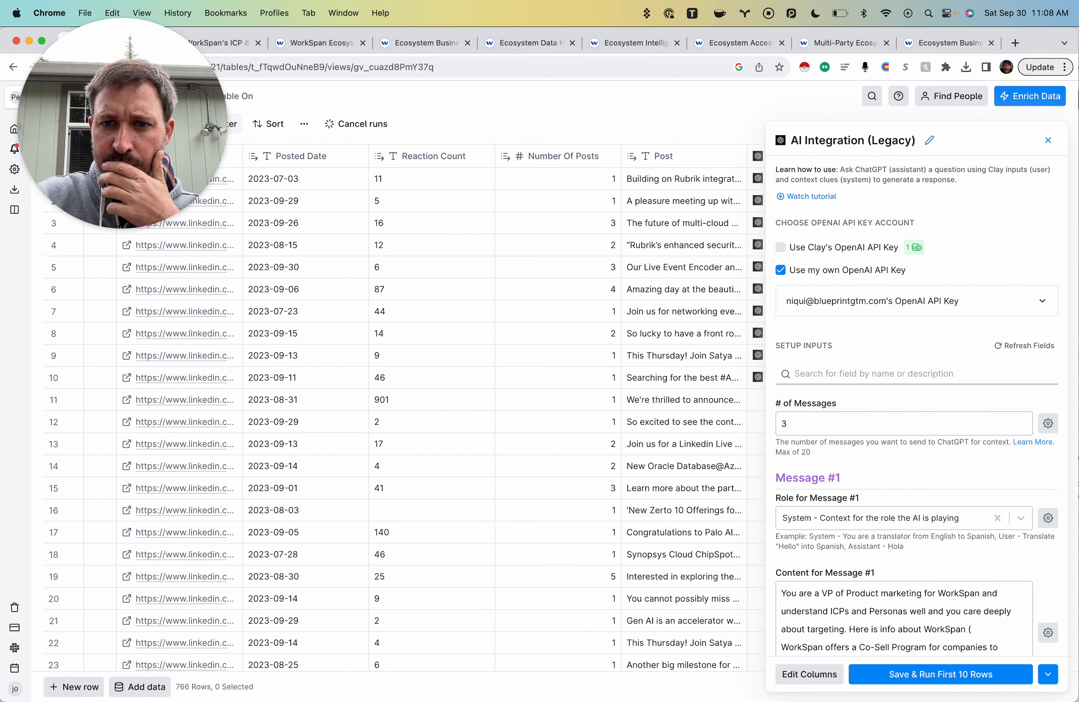
scroll(915, 410, down, 3)
scroll(916, 410, down, 10)
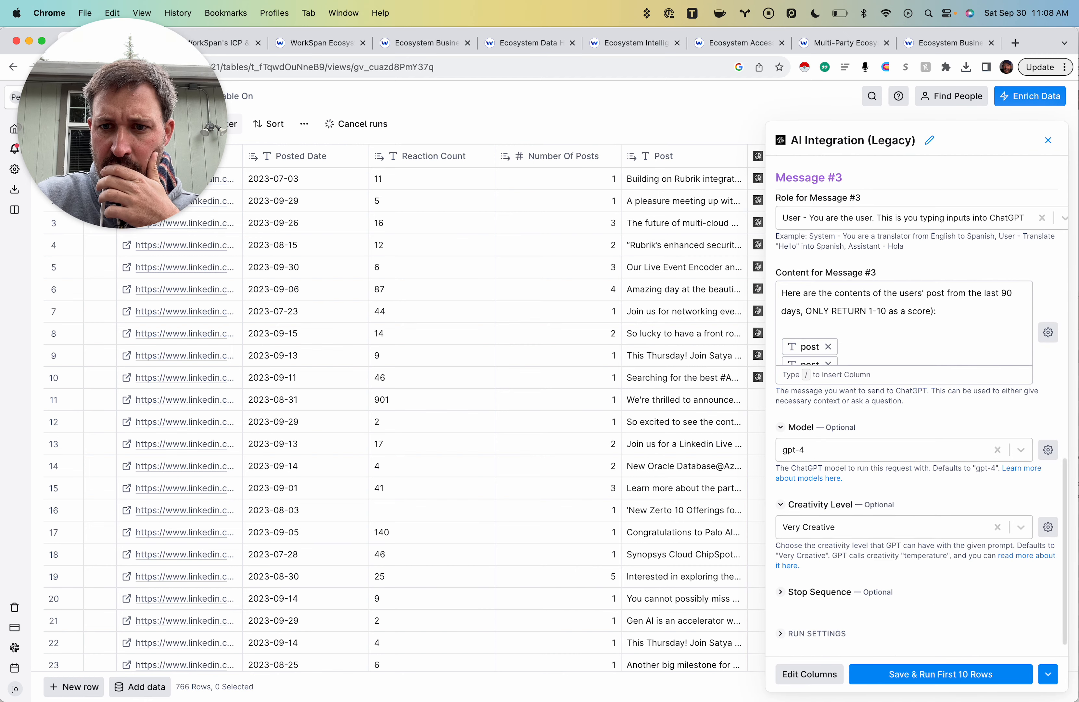
click(938, 311)
key(BackSpace)
text(.)
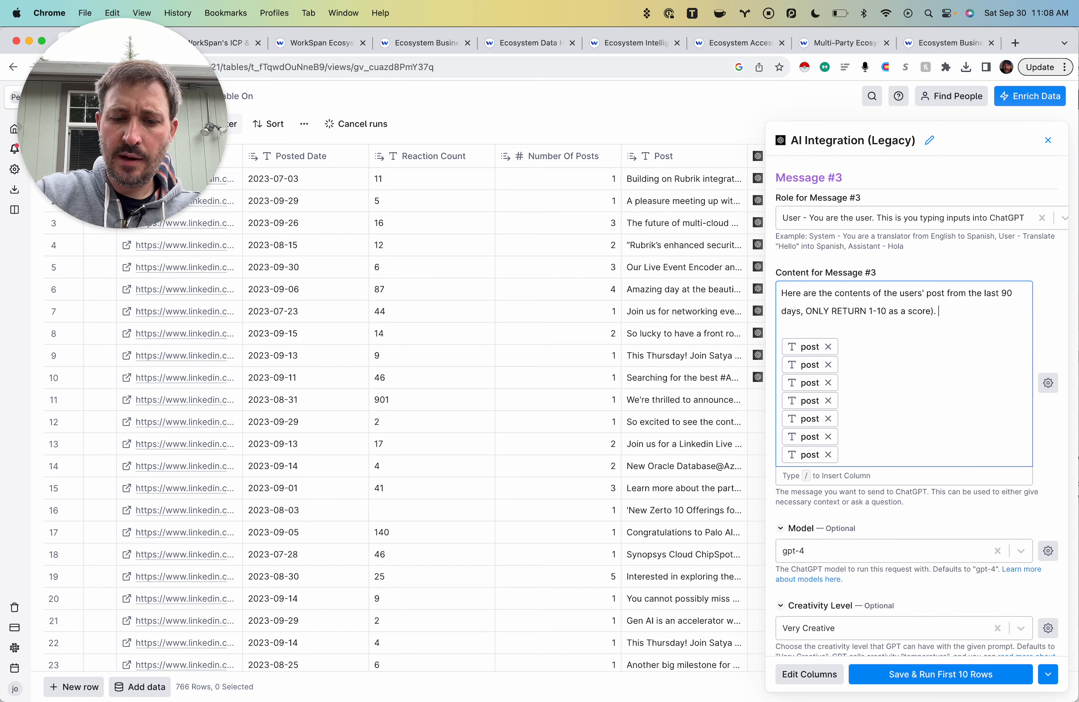
text( i WANT T)
key(BackSpace)
key(BackSpace)
key(BackSpace)
key(BackSpace)
key(BackSpace)
key(BackSpace)
key(BackSpace)
key(BackSpace)
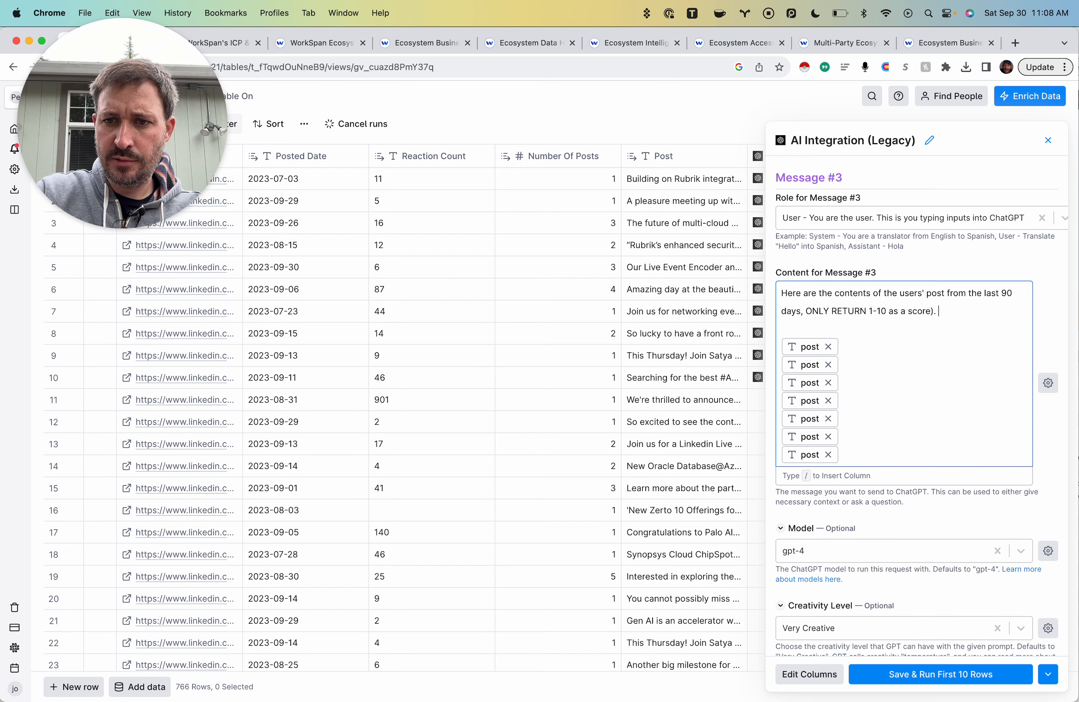
- Add "I want you to use a high water mark for the score. There are up to 7 posts per user, so if" to Message #3
text(I want you to use a h)
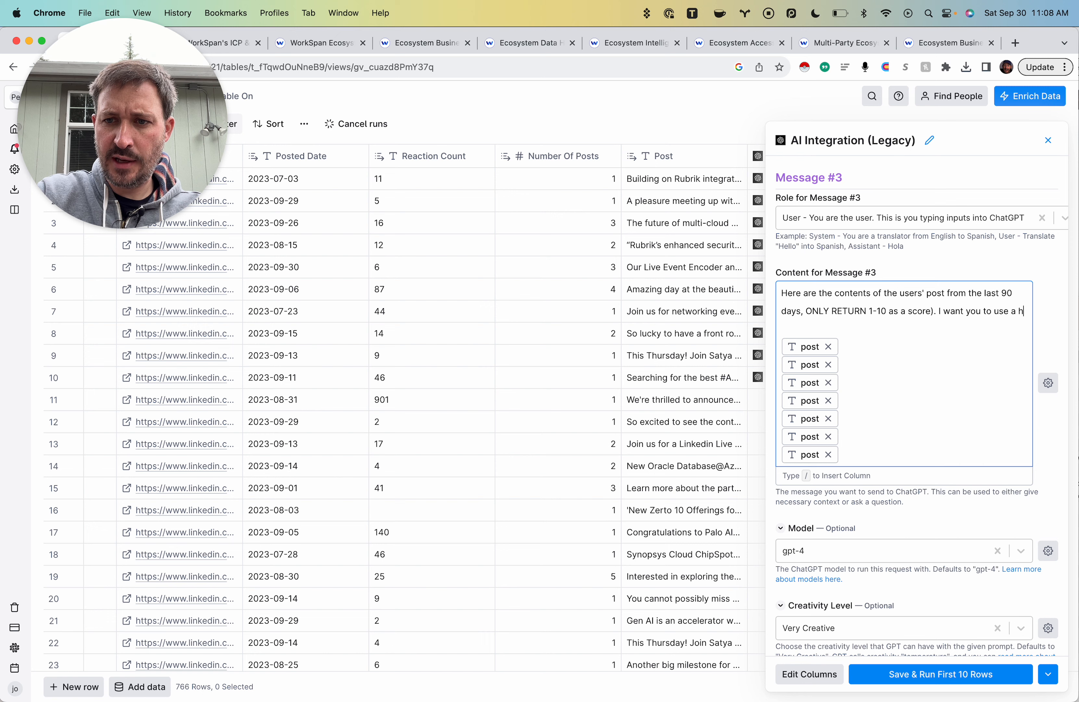
text(igh water ma)
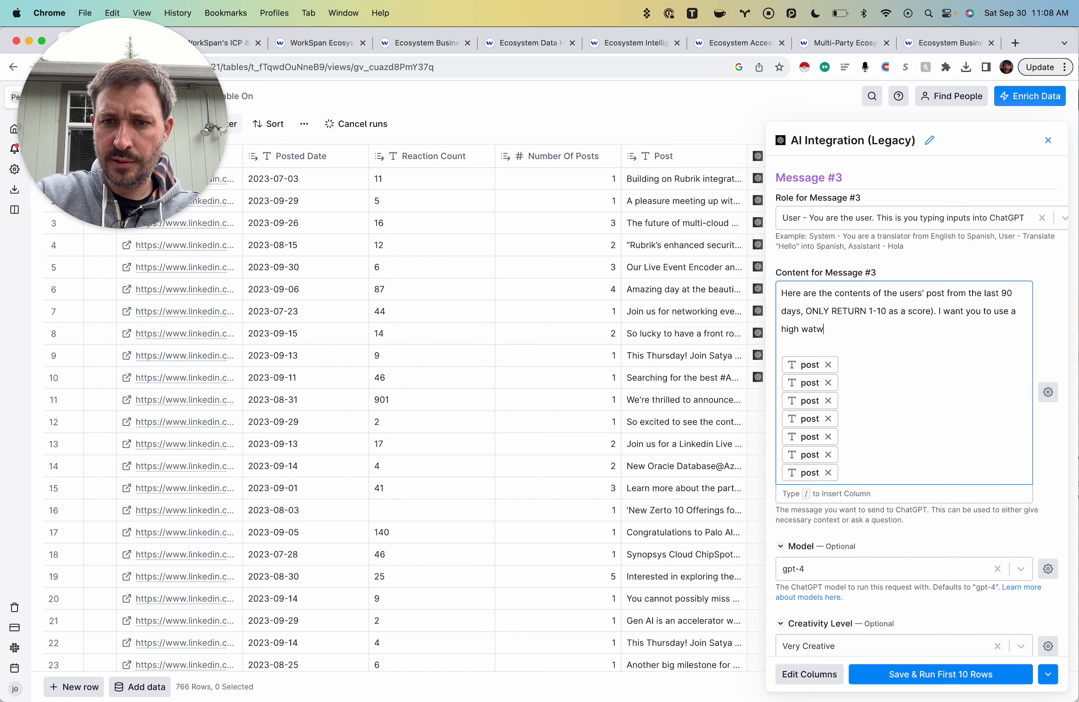
text(rk for the)
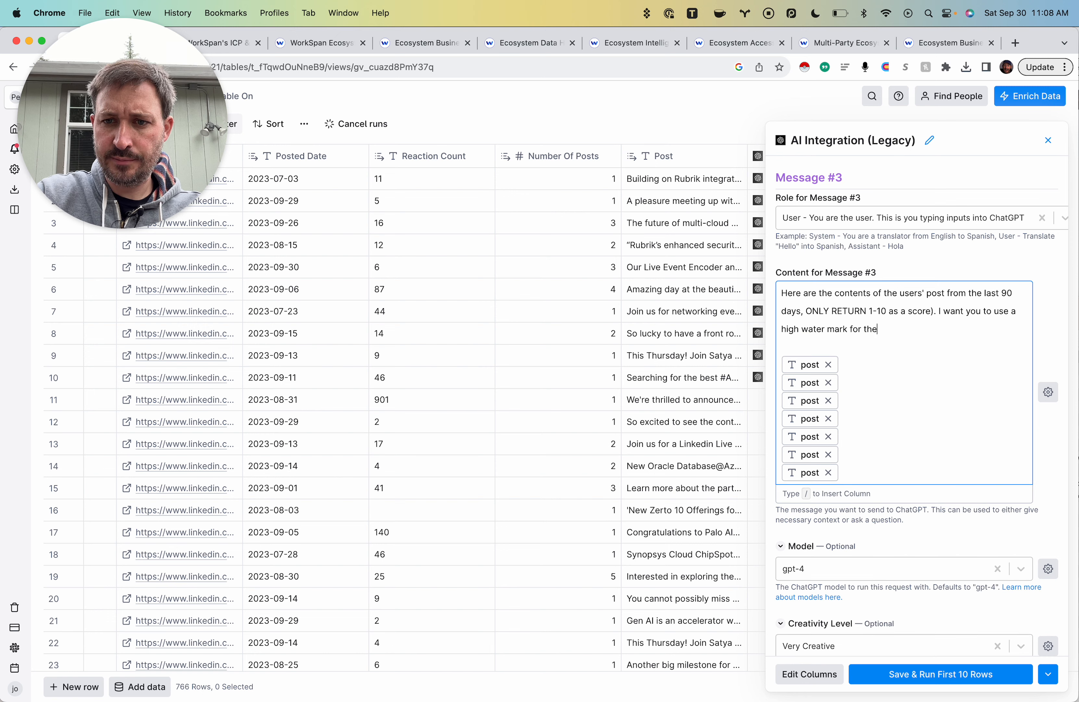
text( score. Ther)
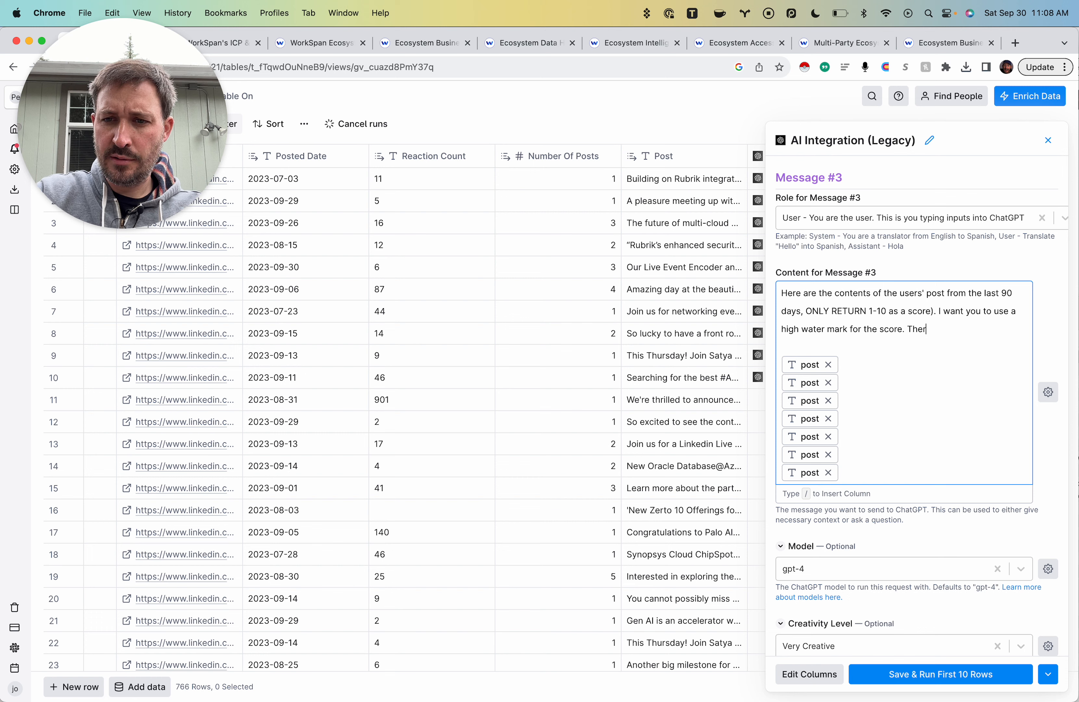
text(e are up to 7 p)
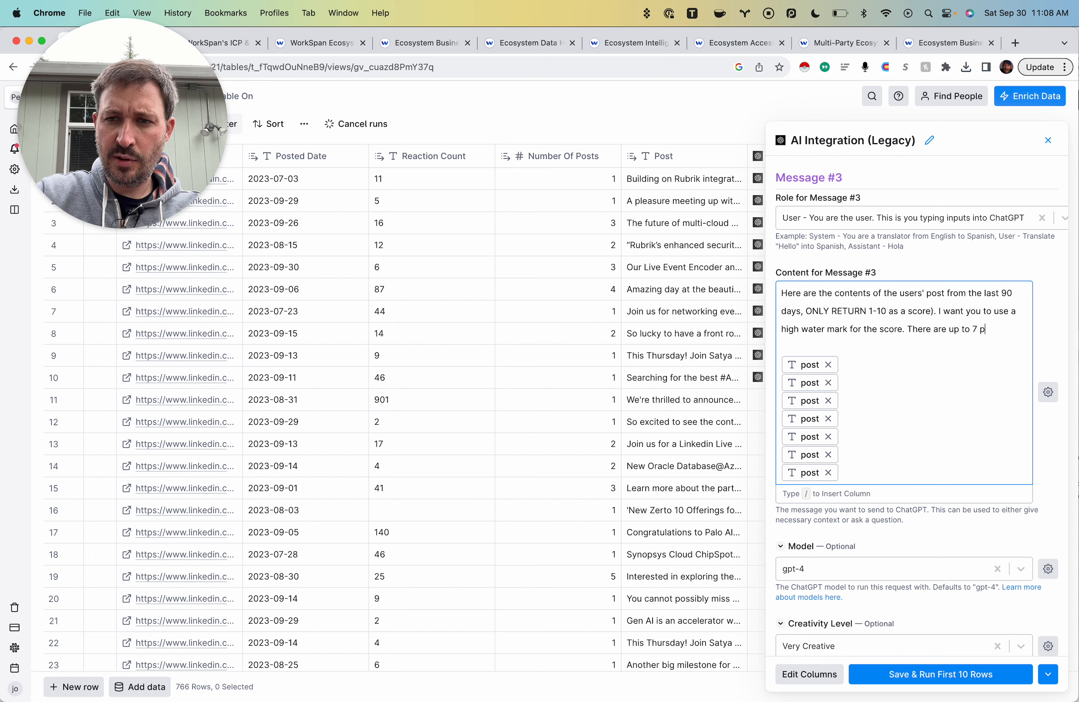
text(osts per user,)
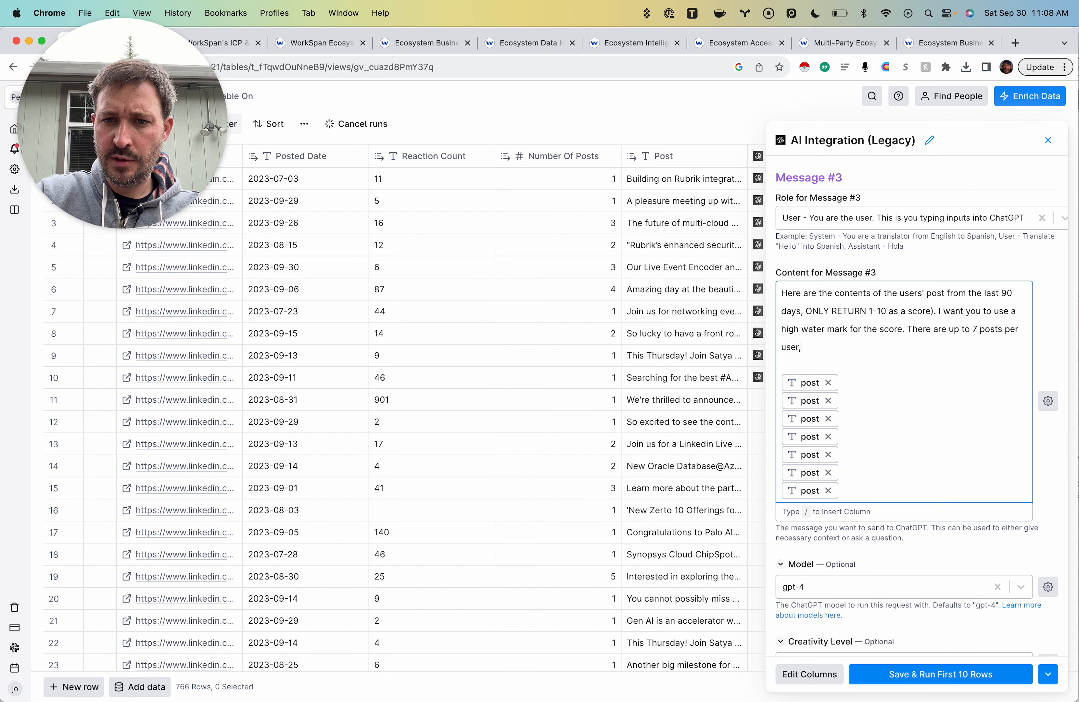
text( so if )
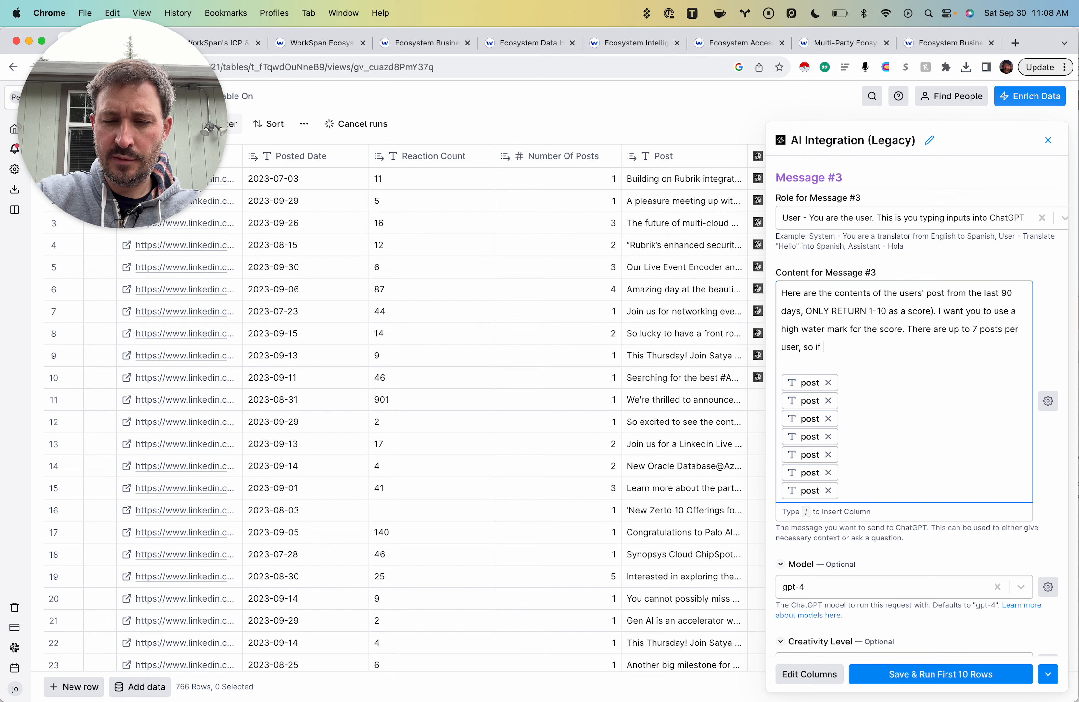
text(5 of them)
key(BackSpace)
key(BackSpace)
key(BackSpace)
key(BackSpace)
key(BackSpace)
key(BackSpace)
key(BackSpace)
key(BackSpace)
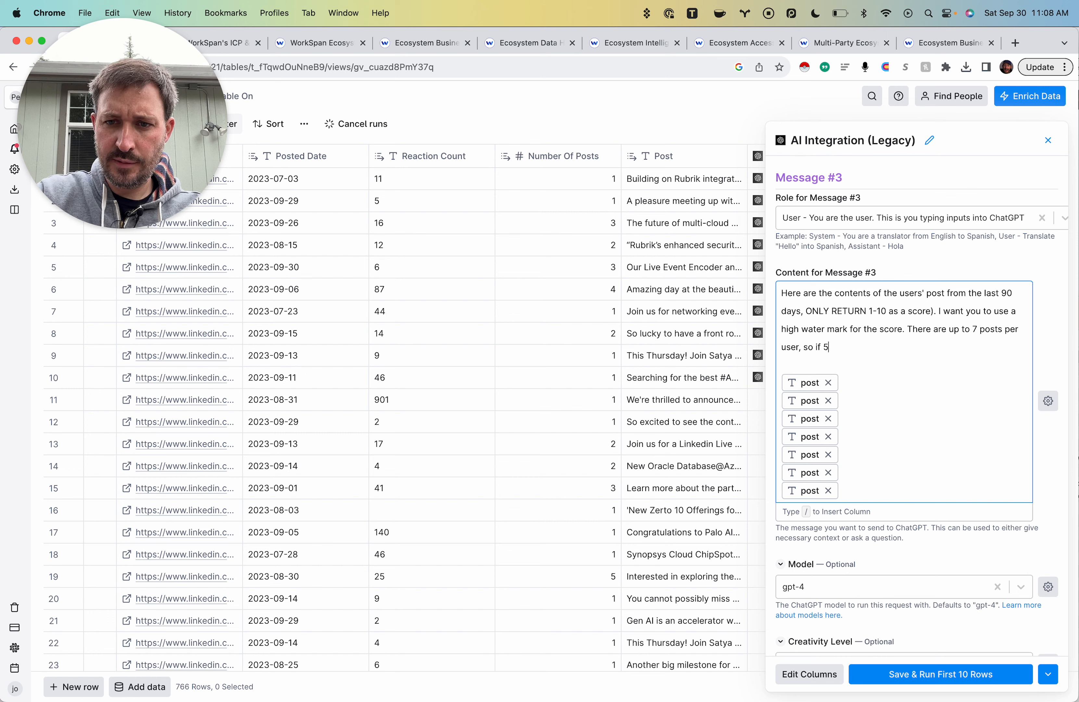
key(BackSpace)
- Continue the Message #3 instruction with "most posts are very low scoring, but one of them is super high scoring, return the highest score"
text(most posts ar)
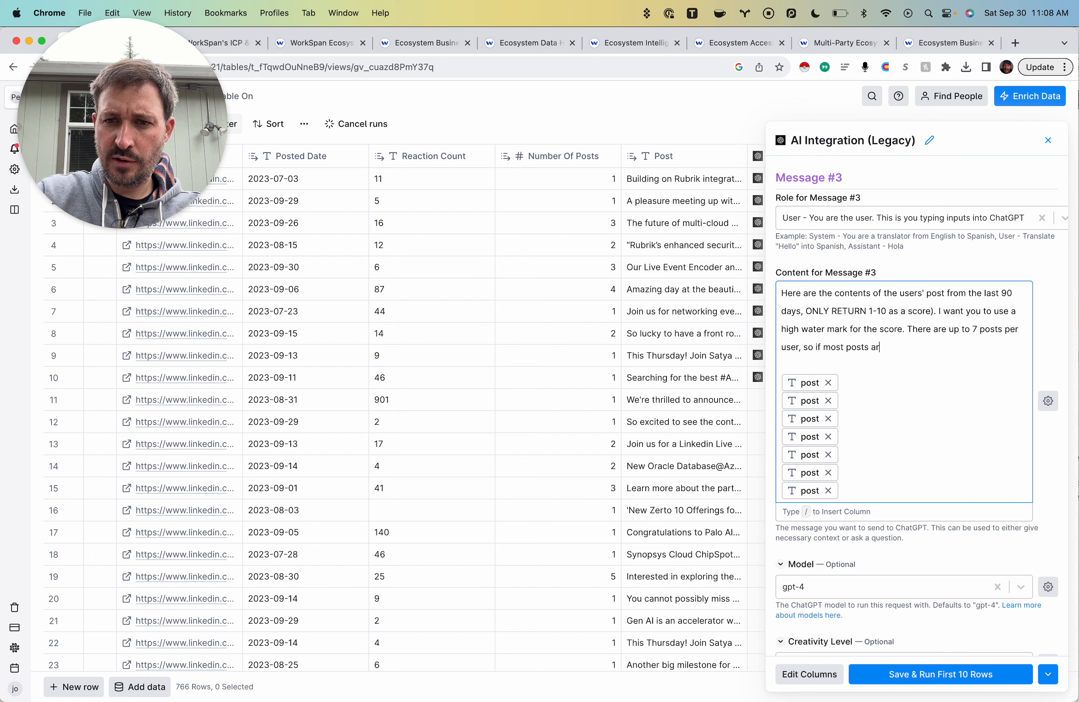
text(e very low scoring)
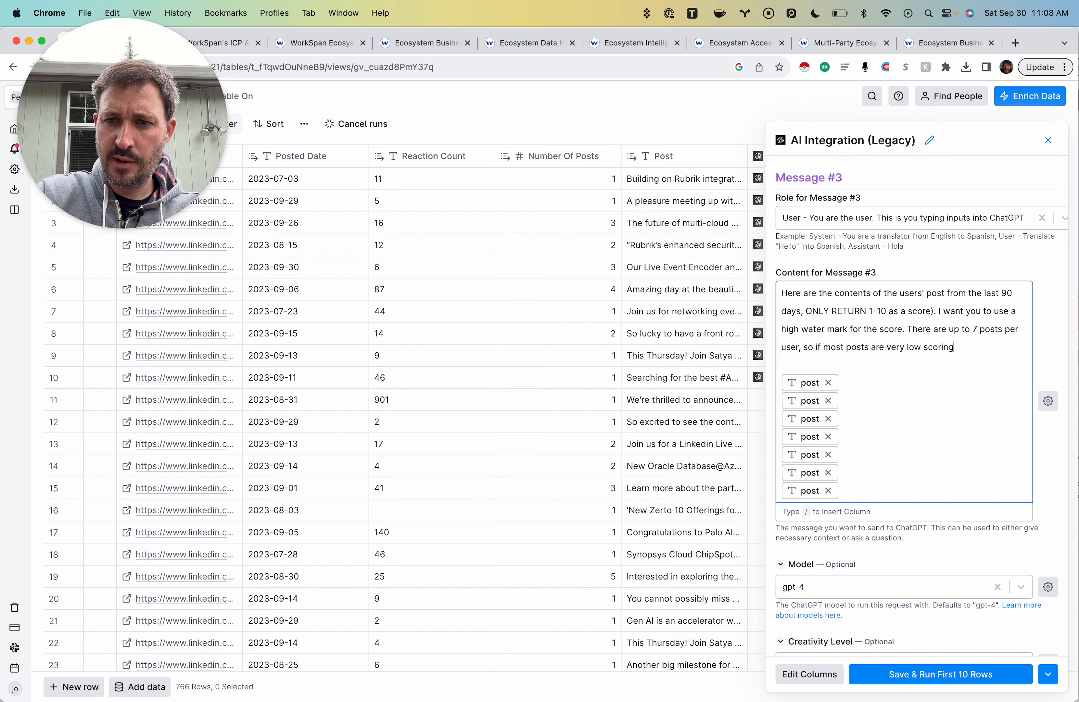
text(, but one of them is )
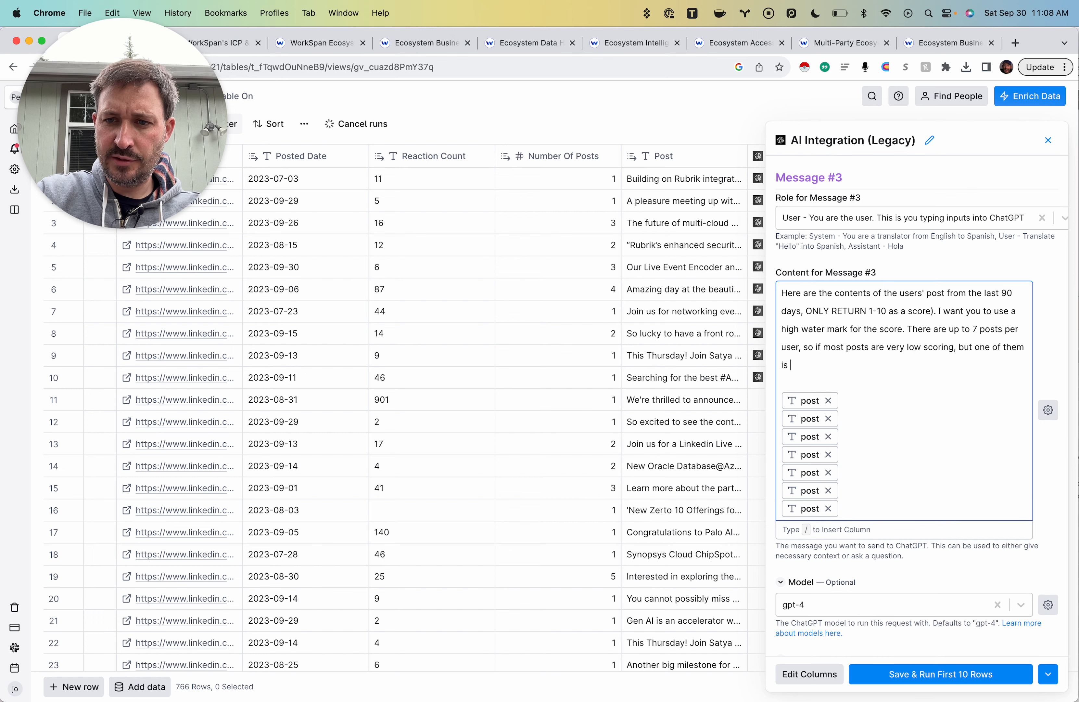
text(super high scorin)
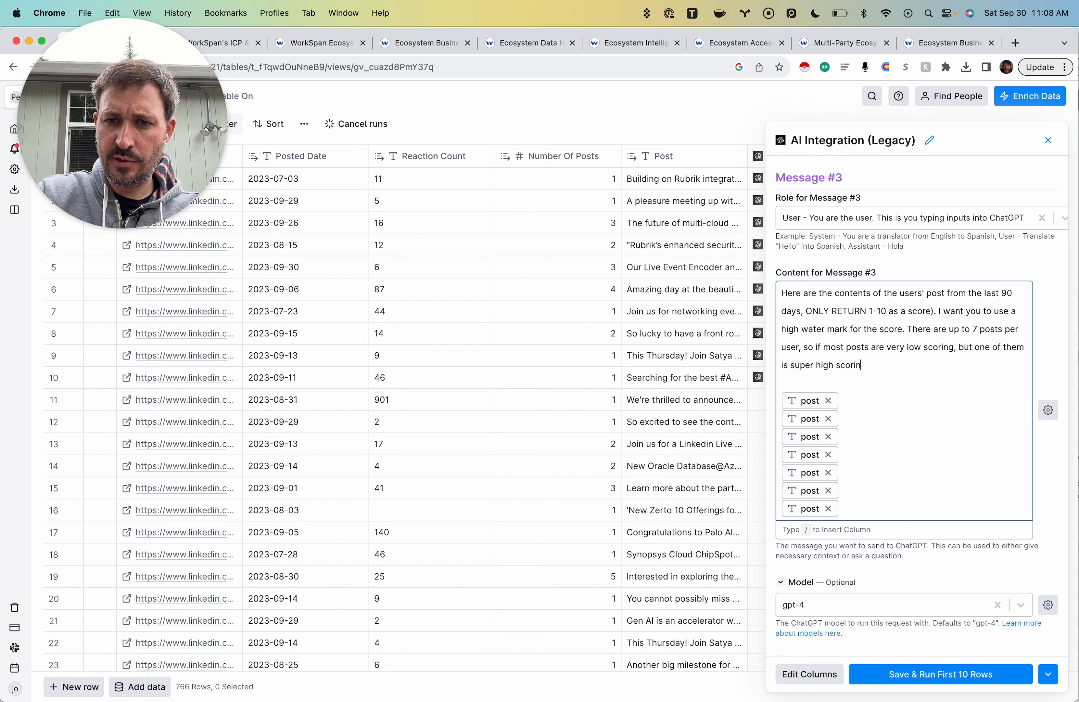
text(g, reut)
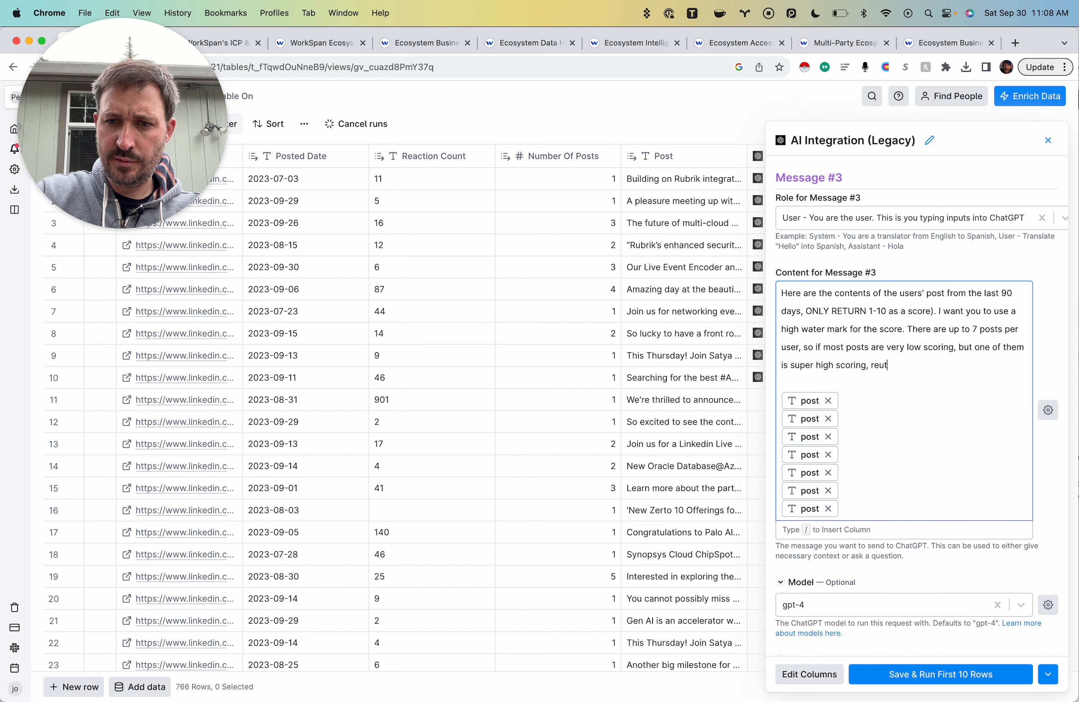
key(BackSpace)
key(BackSpace)
text(turn the hih)
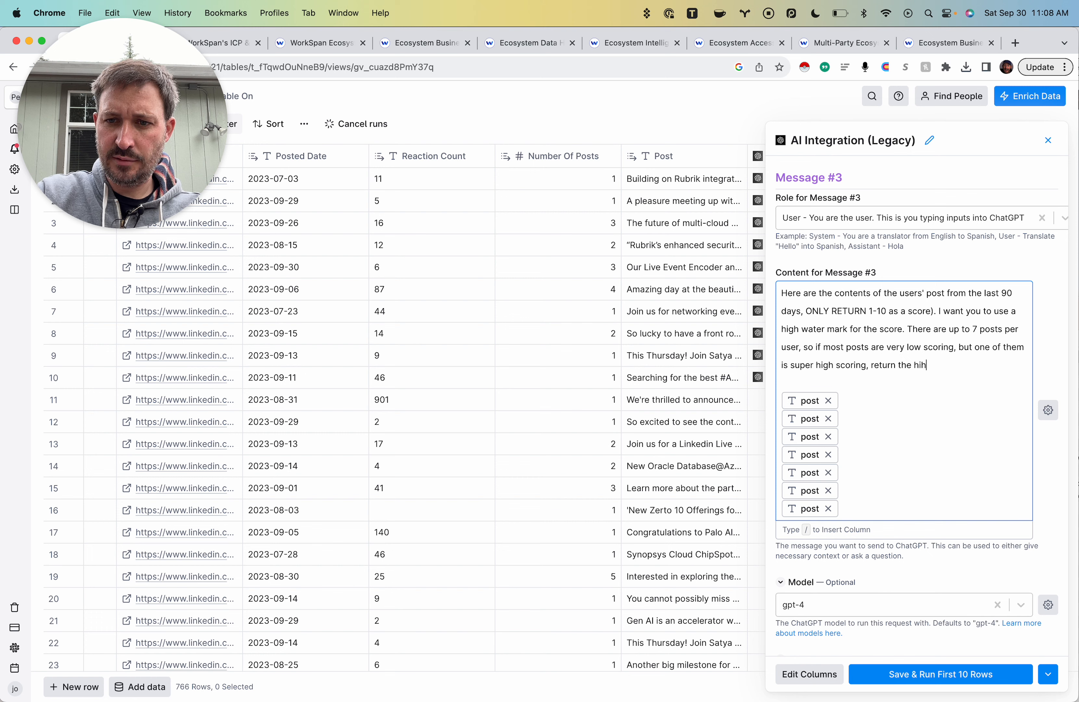
key(BackSpace)
text(ghest scor)
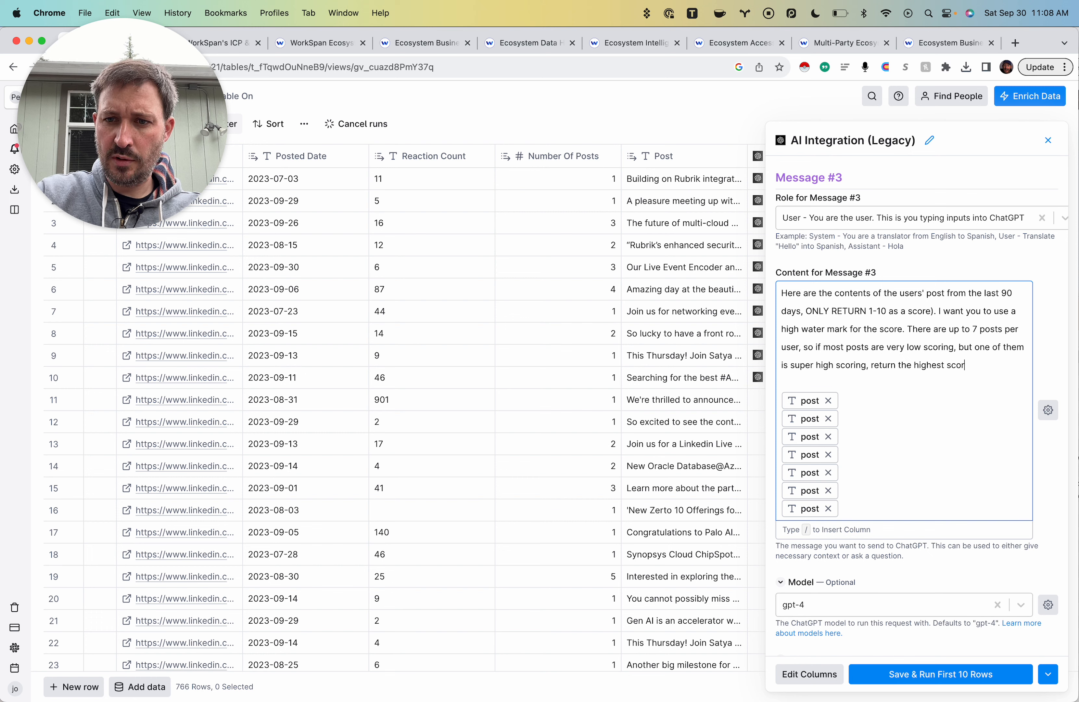
text(e)
text( for all pos)
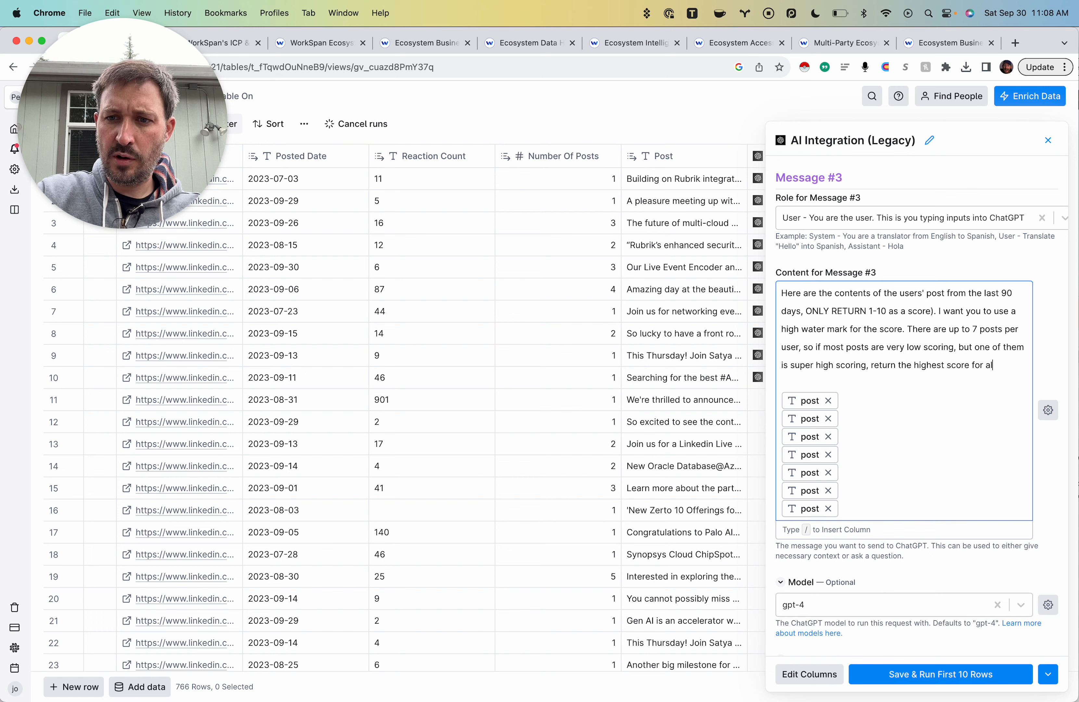
key(BackSpace)
key(BackSpace)
key(BackSpace)
key(BackSpace)
key(BackSpace)
key(BackSpace)
key(BackSpace)
key(BackSpace)
key(BackSpace)
key(BackSpace)
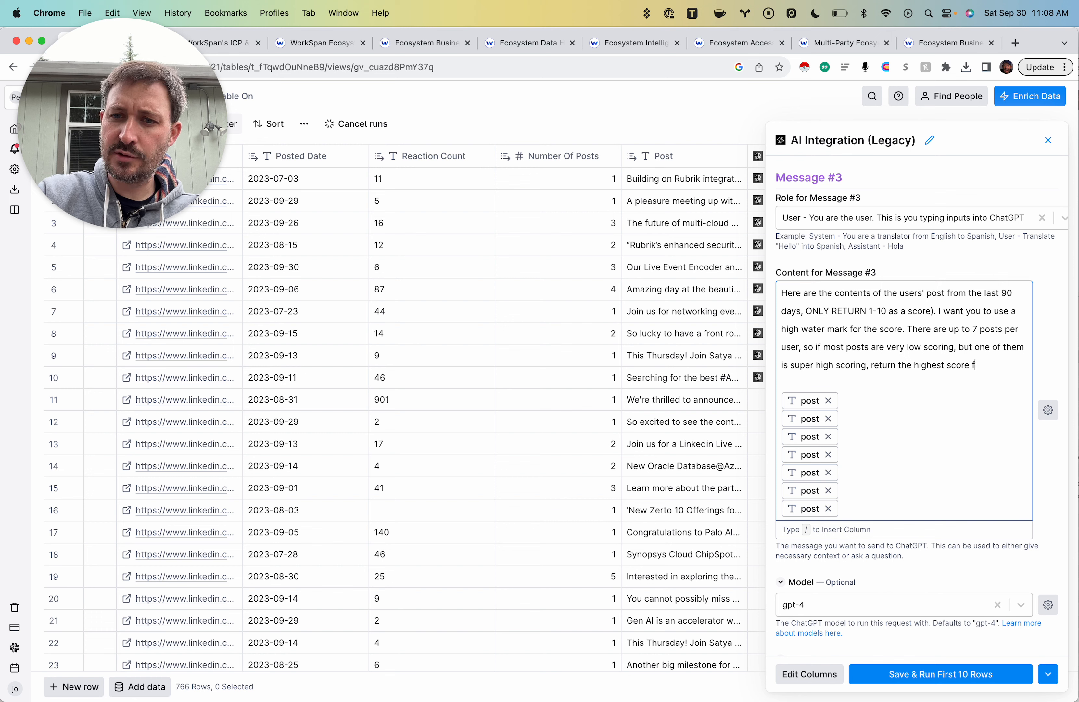
text(for the)
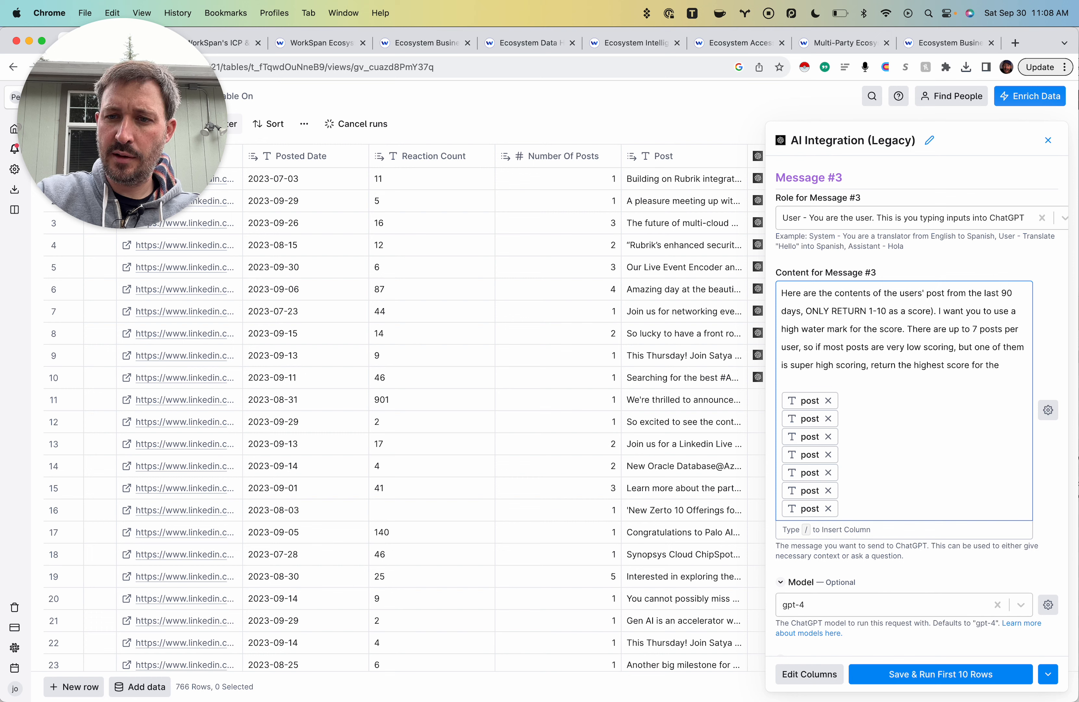
key(BackSpace)
key(BackSpace)
key(BackSpace)
key(BackSpace)
key(BackSpace)
key(BackSpace)
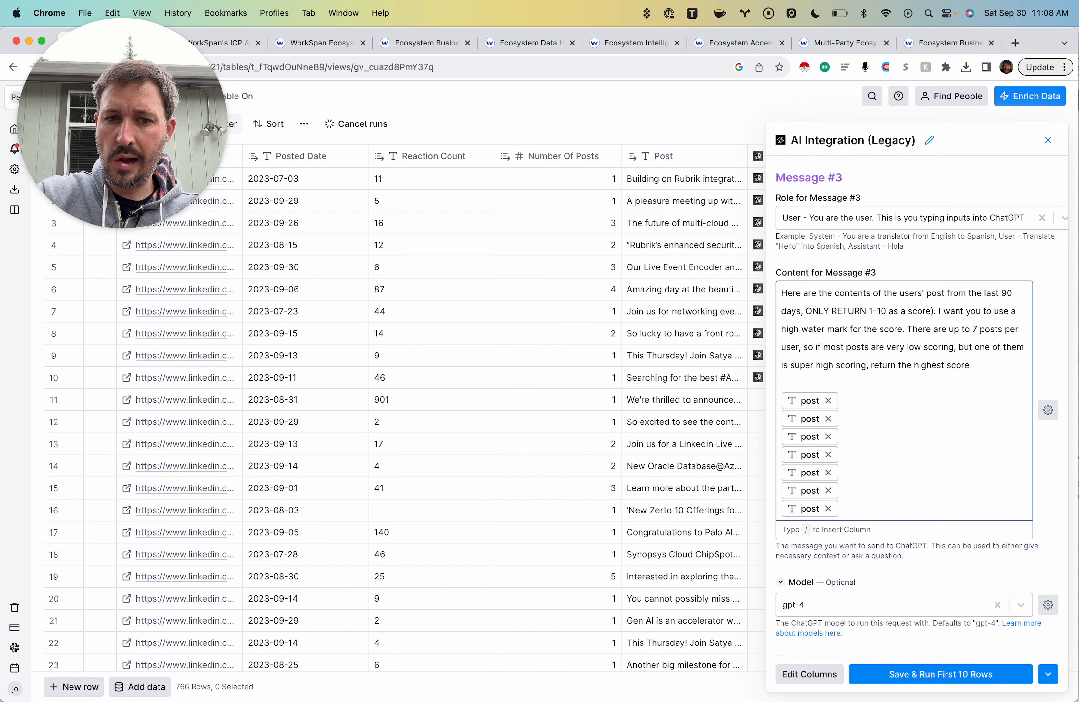
text(po)
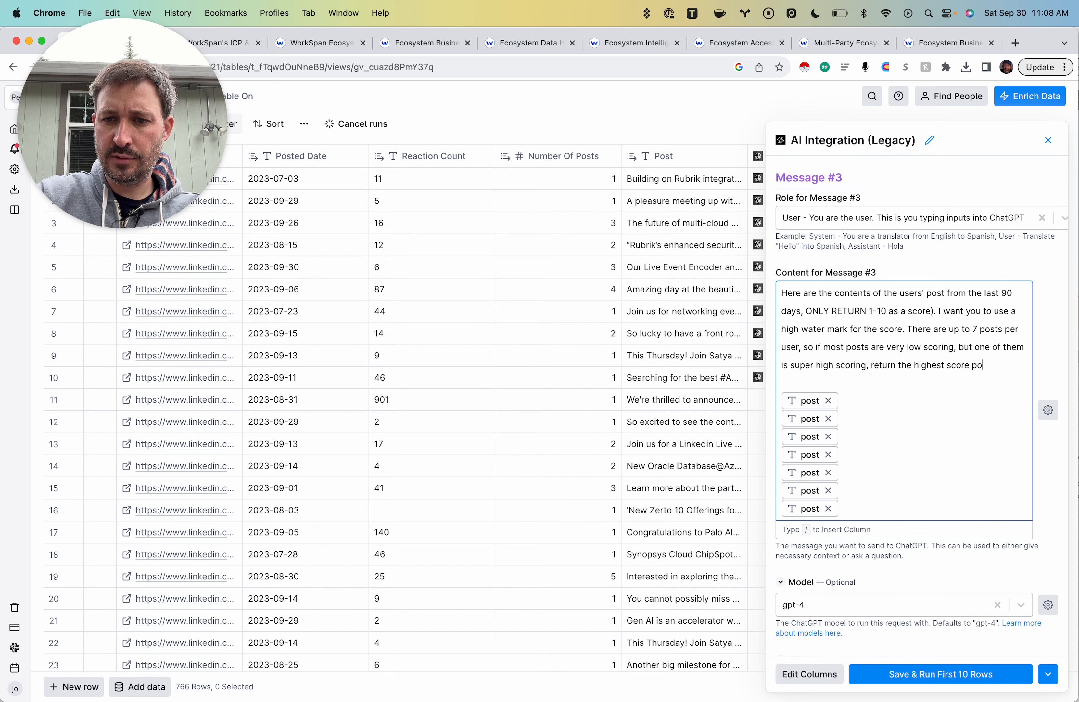
key(BackSpace)
key(BackSpace)
key(BackSpace)
text(p)
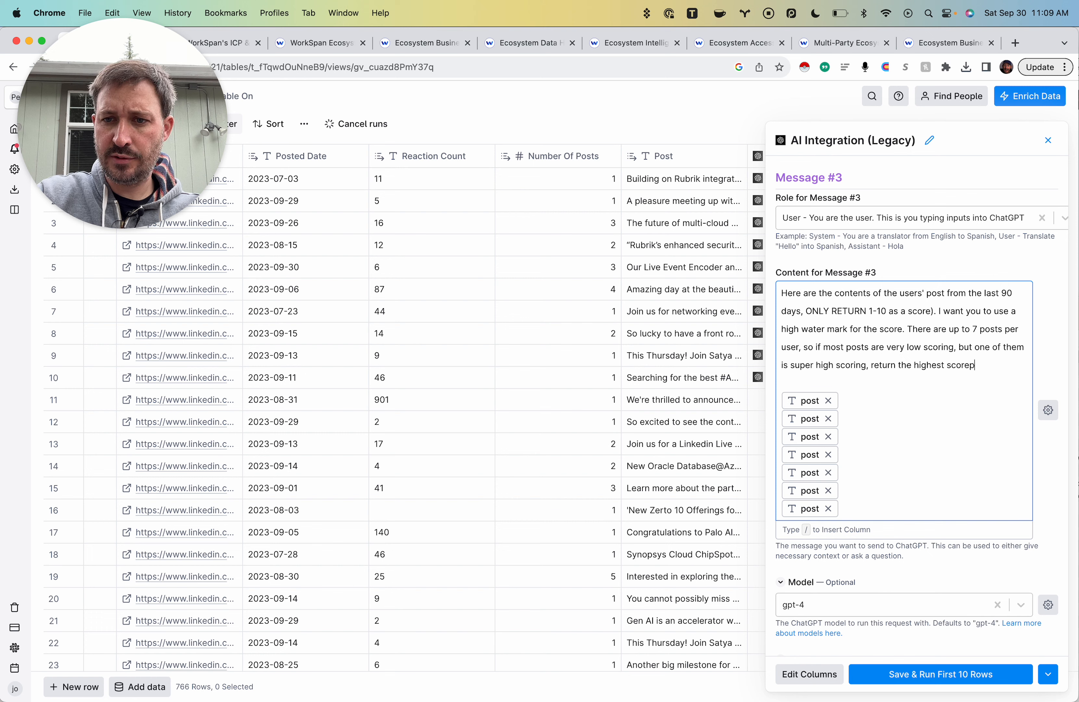
key(BackSpace)
text(pos)
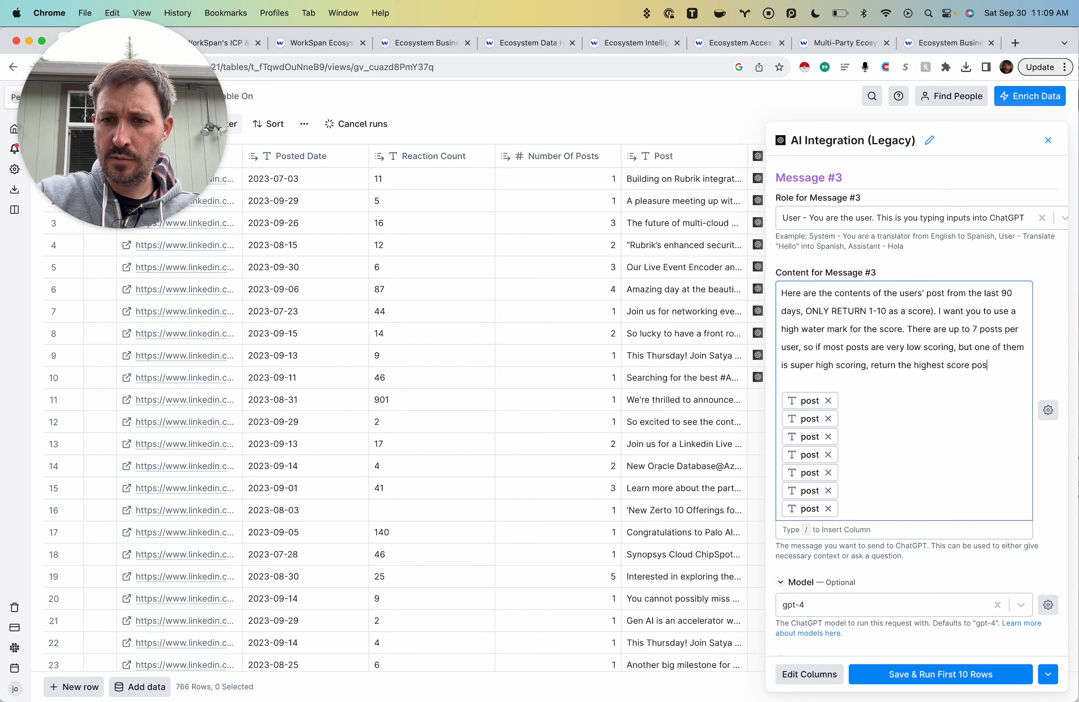
key(BackSpace)
key(BackSpace)
key(BackSpace)
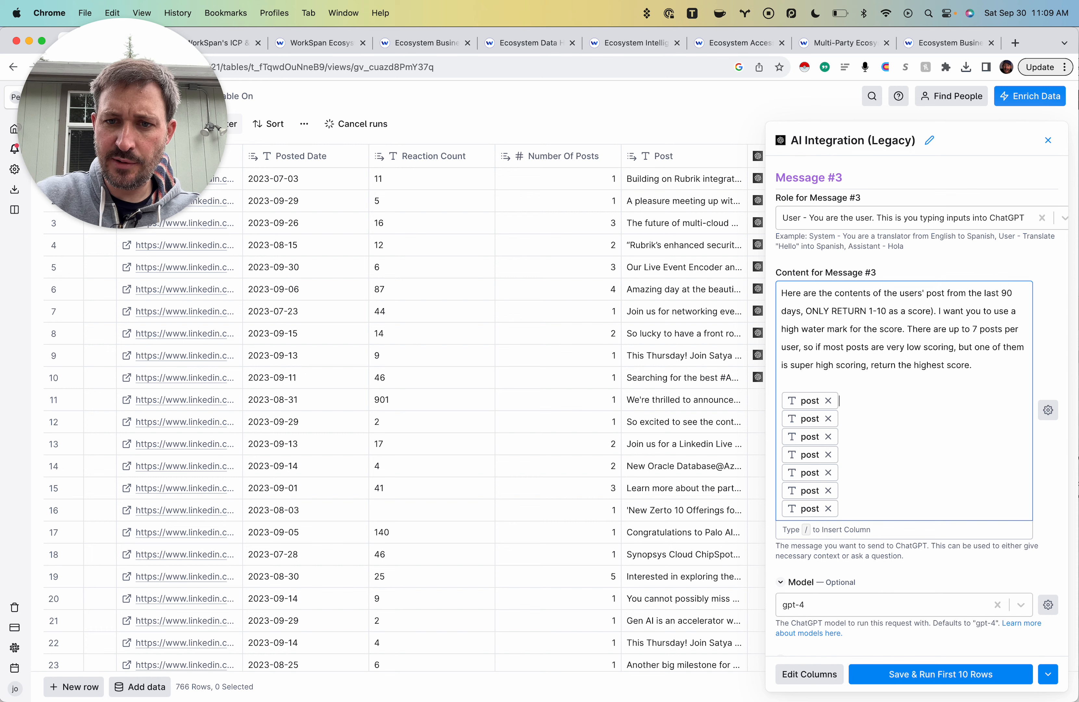
key(Left)
key(Up)
text(POST)
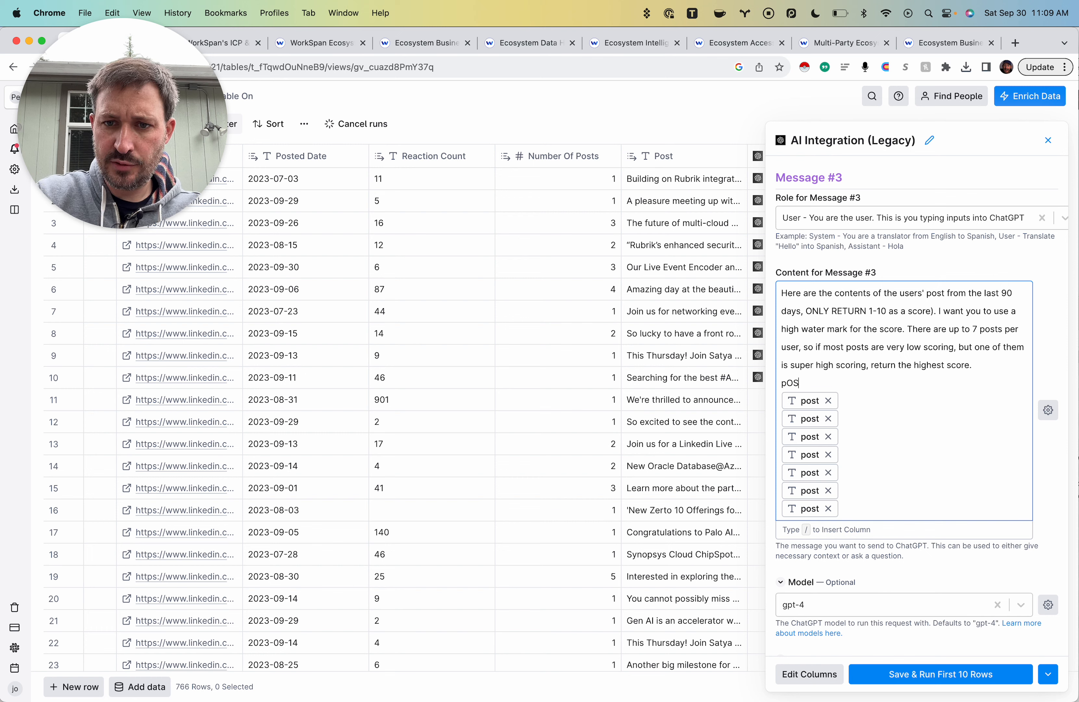
key(Delete)
key(BackSpace)
key(BackSpace)
key(BackSpace)
key(BackSpace)
key(BackSpace)
- Add the label "Post 1:" on its own line above the first post placeholder in Message #3
text(P)
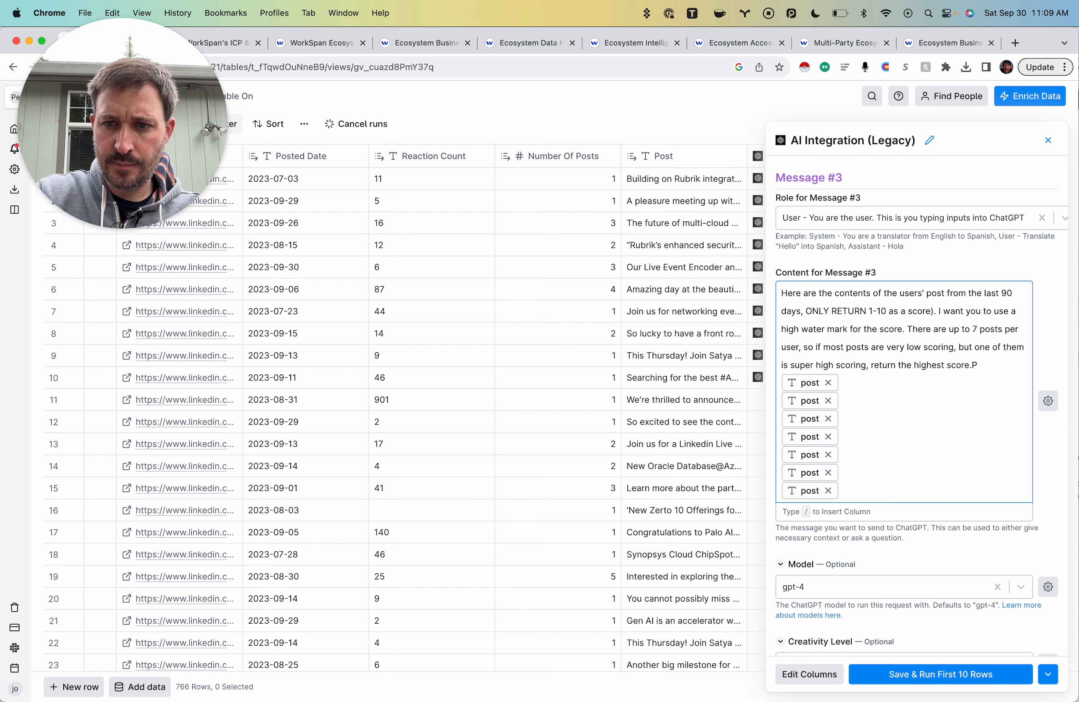
text(ost 1:)
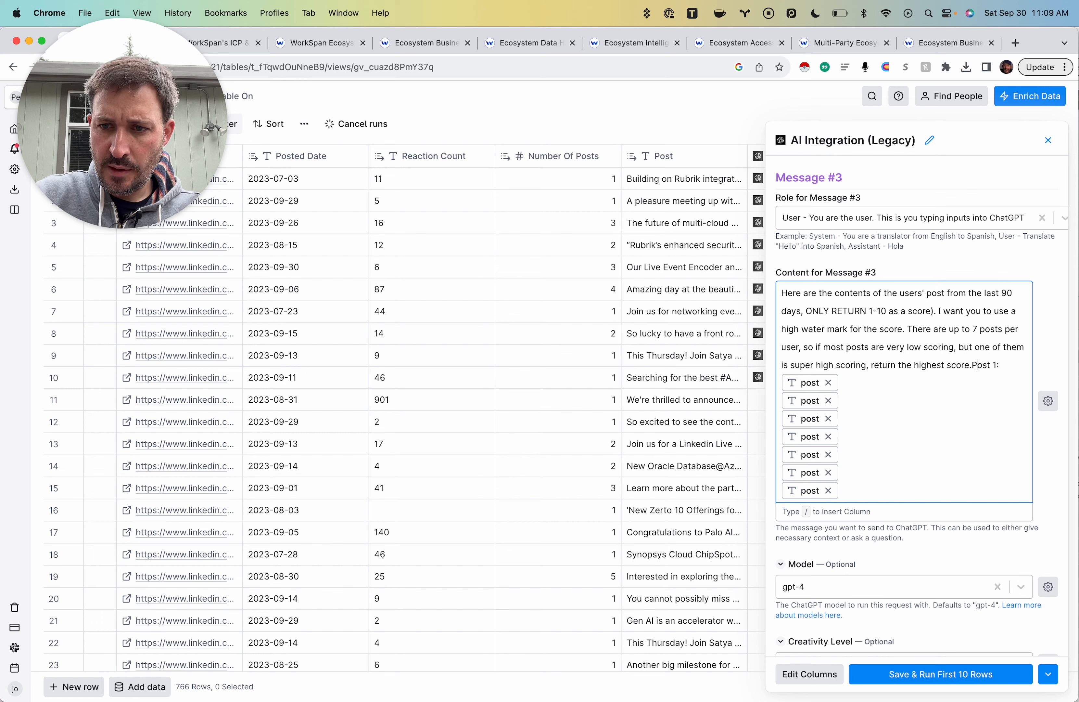
key(Return)
key(Left)
key(Left)
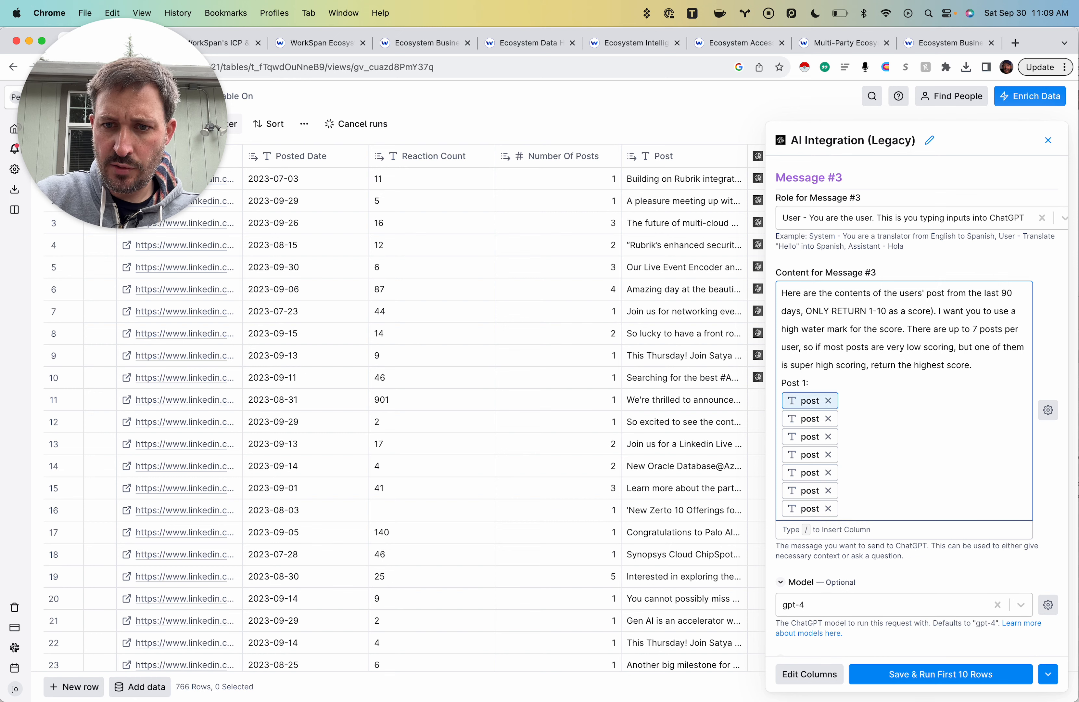
key(Right)
key(Right)
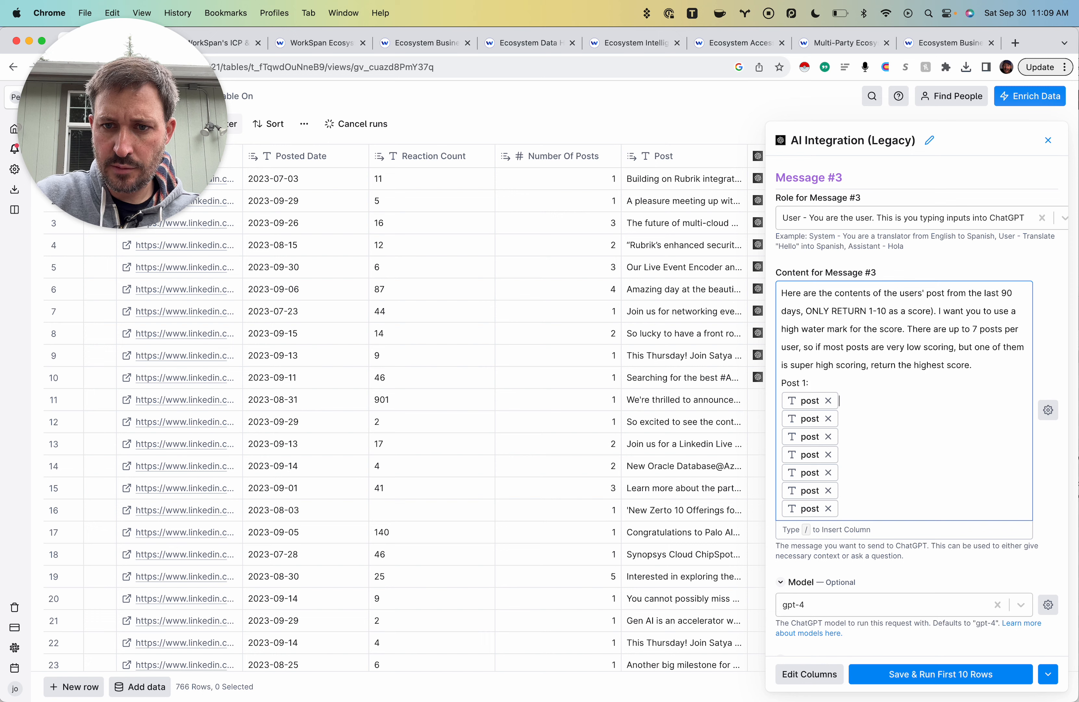
- Copy the "Post 1:" label onto a new line above the second post placeholder and change it to "Post 2:"
key(Left)
scroll(904, 405, up, 1)
key(Left)
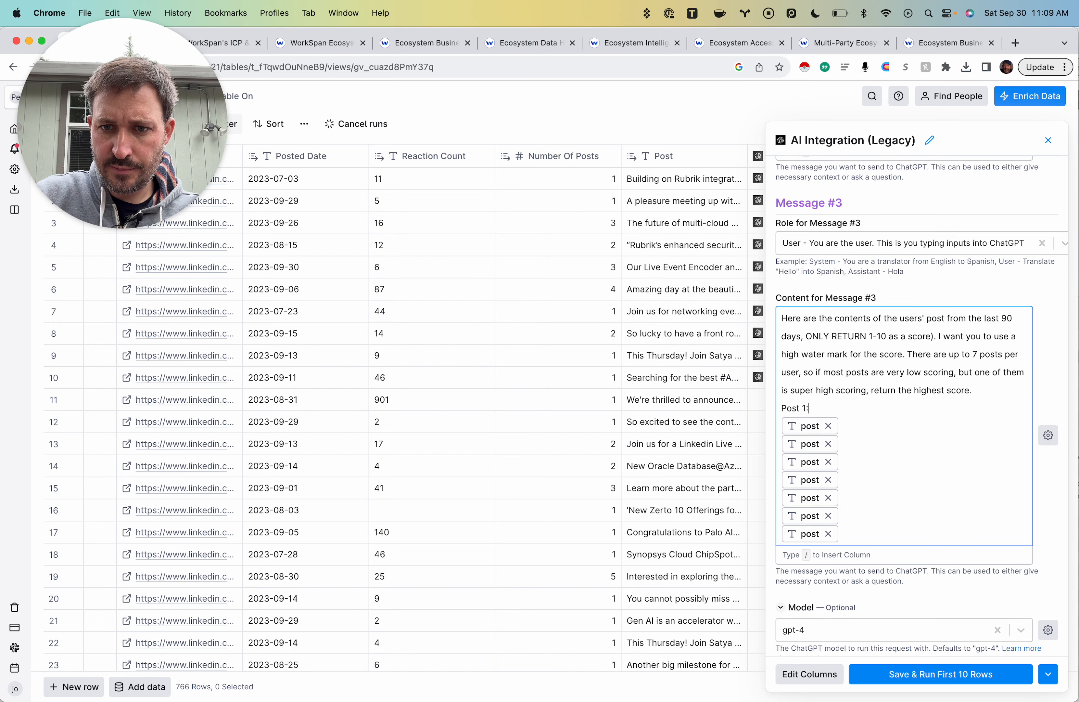
key(shift+super+Left)
key(super+c)
key(Down)
key(Return)
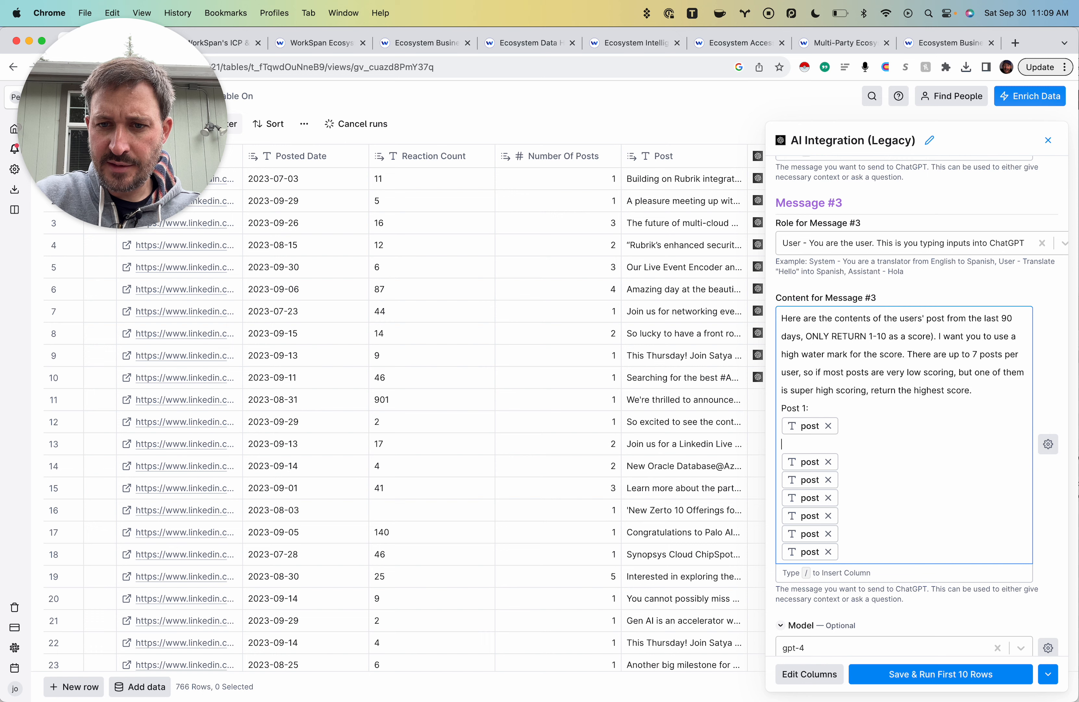
key(super+v)
key(Left)
key(BackSpace)
text(2)
- Paste the label on a new line above the third post placeholder and change it to "Post 3:"
key(Right)
key(Right)
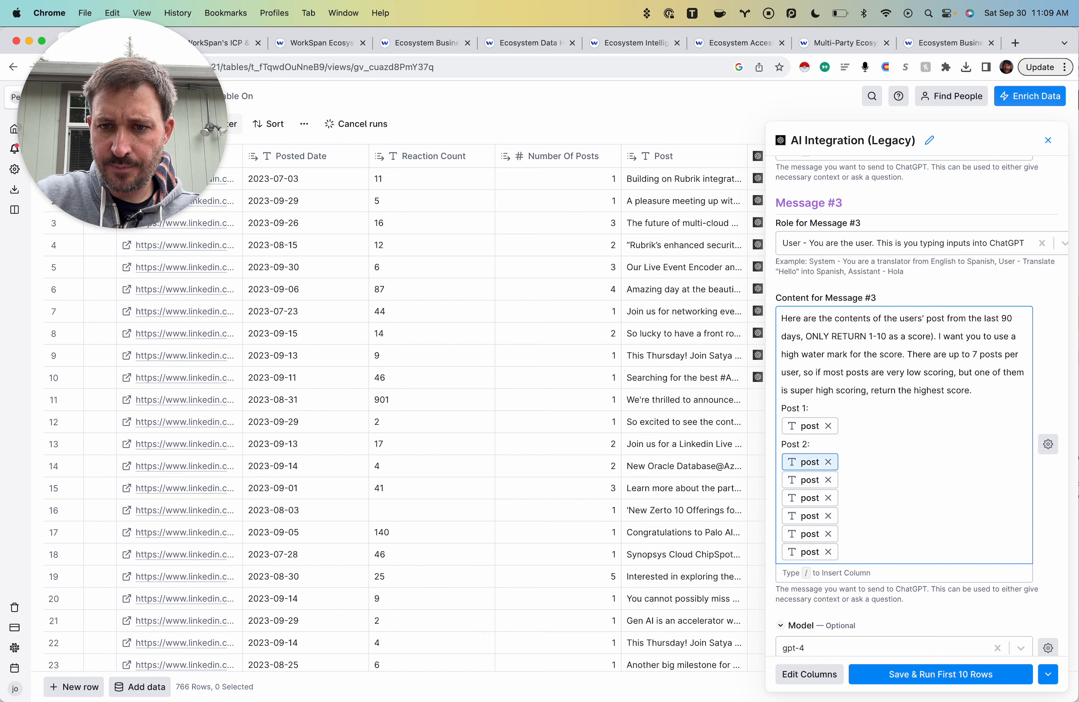
key(Right)
key(Return)
key(super+v)
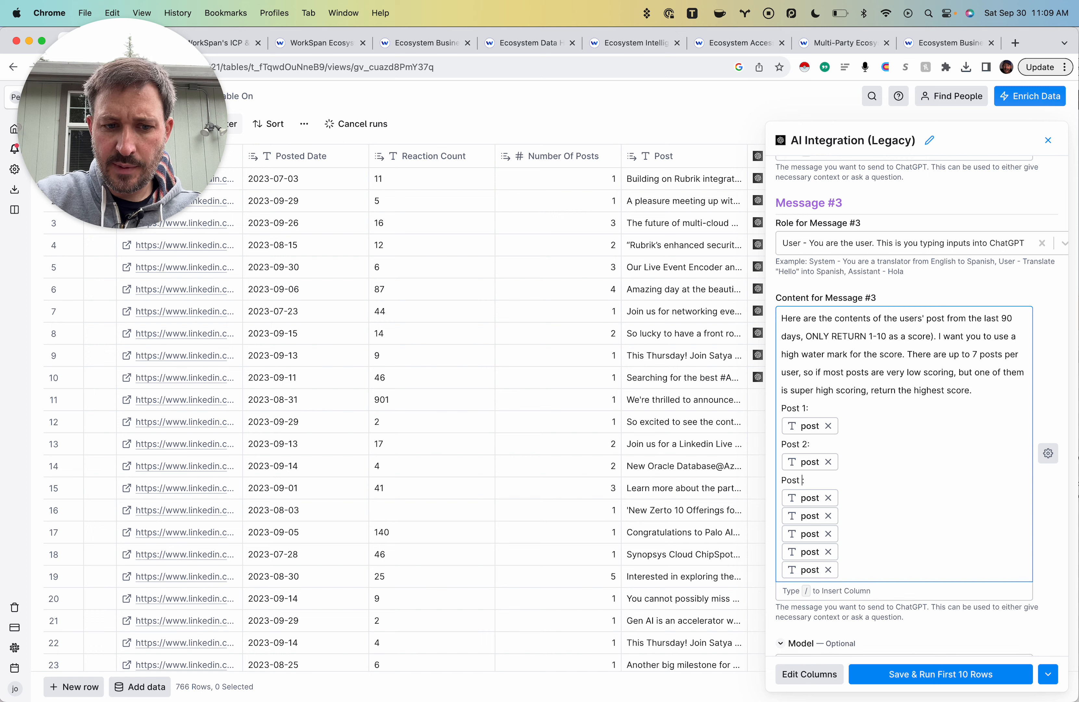
text(3)
scroll(922, 406, down, 2)
- Paste the label on a new line above the fourth post placeholder and change it to "Post 4:"
key(Right)
key(Right)
key(Right)
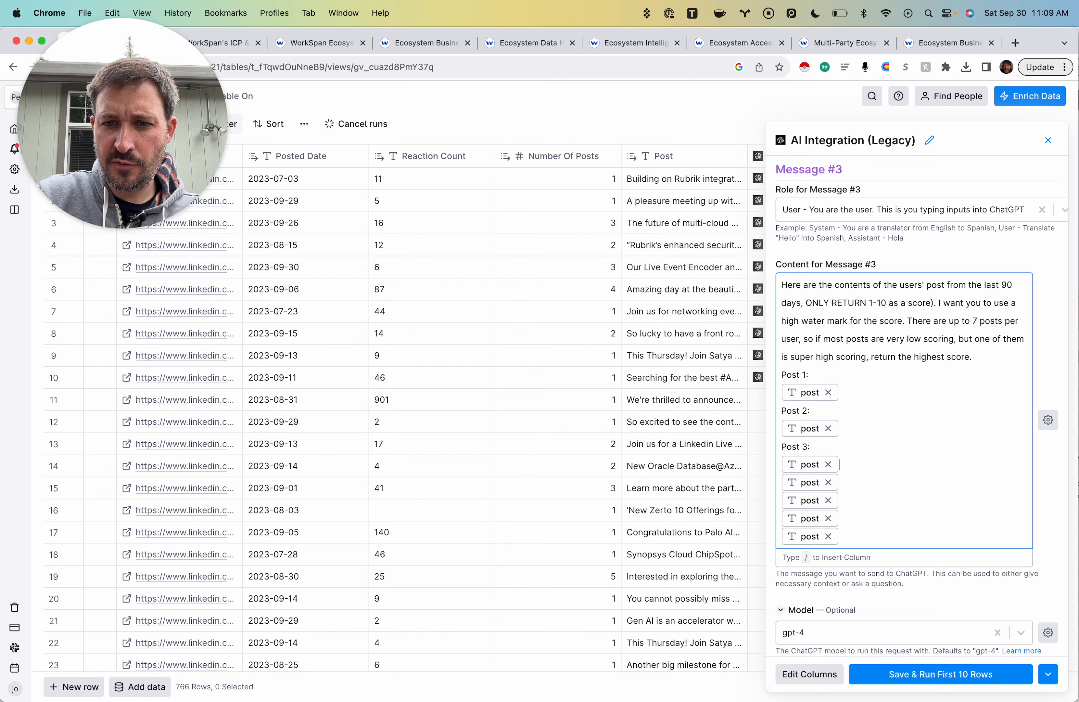
key(Return)
key(super+v)
key(BackSpace)
text(4)
scroll(922, 405, down, 3)
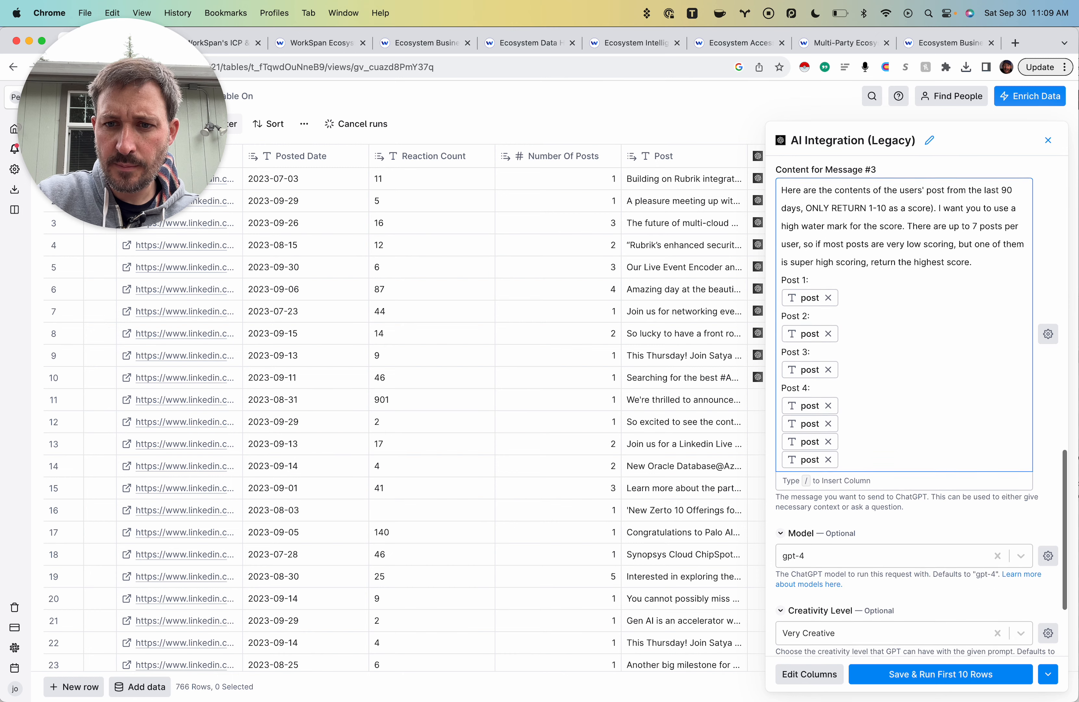